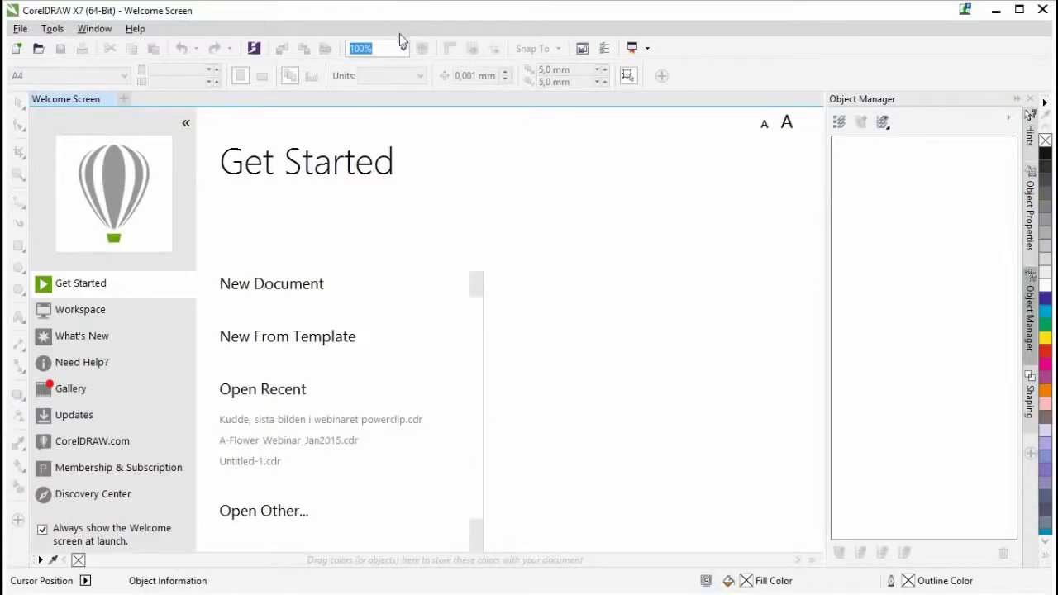
Switch to Corel PHOTO-PAINT and examine the bitmap pattern options in the Edit Fill settings, leaving them unchanged.
key(alt+Tab)
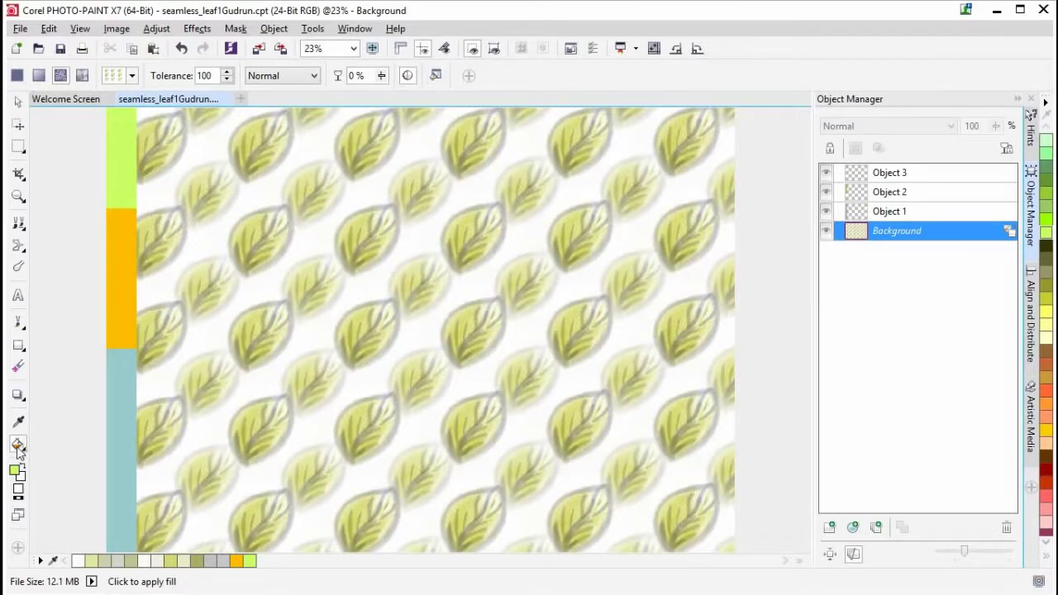
click(435, 75)
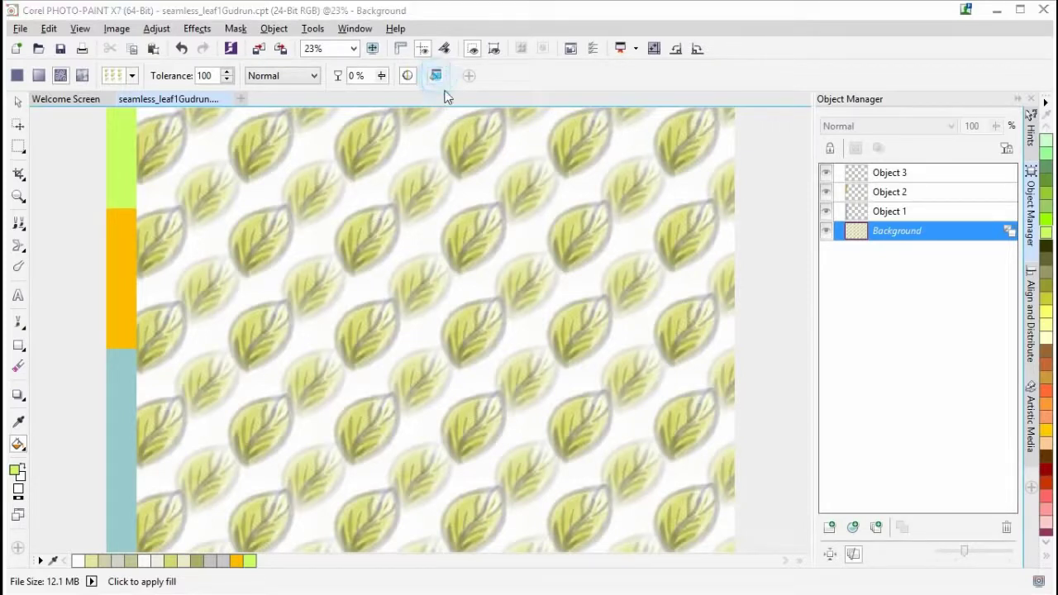
drag(503, 174, 517, 158)
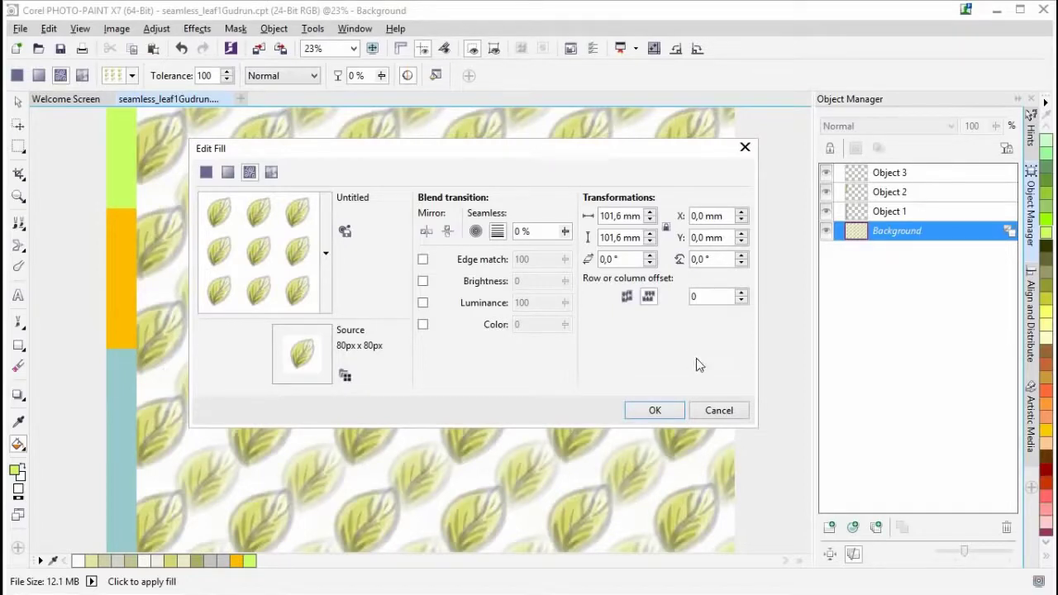
click(724, 410)
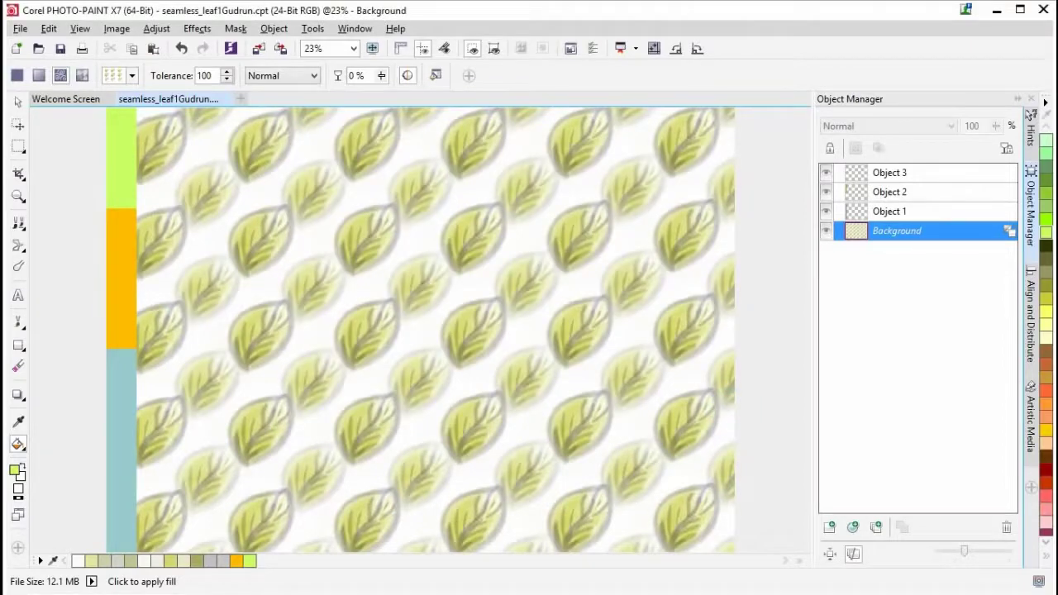
key(space)
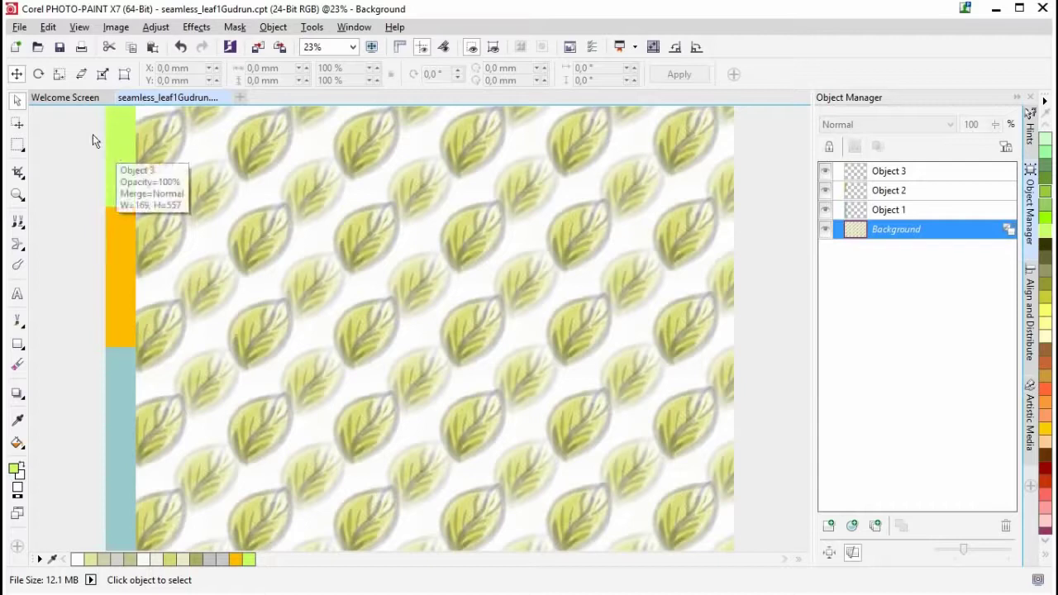
Start a new image and set its measurement unit to pixels.
click(19, 26)
click(47, 12)
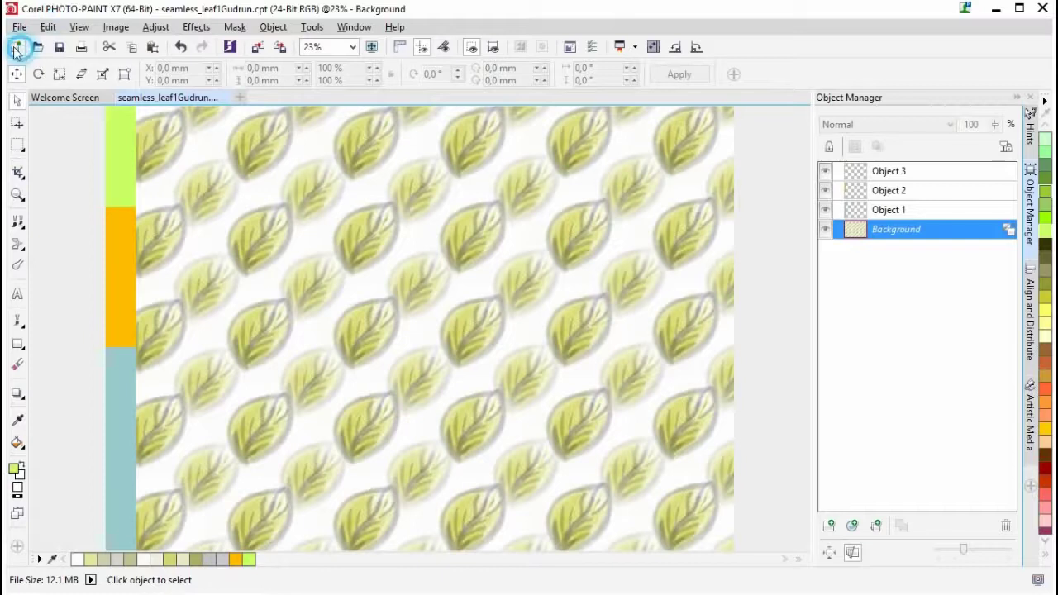
click(16, 46)
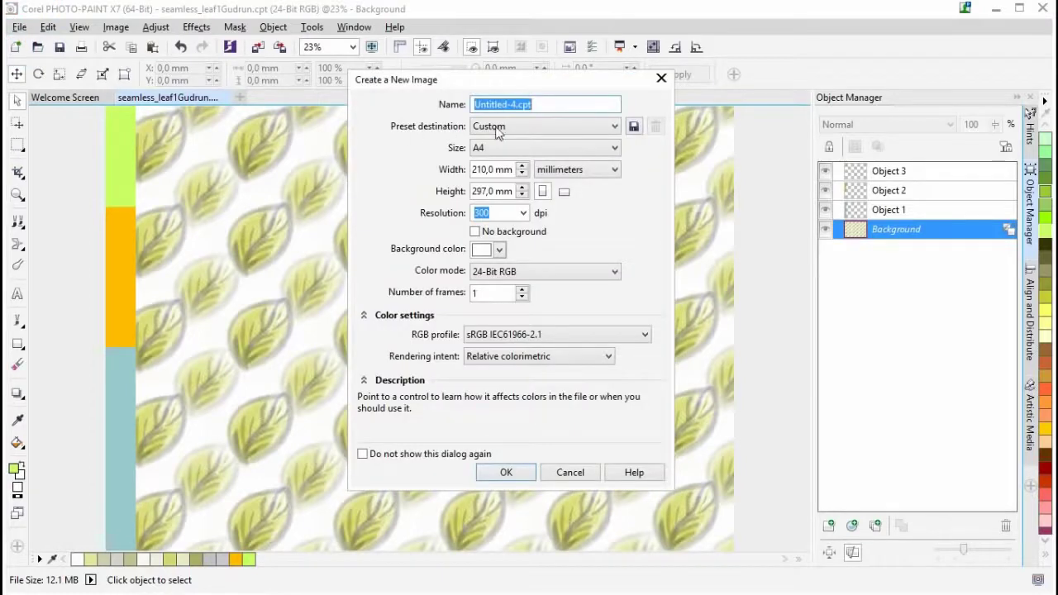
drag(531, 78, 538, 113)
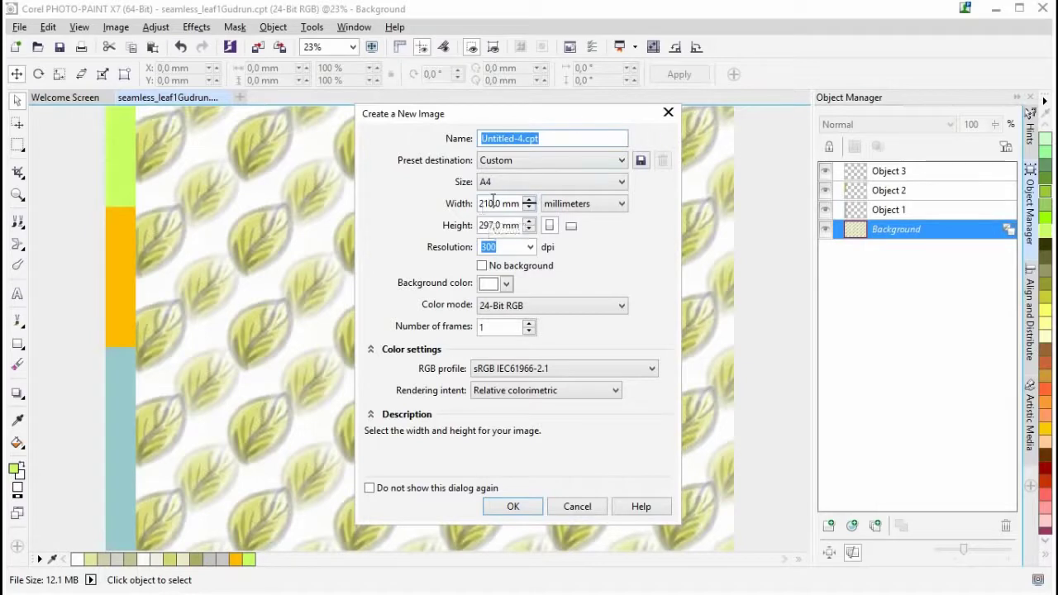
click(494, 204)
click(587, 207)
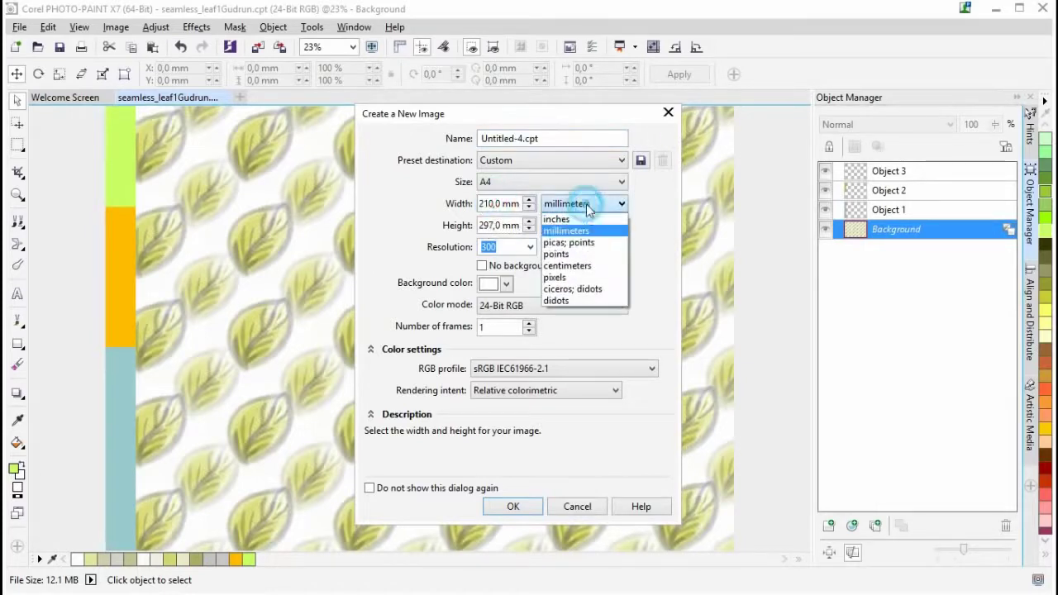
click(574, 277)
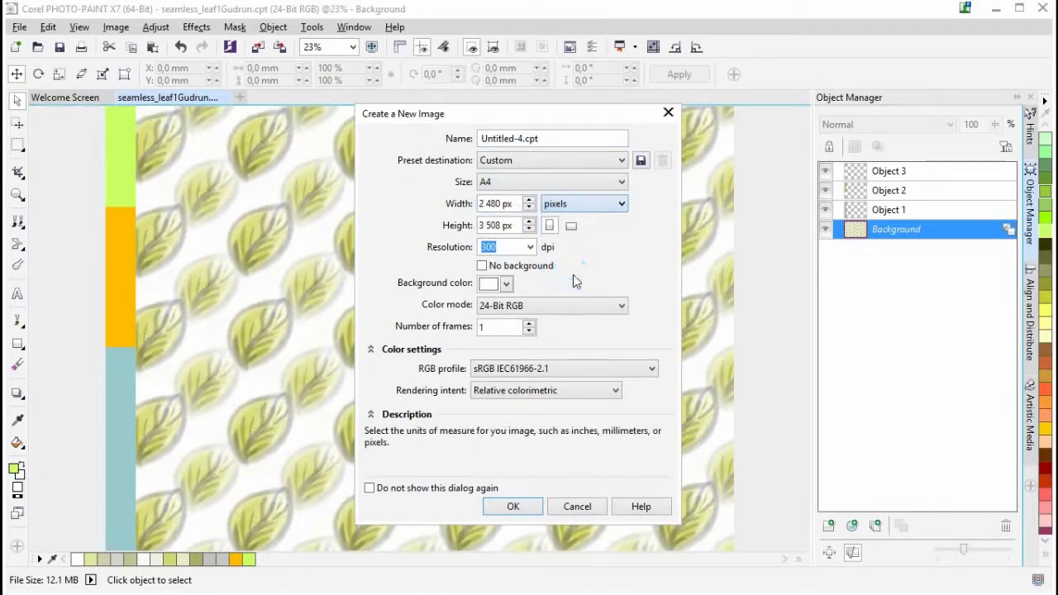
Set the new image's width and height to 500 px each and create it.
click(501, 203)
drag(501, 203, 448, 203)
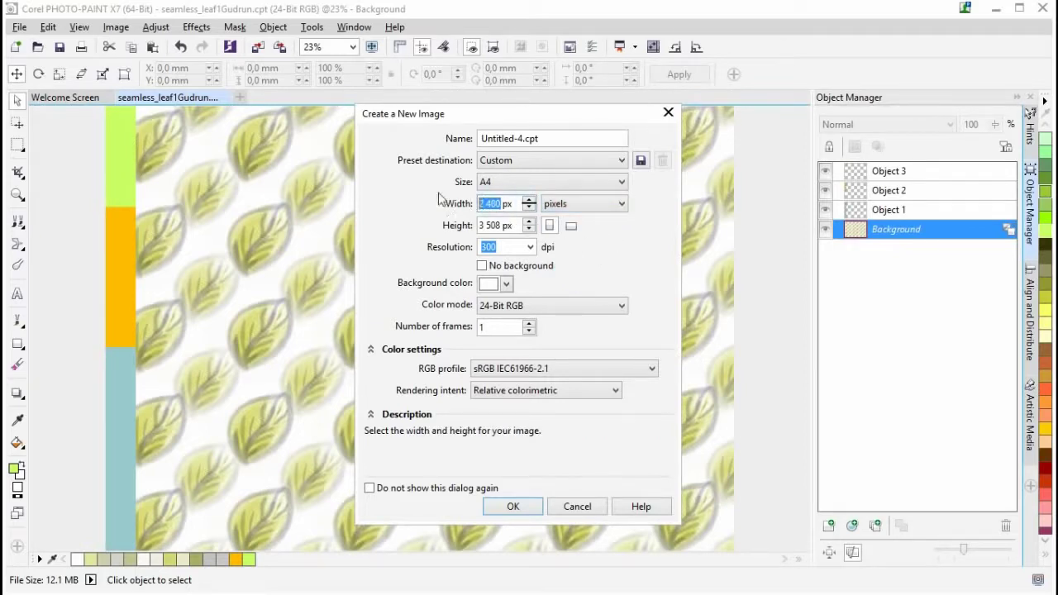
text(5)
key(Tab)
text(5)
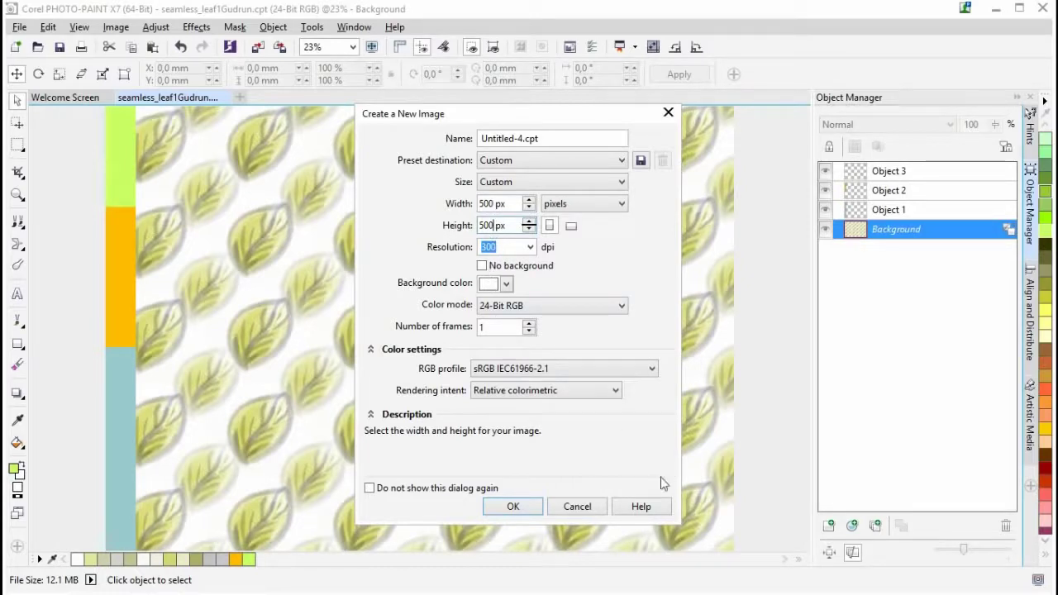
click(528, 505)
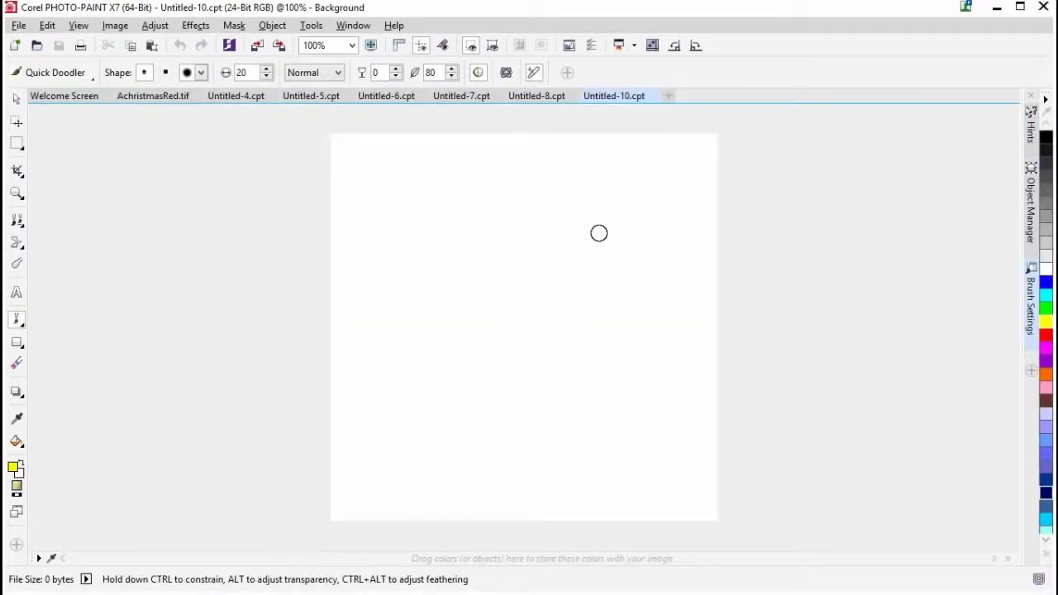
Add a new object above the background and draw a closed black goggle outline across the canvas with the Quick Doodler brush.
click(1030, 207)
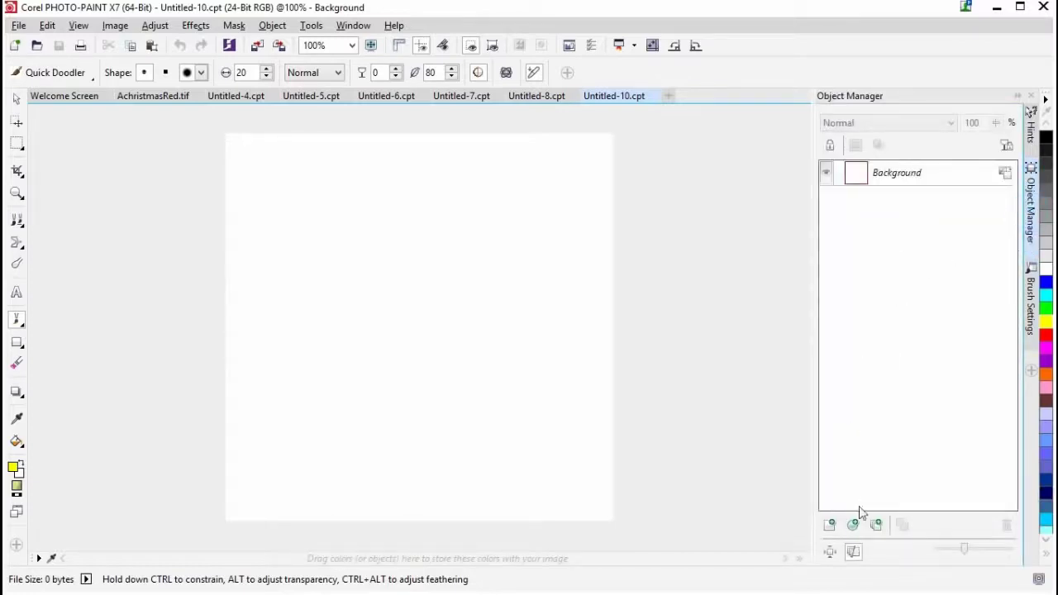
click(830, 527)
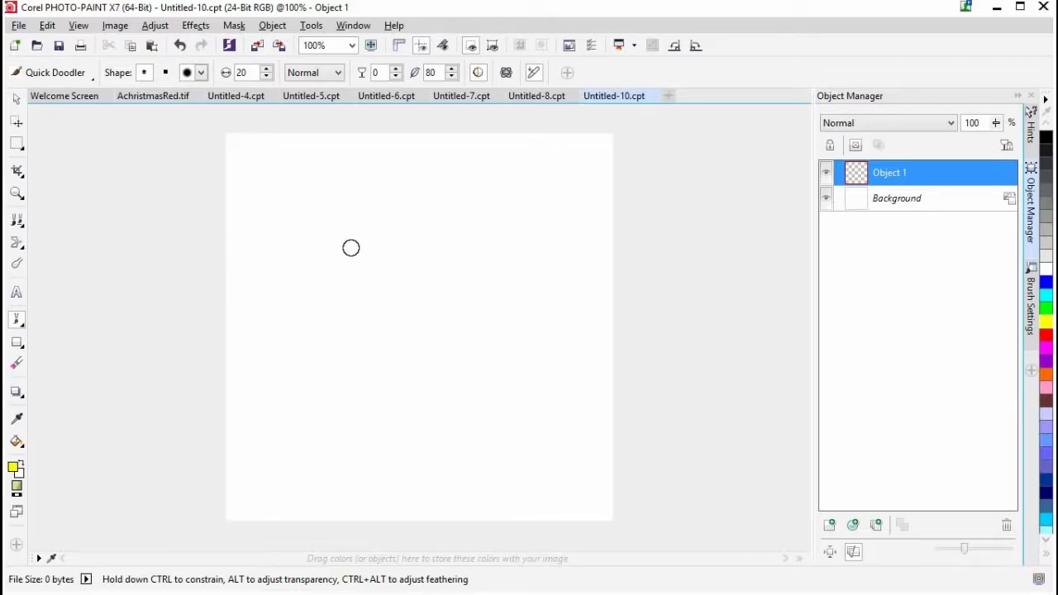
click(1046, 140)
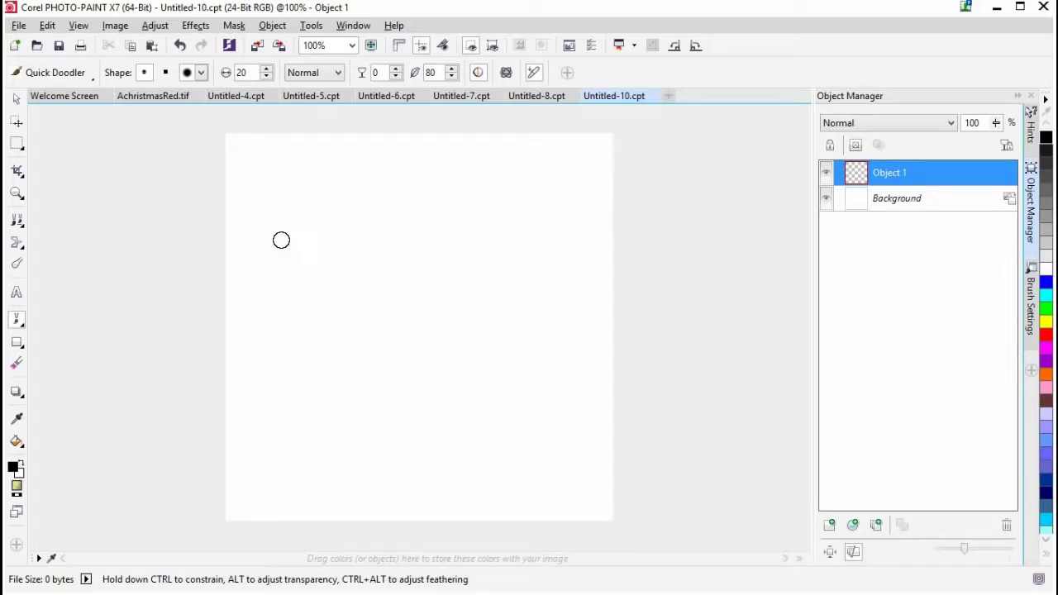
mouse_move(273, 238)
mouse_down()
mouse_move(332, 215)
mouse_move(410, 233)
mouse_move(477, 211)
mouse_move(515, 213)
mouse_move(537, 228)
mouse_move(552, 280)
mouse_move(511, 325)
mouse_move(449, 321)
mouse_move(408, 299)
mouse_move(328, 322)
mouse_move(275, 301)
mouse_move(273, 237)
mouse_up()
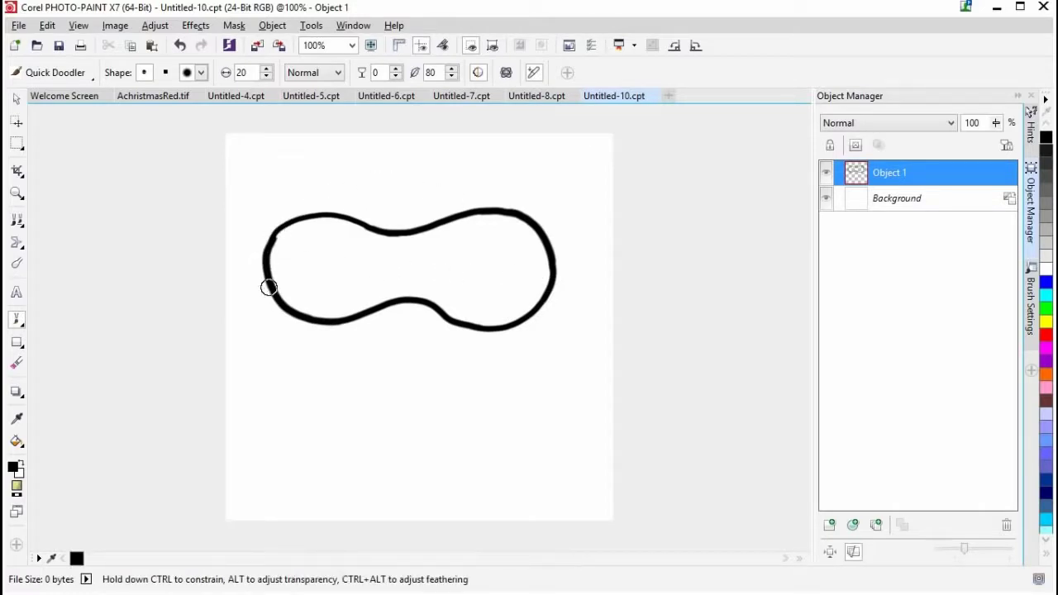
Draw small strap knobs on both sides of the goggles, plus a short nose line and a longer mouth line below.
mouse_move(276, 234)
mouse_down()
mouse_move(303, 217)
mouse_move(261, 271)
mouse_up()
drag(553, 253, 558, 266)
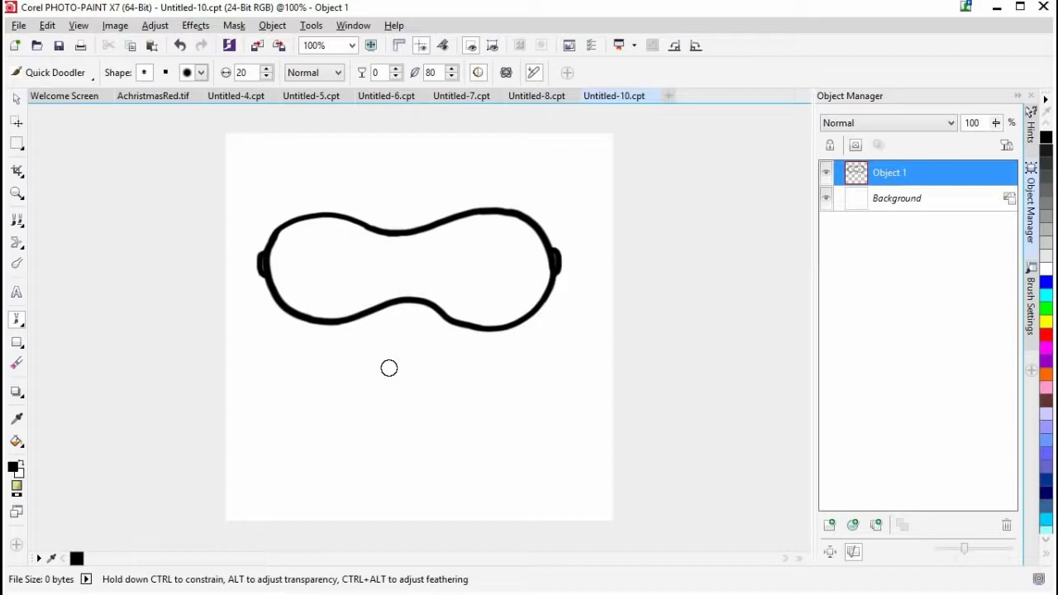
drag(373, 358, 435, 358)
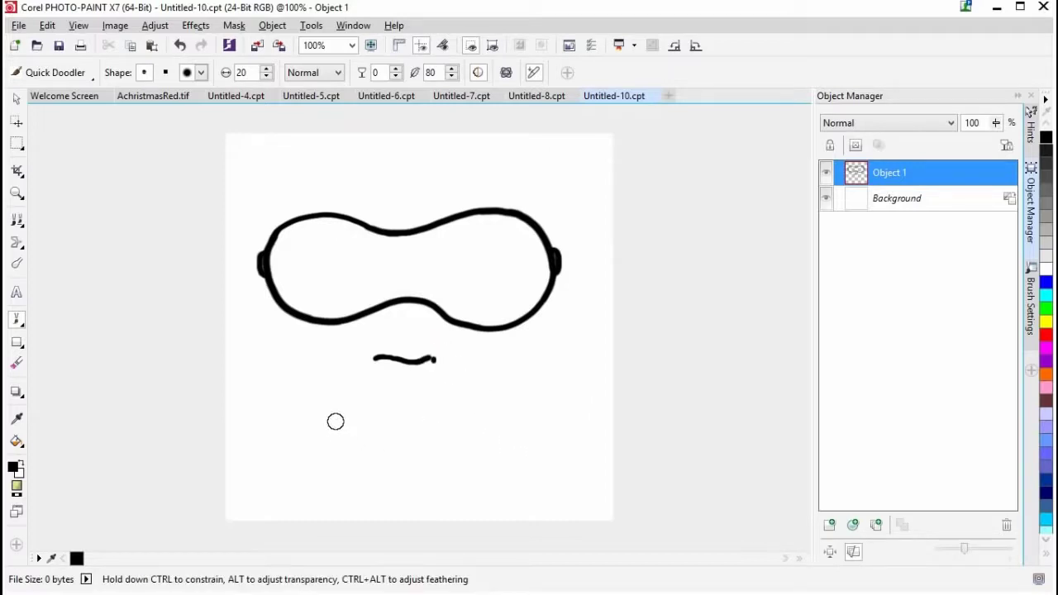
drag(338, 400, 484, 392)
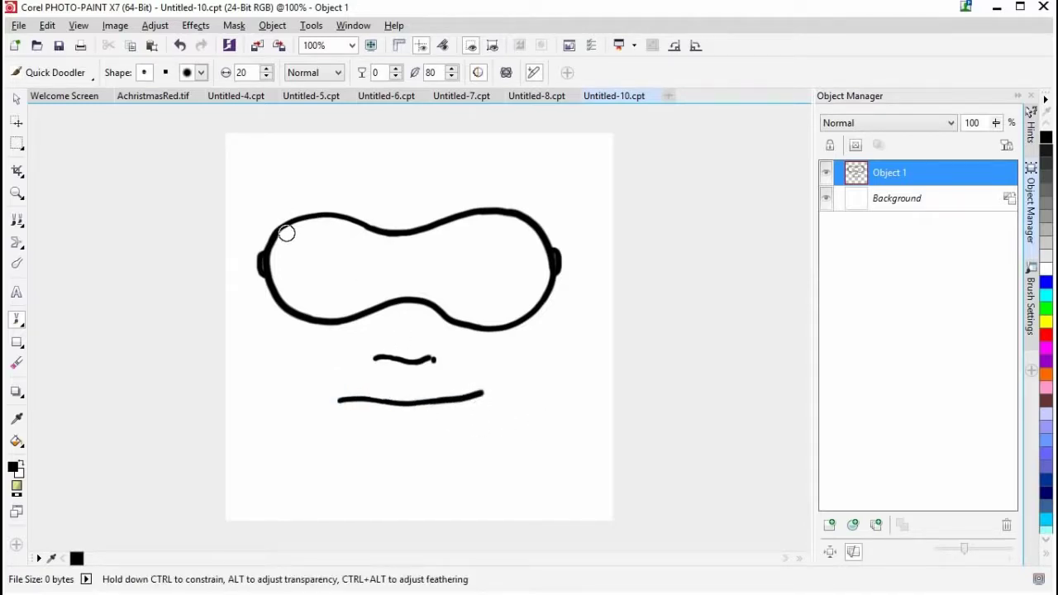
Draw two round lenses inside the goggles, shade their lower parts black, and add a short chin stroke below the mouth.
mouse_move(274, 239)
mouse_down()
mouse_move(302, 220)
mouse_move(336, 217)
mouse_move(423, 230)
mouse_up()
mouse_move(496, 209)
mouse_down()
mouse_move(413, 235)
mouse_move(376, 228)
mouse_move(312, 236)
mouse_move(287, 261)
mouse_move(301, 303)
mouse_move(333, 308)
mouse_move(366, 290)
mouse_move(368, 251)
mouse_move(314, 235)
mouse_up()
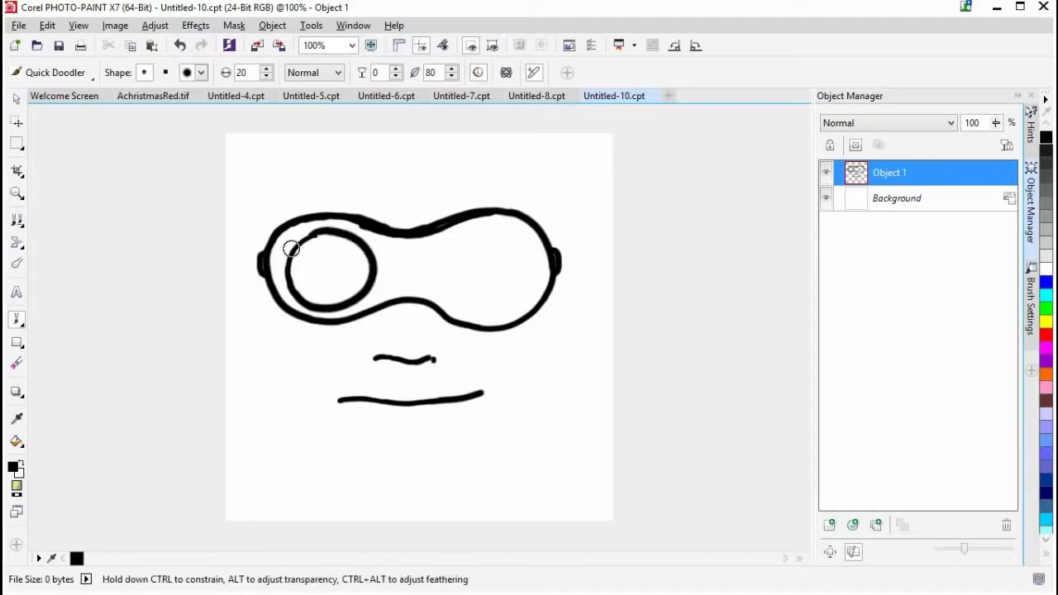
mouse_move(483, 233)
mouse_down()
mouse_move(443, 273)
mouse_move(453, 293)
mouse_move(508, 295)
mouse_move(509, 230)
mouse_move(536, 266)
mouse_move(527, 295)
mouse_move(505, 308)
mouse_move(469, 301)
mouse_move(455, 266)
mouse_up()
mouse_move(309, 243)
mouse_down()
mouse_move(302, 269)
mouse_move(323, 239)
mouse_move(297, 290)
mouse_move(317, 264)
mouse_move(313, 294)
mouse_move(344, 266)
mouse_move(331, 302)
mouse_move(361, 275)
mouse_move(343, 296)
mouse_move(310, 297)
mouse_move(295, 257)
mouse_move(306, 297)
mouse_move(331, 303)
mouse_move(296, 266)
mouse_up()
mouse_move(459, 268)
mouse_down()
mouse_move(491, 303)
mouse_move(470, 308)
mouse_move(450, 288)
mouse_move(453, 263)
mouse_move(471, 255)
mouse_move(458, 290)
mouse_move(492, 265)
mouse_move(475, 304)
mouse_move(514, 284)
mouse_move(508, 299)
mouse_move(524, 274)
mouse_move(488, 250)
mouse_move(530, 276)
mouse_move(496, 283)
mouse_move(485, 256)
mouse_move(457, 267)
mouse_move(473, 243)
mouse_move(462, 240)
mouse_move(494, 224)
mouse_move(467, 239)
mouse_move(511, 235)
mouse_move(533, 260)
mouse_up()
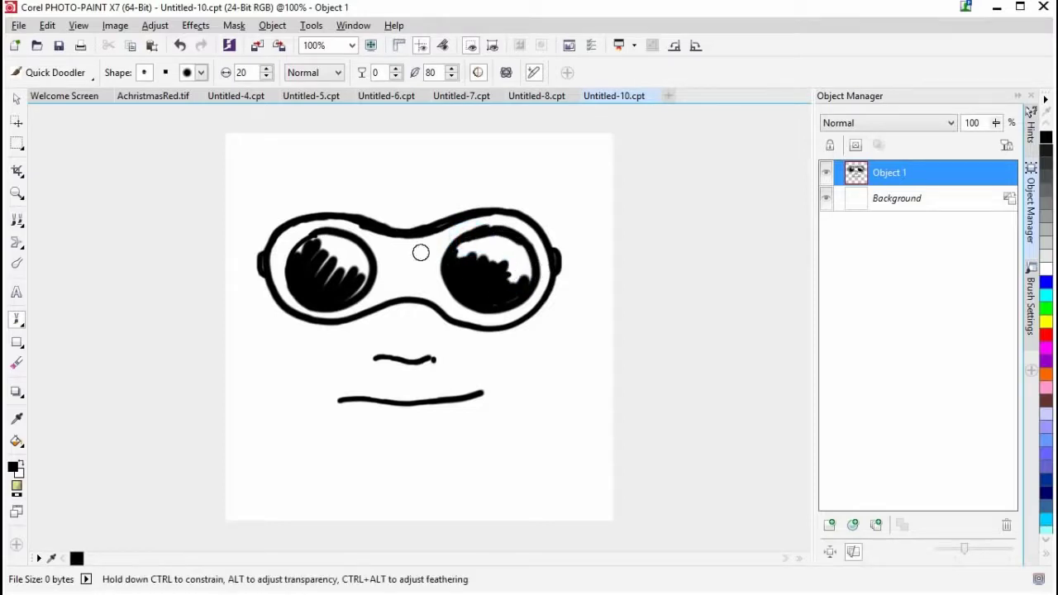
mouse_move(303, 242)
mouse_down()
mouse_move(319, 232)
mouse_move(300, 243)
mouse_move(301, 282)
mouse_up()
drag(379, 424, 436, 419)
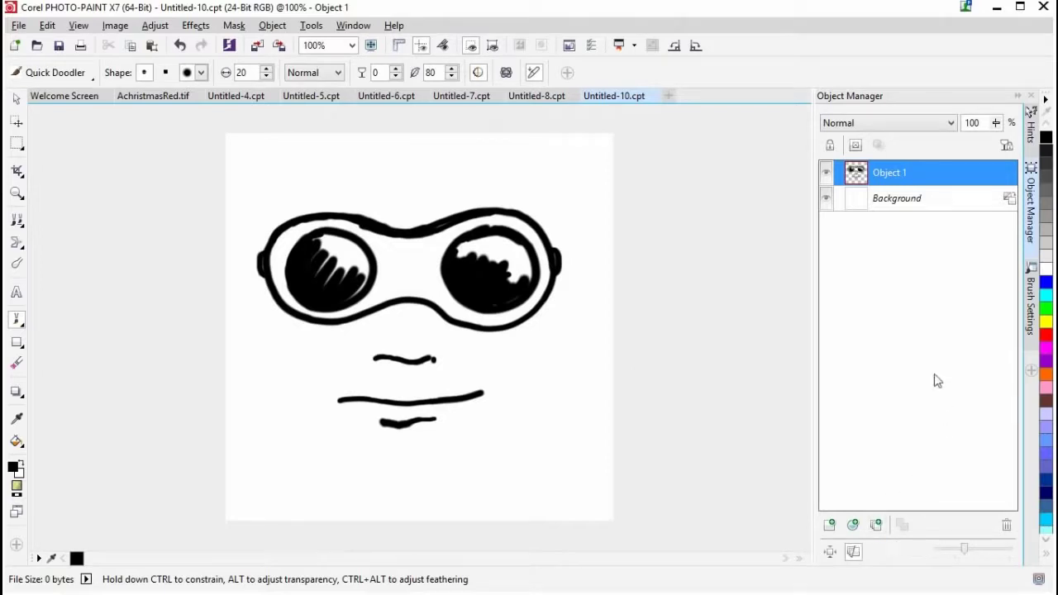
Add a new object directly above the background and paint the goggle frame in olive yellow-green beneath the line art.
click(919, 209)
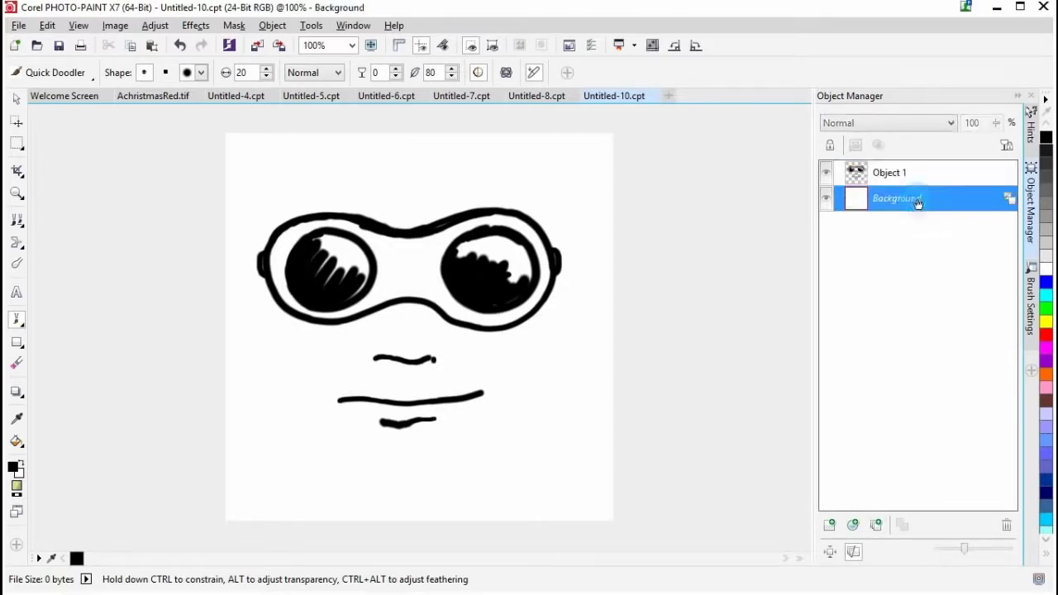
click(829, 524)
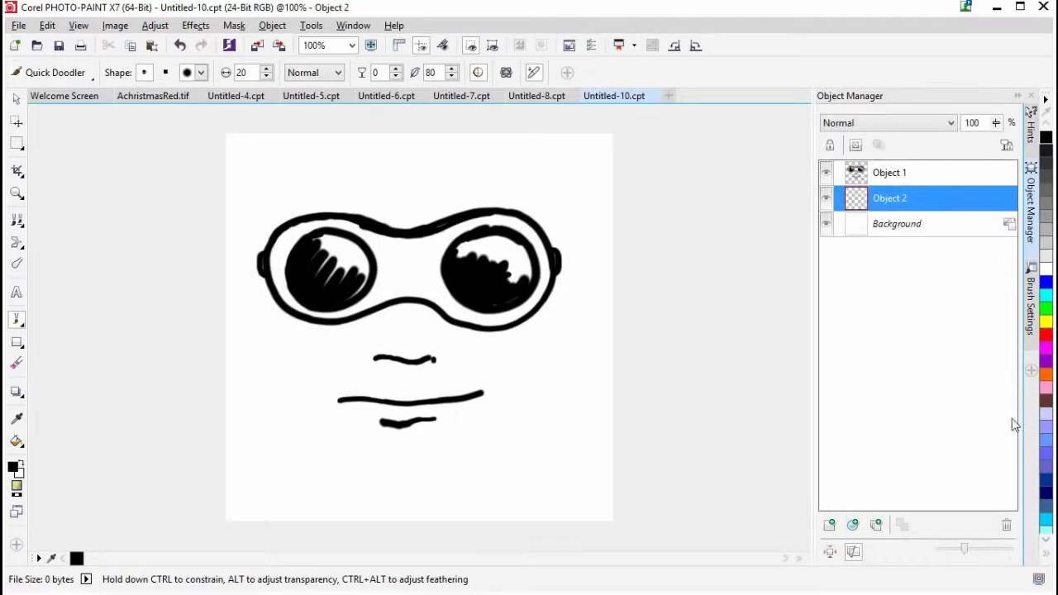
click(1046, 556)
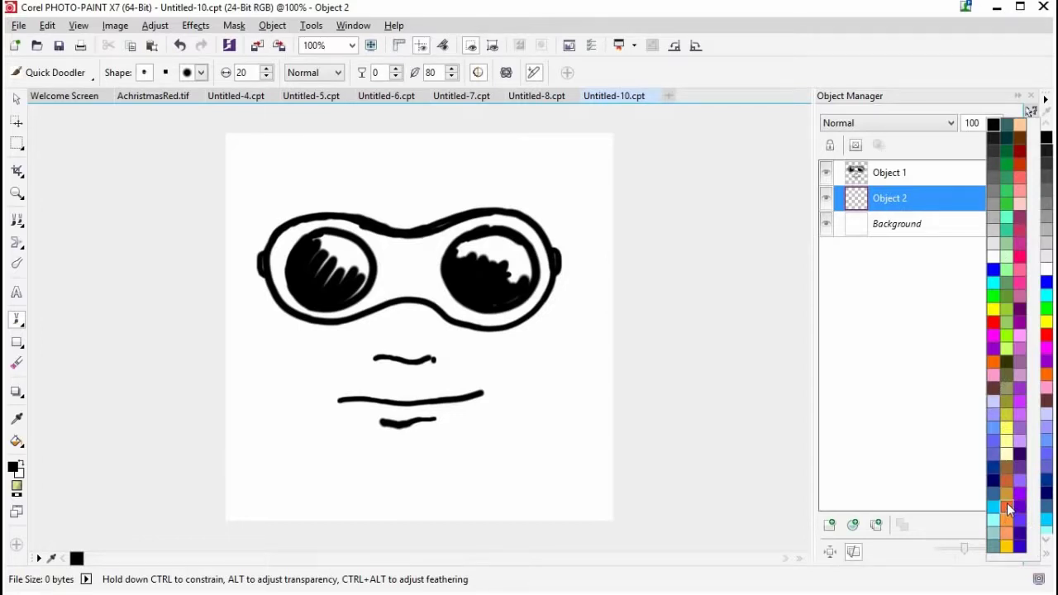
click(1005, 419)
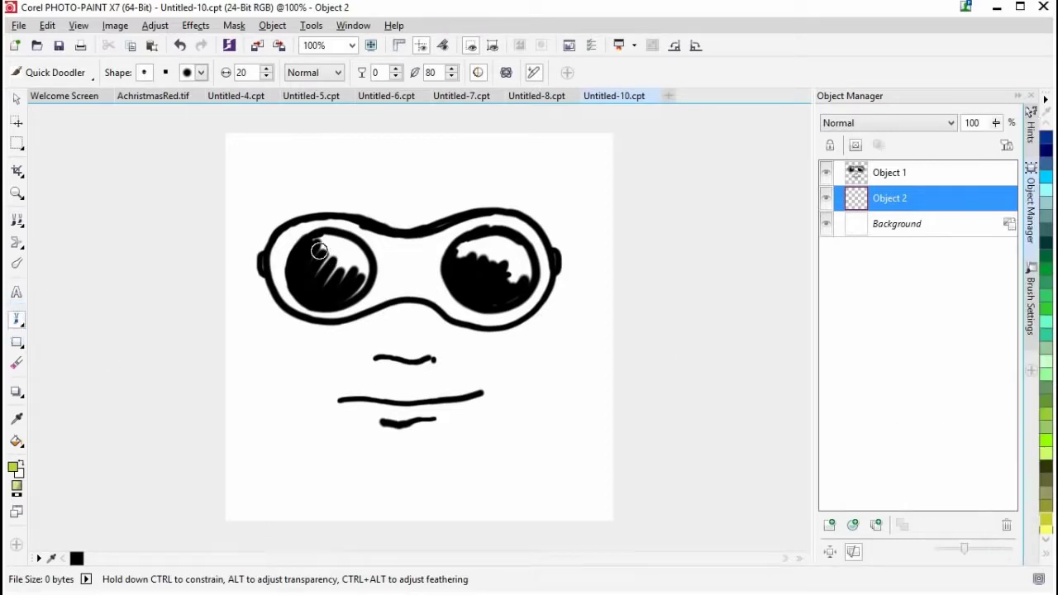
mouse_move(299, 234)
mouse_down()
mouse_move(274, 265)
mouse_move(304, 230)
mouse_move(277, 282)
mouse_move(282, 298)
mouse_move(344, 317)
mouse_move(400, 271)
mouse_move(349, 311)
mouse_move(395, 253)
mouse_move(385, 259)
mouse_move(358, 233)
mouse_move(297, 236)
mouse_move(317, 224)
mouse_move(397, 245)
mouse_move(501, 220)
mouse_move(541, 253)
mouse_move(540, 285)
mouse_move(502, 322)
mouse_move(469, 321)
mouse_move(430, 288)
mouse_move(378, 301)
mouse_up()
mouse_move(448, 298)
mouse_down()
mouse_move(434, 263)
mouse_move(446, 236)
mouse_move(436, 289)
mouse_move(427, 246)
mouse_move(394, 256)
mouse_move(379, 248)
mouse_move(385, 285)
mouse_move(384, 264)
mouse_move(417, 244)
mouse_move(406, 247)
mouse_move(418, 280)
mouse_move(488, 315)
mouse_move(444, 293)
mouse_up()
mouse_move(299, 239)
mouse_down()
mouse_move(272, 266)
mouse_move(279, 291)
mouse_up()
drag(488, 301, 493, 307)
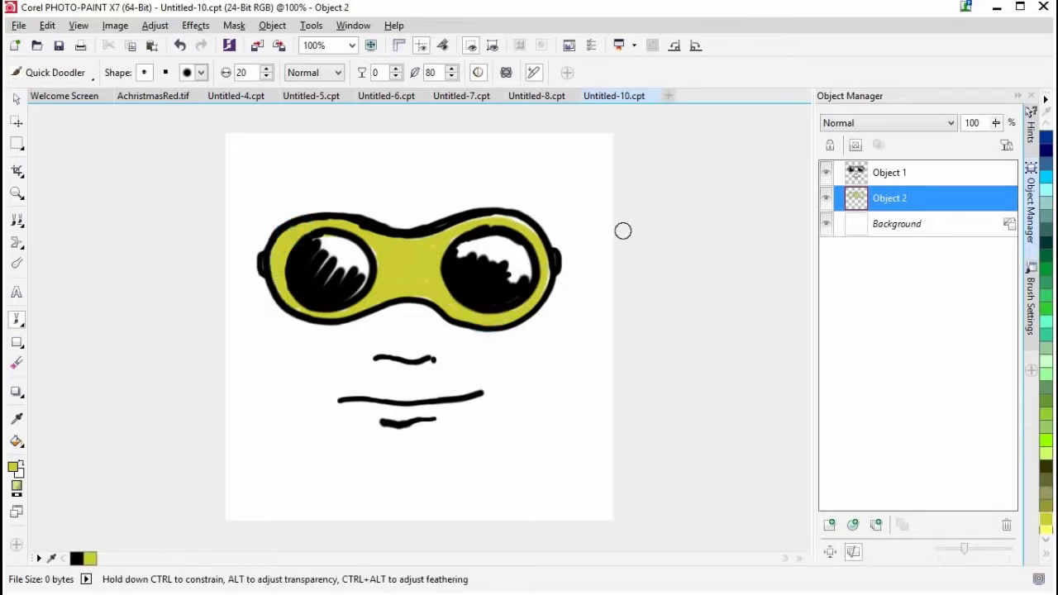
Add a new object above the frame colour in Multiply merge mode and paint shadows along the frame's lower edges.
click(830, 524)
click(857, 125)
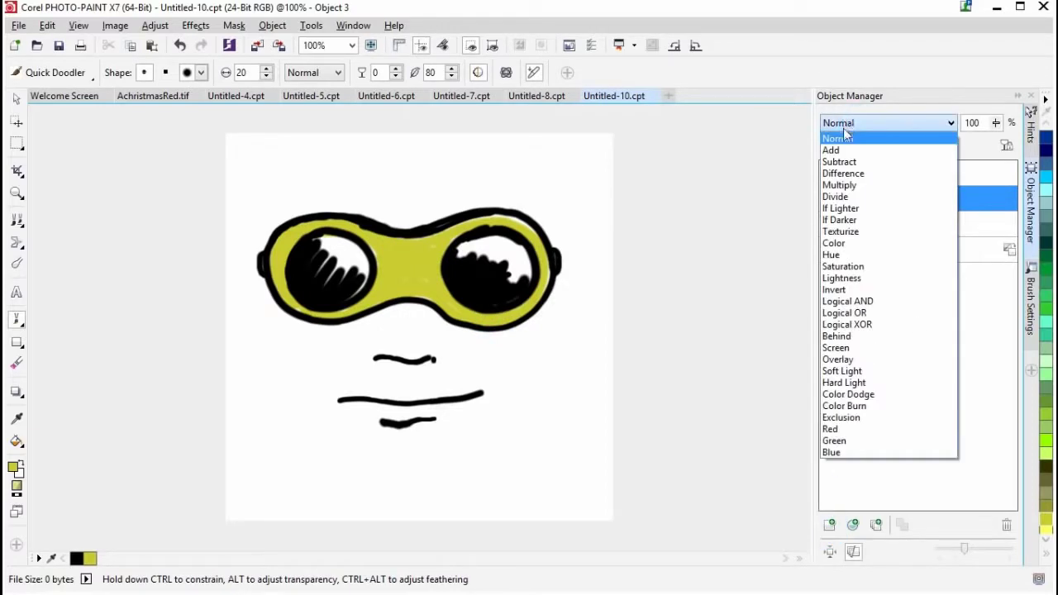
click(868, 192)
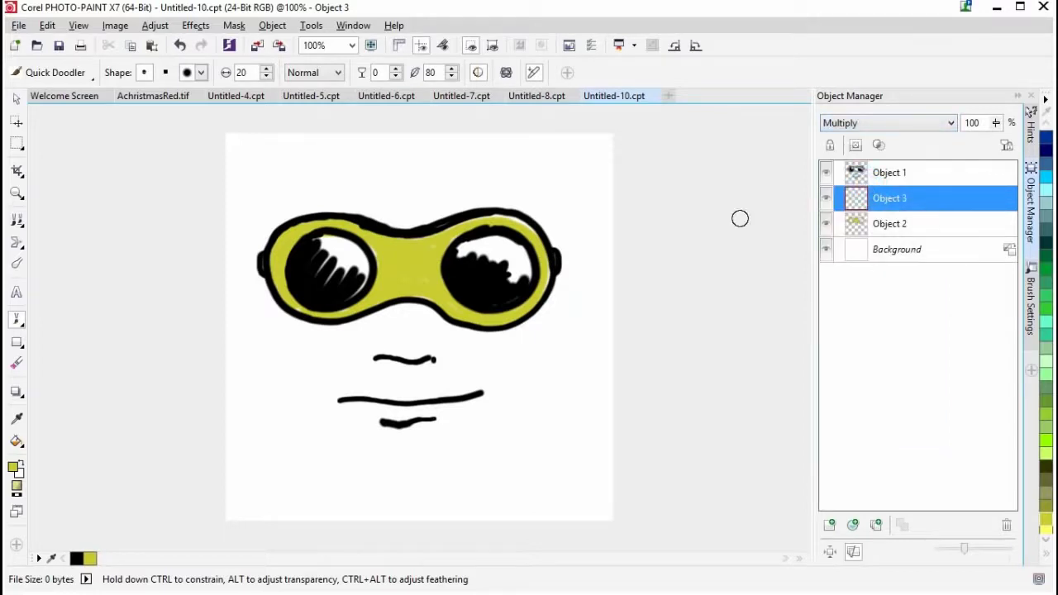
mouse_move(284, 272)
mouse_down()
mouse_move(330, 316)
mouse_move(283, 295)
mouse_move(275, 269)
mouse_move(292, 300)
mouse_move(324, 310)
mouse_move(368, 294)
mouse_move(340, 317)
mouse_move(375, 297)
mouse_up()
mouse_move(456, 312)
mouse_down()
mouse_move(513, 319)
mouse_move(541, 286)
mouse_move(502, 320)
mouse_move(471, 316)
mouse_move(519, 306)
mouse_move(545, 274)
mouse_move(519, 312)
mouse_up()
mouse_move(456, 324)
mouse_down()
mouse_move(512, 320)
mouse_move(450, 317)
mouse_move(484, 329)
mouse_move(450, 308)
mouse_move(492, 320)
mouse_move(514, 313)
mouse_move(544, 274)
mouse_move(525, 307)
mouse_move(474, 325)
mouse_move(459, 315)
mouse_move(518, 319)
mouse_move(541, 274)
mouse_up()
drag(370, 307, 387, 298)
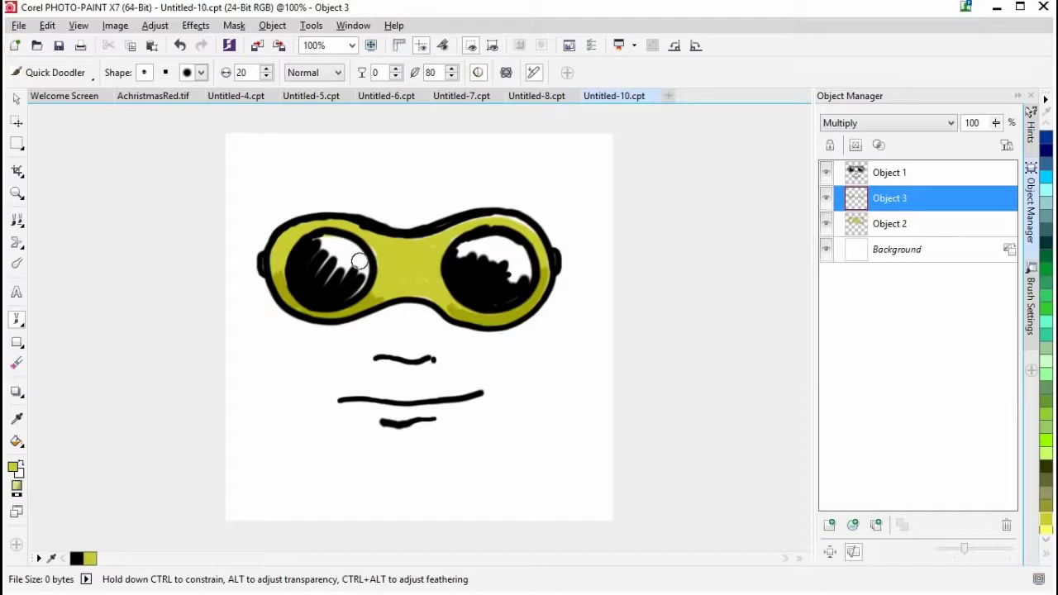
Add a new object directly above the frame colour and paint the light areas of both lenses pale blue-green.
click(887, 226)
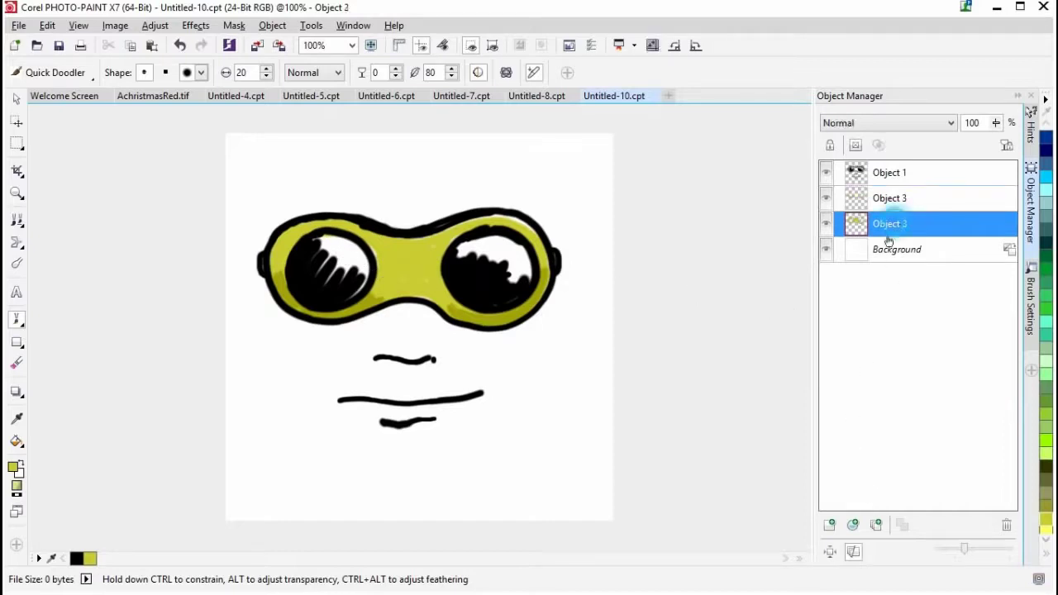
click(829, 523)
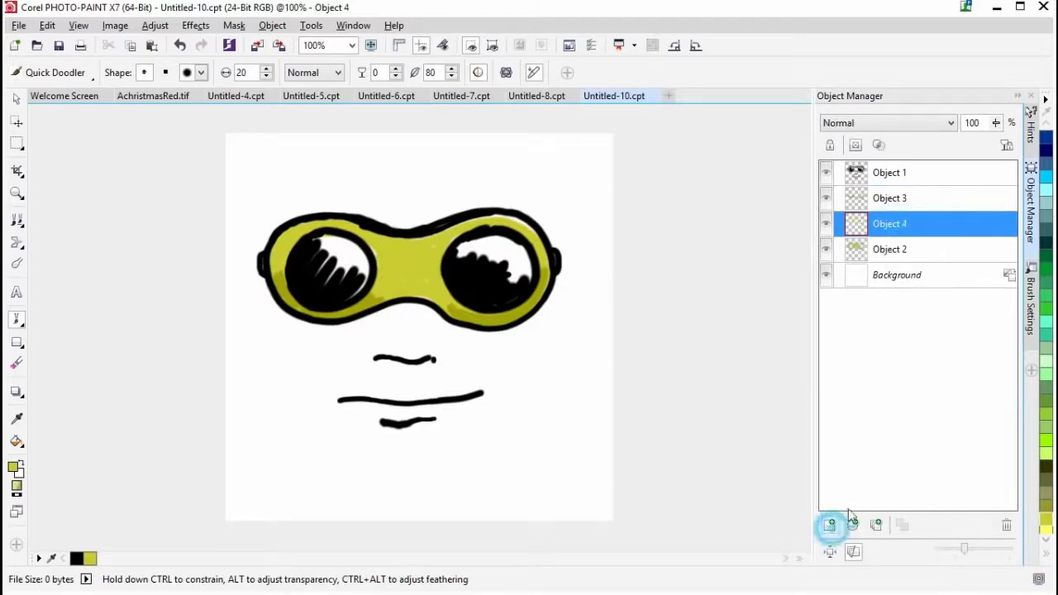
click(1046, 208)
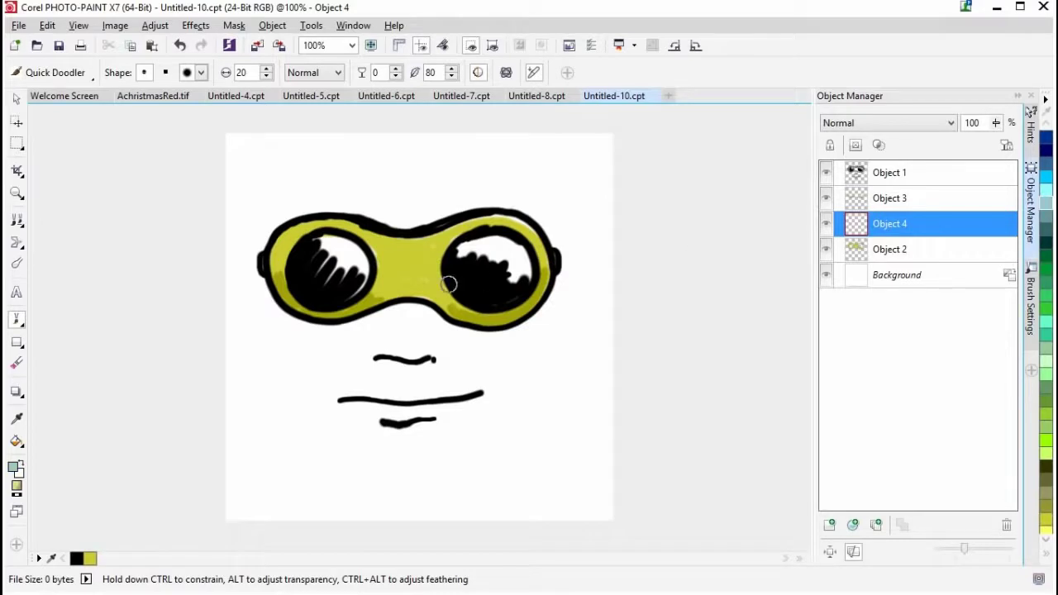
mouse_move(321, 248)
mouse_down()
mouse_move(347, 250)
mouse_move(323, 238)
mouse_move(364, 264)
mouse_move(345, 295)
mouse_up()
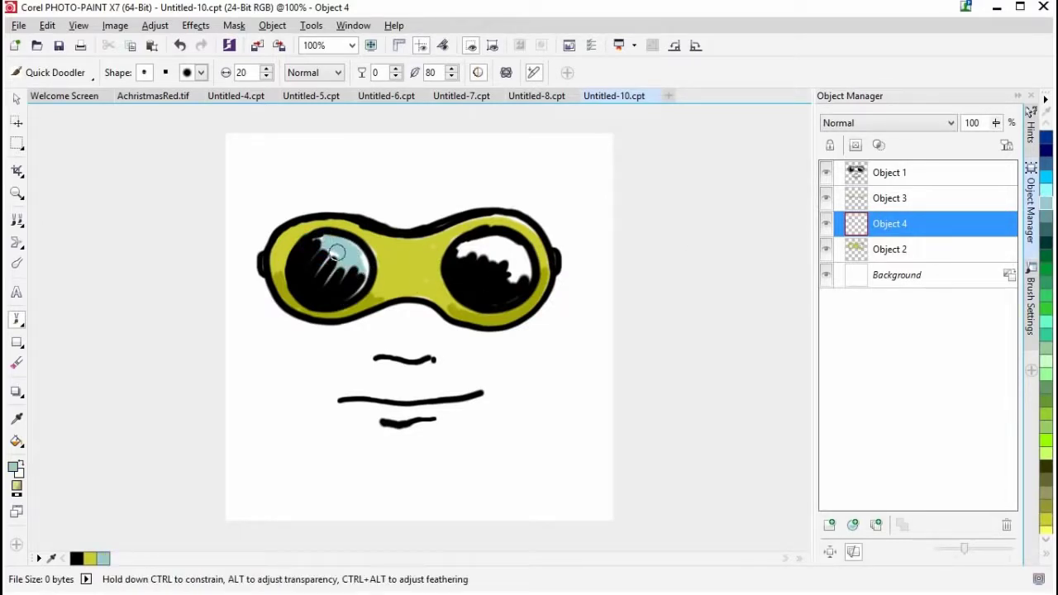
mouse_move(488, 257)
mouse_down()
mouse_move(527, 264)
mouse_move(499, 233)
mouse_move(479, 238)
mouse_move(526, 251)
mouse_move(478, 243)
mouse_move(498, 254)
mouse_move(461, 265)
mouse_move(456, 249)
mouse_move(500, 282)
mouse_move(511, 254)
mouse_move(509, 268)
mouse_move(534, 266)
mouse_up()
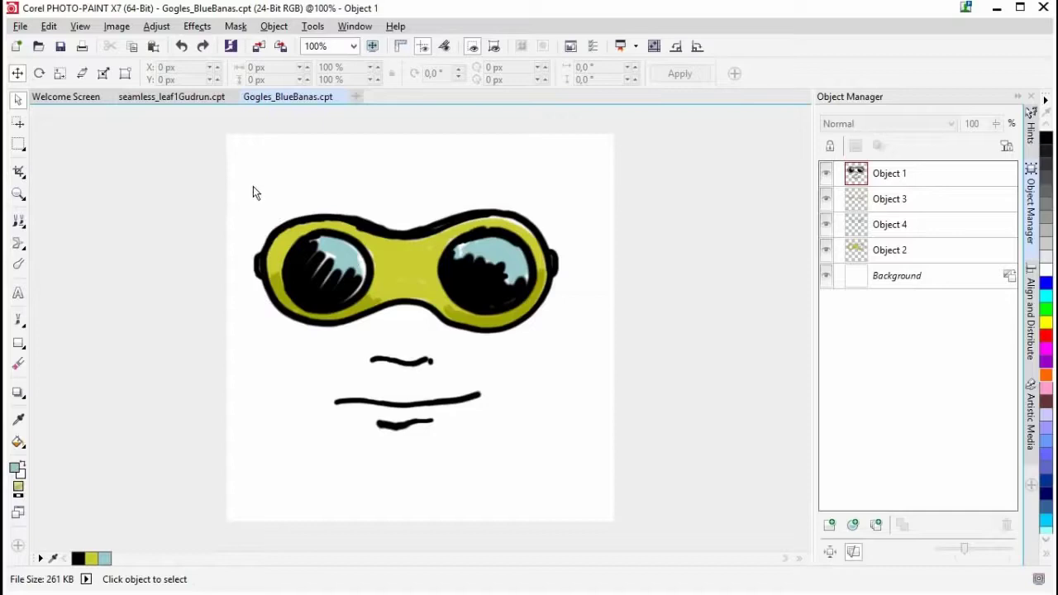
Select all four face objects above the background together.
click(186, 169)
drag(186, 169, 697, 500)
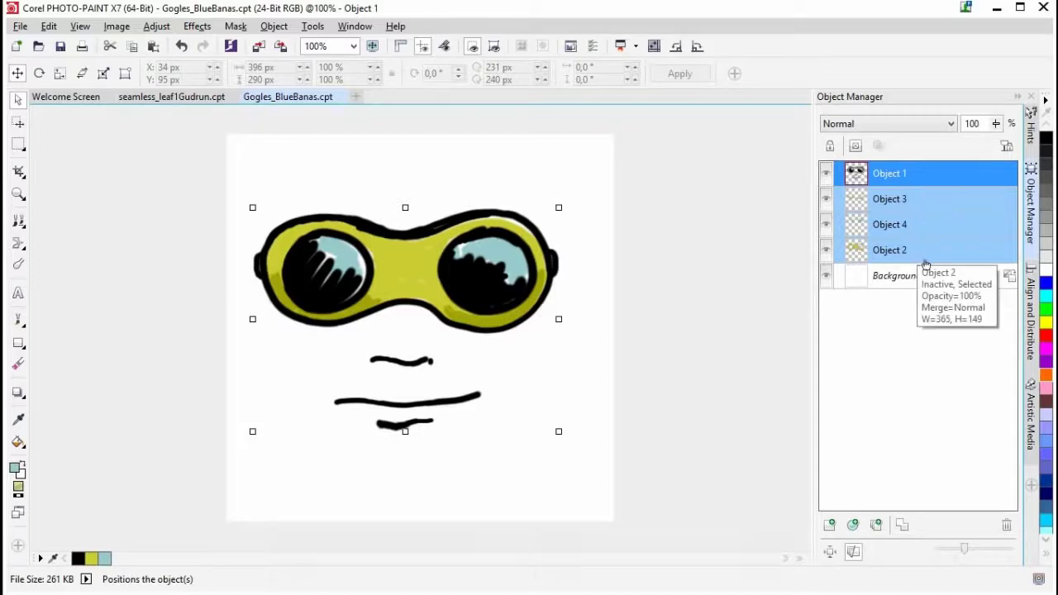
Check the Align and Distribute options for the selected ungrouped objects and return to the object list.
click(1030, 339)
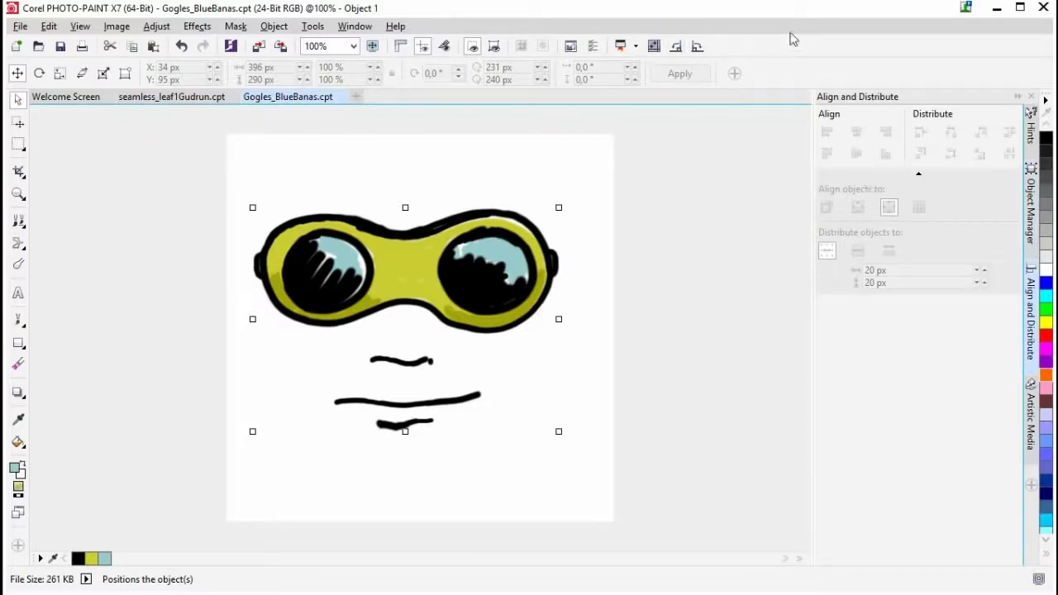
click(313, 25)
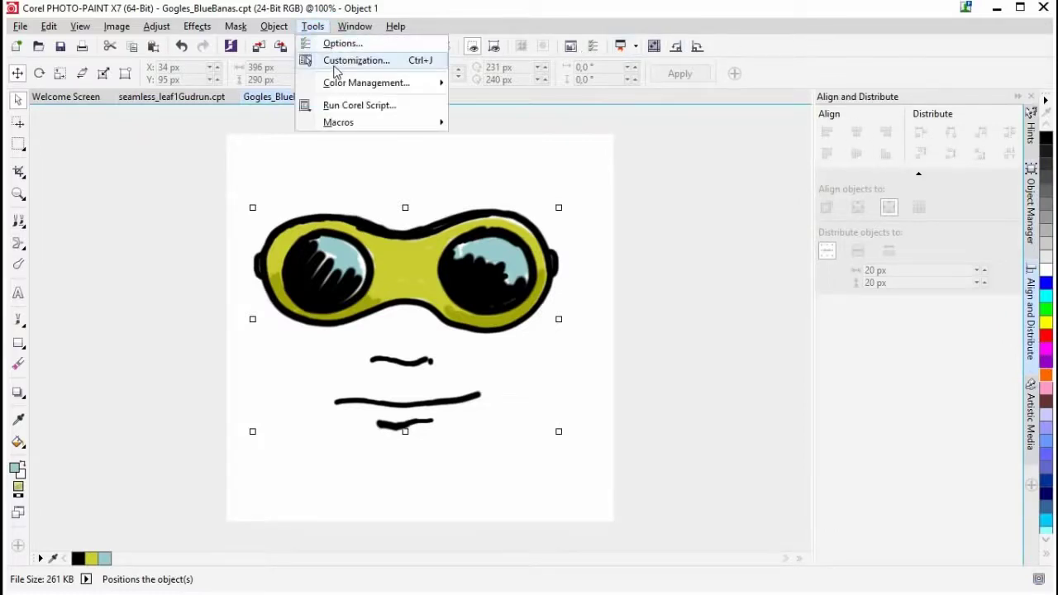
click(395, 25)
click(426, 18)
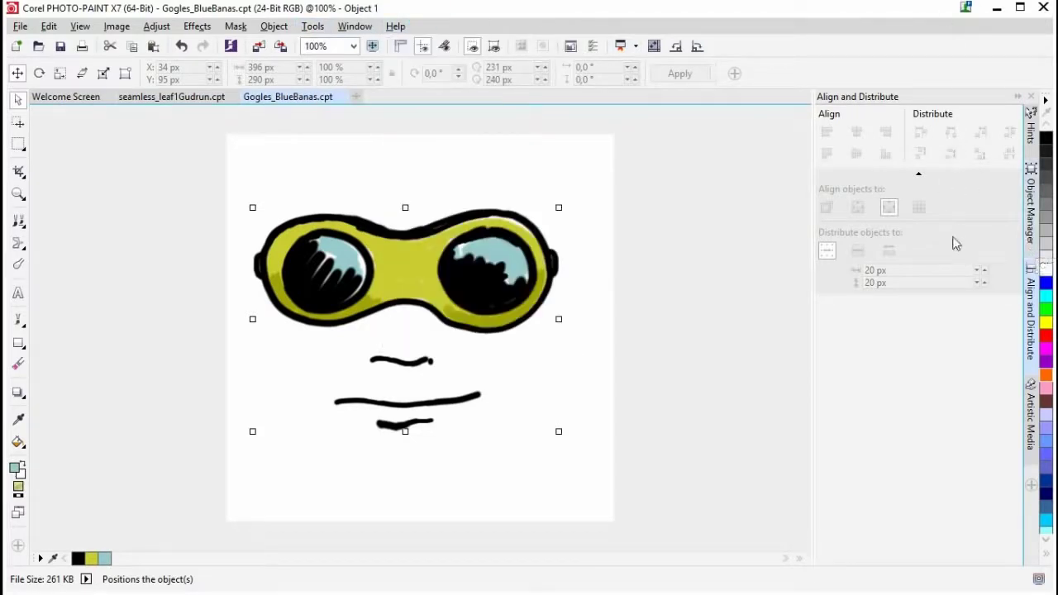
click(1030, 192)
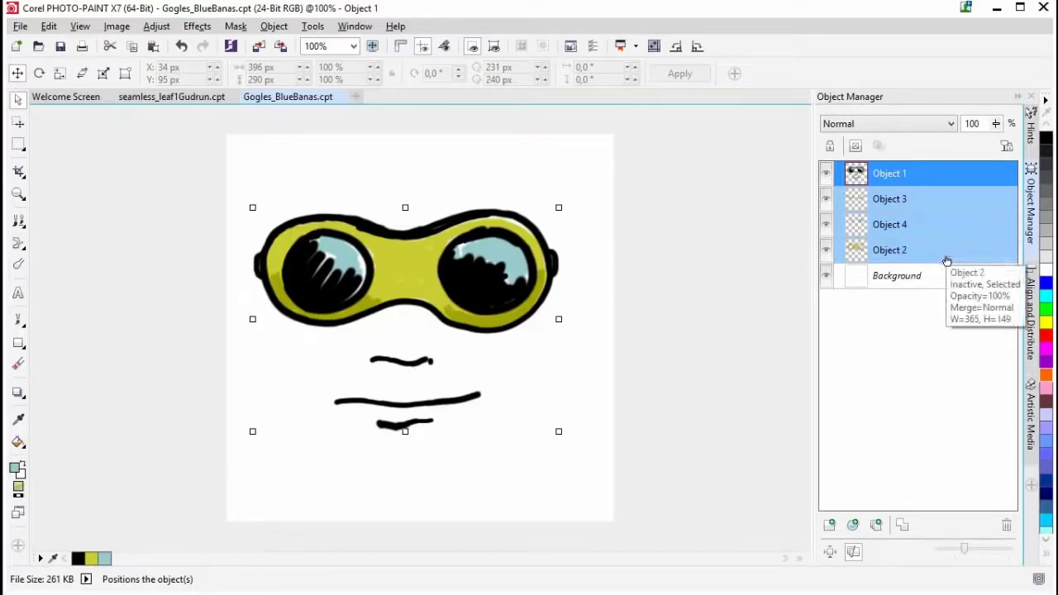
Try grouping the four selected objects and combining them into a single object, undoing each attempt.
click(877, 525)
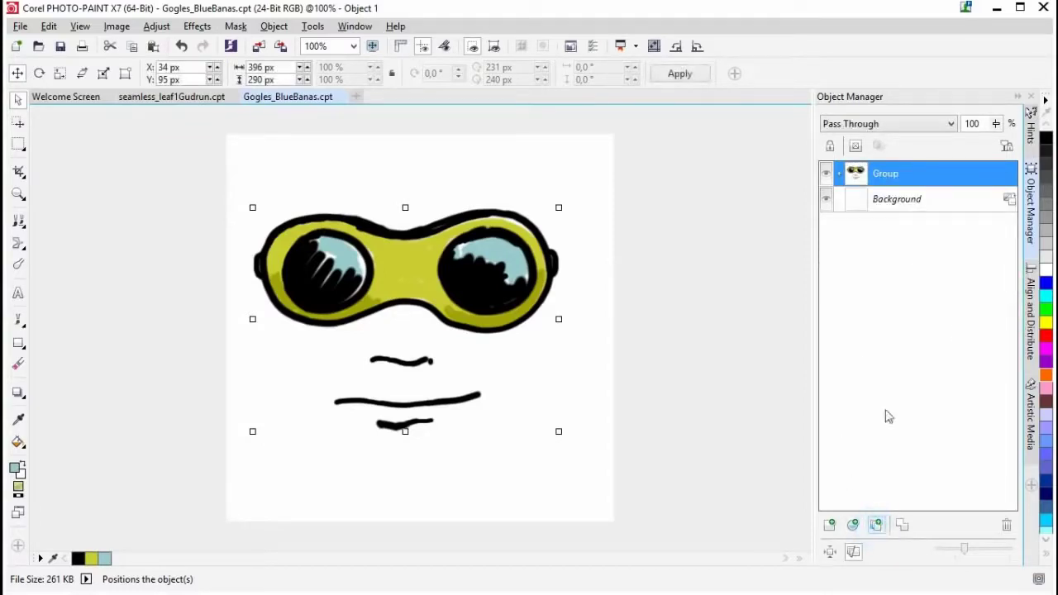
click(839, 175)
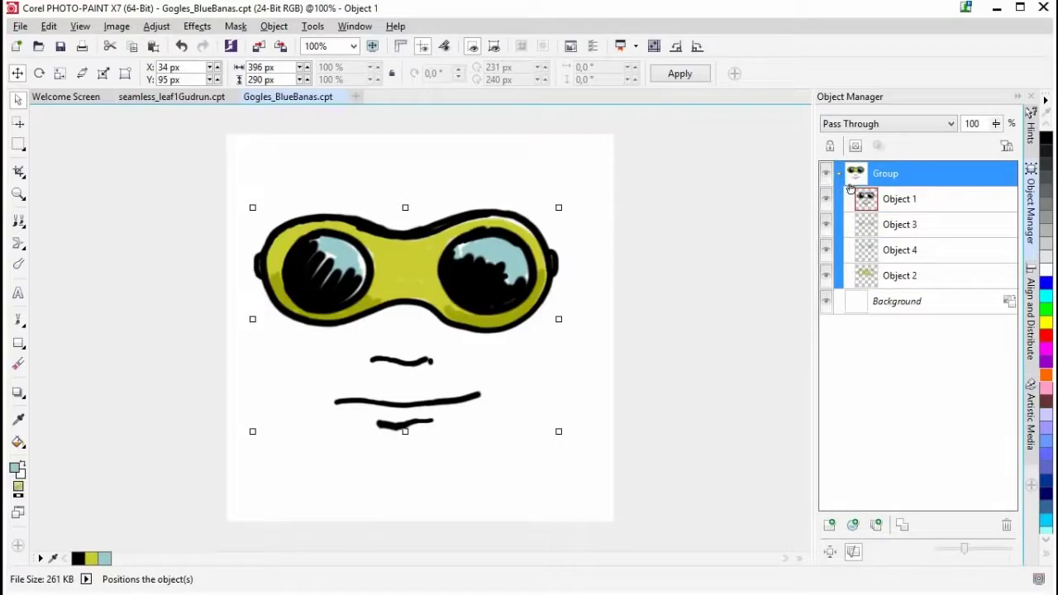
key(ctrl+u)
click(893, 337)
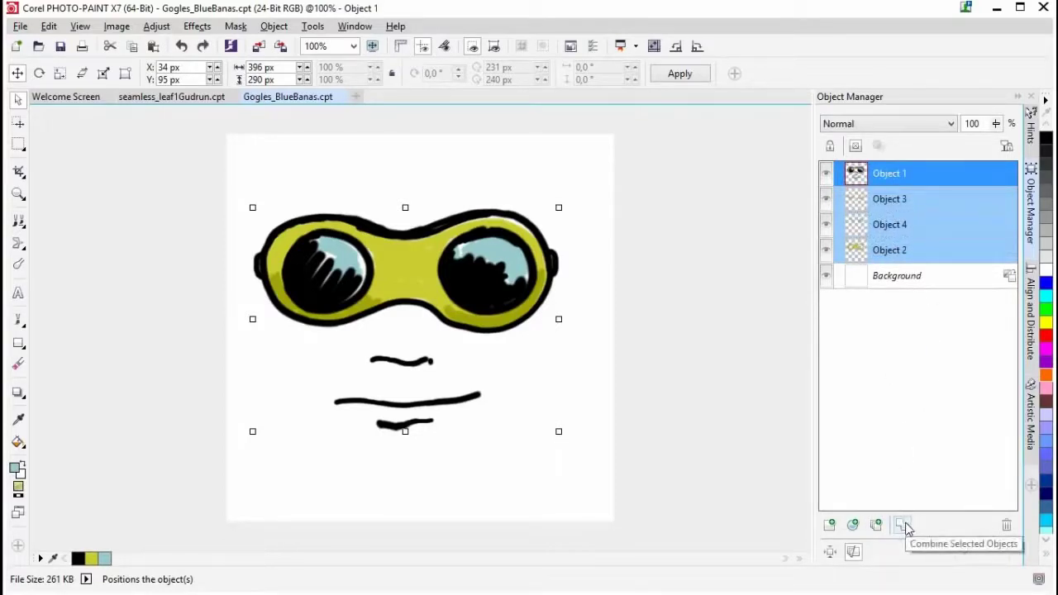
click(903, 527)
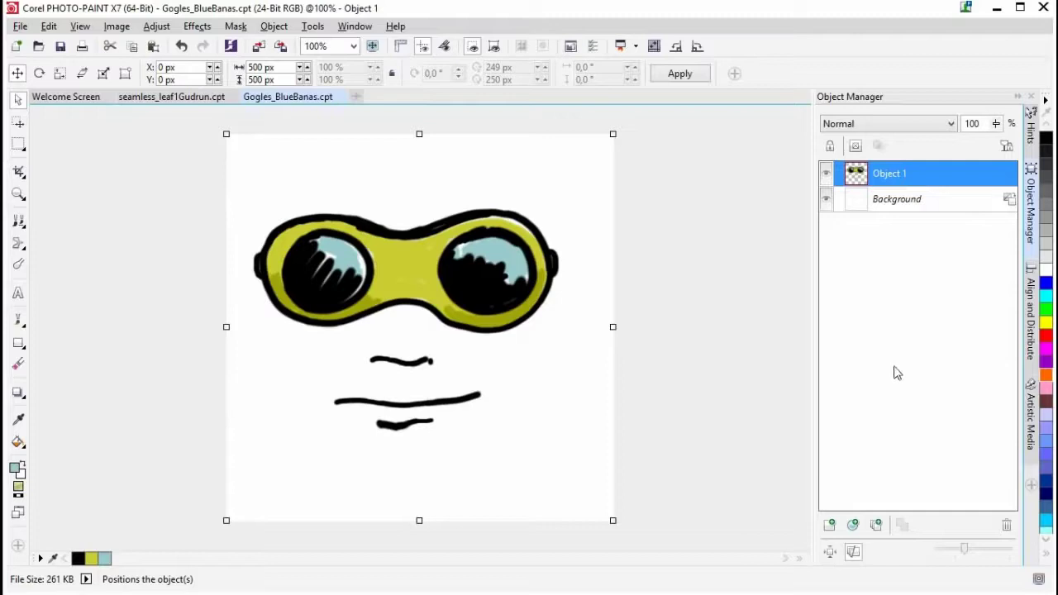
key(ctrl+u)
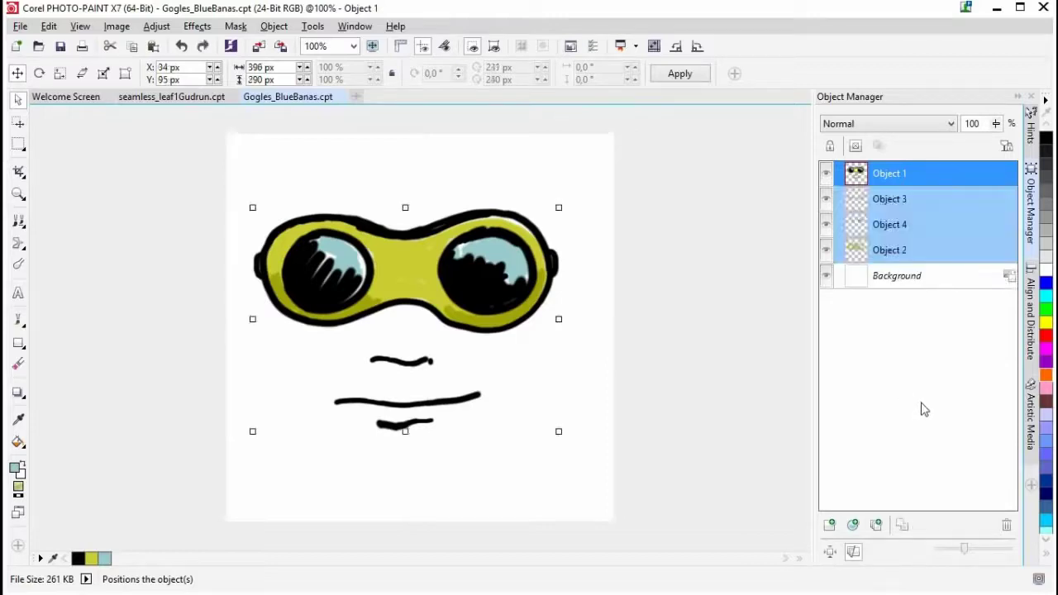
Group the four face objects and center the group horizontally and vertically on the canvas.
click(877, 524)
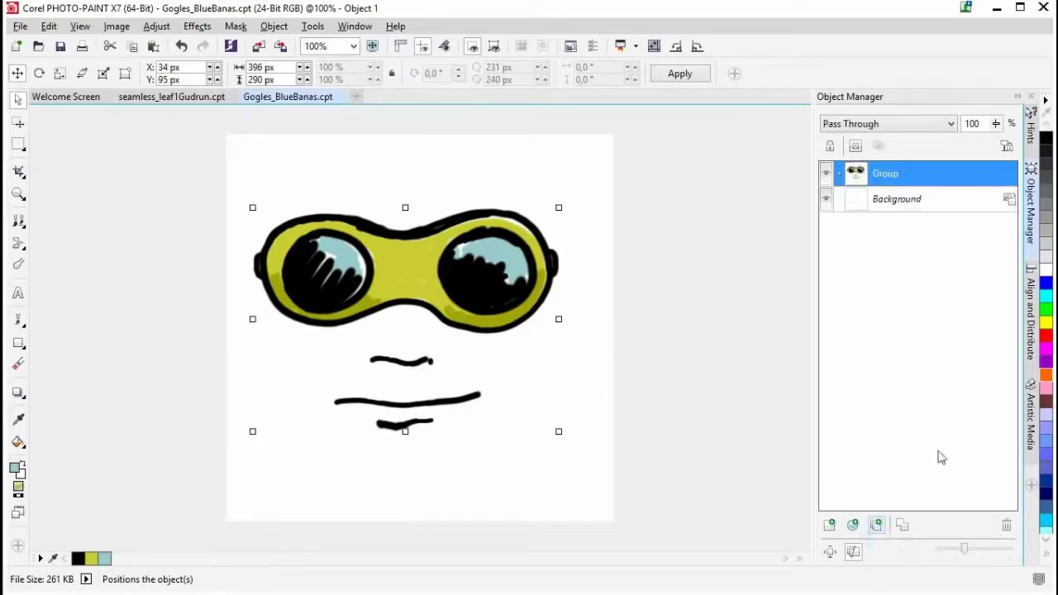
click(1031, 329)
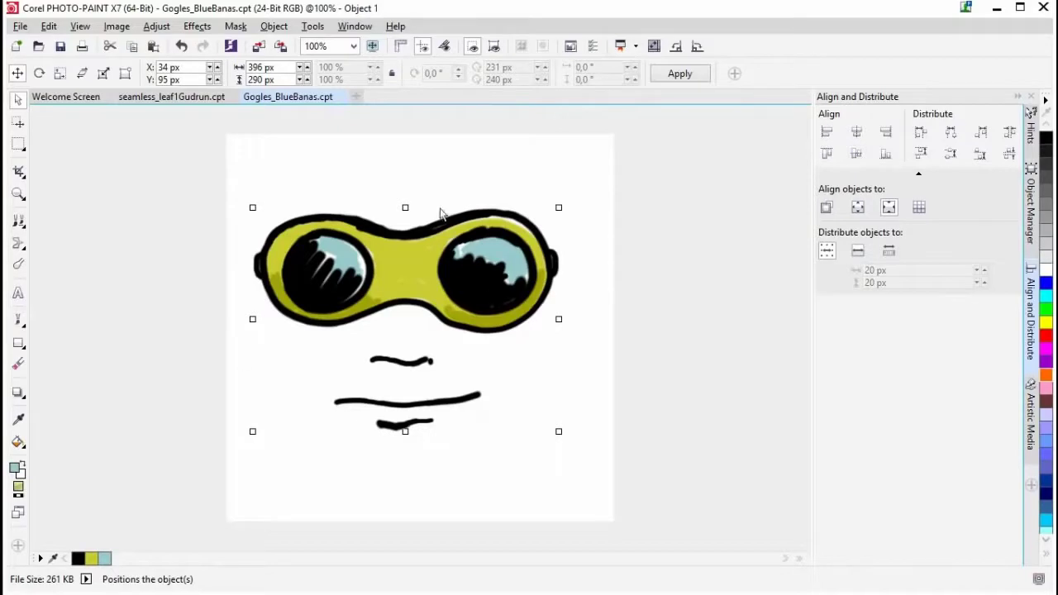
click(856, 132)
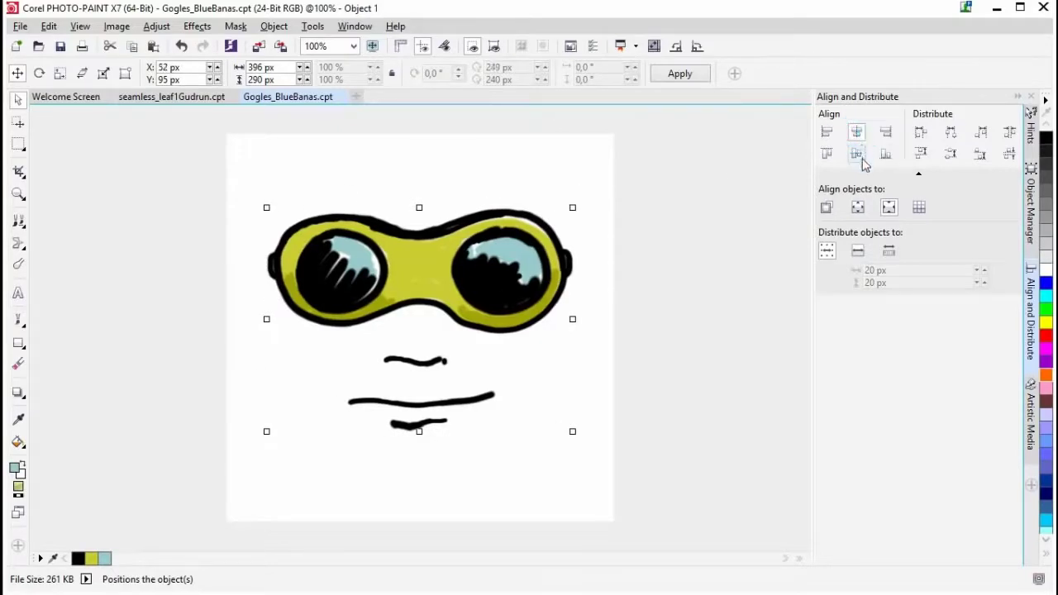
click(857, 155)
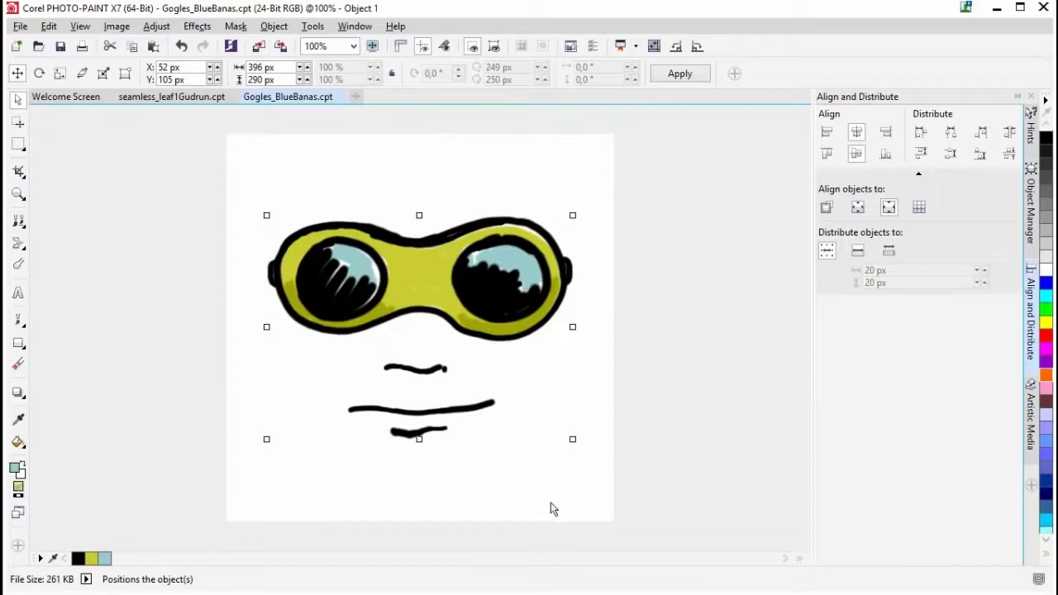
click(613, 408)
click(111, 160)
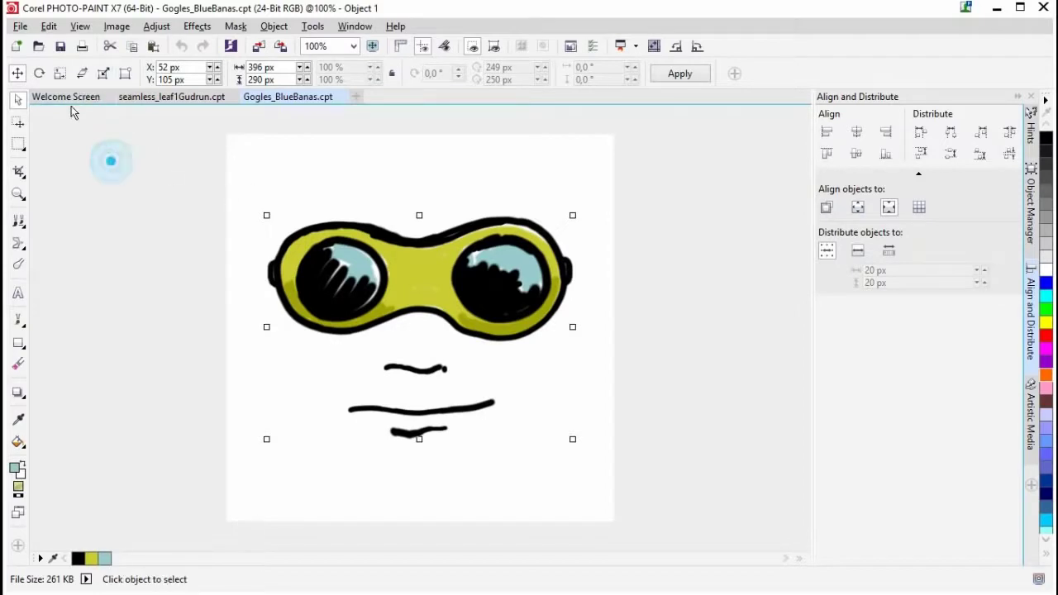
Save the image over Gogles_BlueBanas.cpt in the Bitmap Patterns folder, in the Corel PHOTO-PAINT format.
click(20, 27)
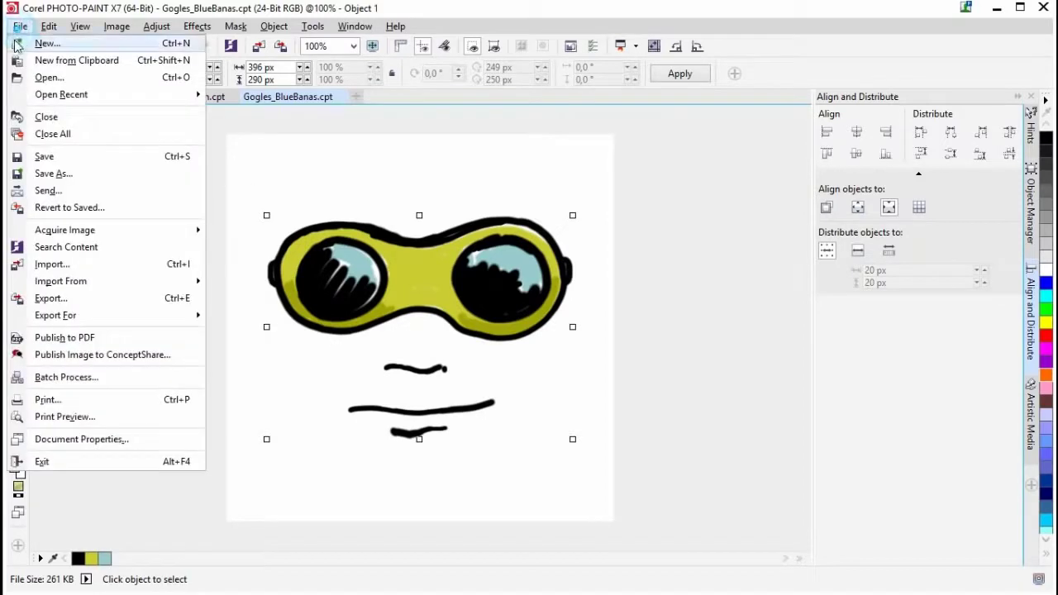
click(52, 171)
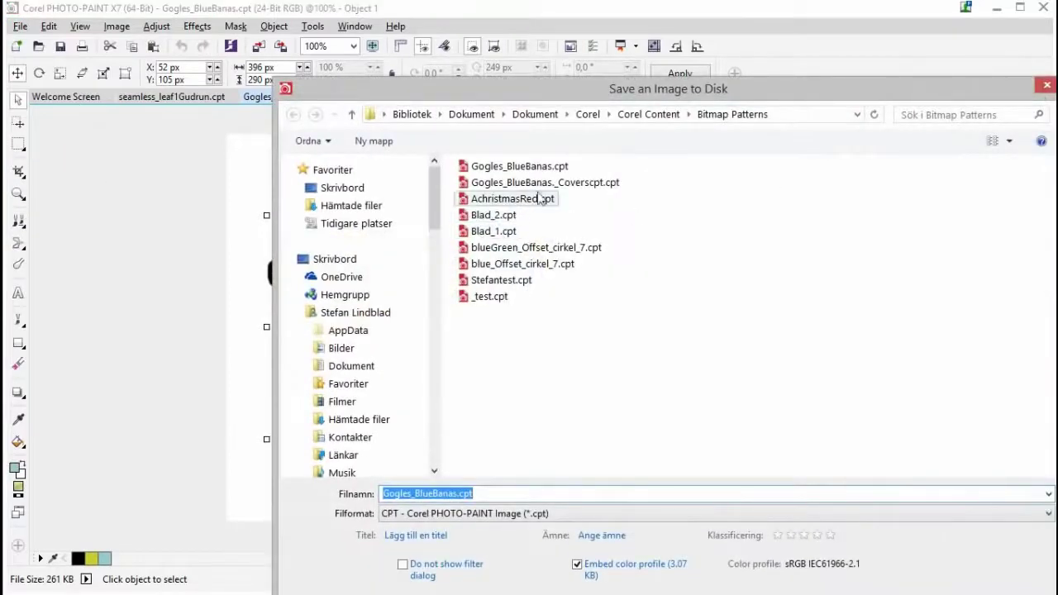
click(544, 167)
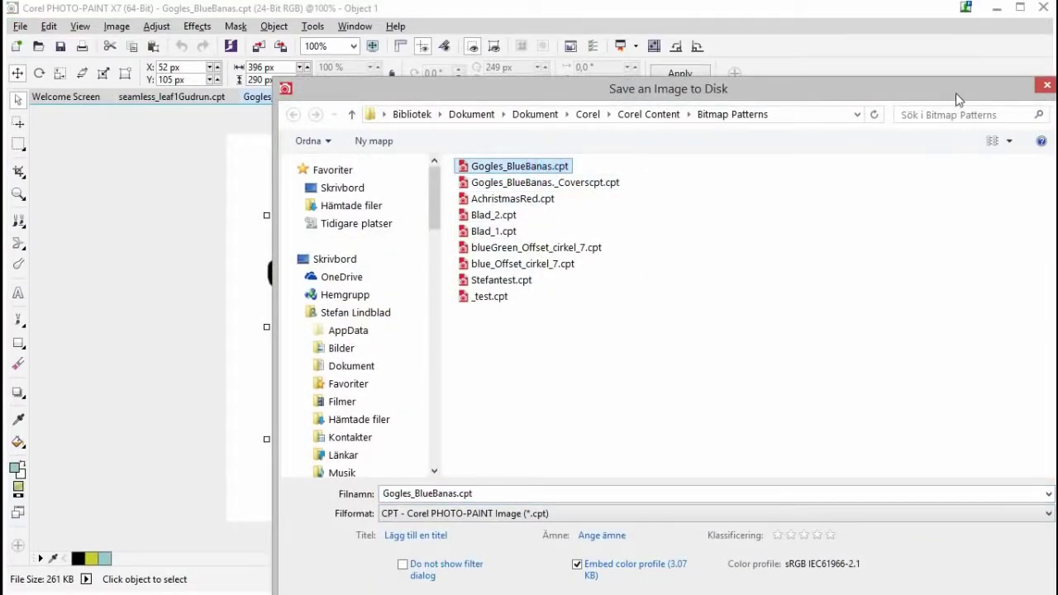
drag(956, 96, 873, 40)
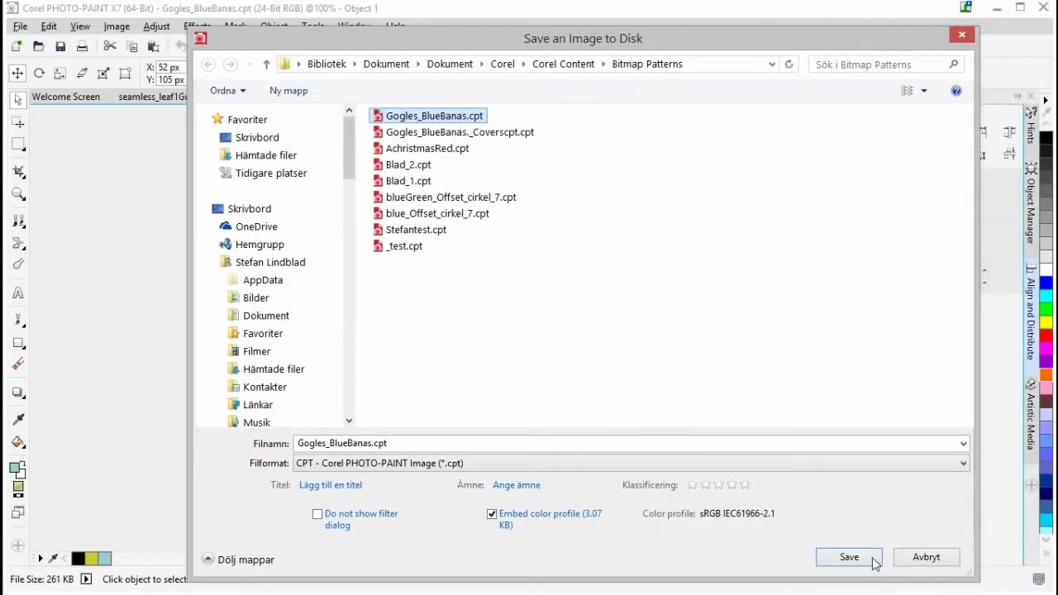
click(873, 560)
click(682, 399)
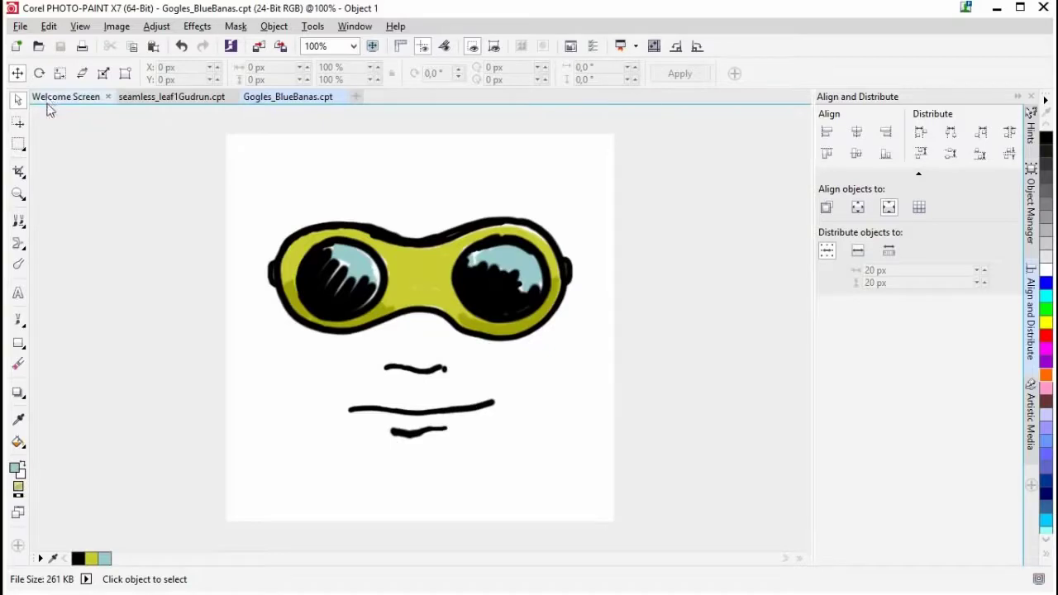
Edit the Fill tool's bitmap pattern and load Gogles_BlueBanas.png from the Bitmap Patterns folder as its source.
click(19, 443)
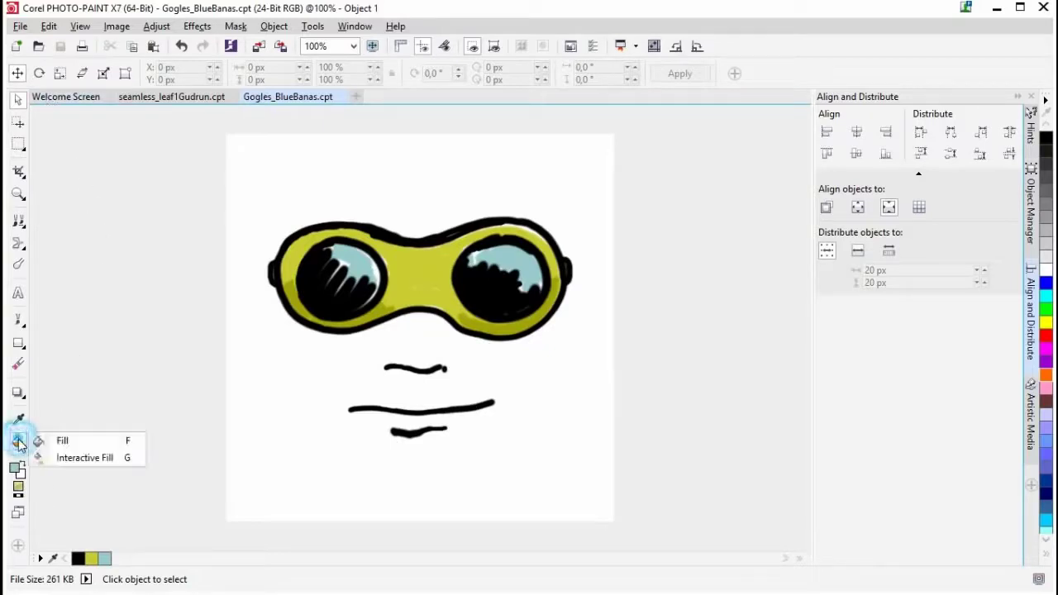
click(62, 442)
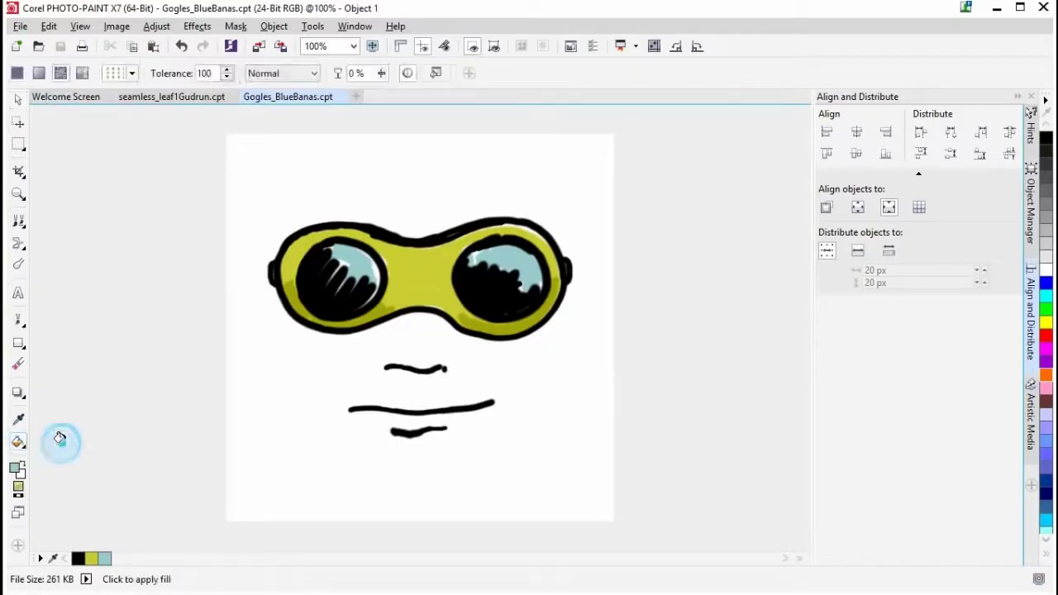
click(436, 73)
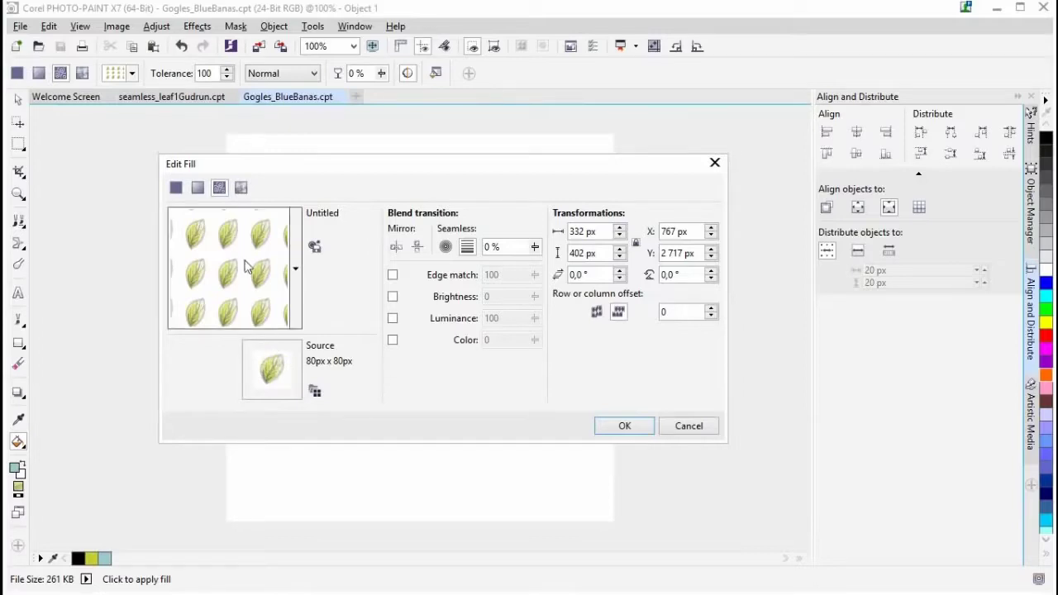
click(316, 392)
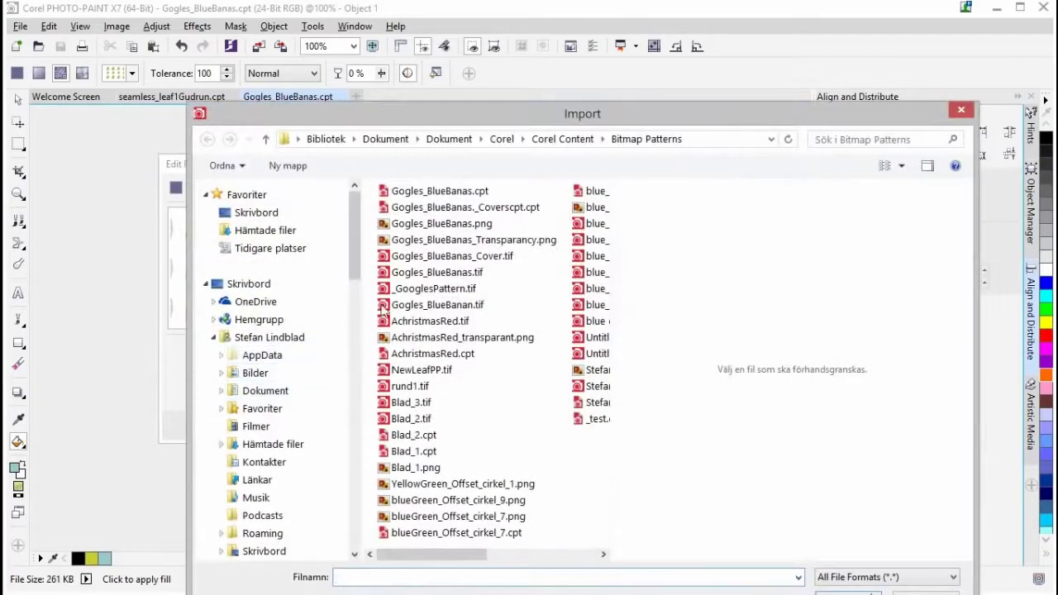
click(487, 229)
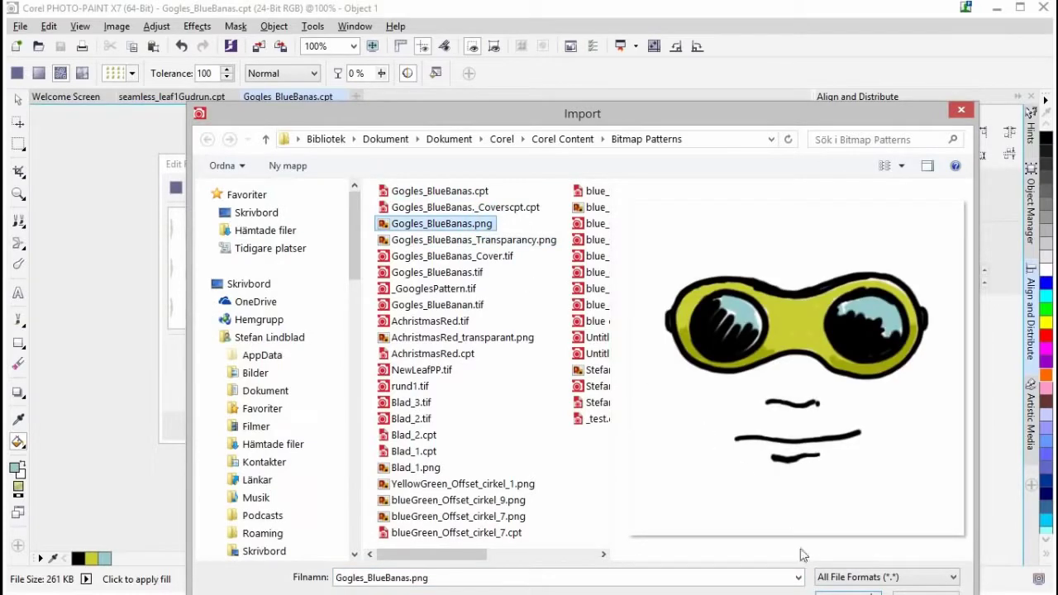
drag(847, 122, 830, 71)
click(835, 550)
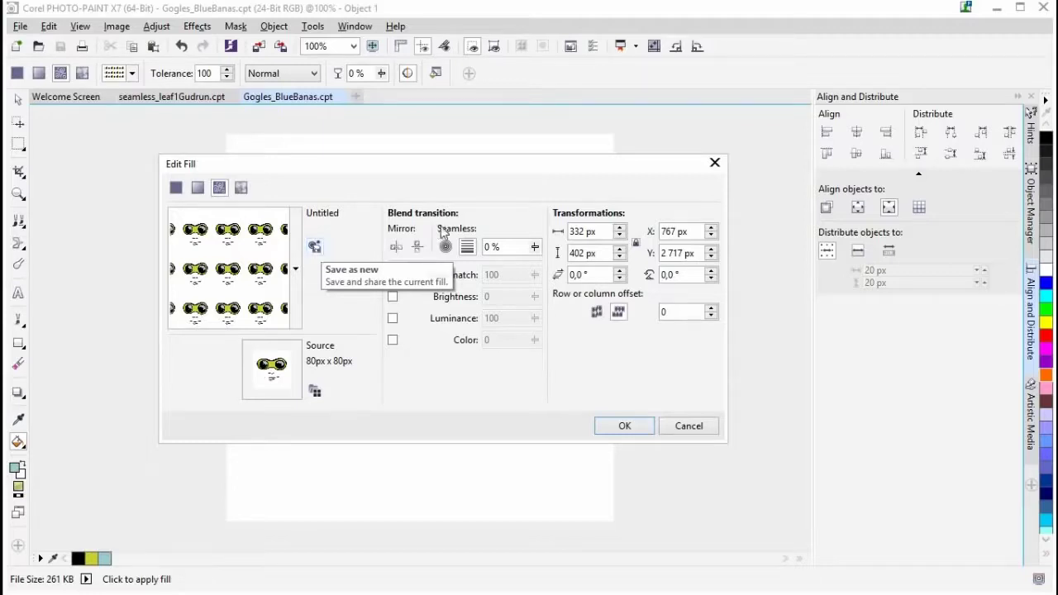
Save the current fill as a new pattern named Gogles_Bananas, without tags and without sharing it with the Content Exchange.
click(315, 247)
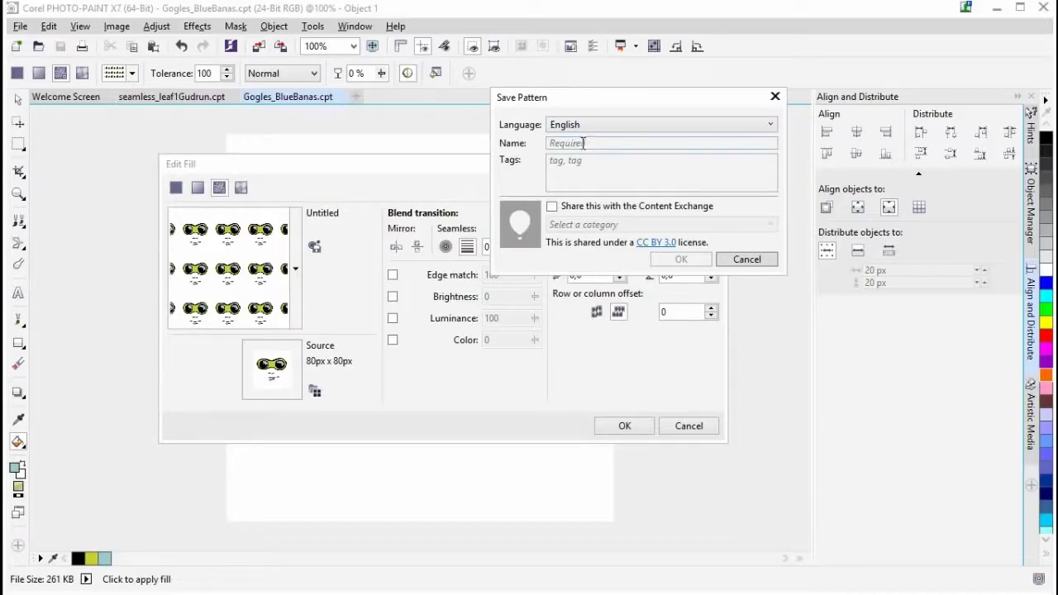
click(591, 143)
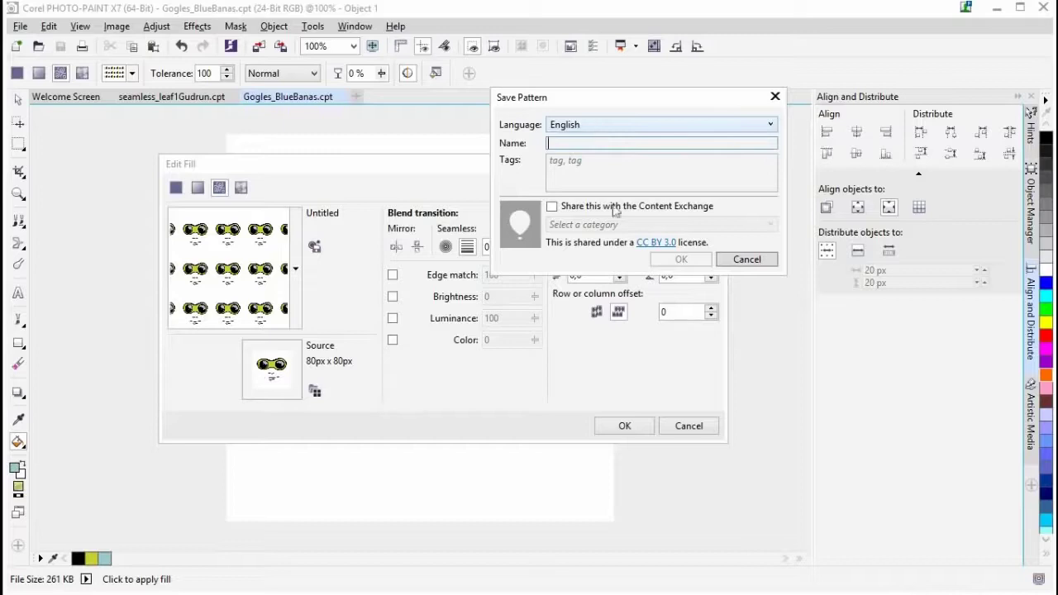
drag(675, 99, 537, 128)
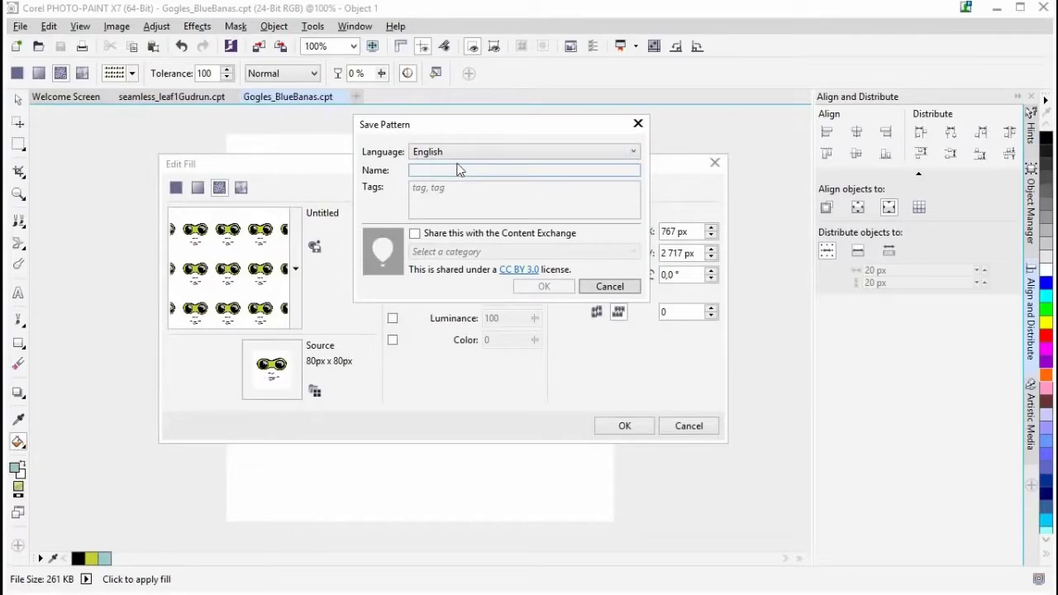
text(Gogles_Bananas)
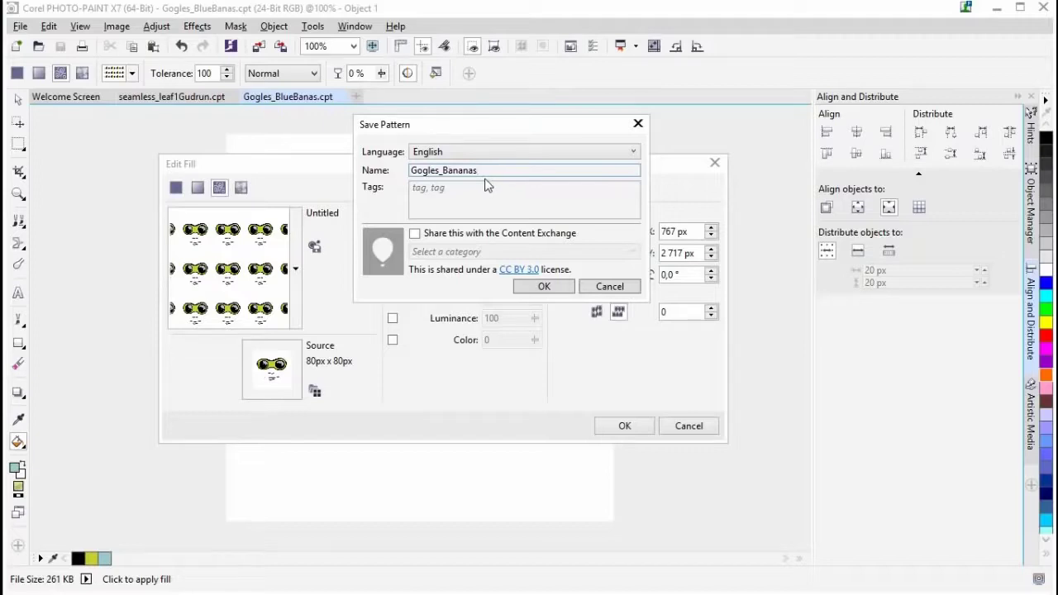
click(463, 194)
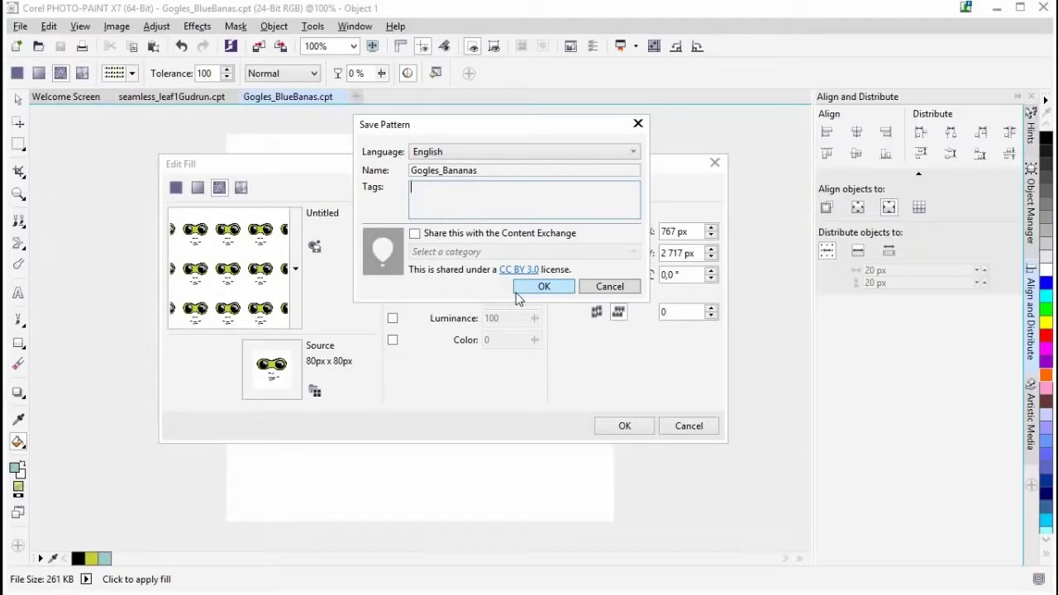
click(511, 234)
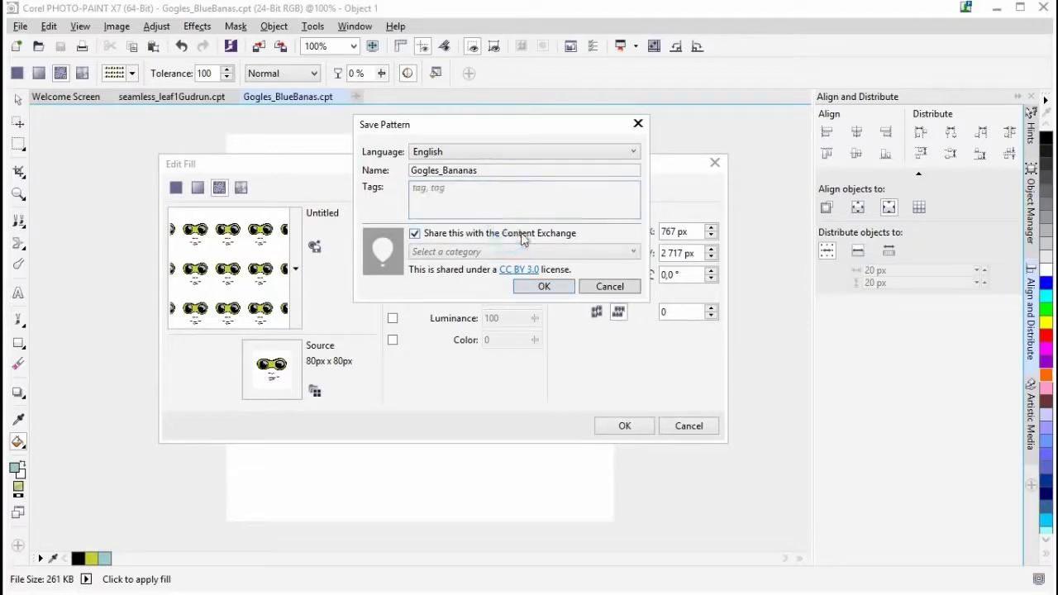
click(544, 251)
drag(629, 279, 633, 253)
click(610, 234)
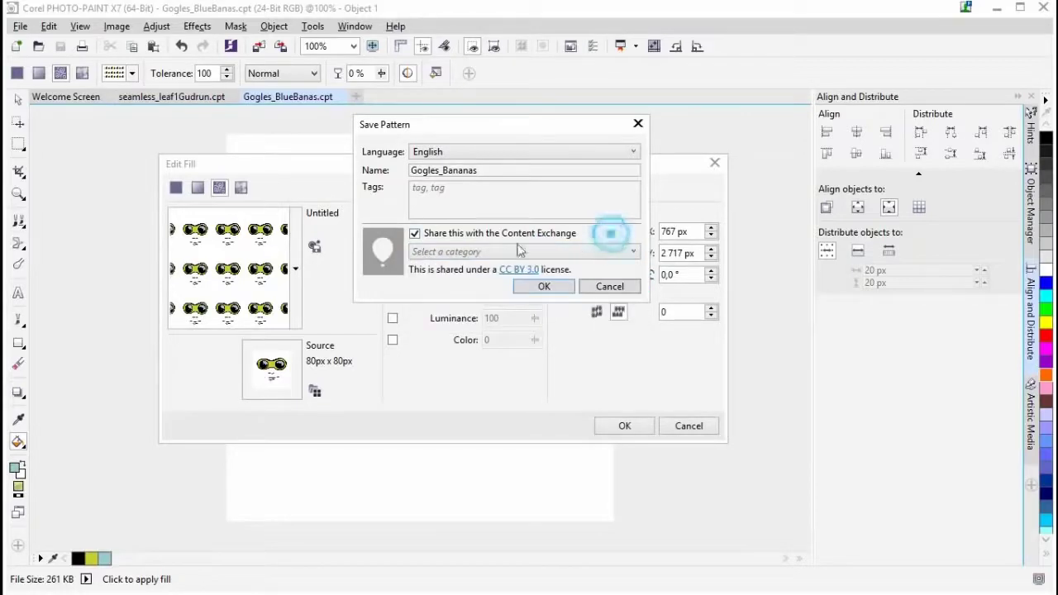
click(414, 233)
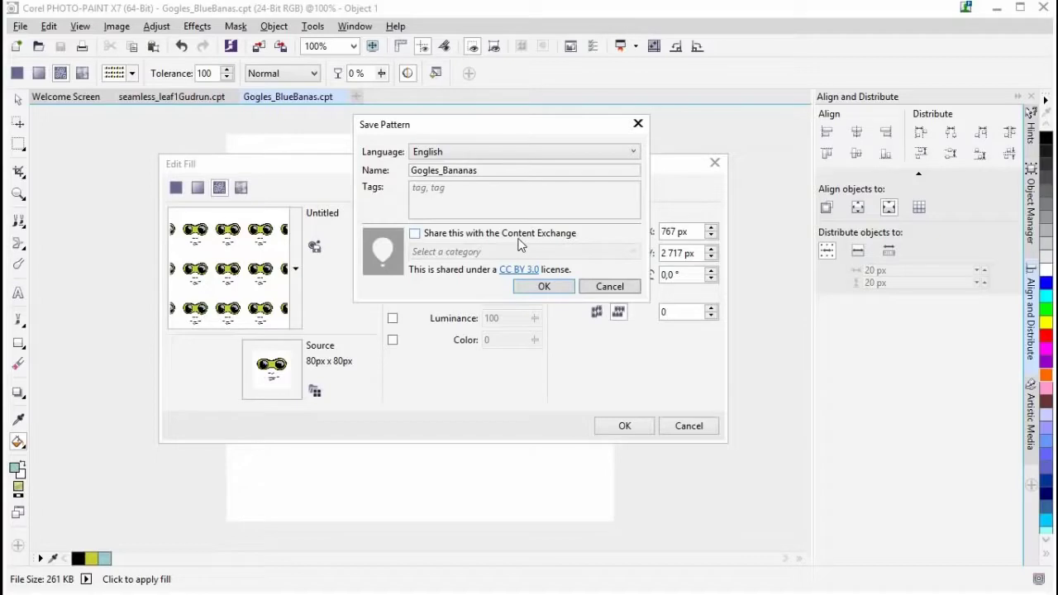
click(545, 289)
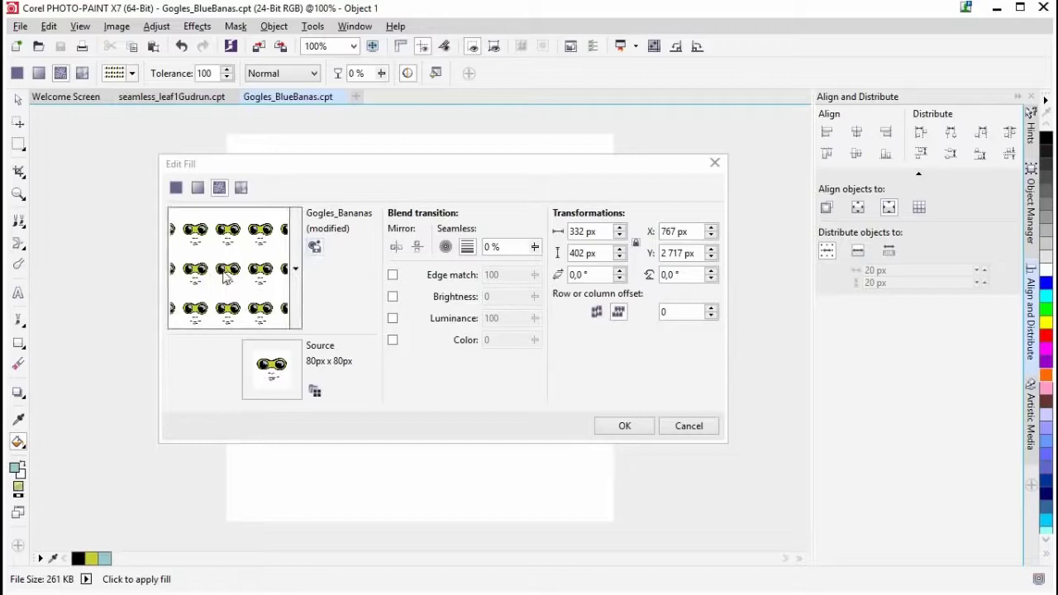
Try mirroring the pattern tiles horizontally and vertically, turning each mirror option off again.
click(396, 246)
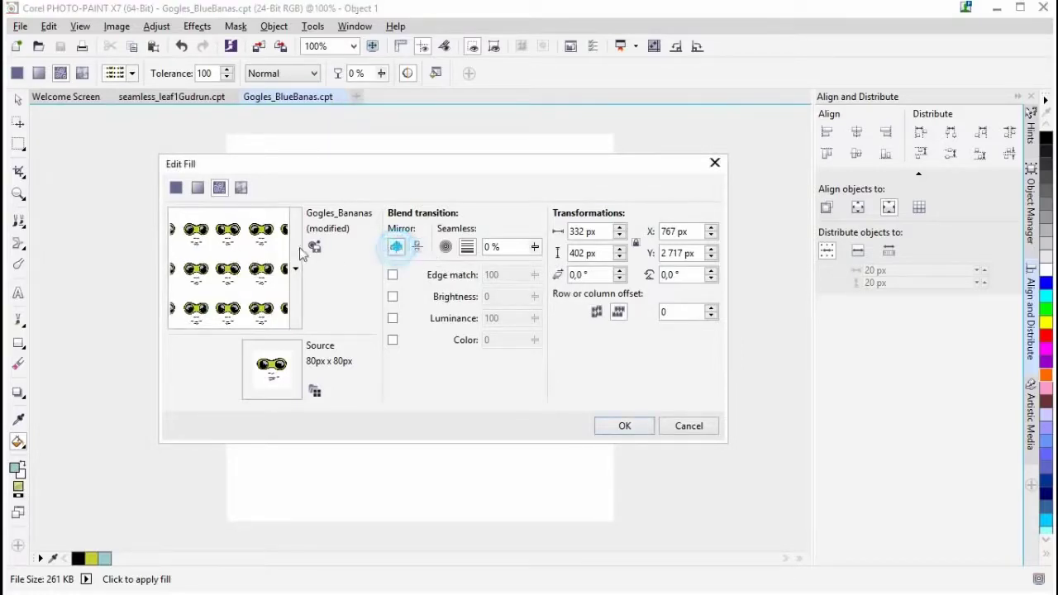
click(397, 246)
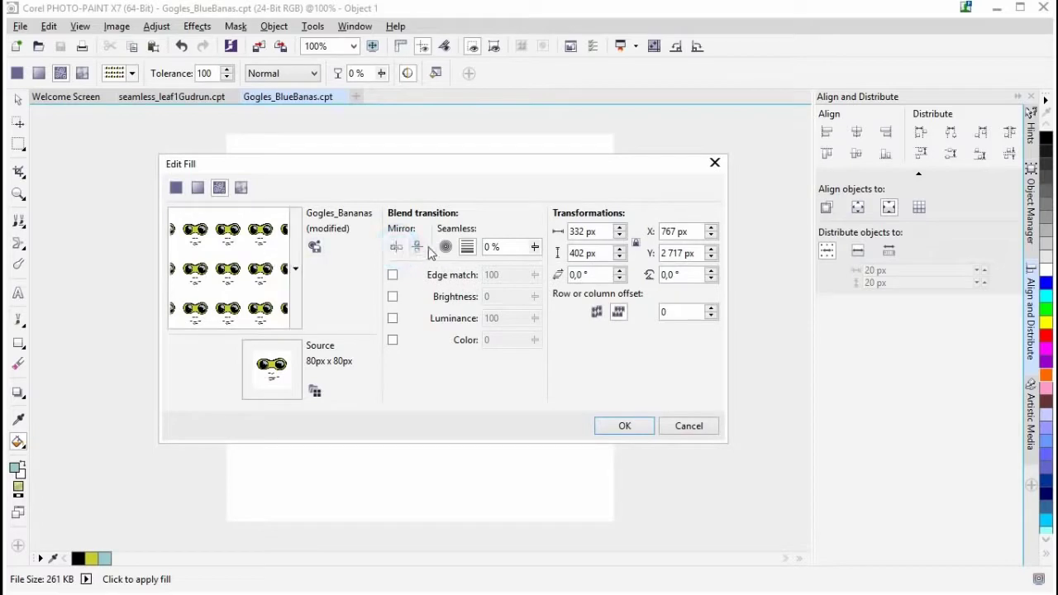
click(419, 251)
click(419, 251)
click(420, 252)
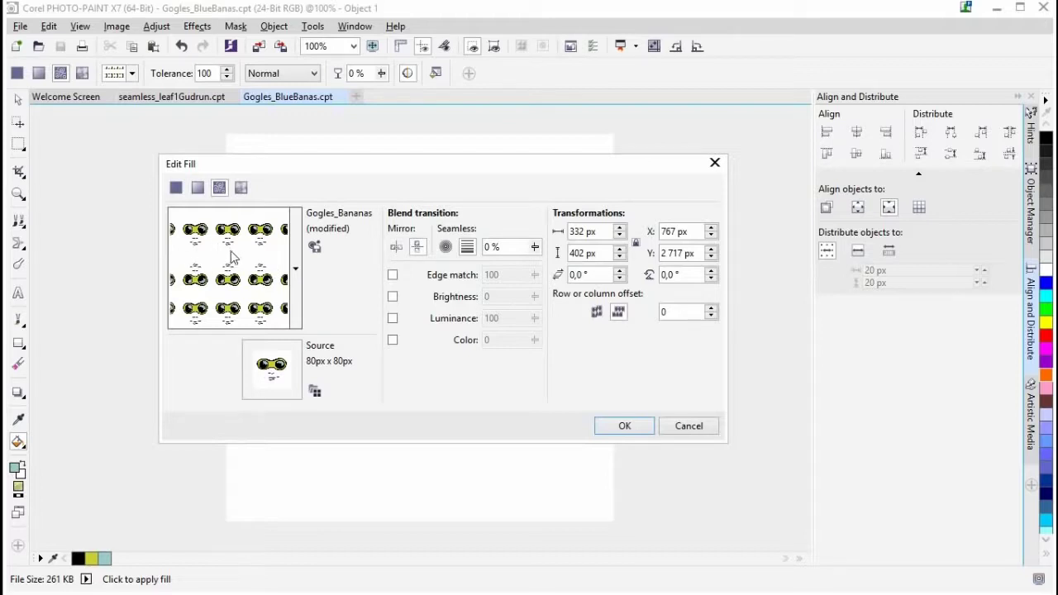
click(419, 248)
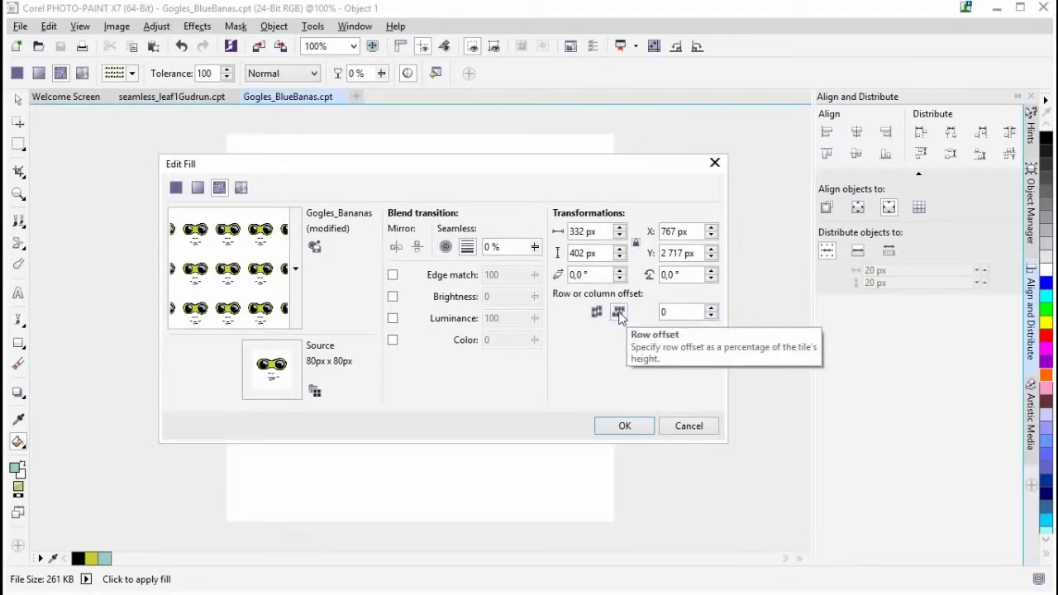
Try a 66% tile offset on the pattern's rows and columns, and reset the row offset to 0.
double_click(669, 311)
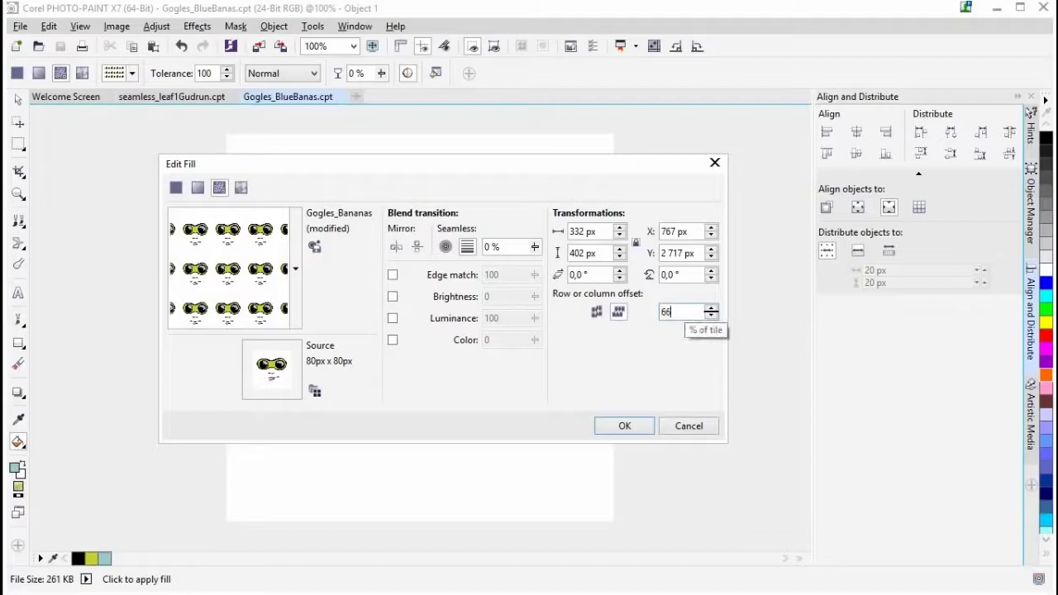
click(653, 342)
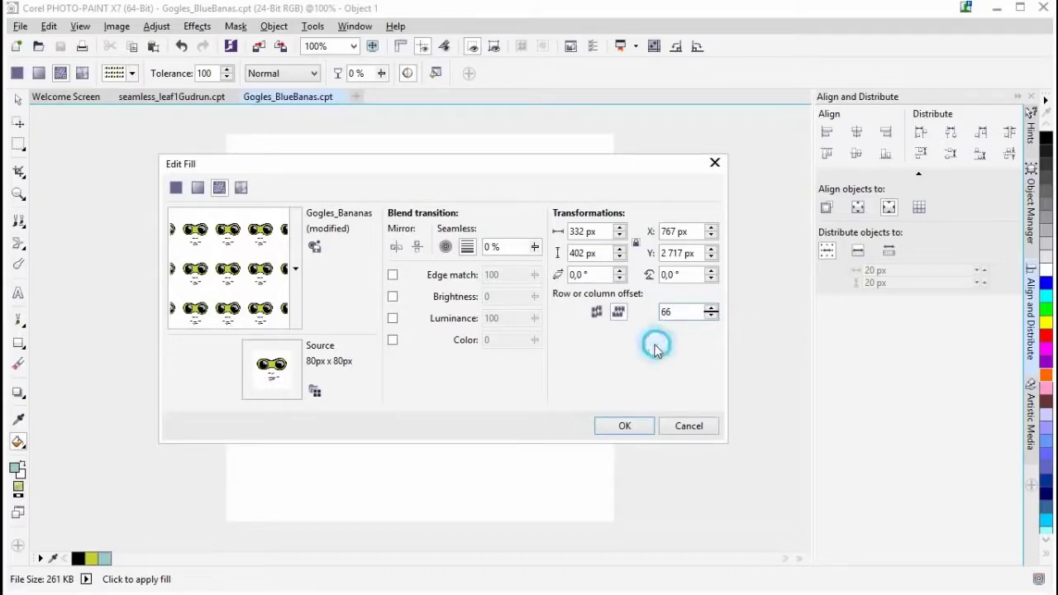
click(596, 312)
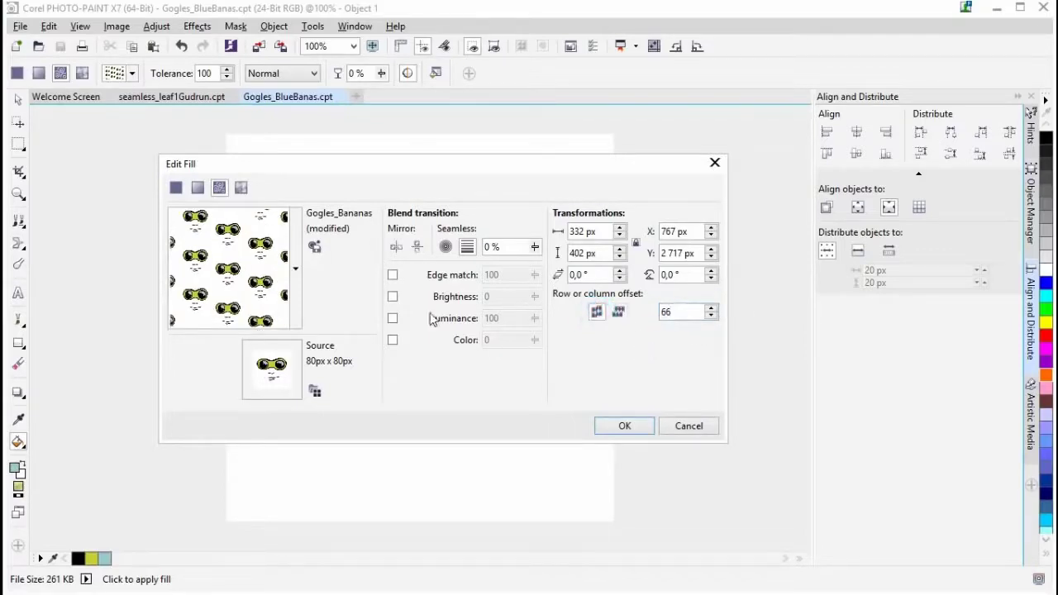
click(618, 311)
double_click(665, 311)
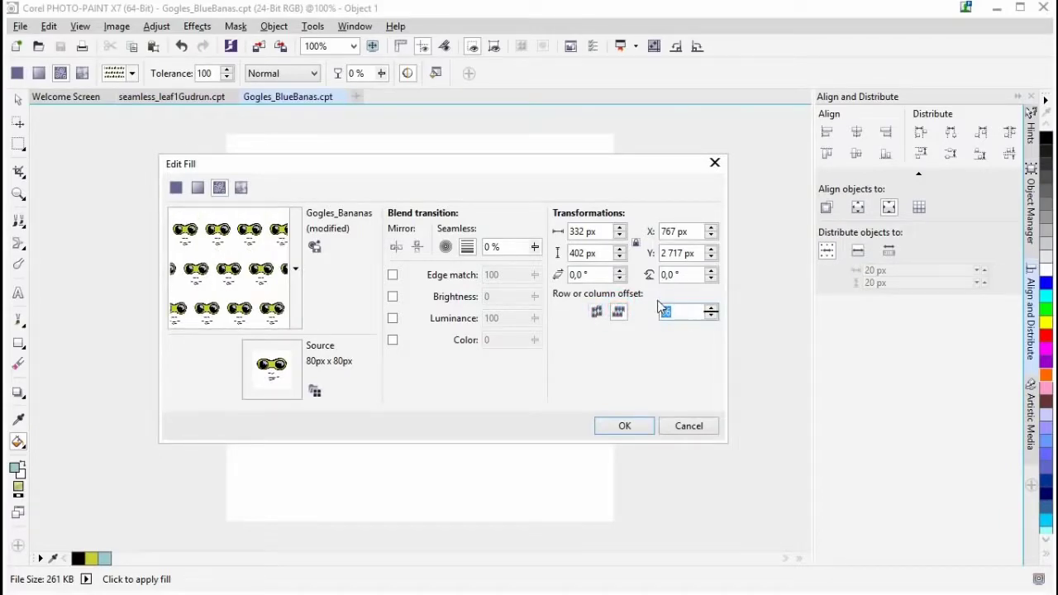
text(0)
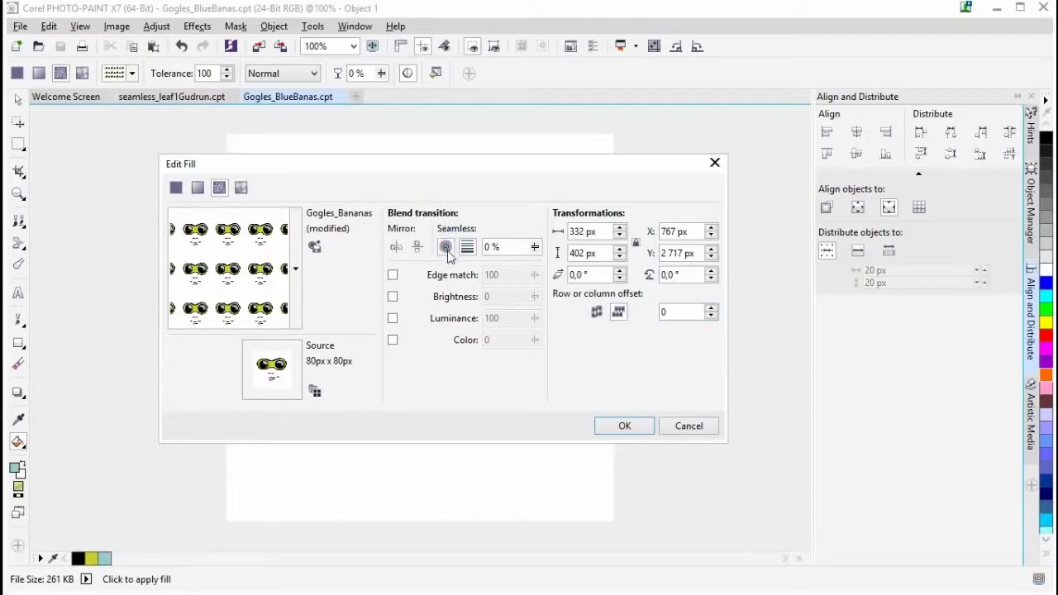
Turn off the linear seamless transition, try edge match and disable it again, and accept the bitmap pattern fill.
click(467, 246)
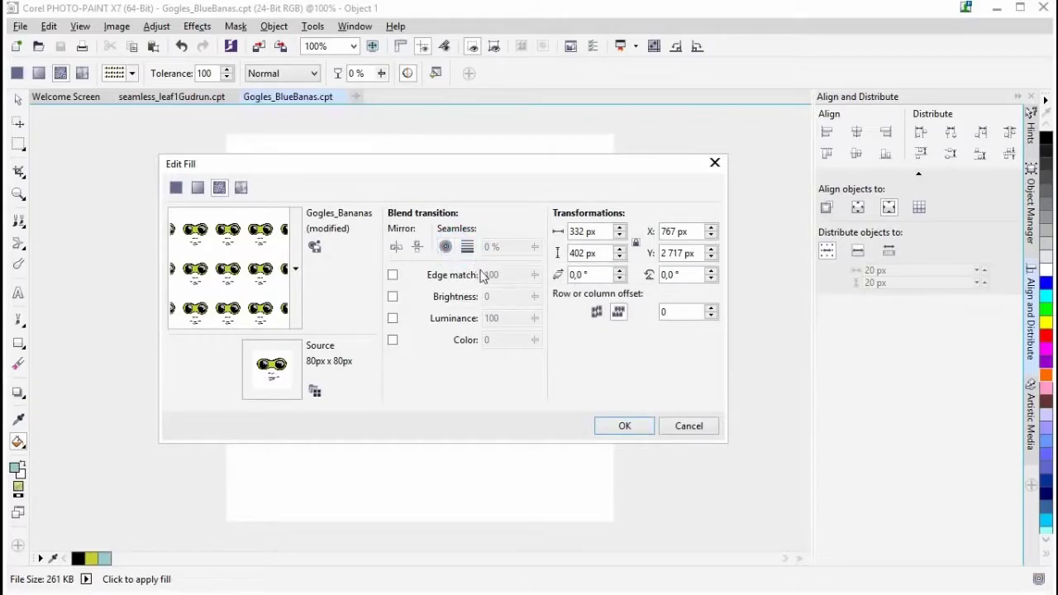
click(392, 274)
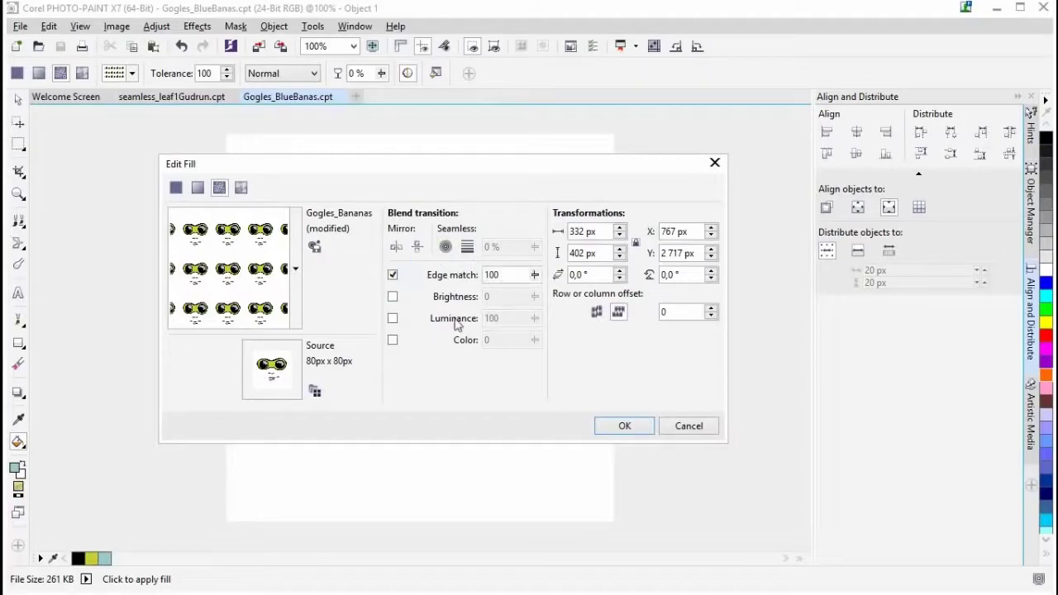
click(394, 276)
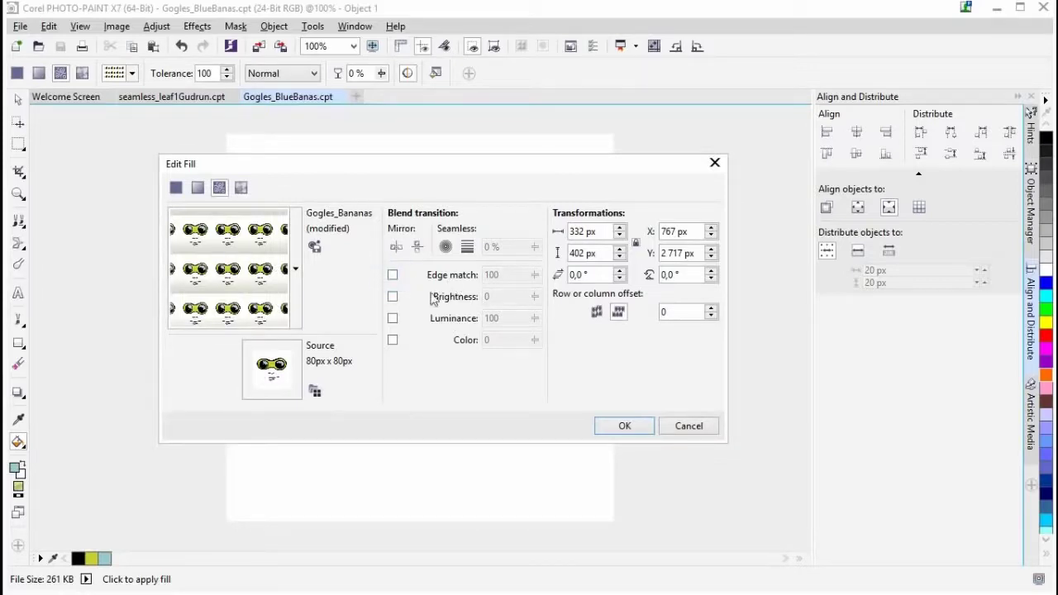
click(640, 429)
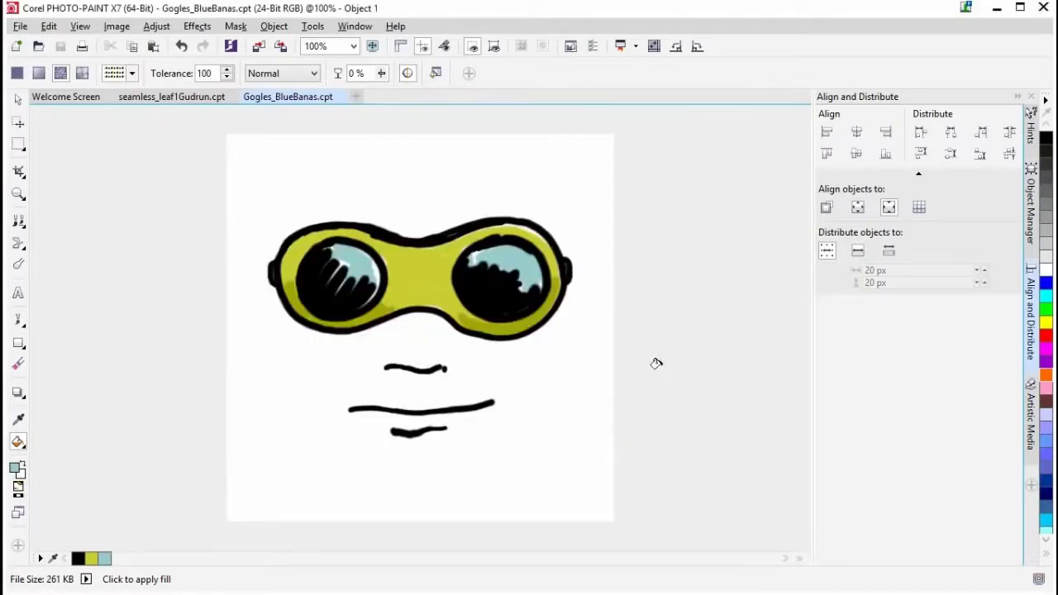
Create two new blank A4 images at 300 dpi in 24-Bit RGB, keeping the proposed names and settings.
click(19, 99)
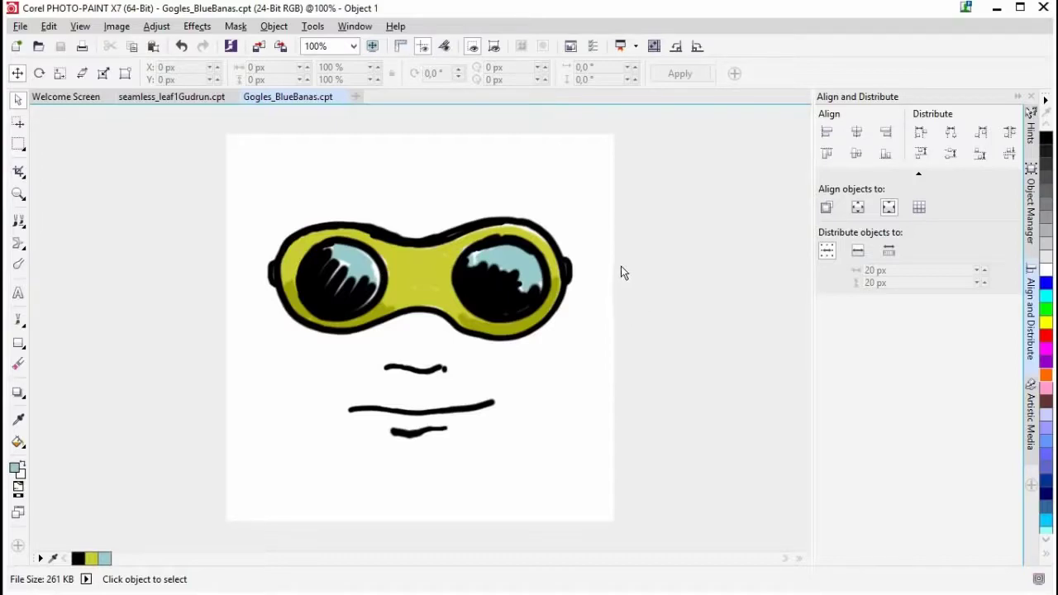
click(16, 45)
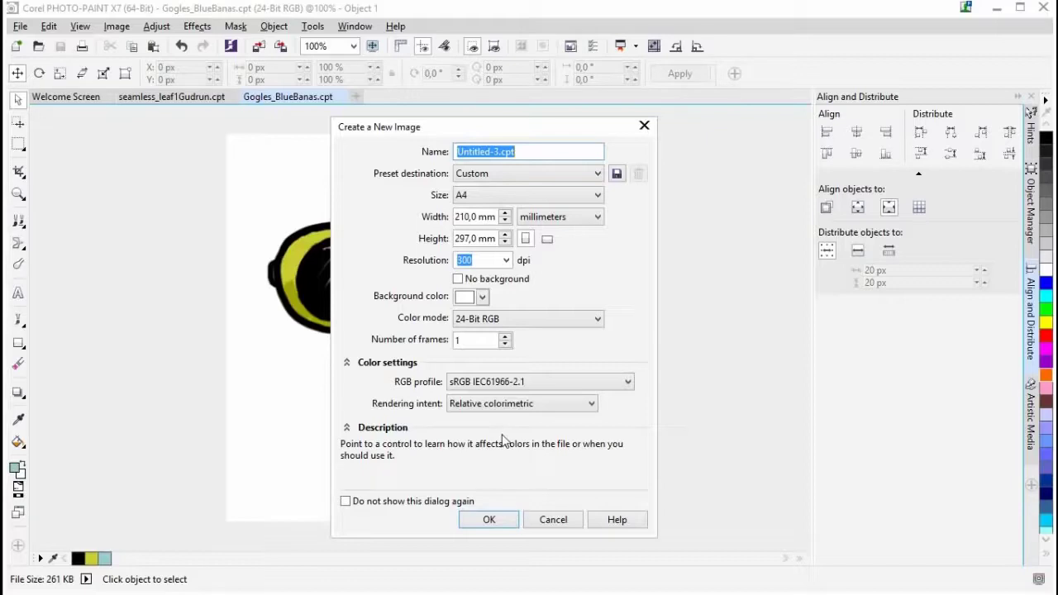
click(490, 519)
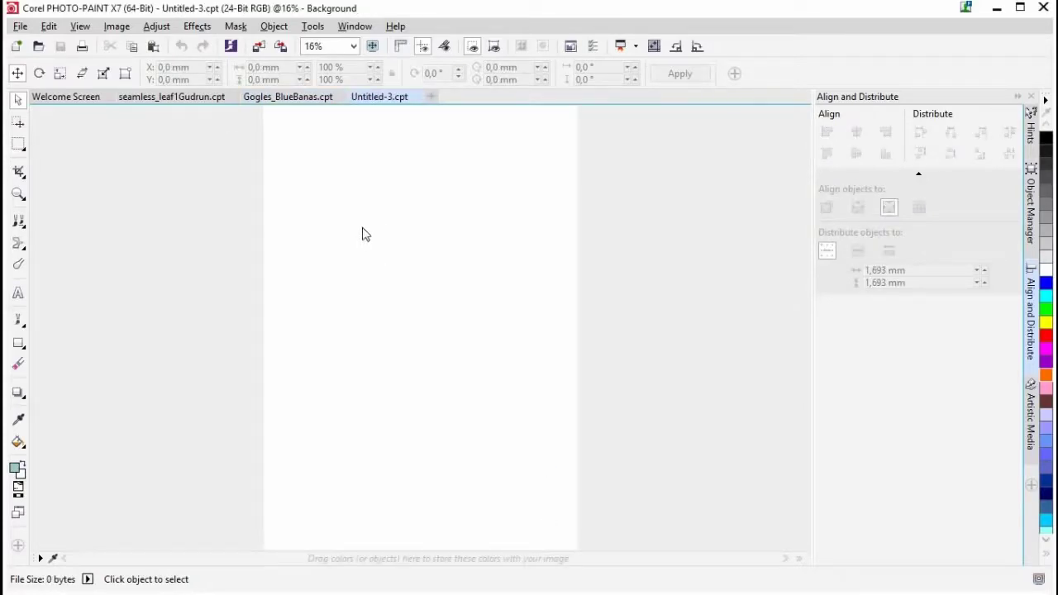
click(18, 47)
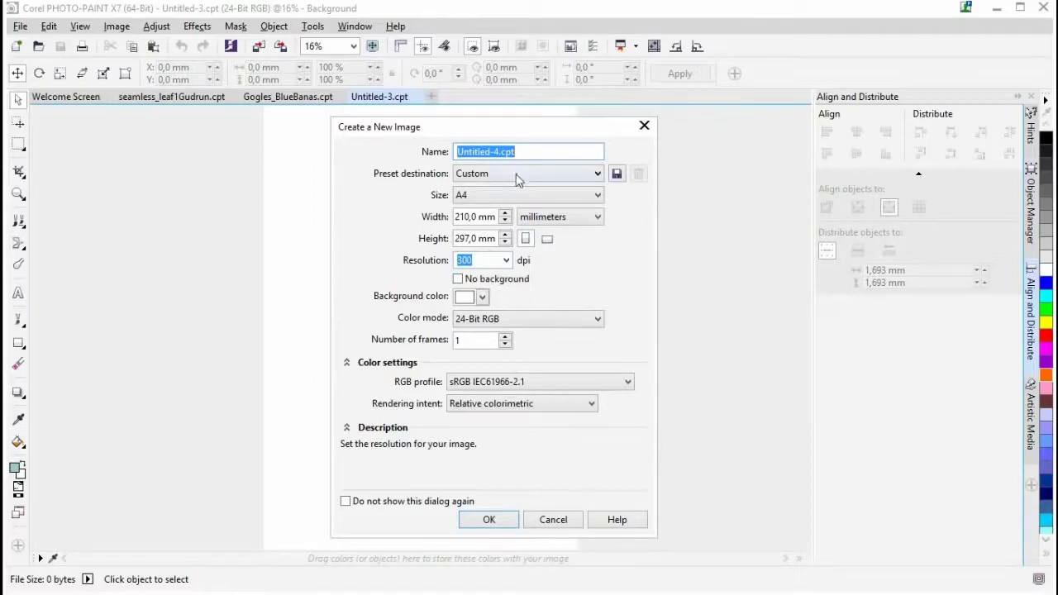
click(489, 520)
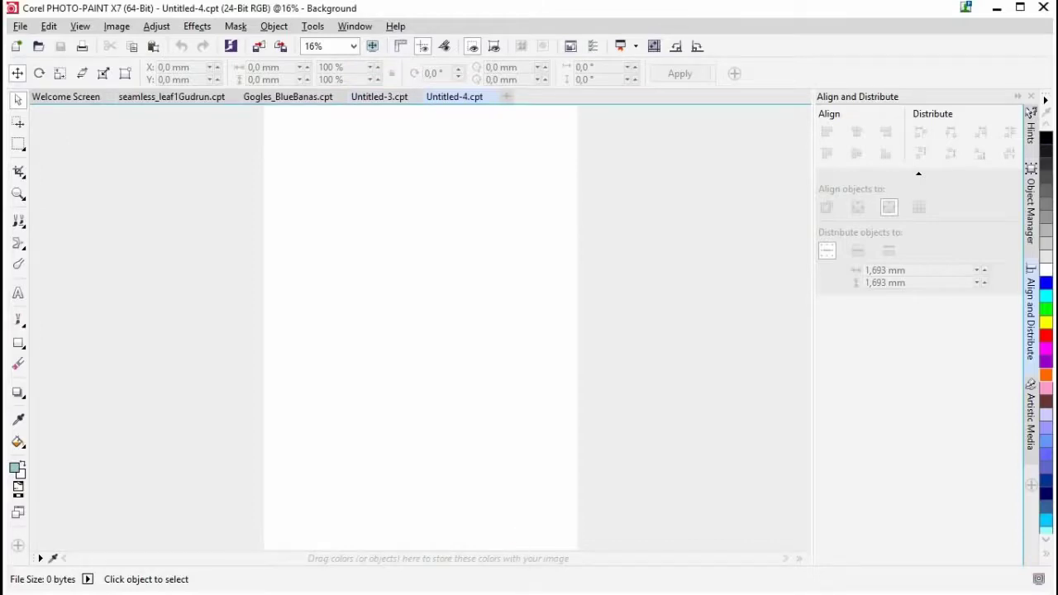
Fill the blank Untitled-4.cpt page with the goggled face bitmap pattern using the Fill tool.
click(18, 442)
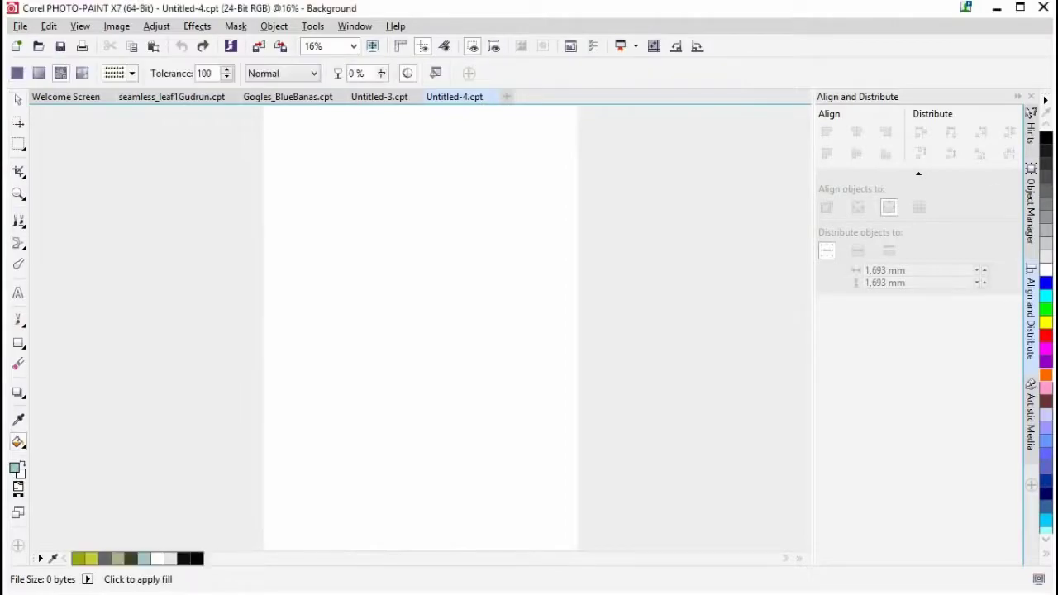
click(21, 440)
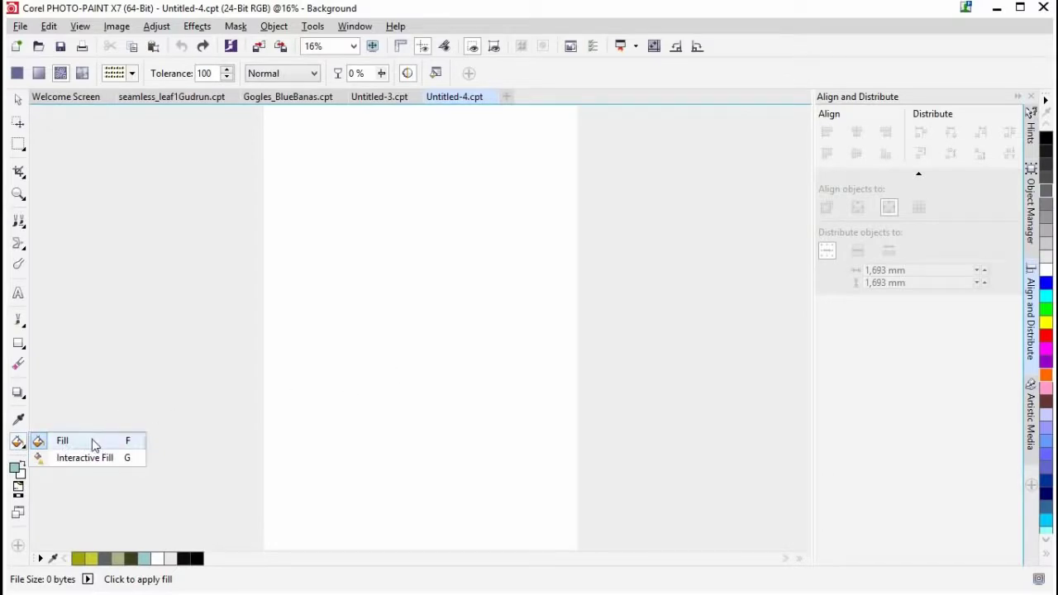
click(93, 442)
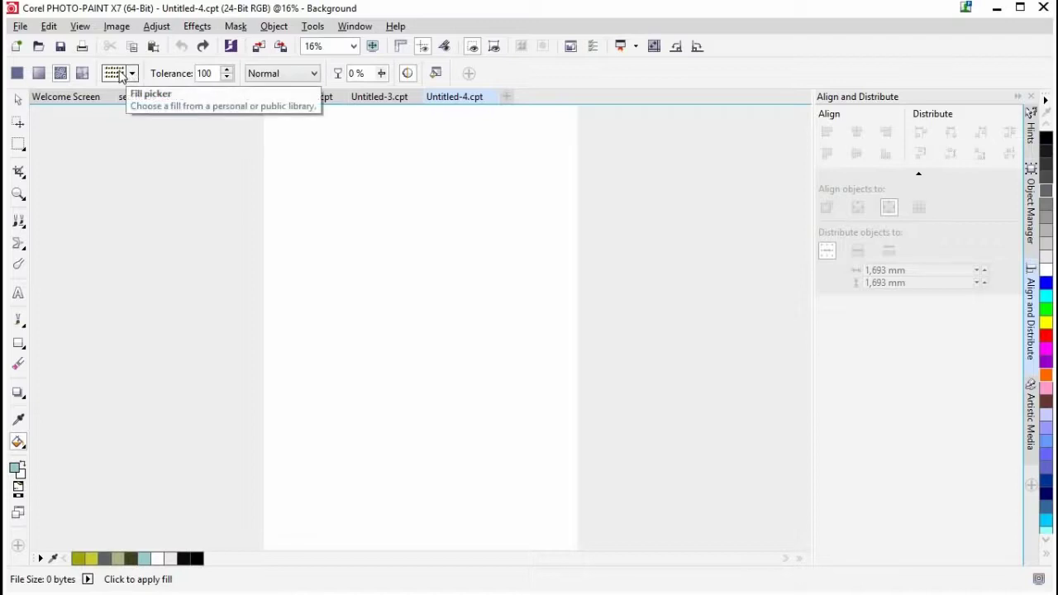
click(377, 229)
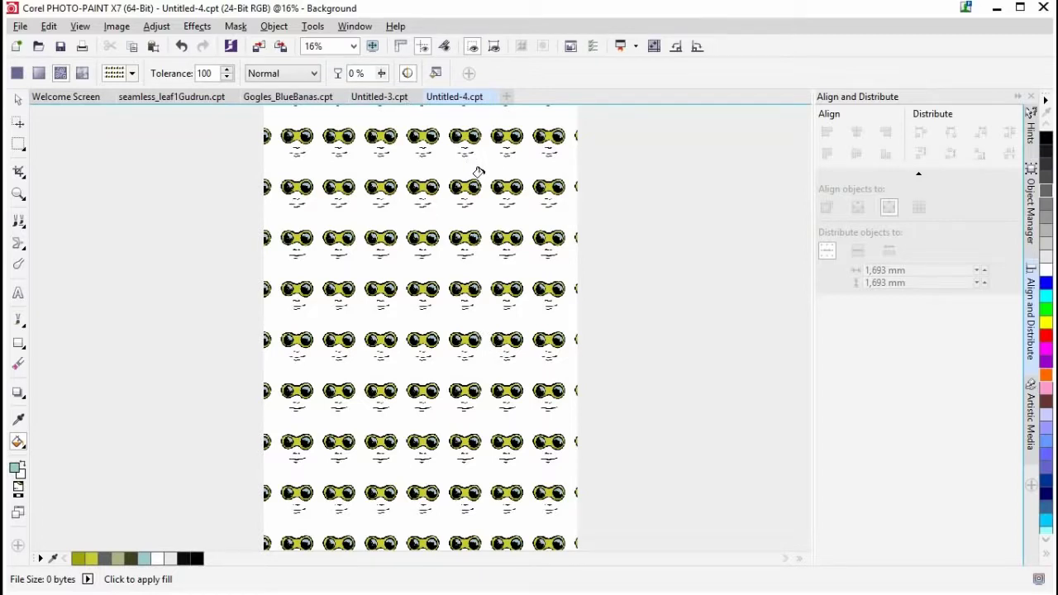
Transform the goggled face pattern with Interactive Fill: enlarge its tile, rotate it clockwise, and finish with smaller tilted tiles across the page.
click(18, 442)
click(71, 459)
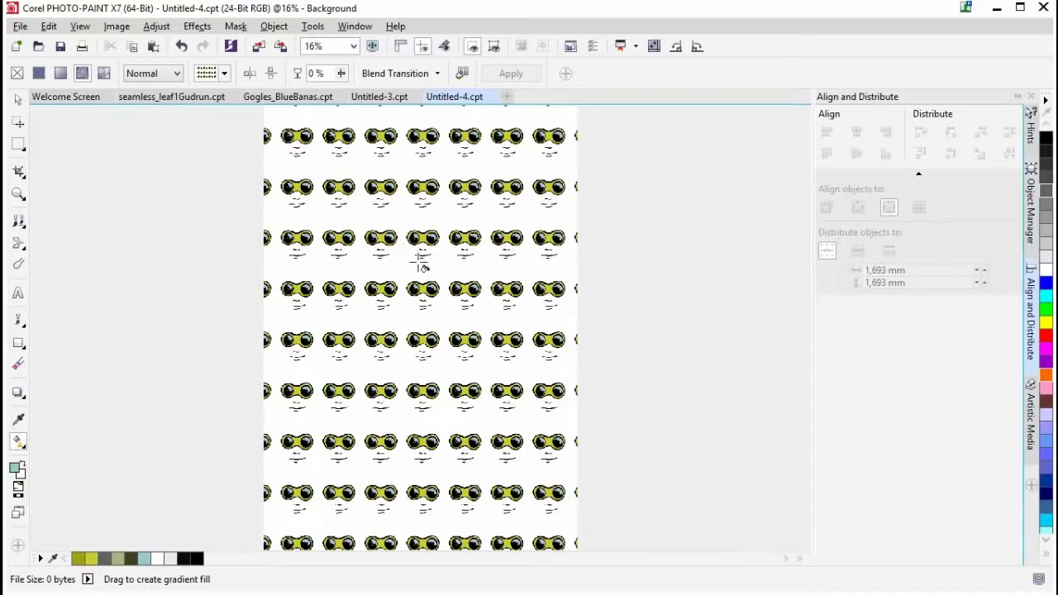
drag(379, 213, 377, 151)
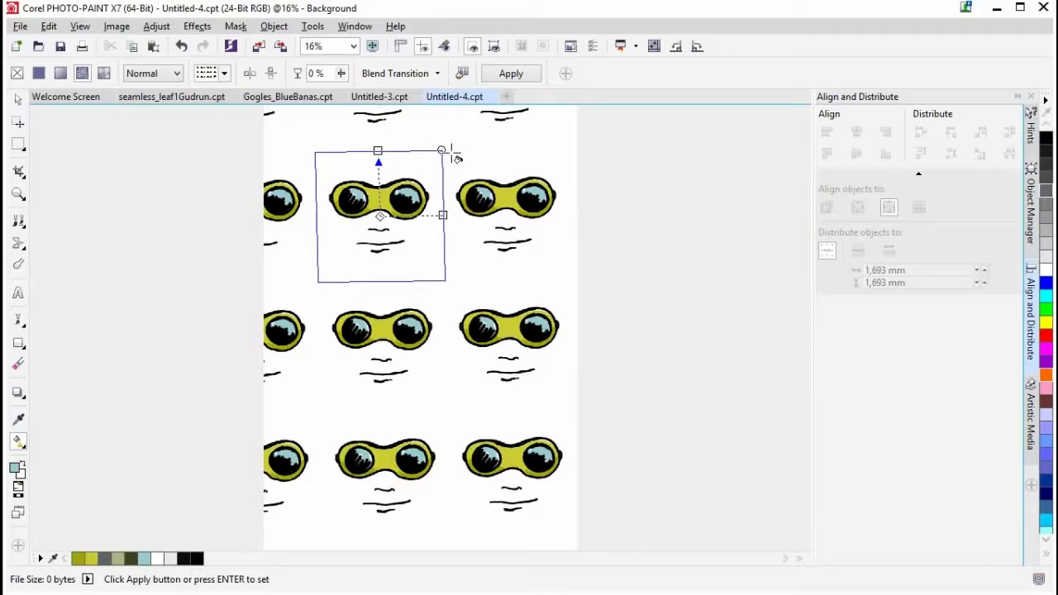
drag(441, 150, 460, 182)
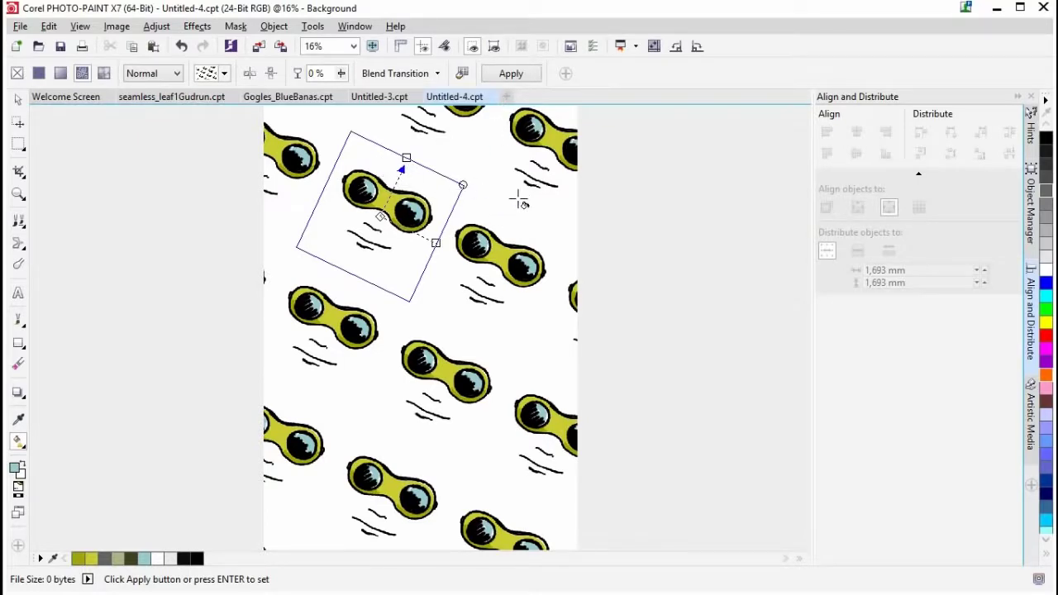
drag(505, 197, 518, 172)
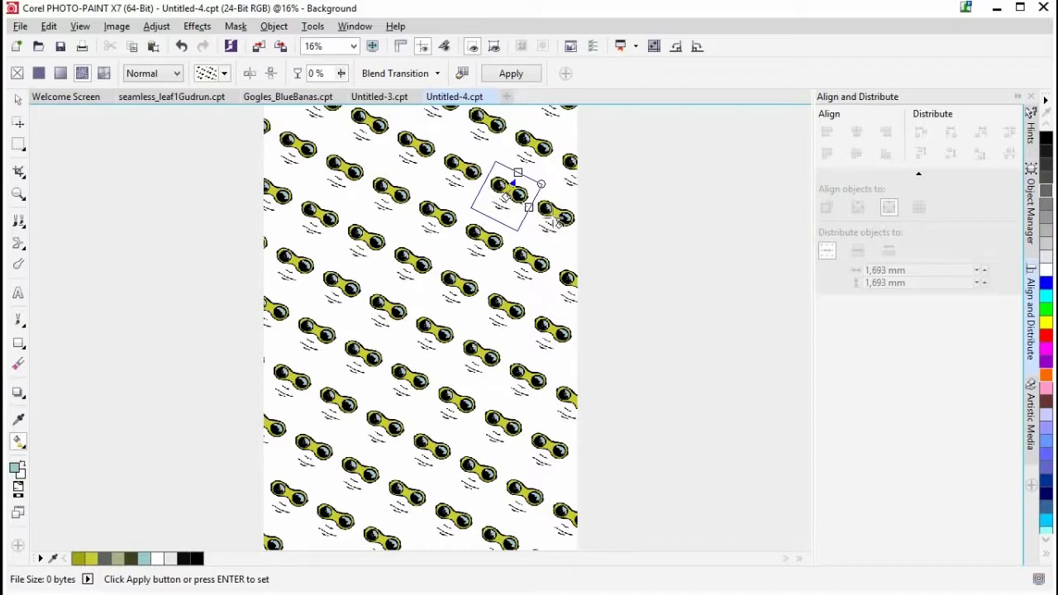
click(17, 101)
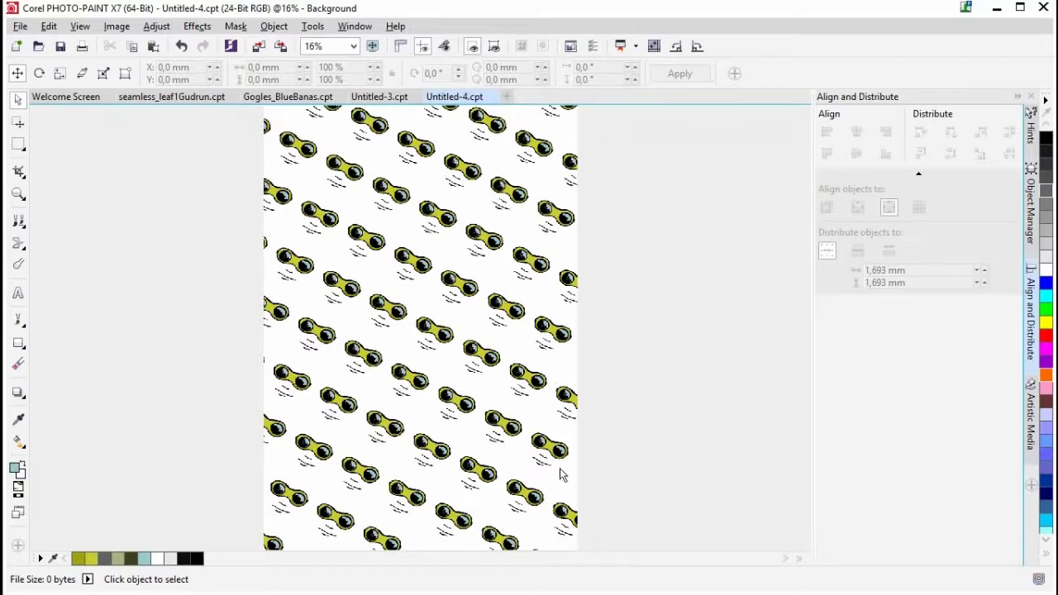
Save the patterned image as Gogles_BlueBanas._Covers.cpt in the Bitmap Patterns folder, in CPT format.
click(22, 27)
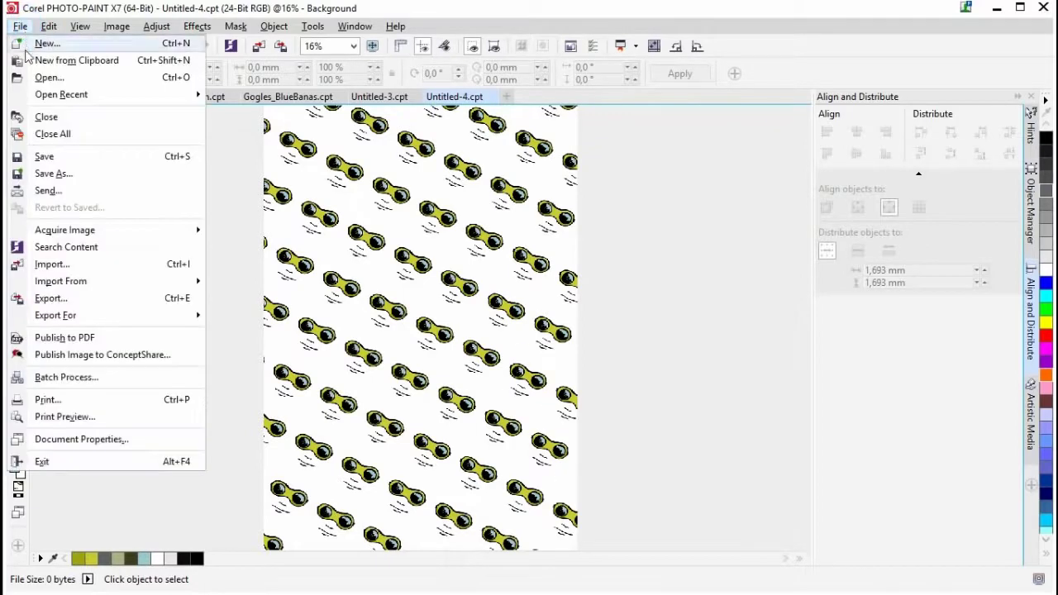
click(53, 174)
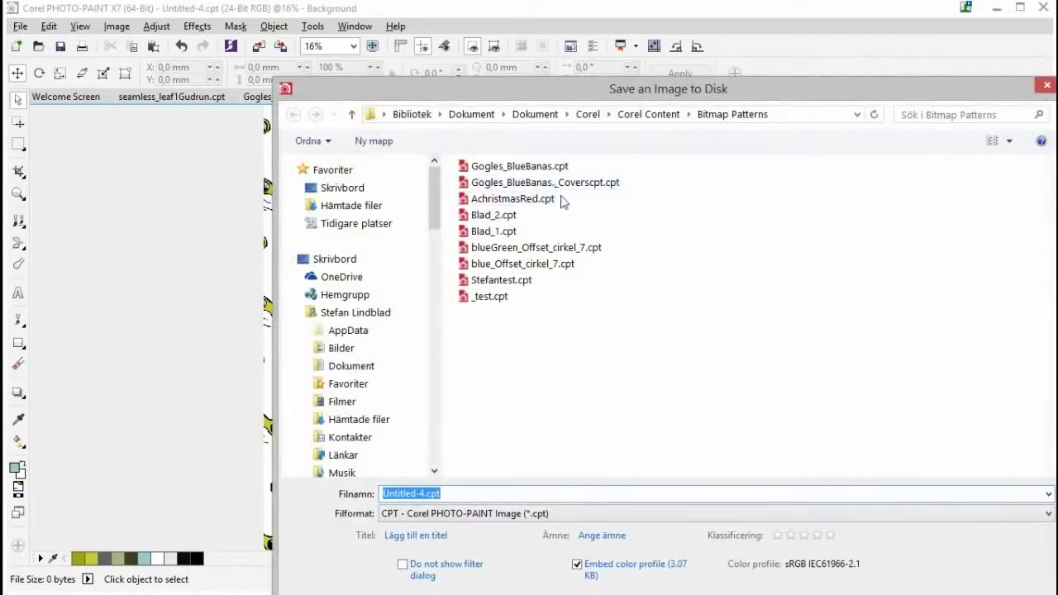
click(545, 183)
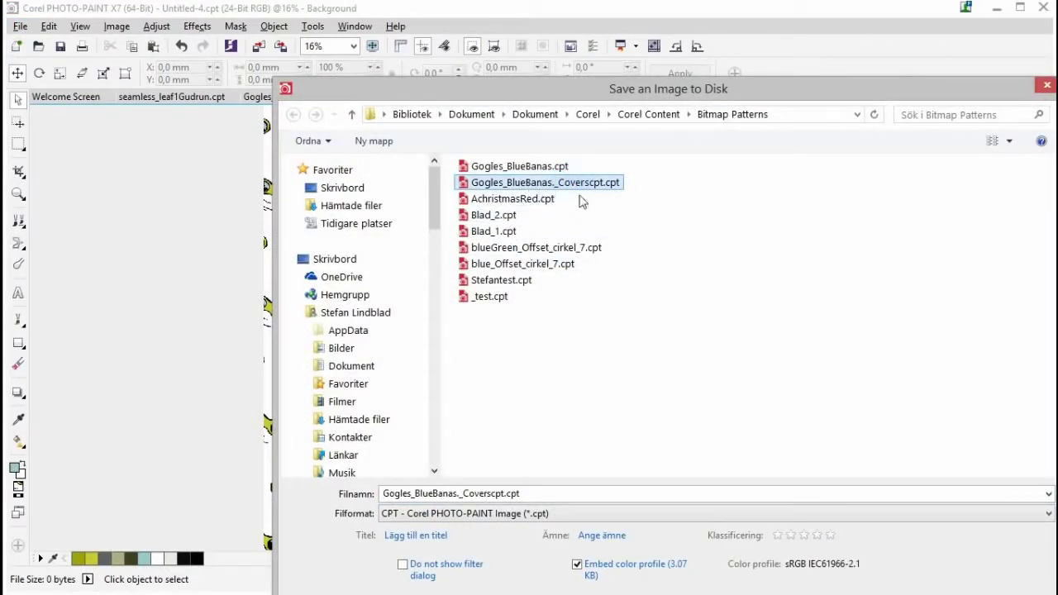
double_click(494, 496)
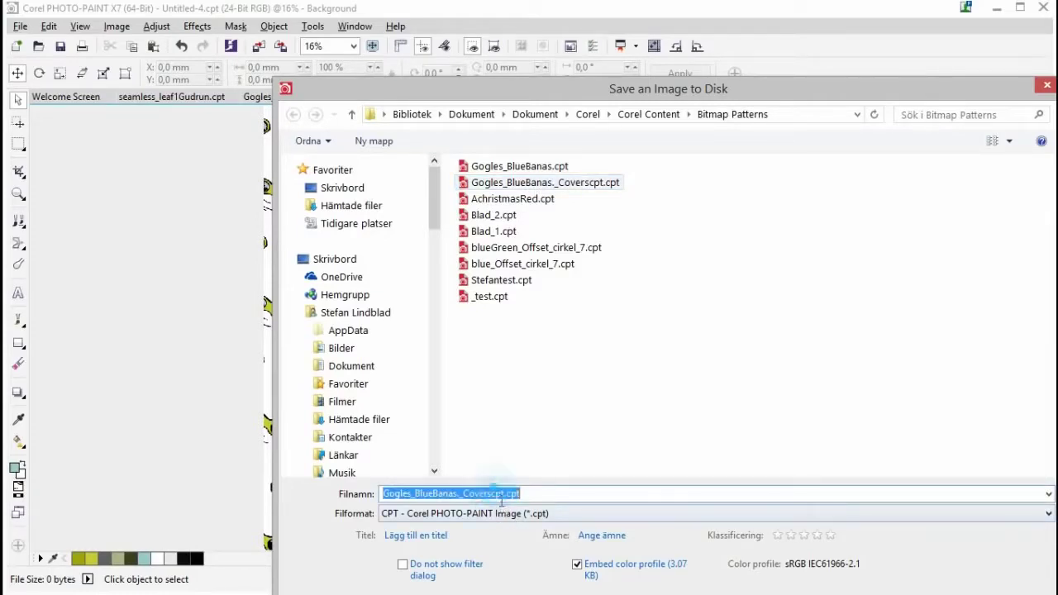
click(503, 494)
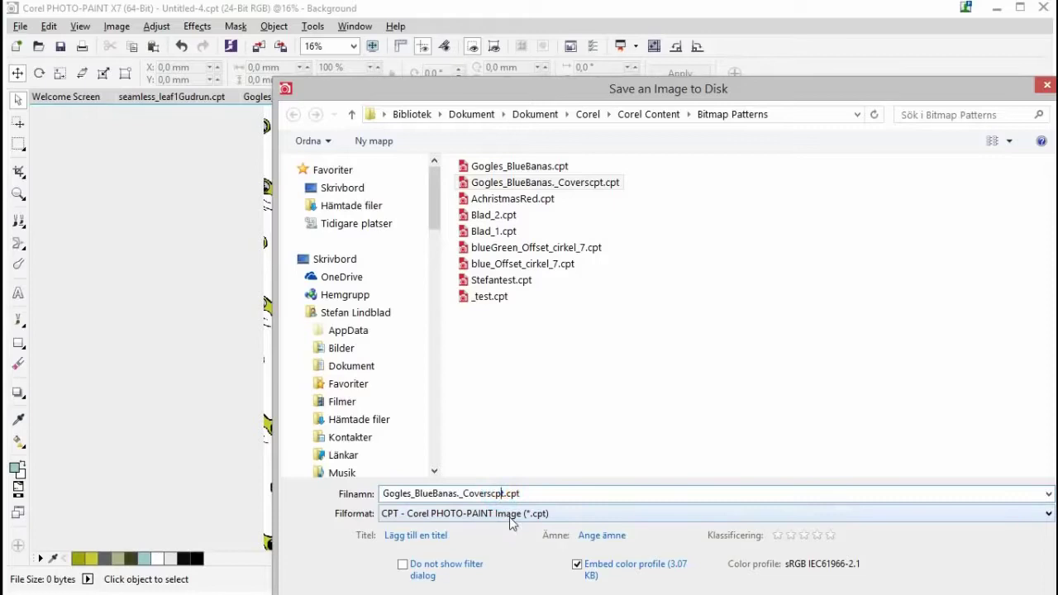
key(BackSpace)
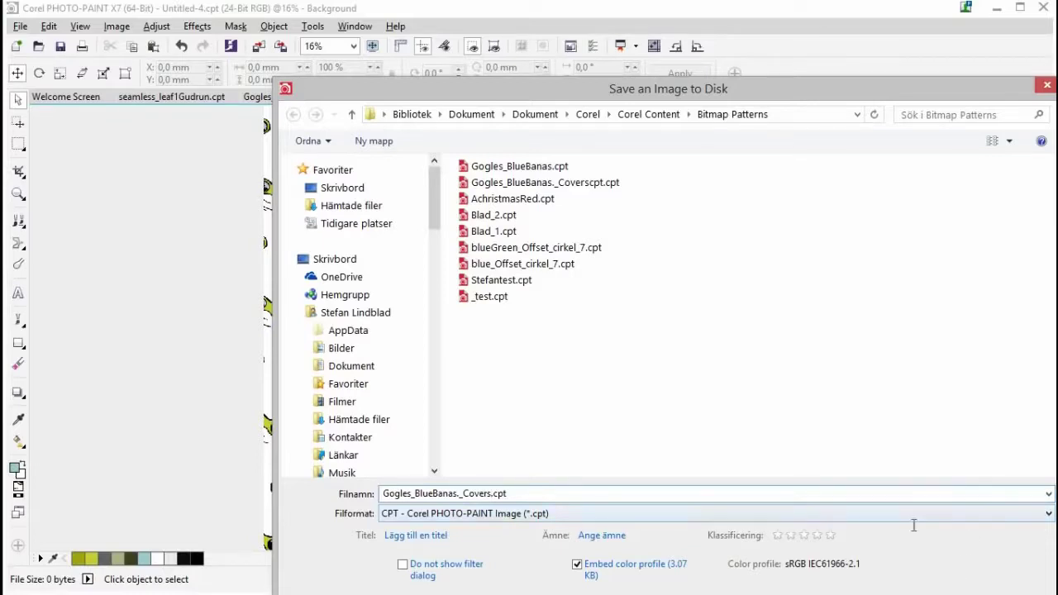
drag(923, 99, 864, 48)
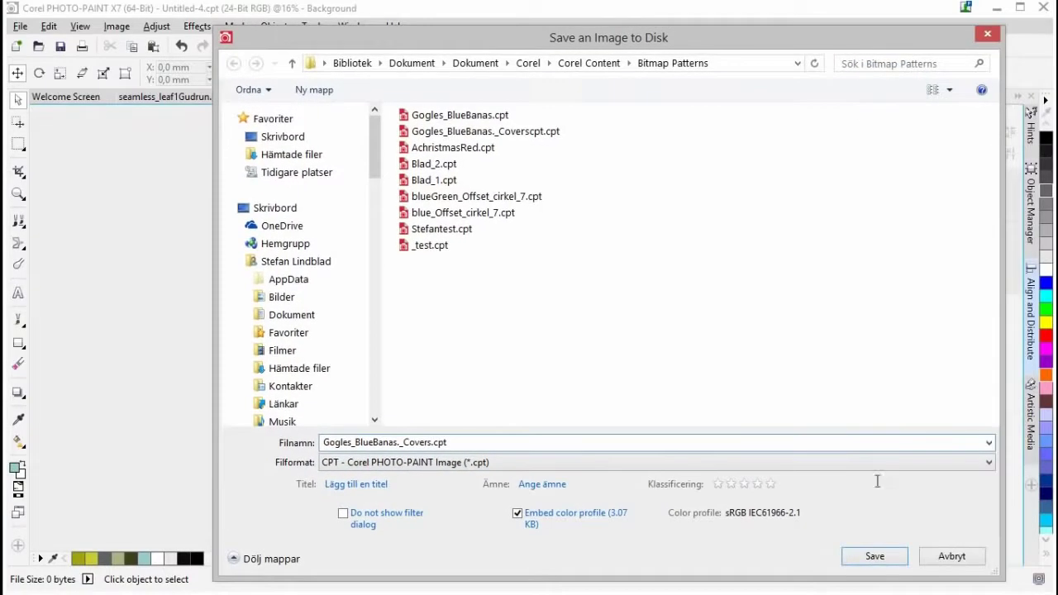
click(876, 558)
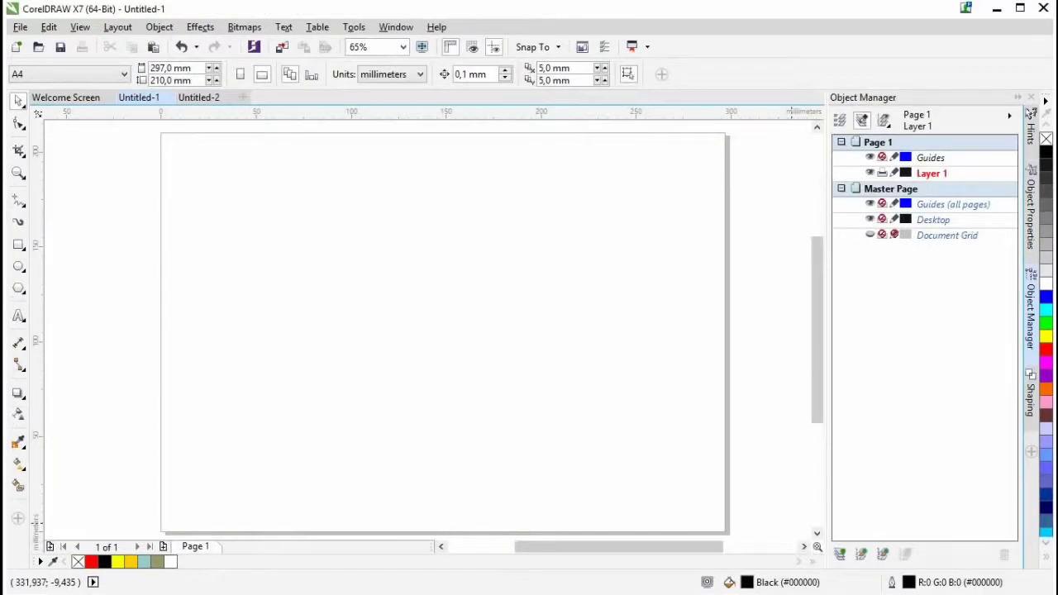
In CorelDRAW, draw a rectangle about 285 × 184 mm nearly covering the A4 landscape page and fill it with yellow-green #CCCC33.
click(18, 244)
drag(171, 158, 710, 507)
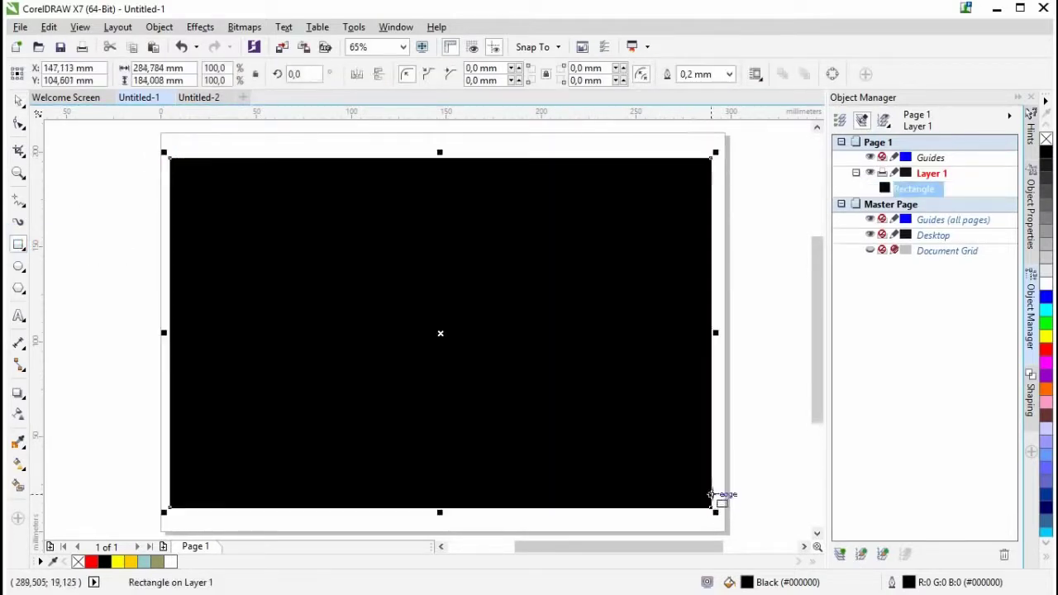
click(1046, 560)
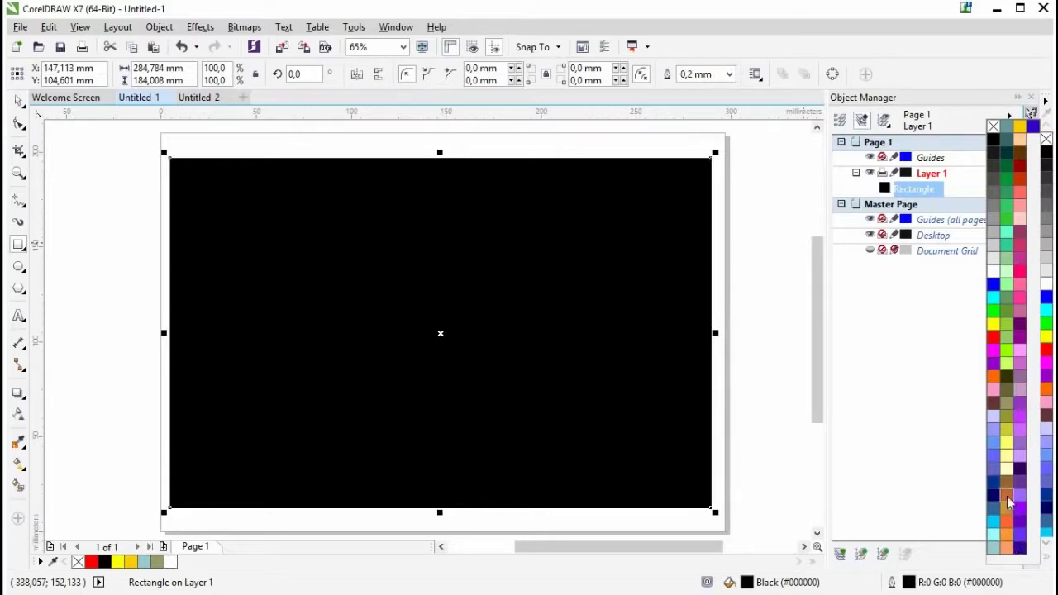
click(1007, 431)
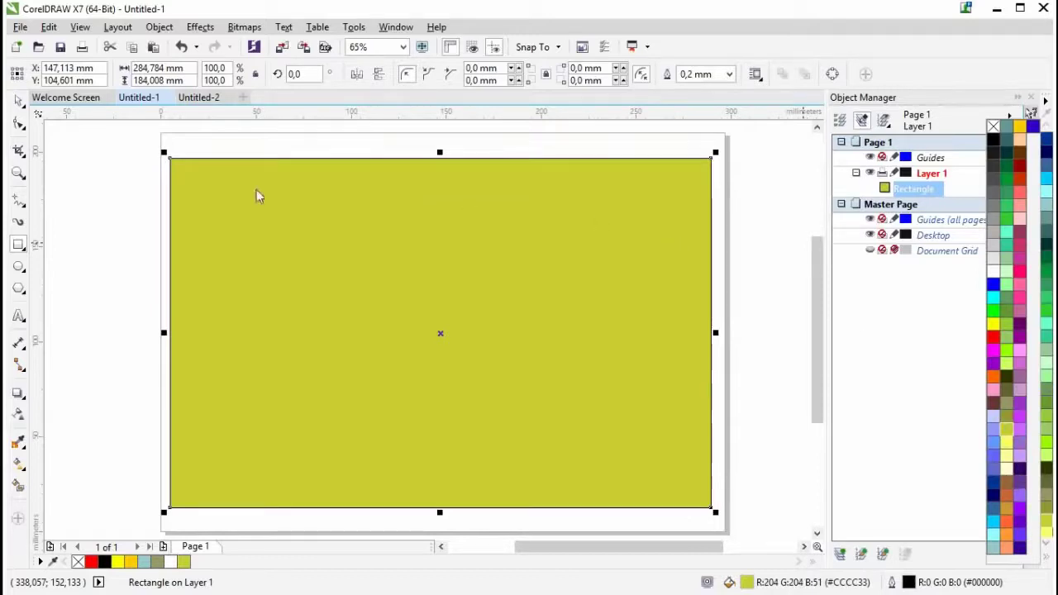
Remove the outline from the yellow-green rectangle by setting its outline width to None.
click(18, 97)
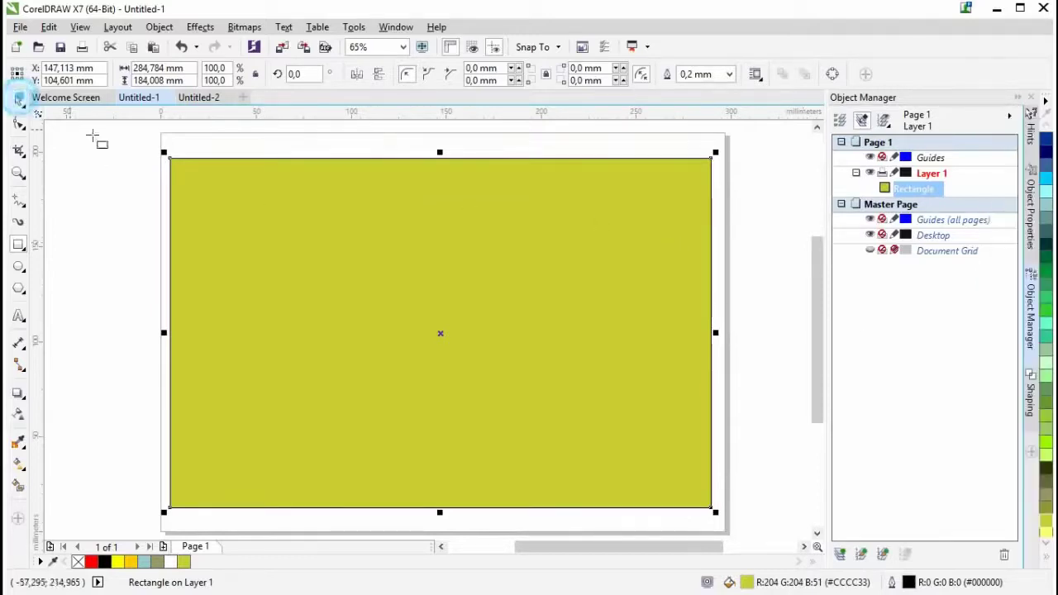
click(730, 75)
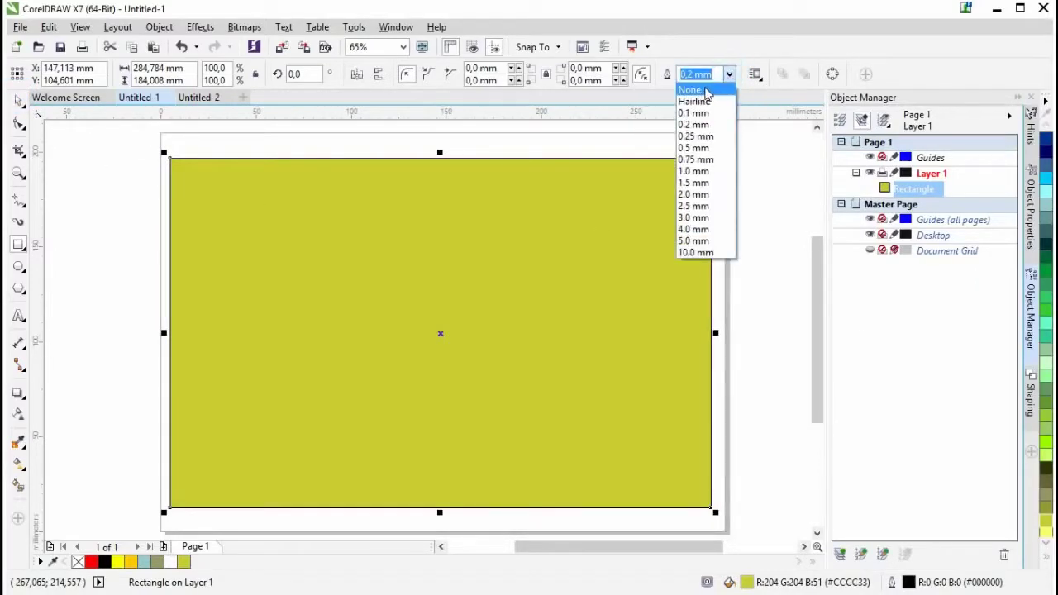
click(696, 87)
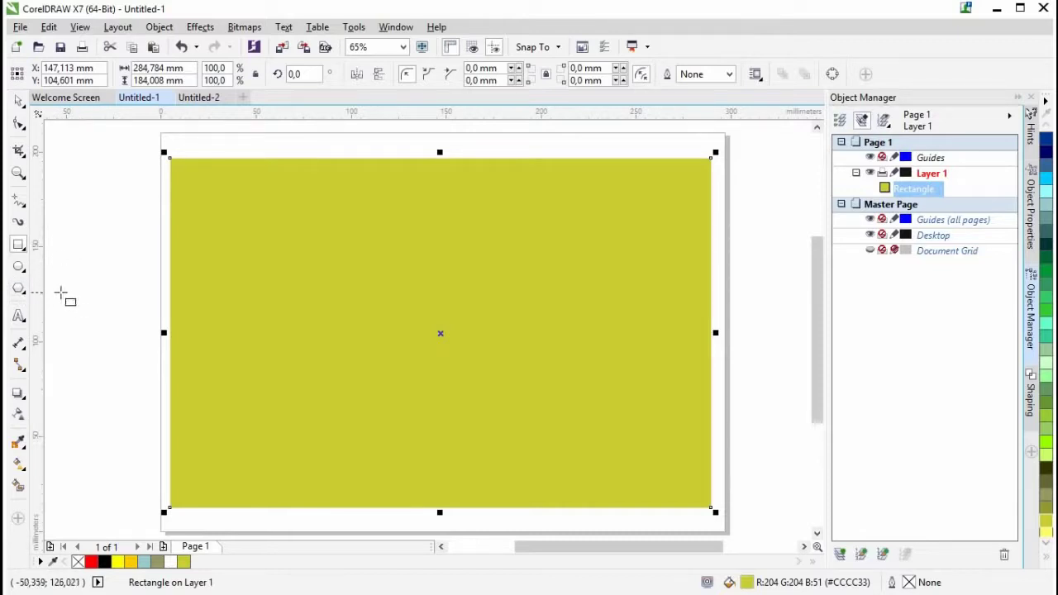
Place two vertical and two horizontal guidelines along the four edges of the rectangle.
drag(38, 182, 169, 292)
drag(376, 118, 386, 157)
drag(38, 288, 711, 353)
drag(508, 113, 542, 507)
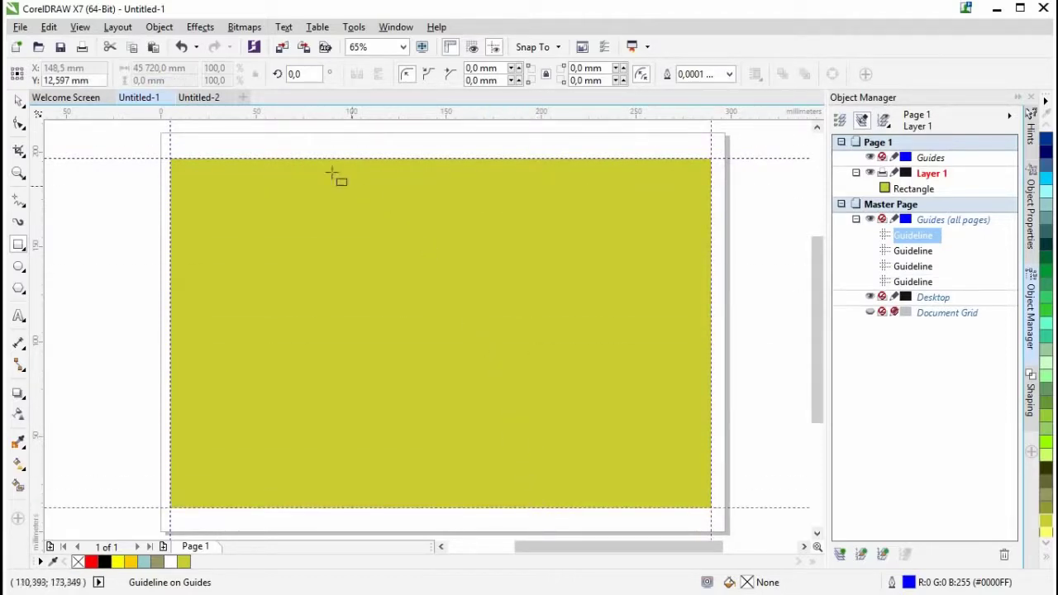
Check which snapping options are enabled for guidelines and objects.
click(80, 27)
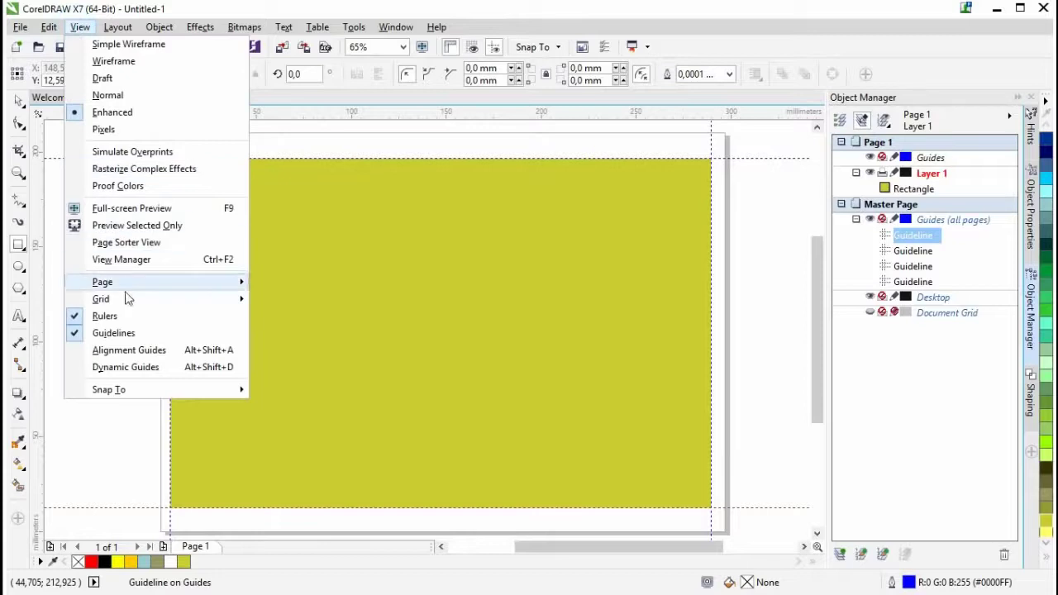
mouse_move(137, 390)
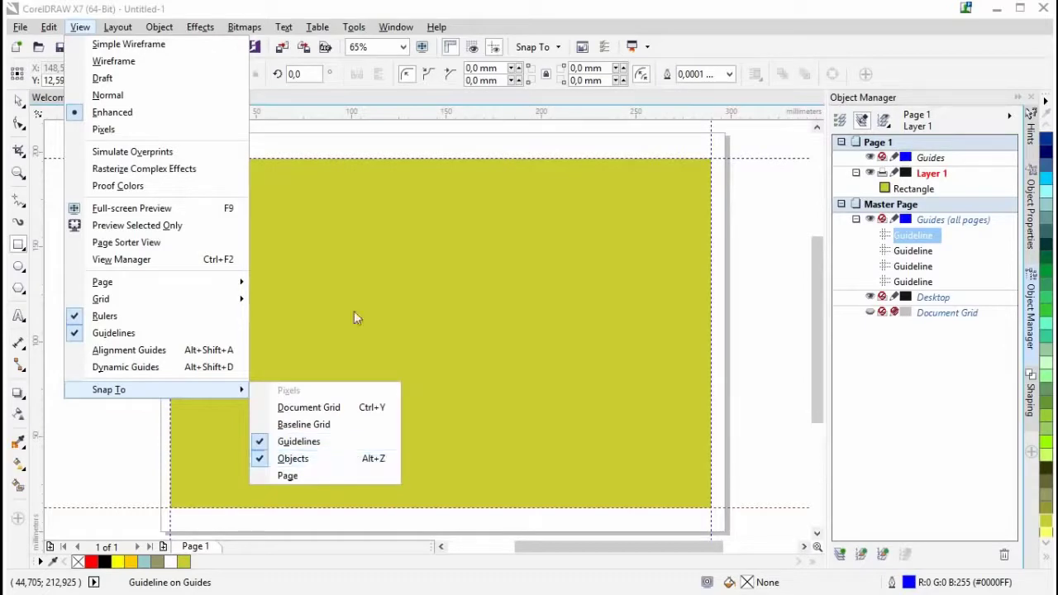
click(459, 20)
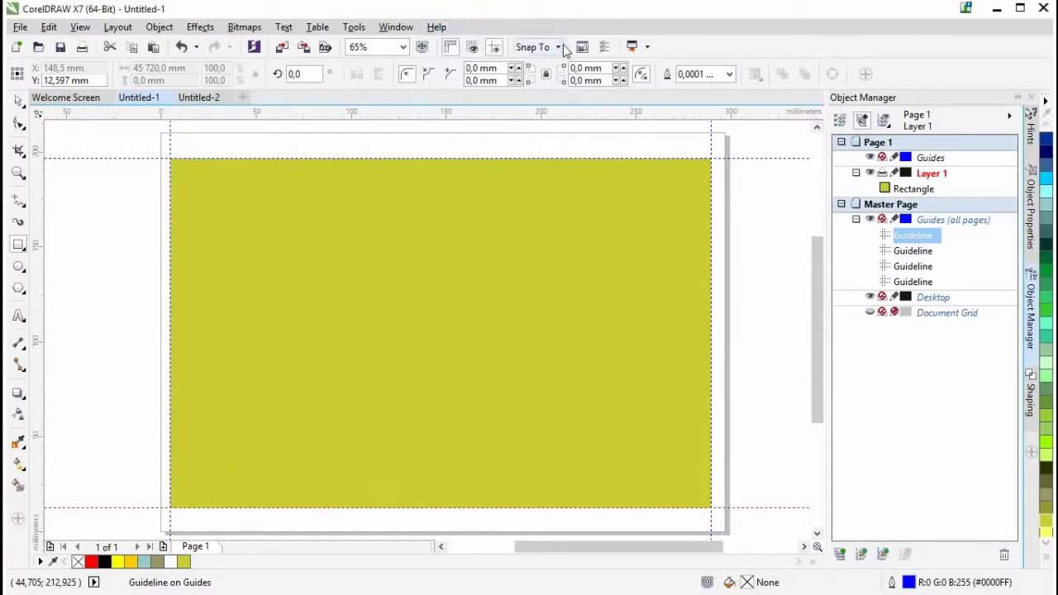
click(560, 48)
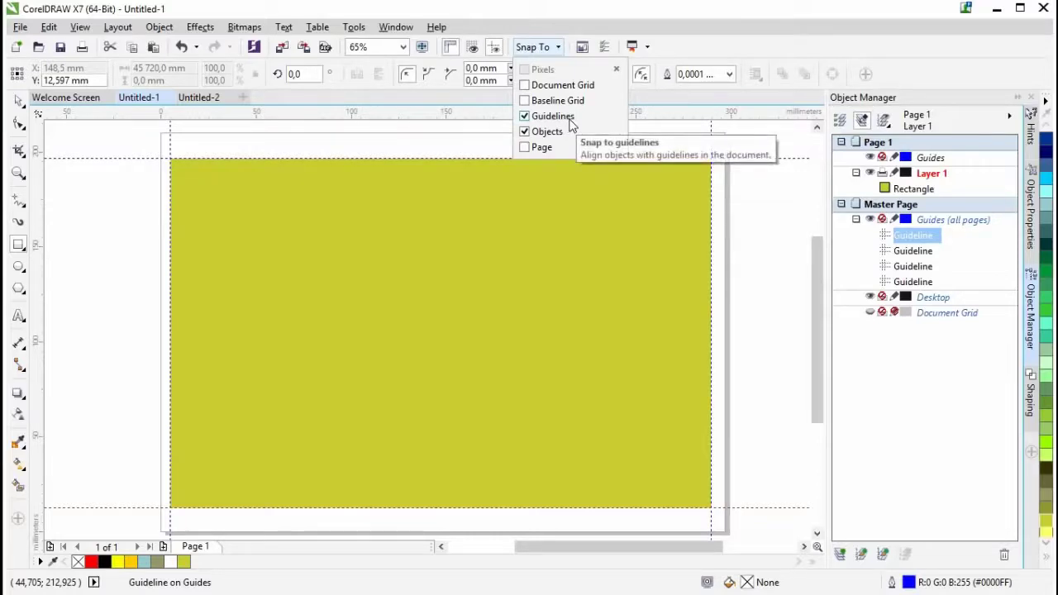
click(574, 17)
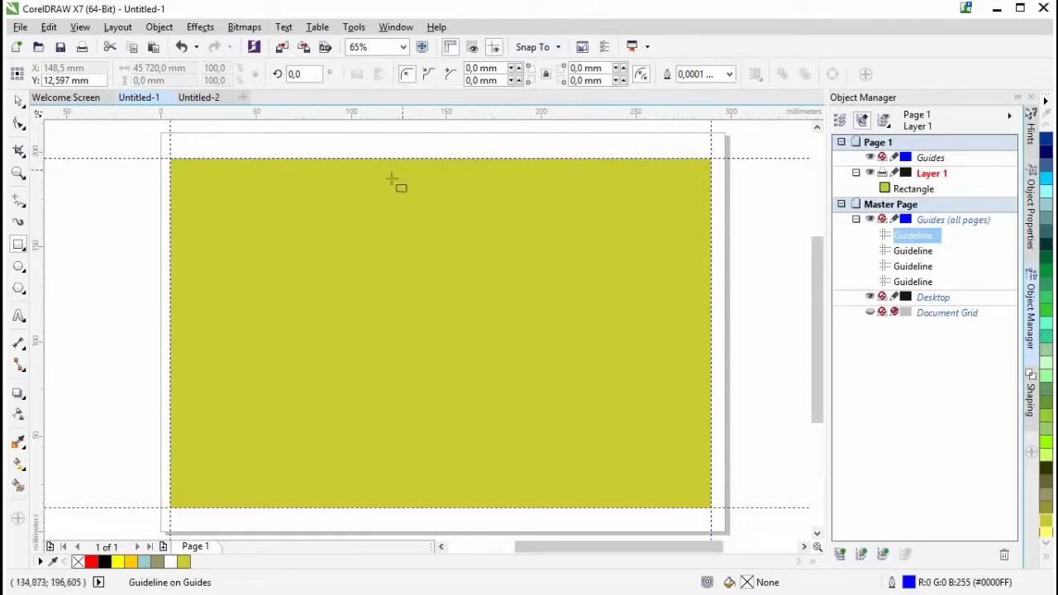
Select the rectangle, view its document palette colour in the Palette Editor, and close the editor without editing the colour.
click(18, 101)
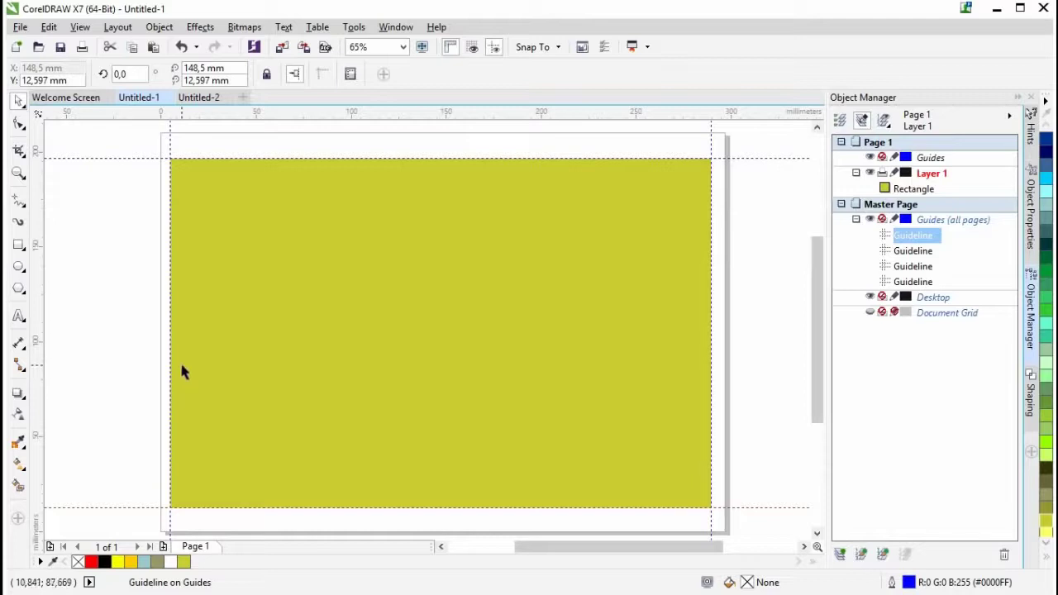
click(355, 278)
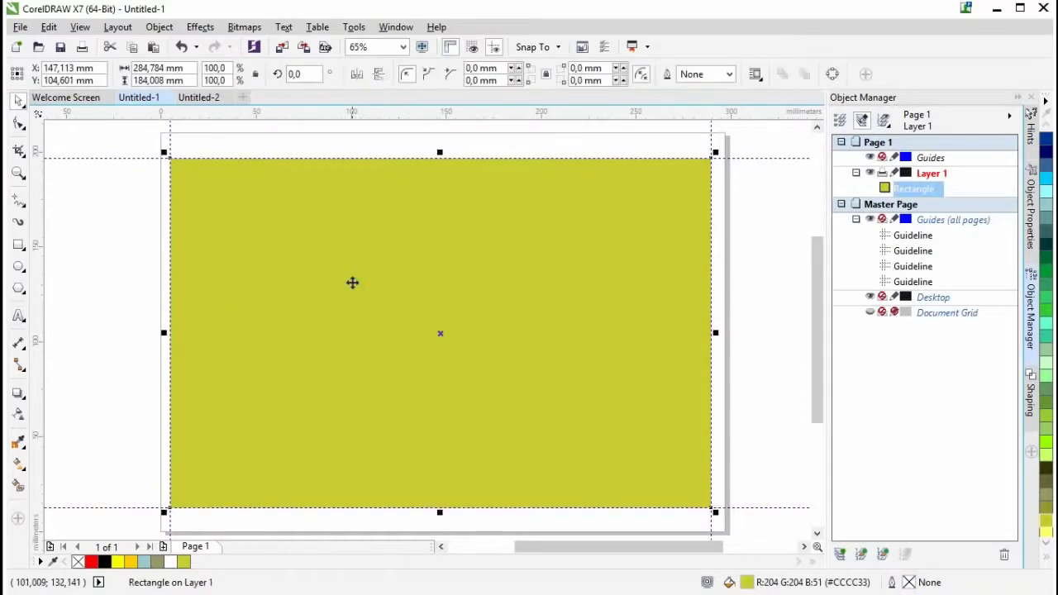
double_click(184, 561)
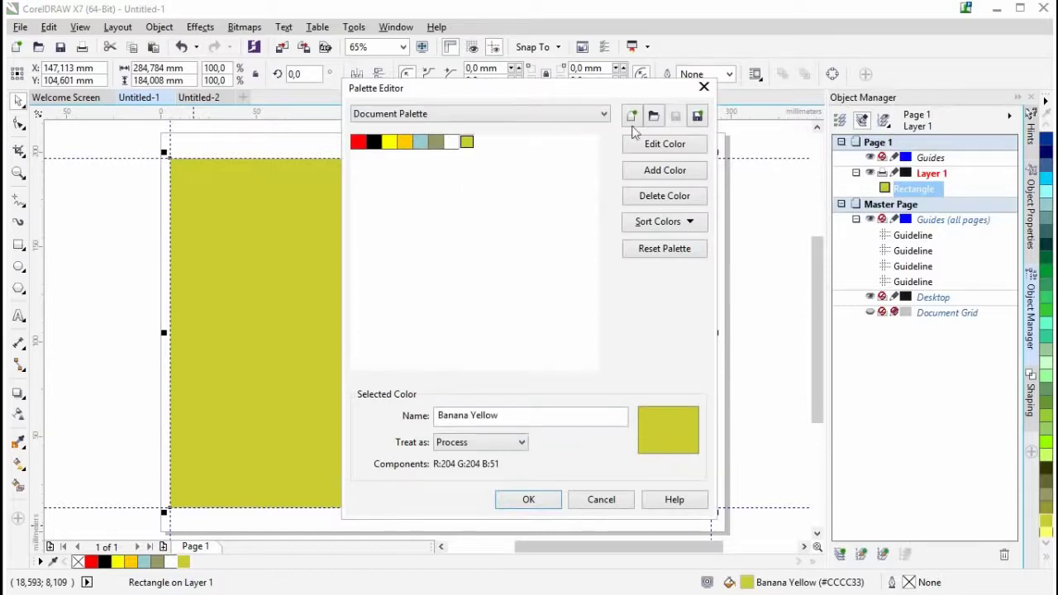
click(703, 86)
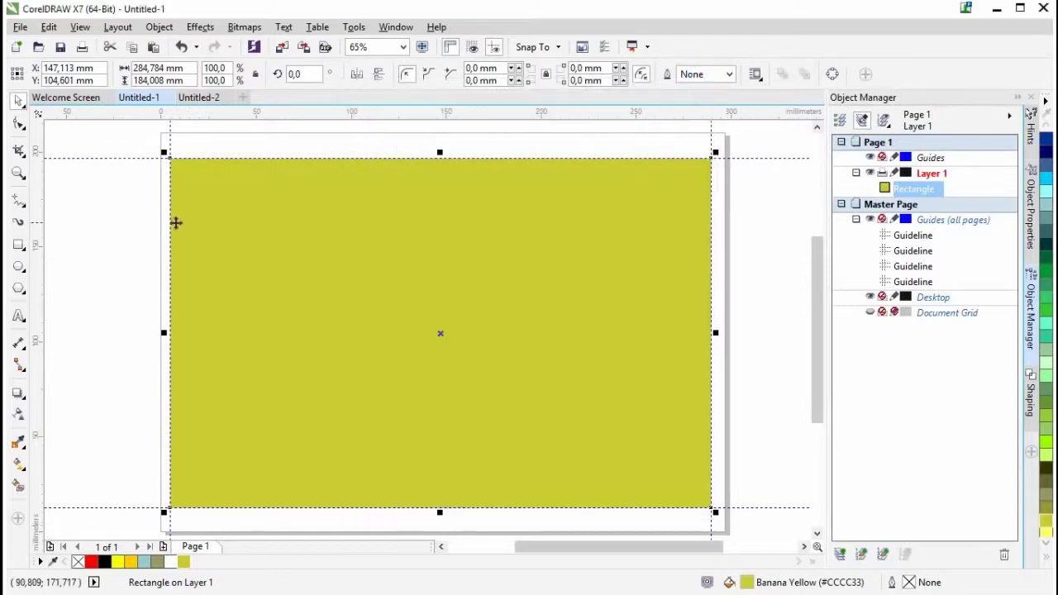
Add the letter A as artistic text in Arial beside the page and enlarge it to about 86 × 92 mm.
click(19, 315)
click(82, 288)
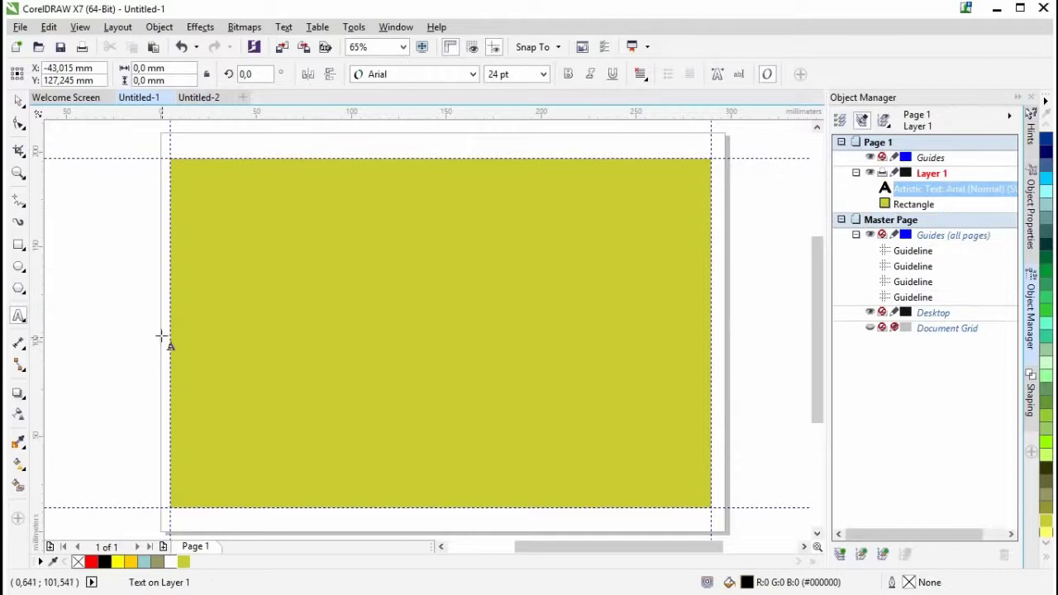
key(Escape)
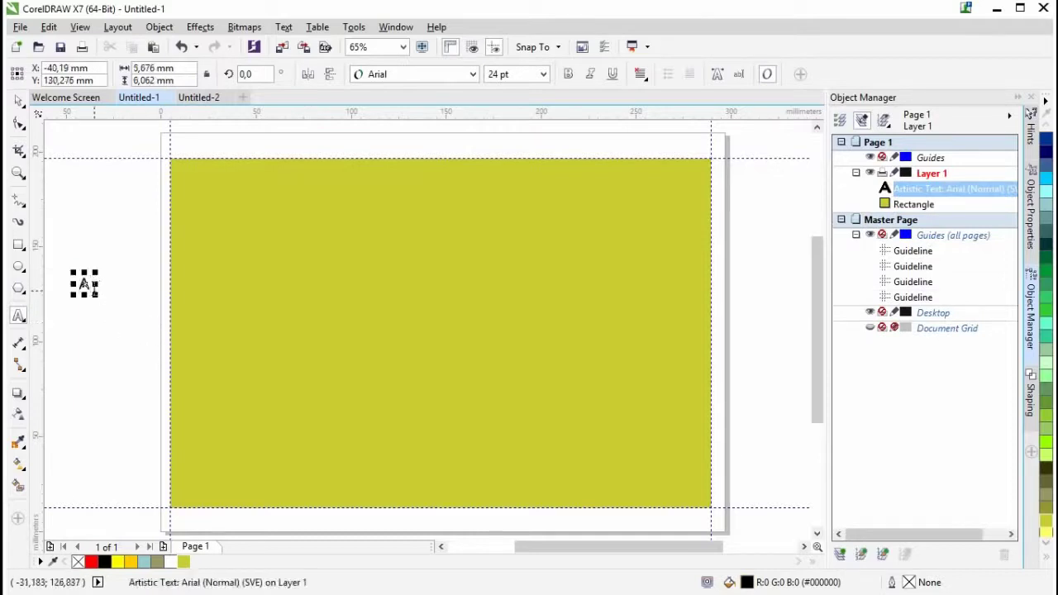
drag(94, 292, 289, 460)
Fill the letter A with Deep Yellow, centre it on the rectangle's left edge at mid-height, and inspect its alignment up close.
click(19, 100)
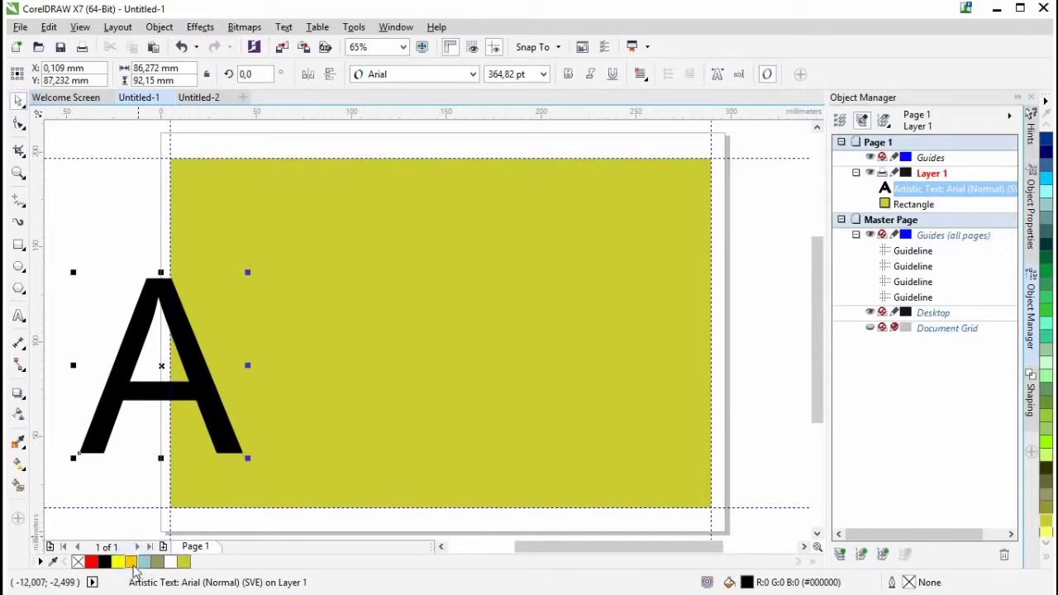
click(131, 564)
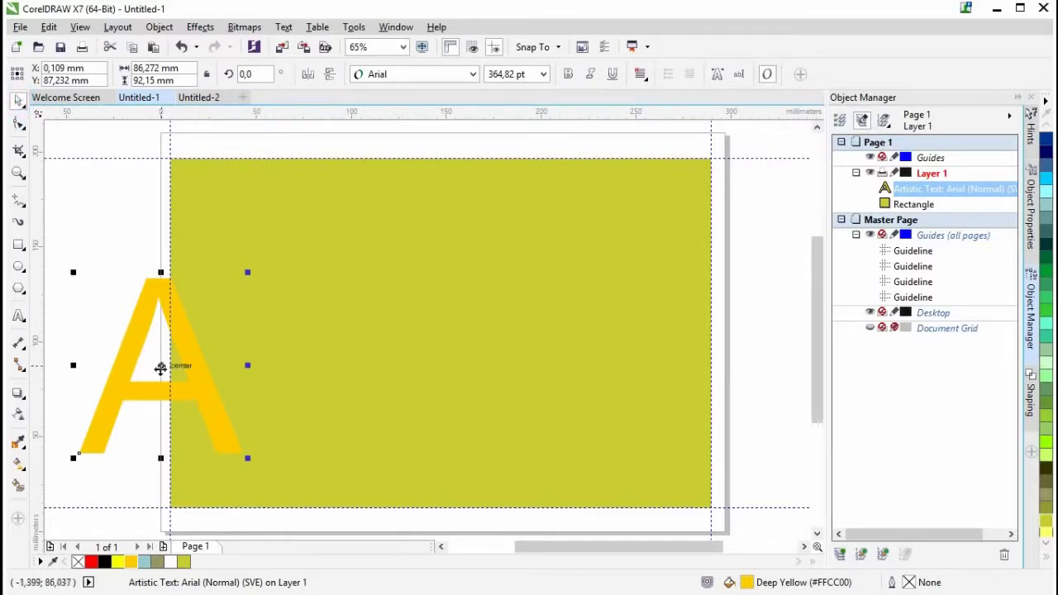
drag(160, 366, 168, 330)
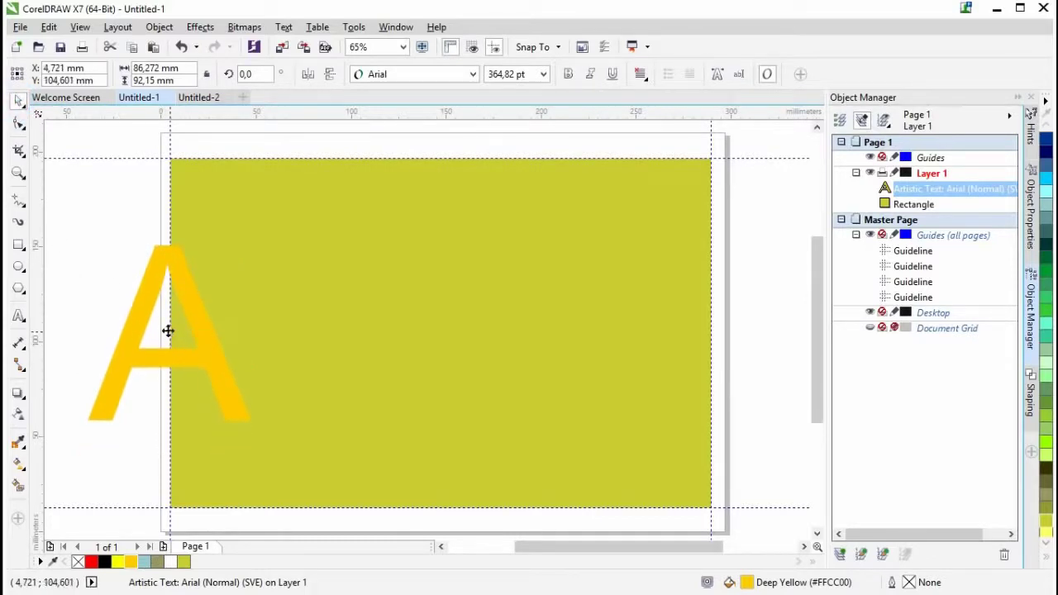
click(19, 172)
click(141, 230)
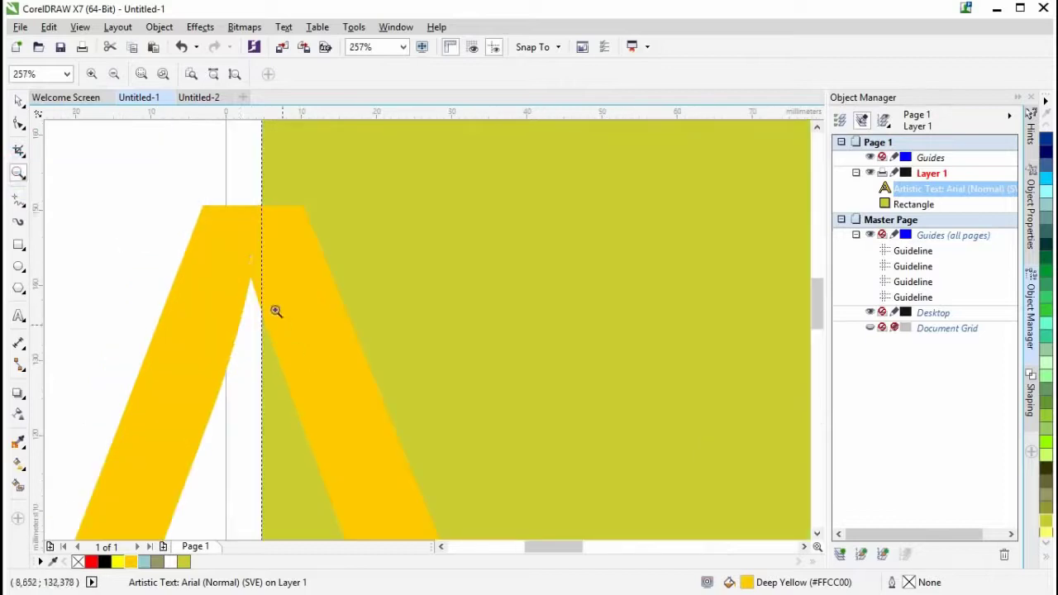
Move the letter A so the inner apex of its counter snaps onto the guideline along the rectangle's left edge.
click(19, 99)
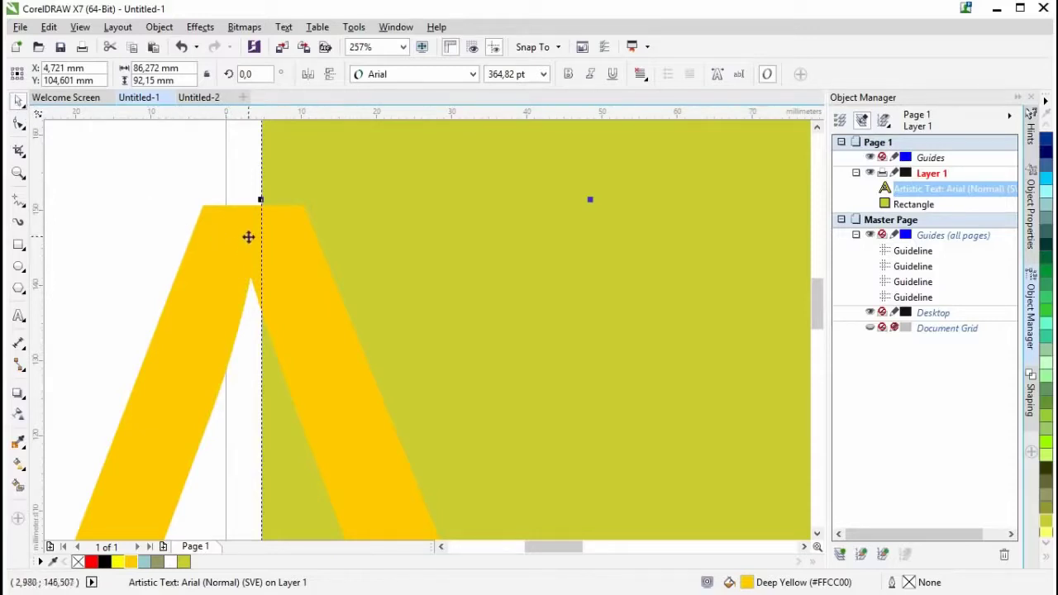
click(152, 224)
click(234, 252)
drag(248, 277, 261, 265)
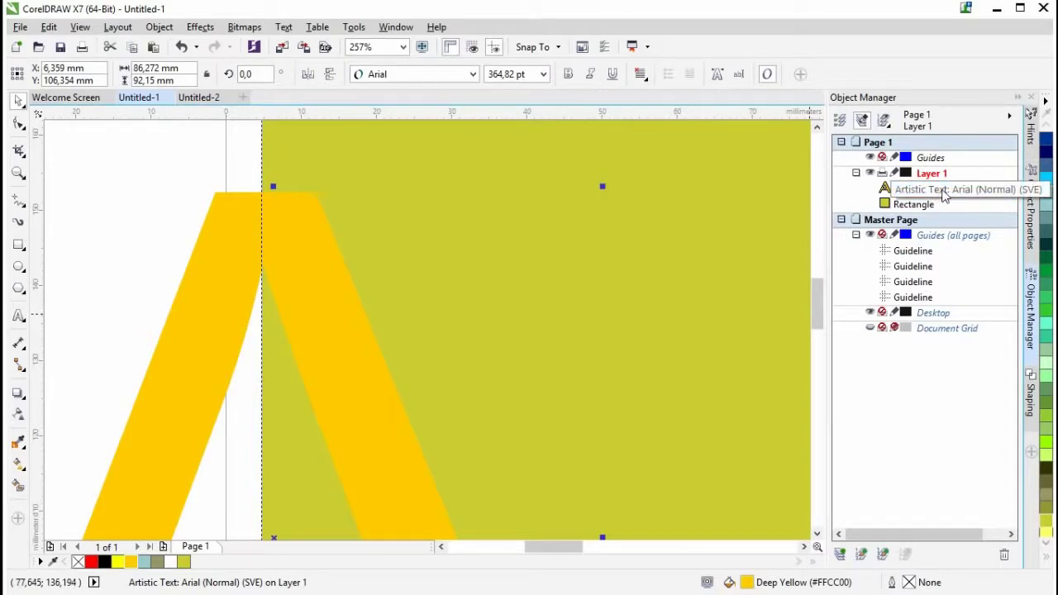
Convert both the letter A and the rectangle to curves.
key(ctrl+q)
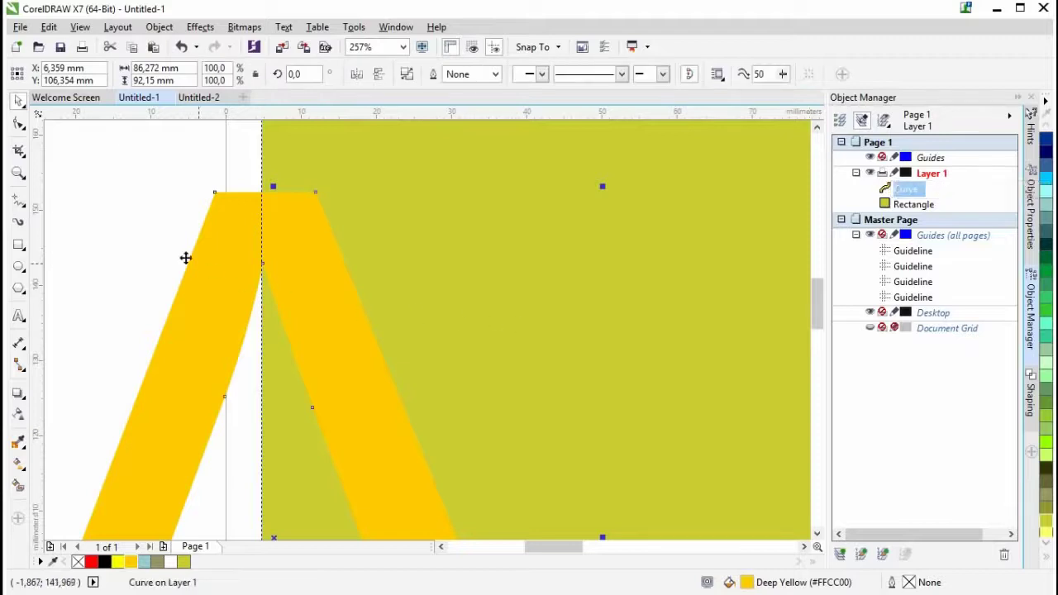
click(125, 220)
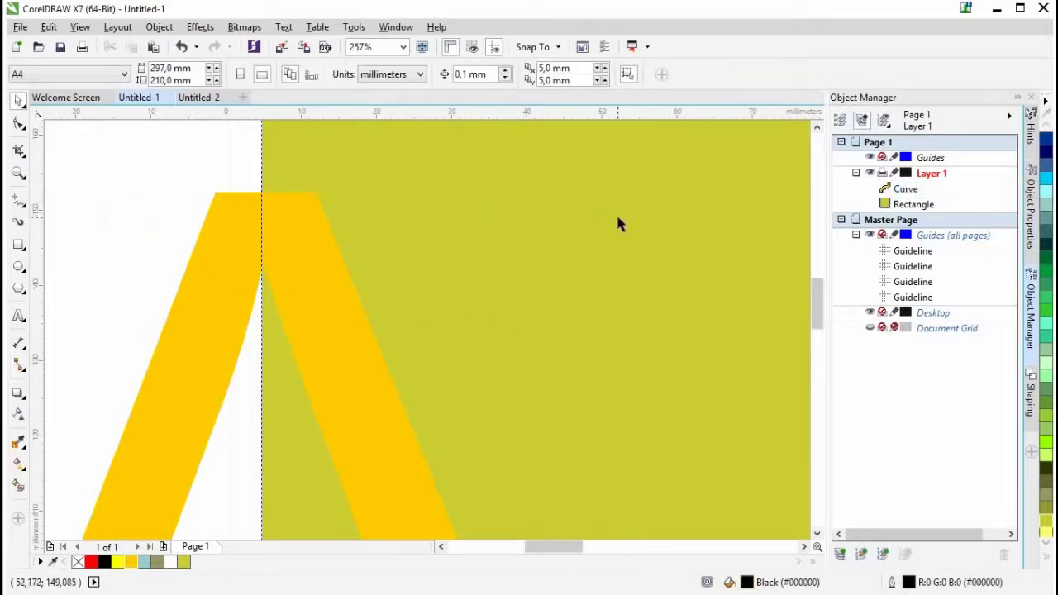
click(922, 206)
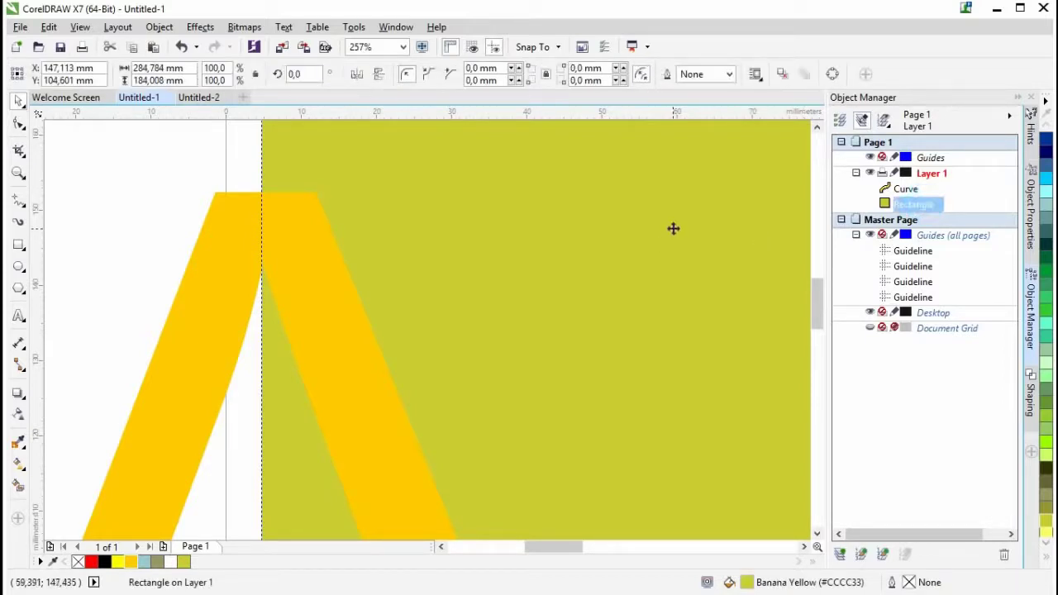
key(ctrl+q)
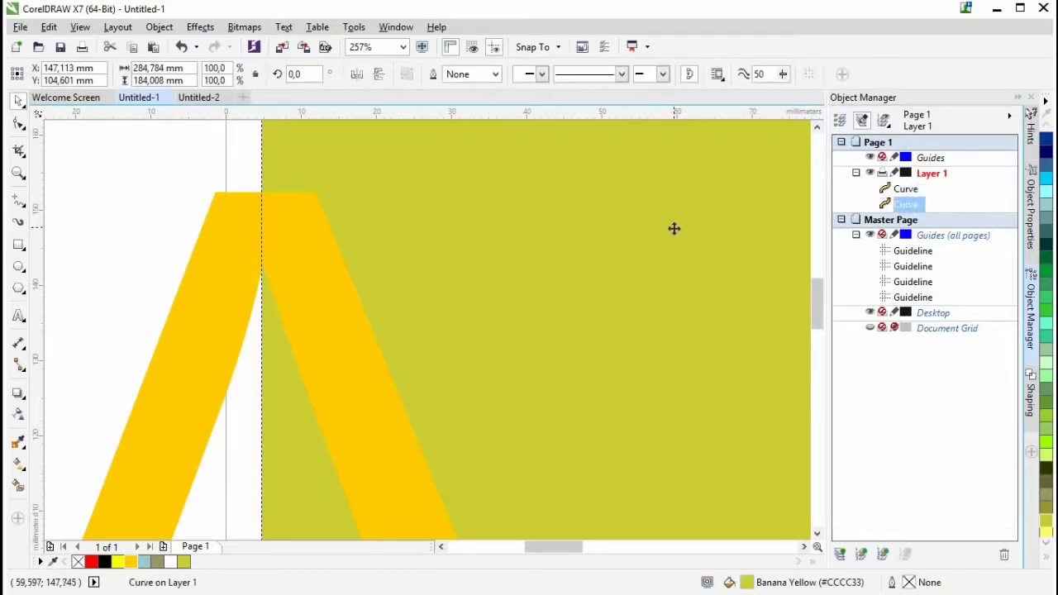
Open the Shaping docker and check its entry in the list of available dockers, leaving nothing selected.
right_click(18, 177)
click(18, 175)
right_click(295, 283)
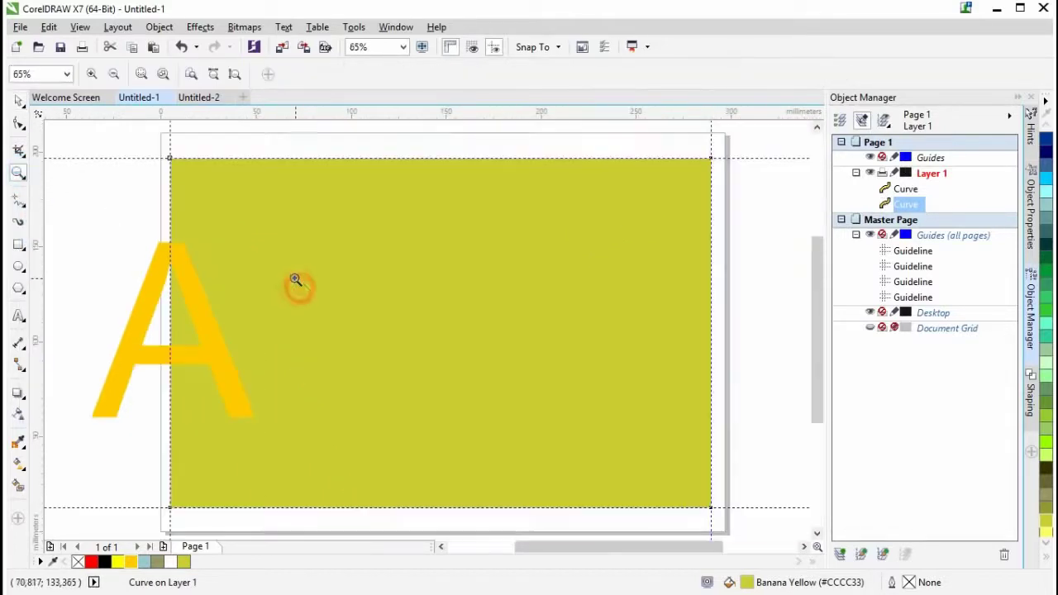
click(18, 100)
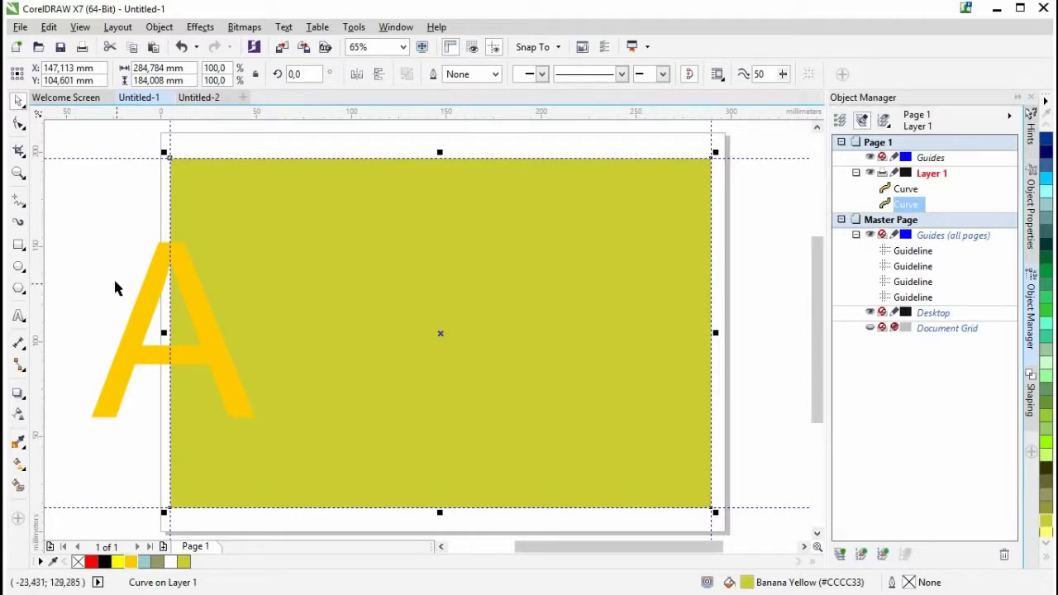
click(102, 297)
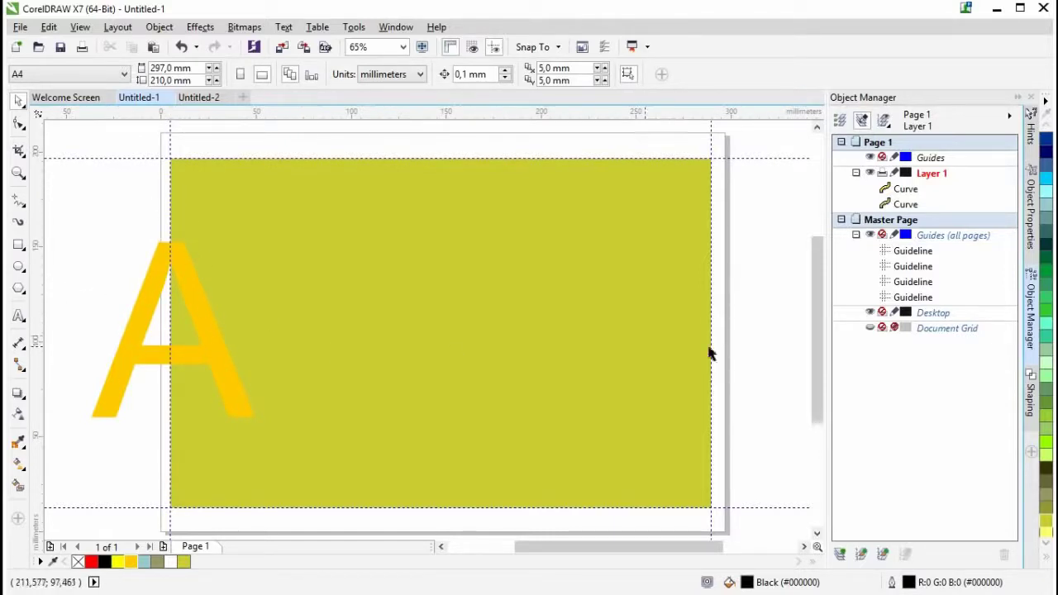
click(1033, 402)
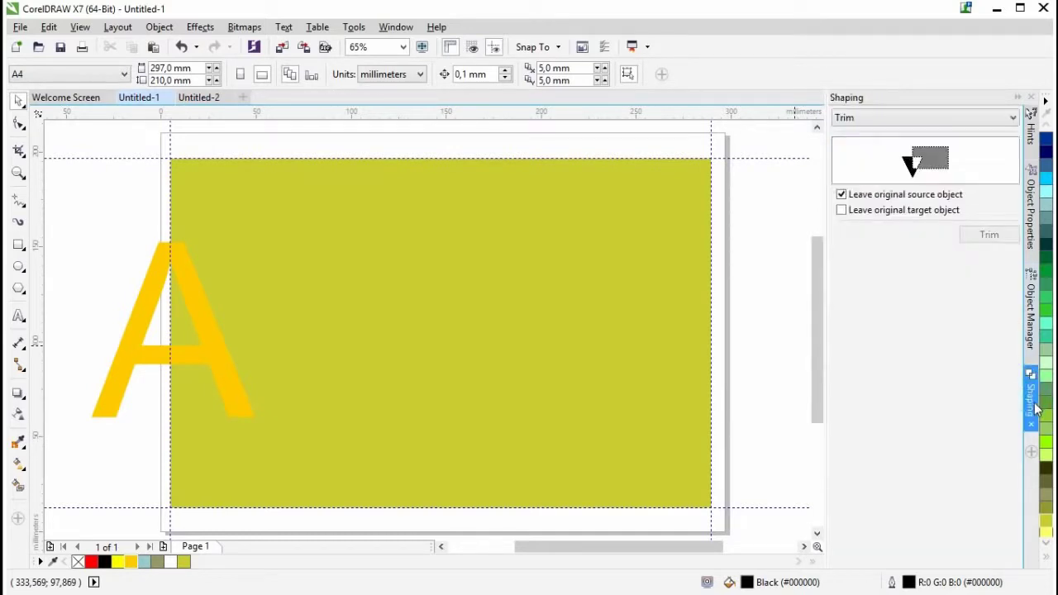
right_click(1028, 447)
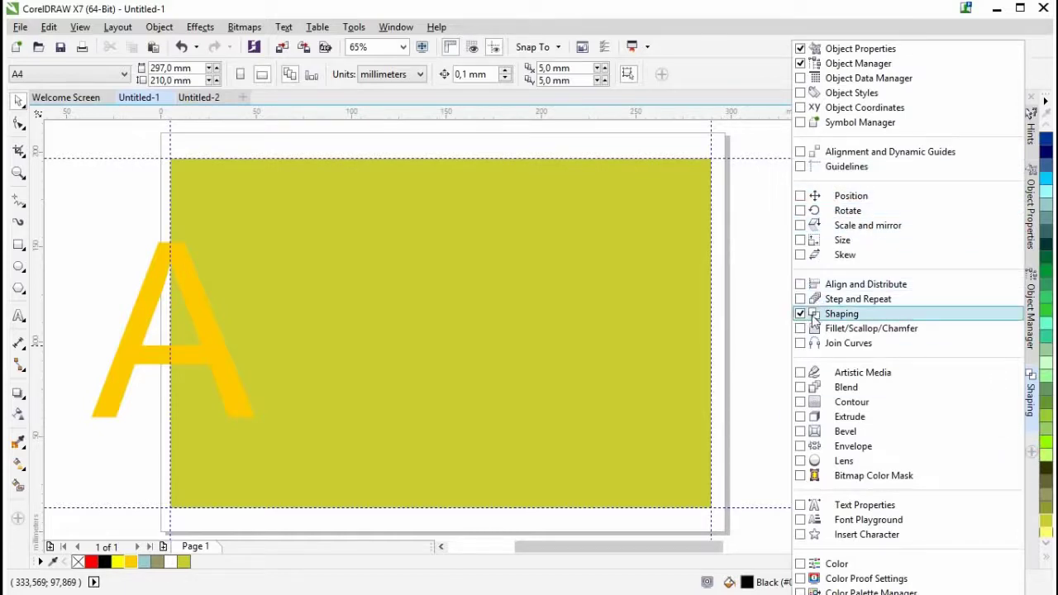
click(746, 252)
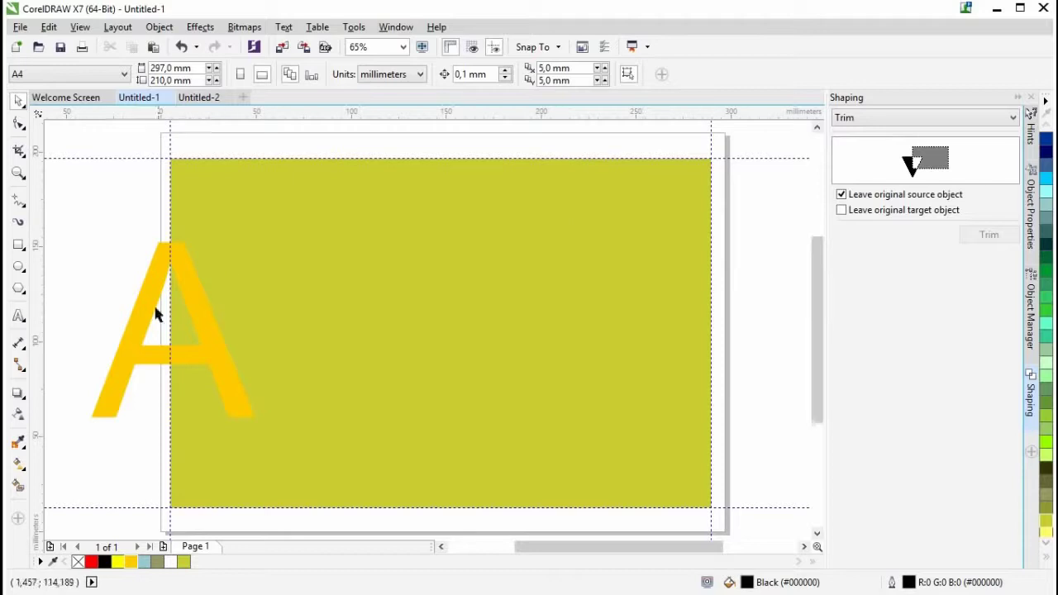
click(104, 262)
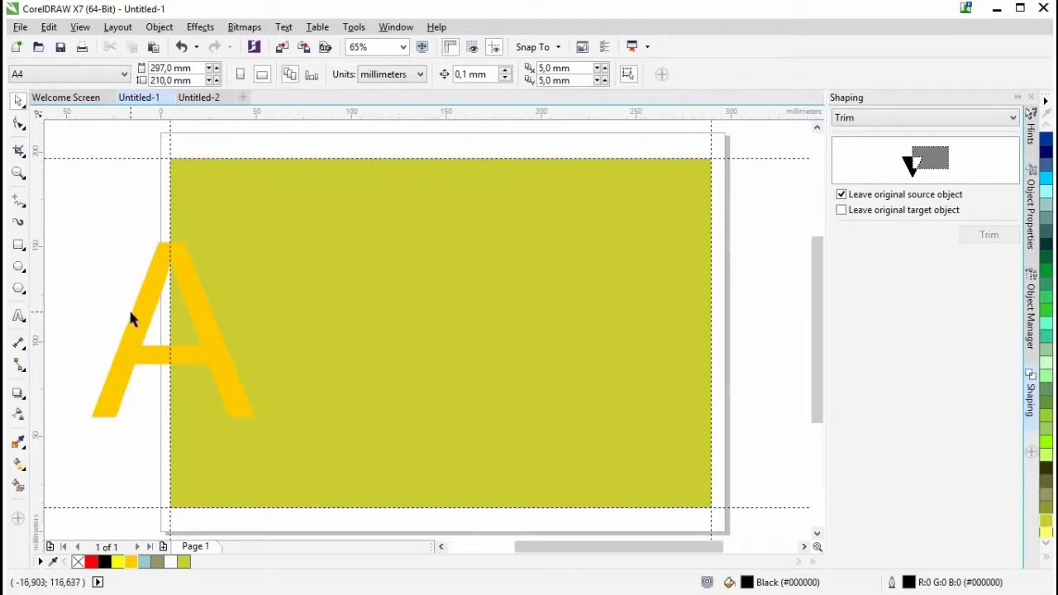
Intersect the letter A with the rectangle, keeping both original objects, and fill the overlapping piece with Deep Yellow.
click(139, 332)
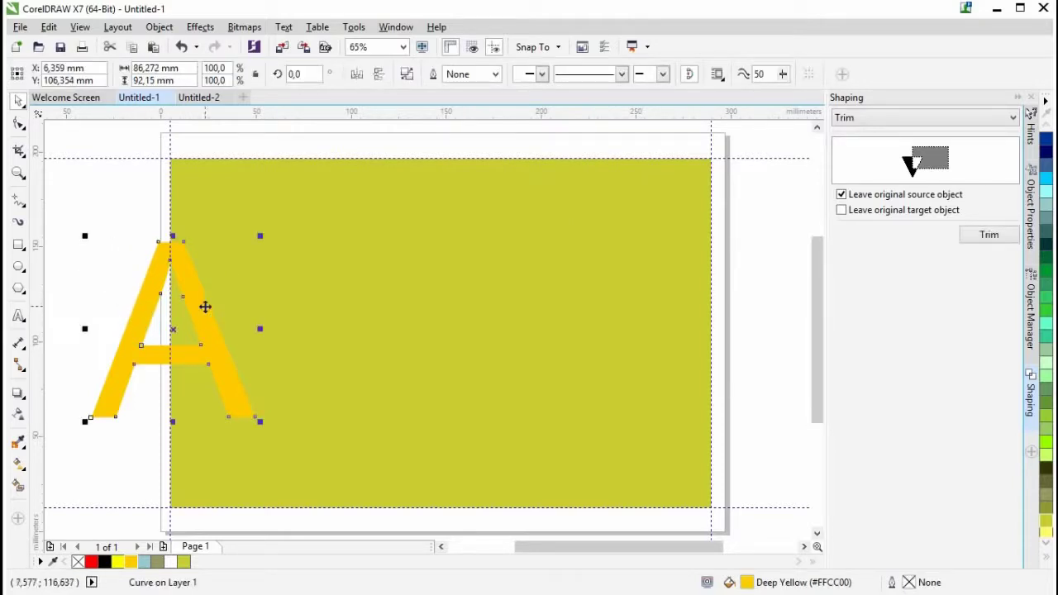
click(922, 121)
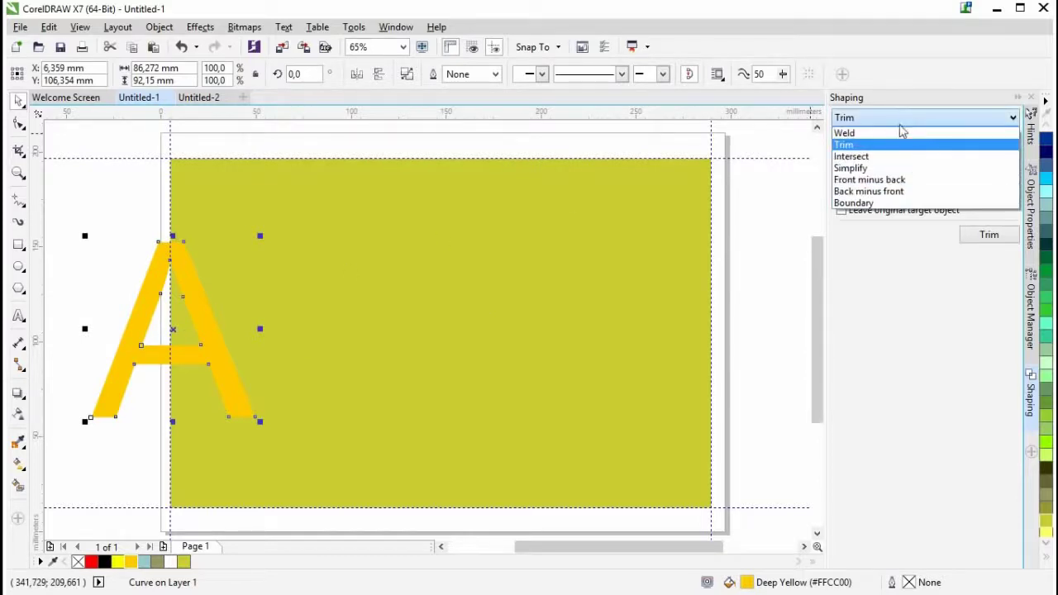
click(872, 157)
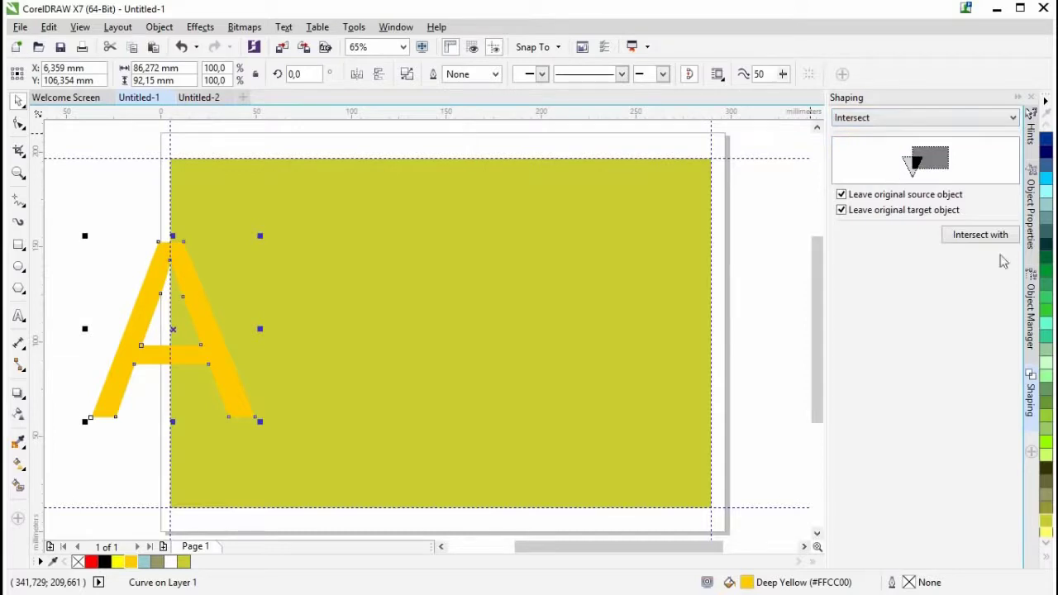
click(979, 235)
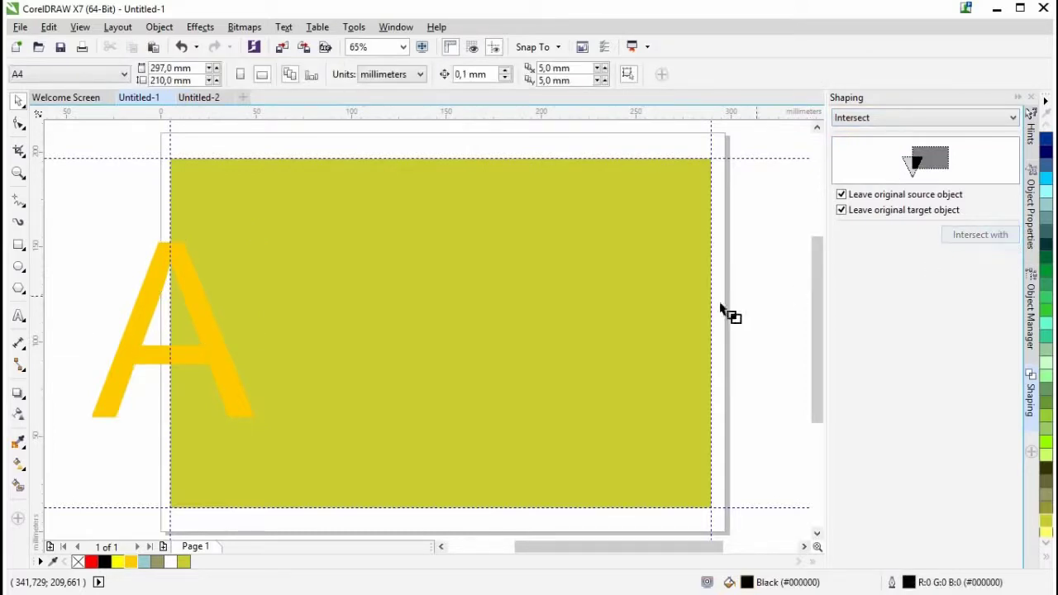
click(352, 309)
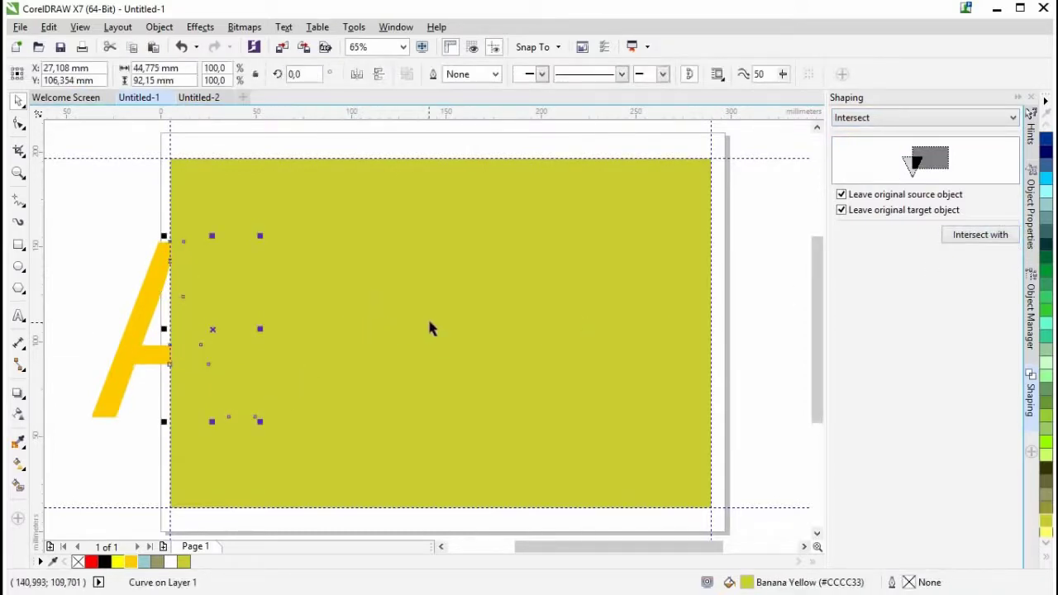
click(131, 562)
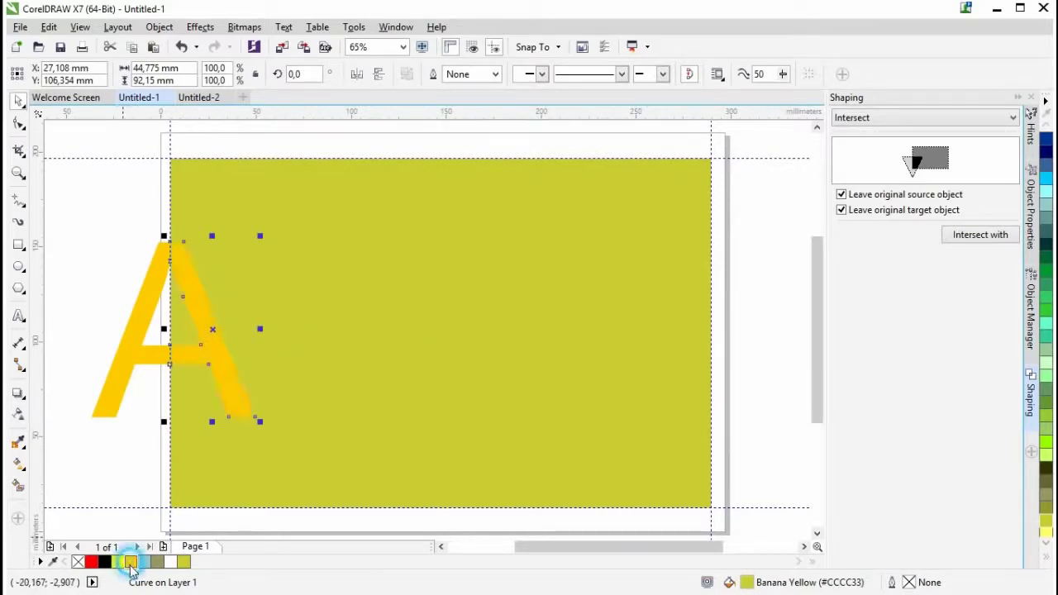
click(88, 239)
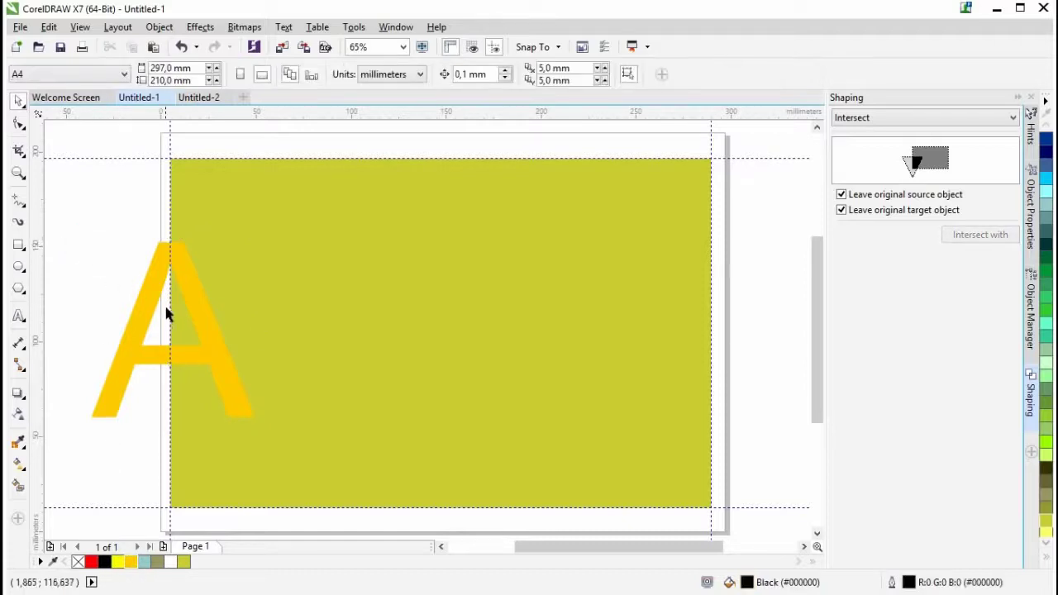
Trim the letter A with the rectangle as the source, keeping the source object but not the original target.
click(643, 385)
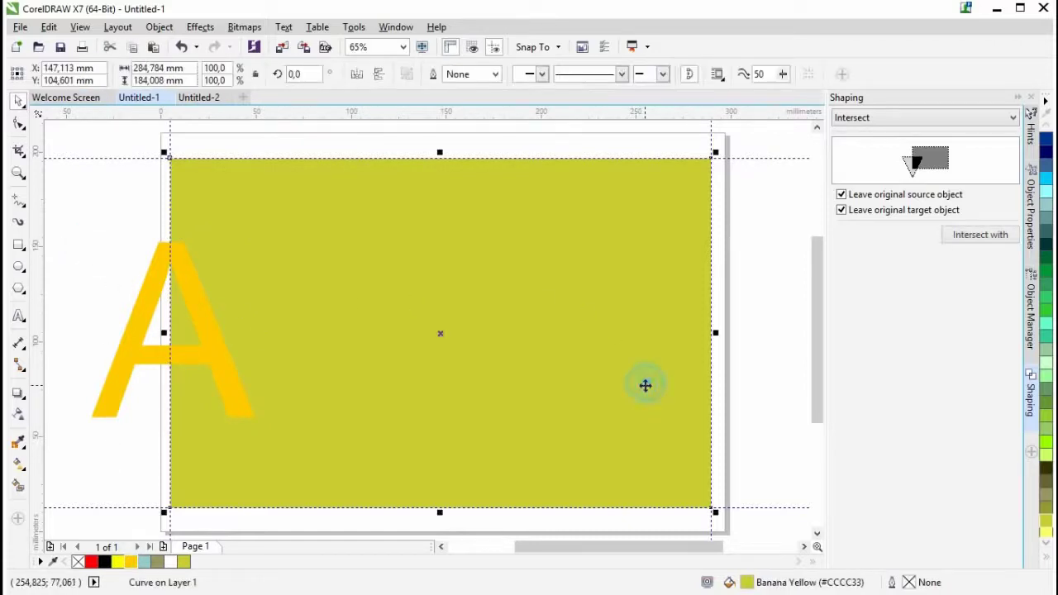
click(862, 118)
click(859, 144)
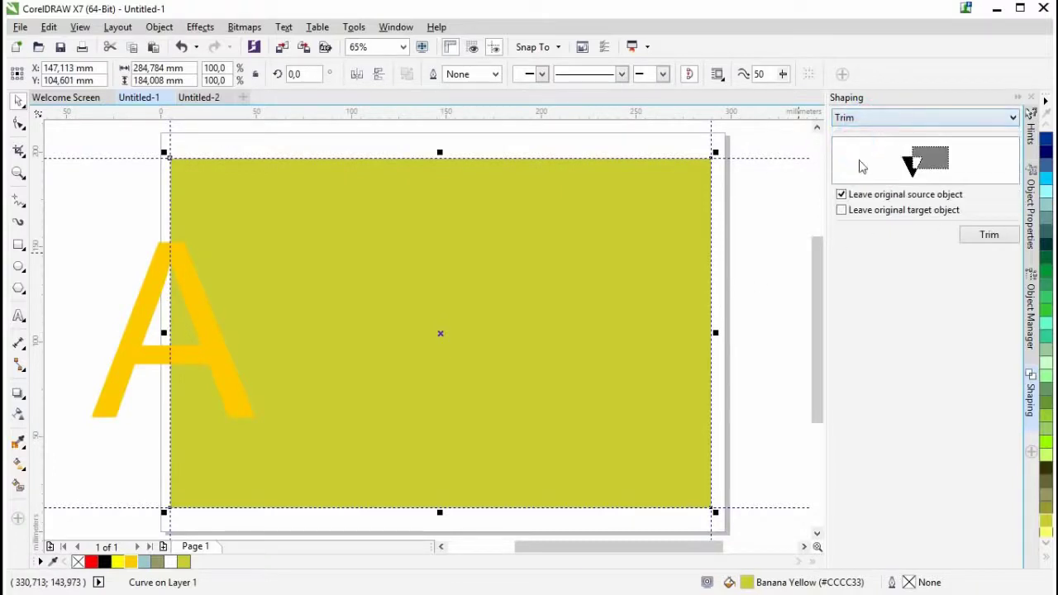
click(1007, 237)
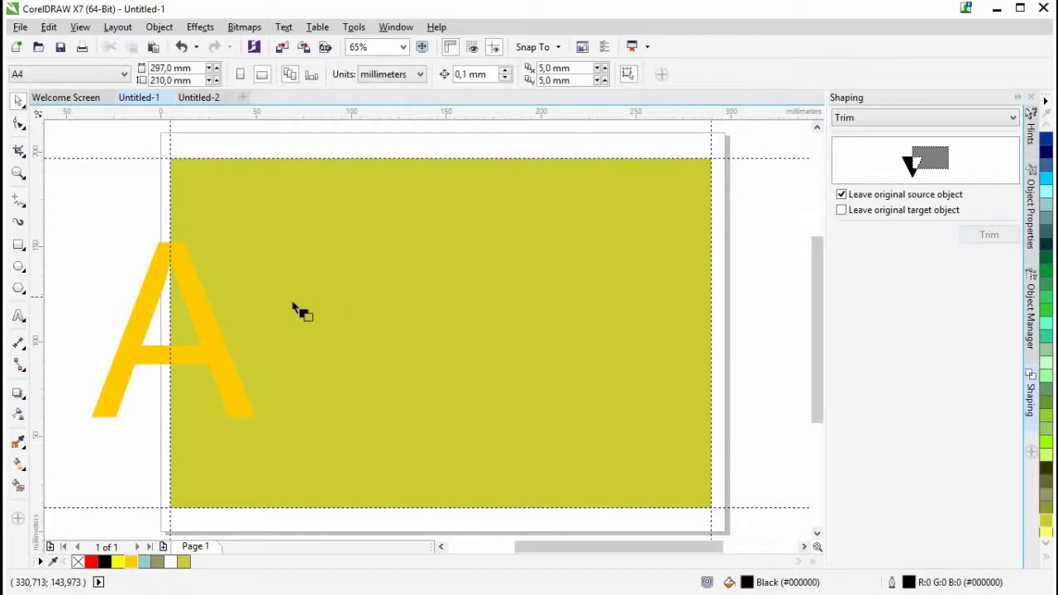
click(129, 347)
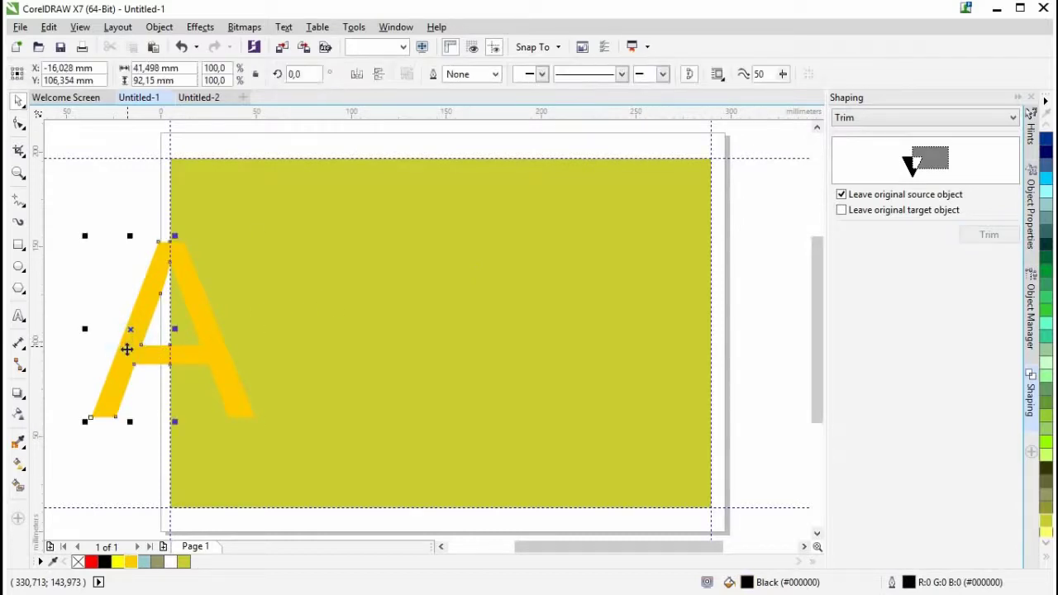
Examine the nodes of the A's outer half and how precisely its cut edge meets the left guideline up close.
click(19, 122)
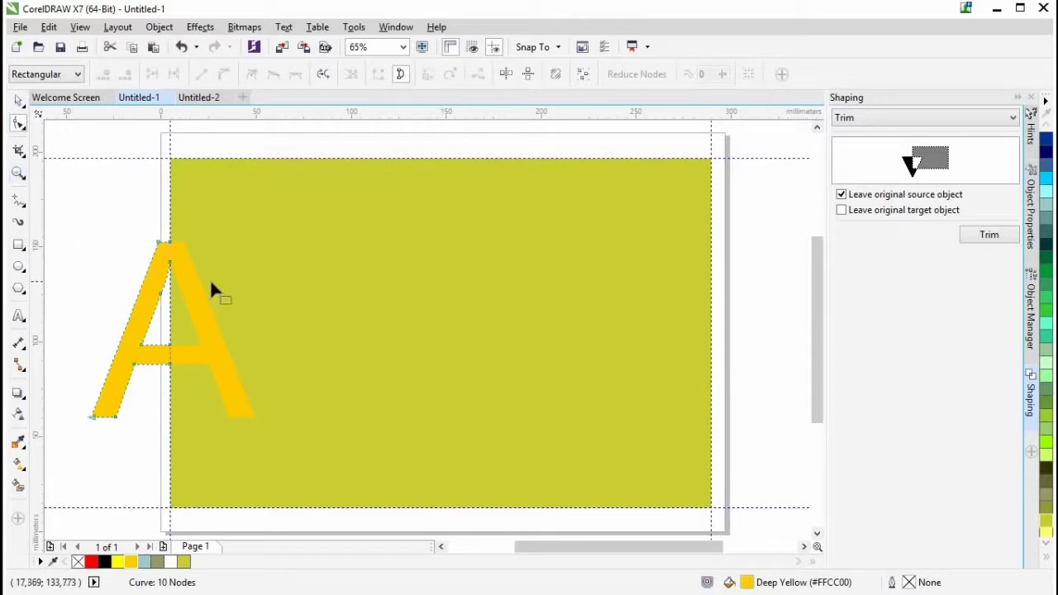
click(18, 100)
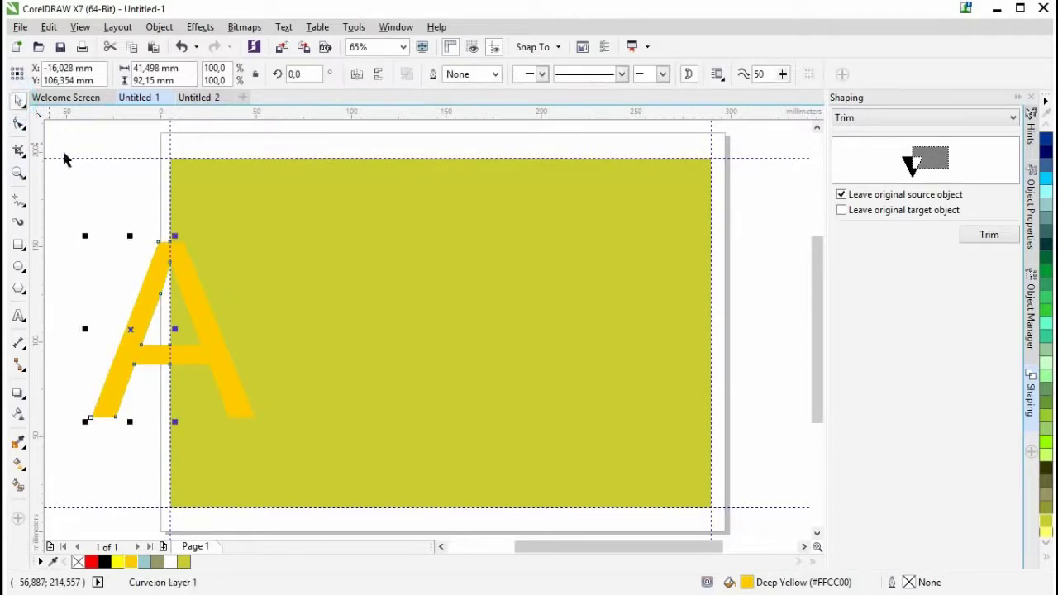
click(207, 332)
click(146, 297)
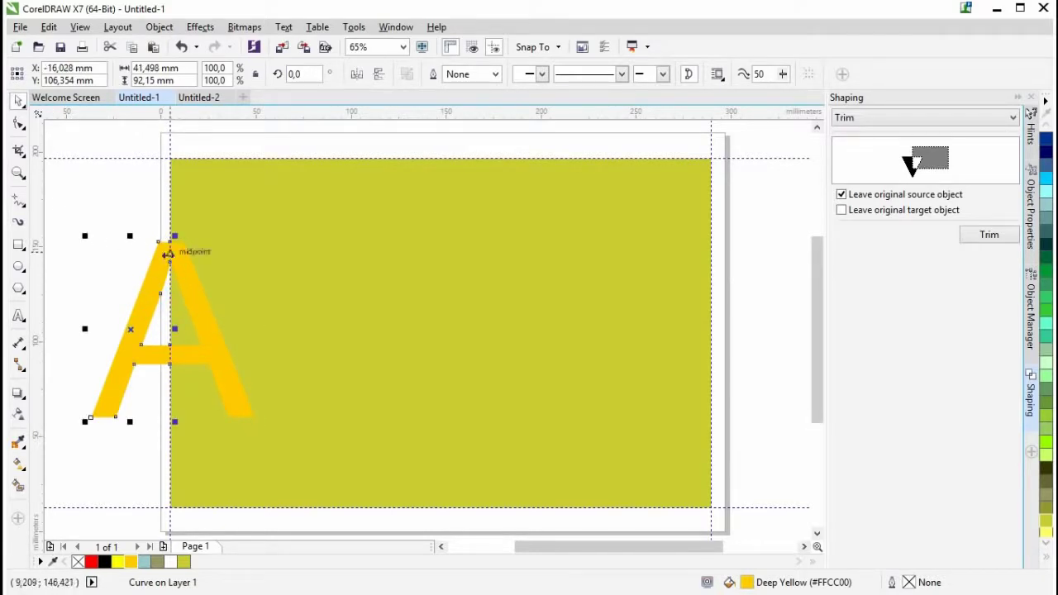
click(18, 173)
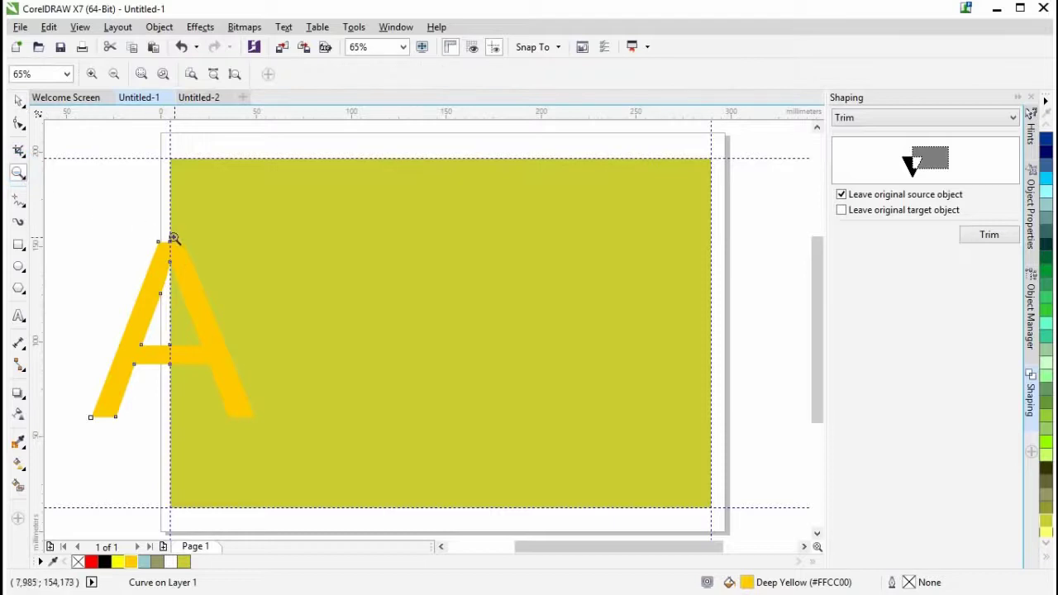
drag(150, 222, 221, 294)
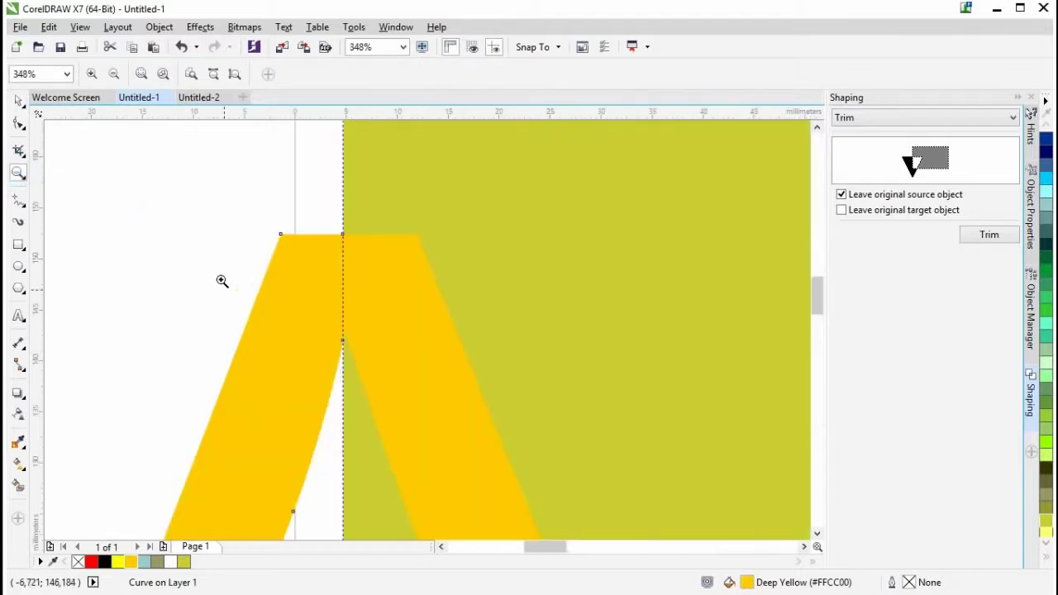
drag(324, 208, 455, 347)
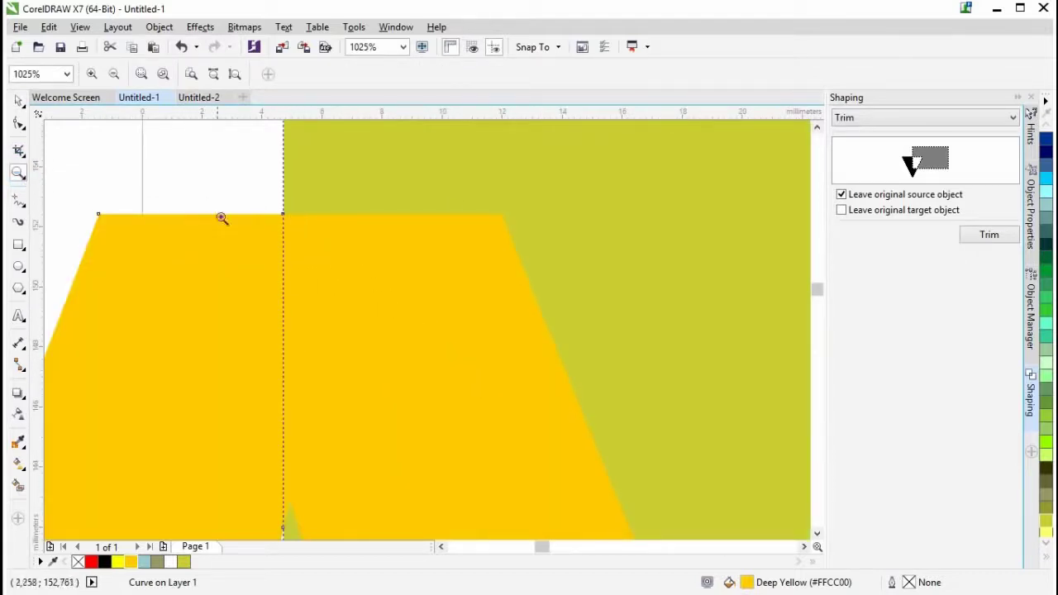
drag(252, 177, 392, 337)
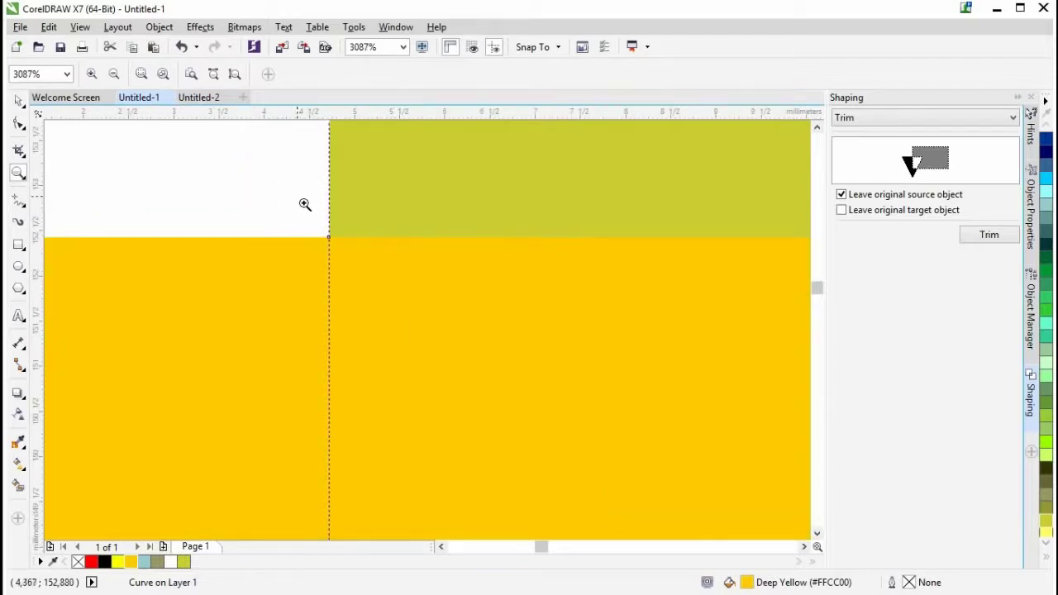
drag(305, 204, 404, 315)
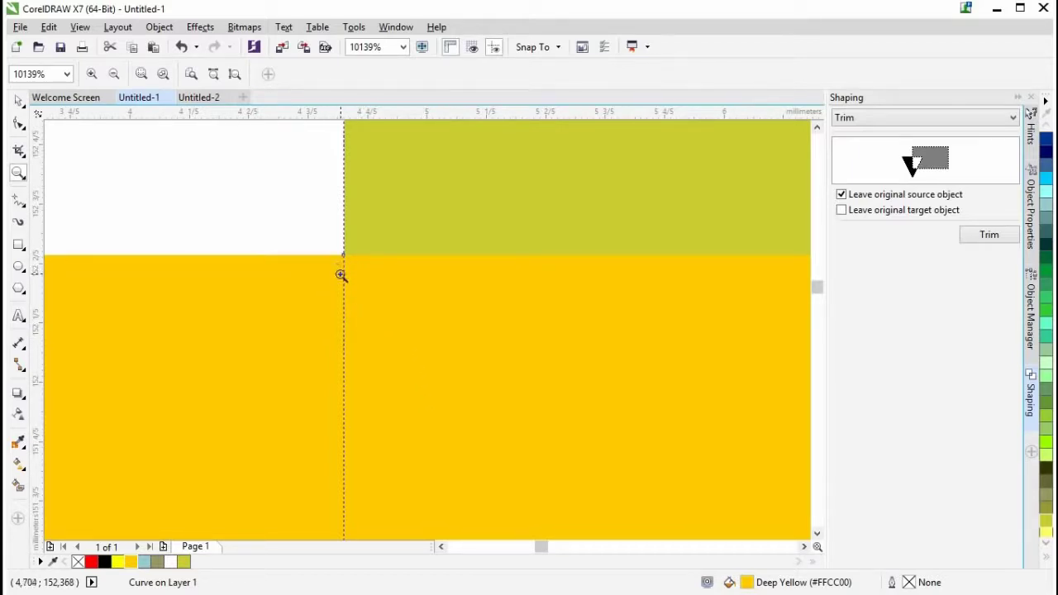
Move the outer half of the A straight across to the rectangle's right edge, snapping its cut side to the guideline.
scroll(336, 279, down, 5)
scroll(332, 263, down, 3)
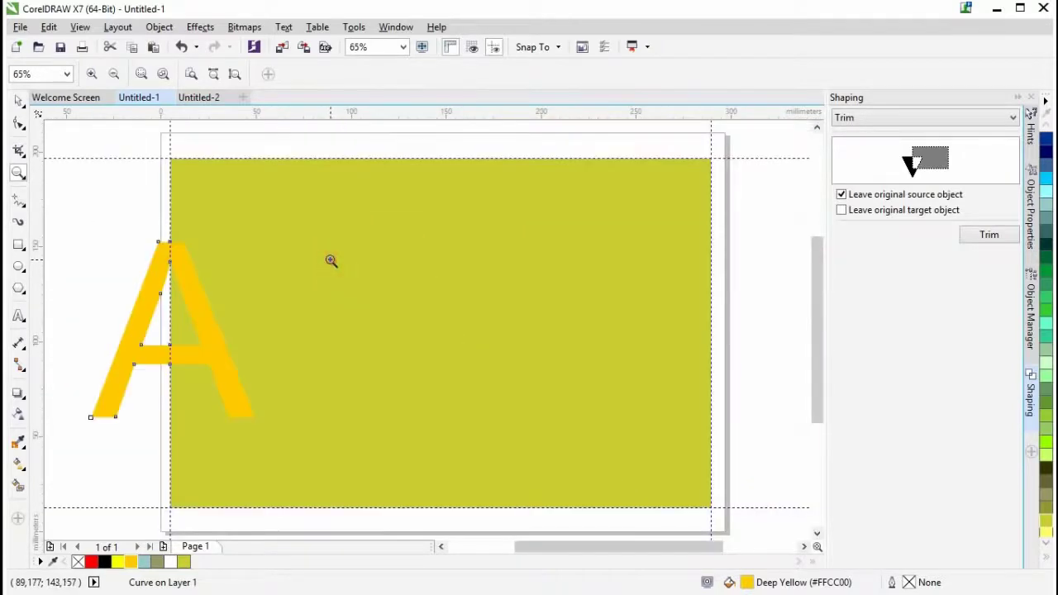
click(18, 100)
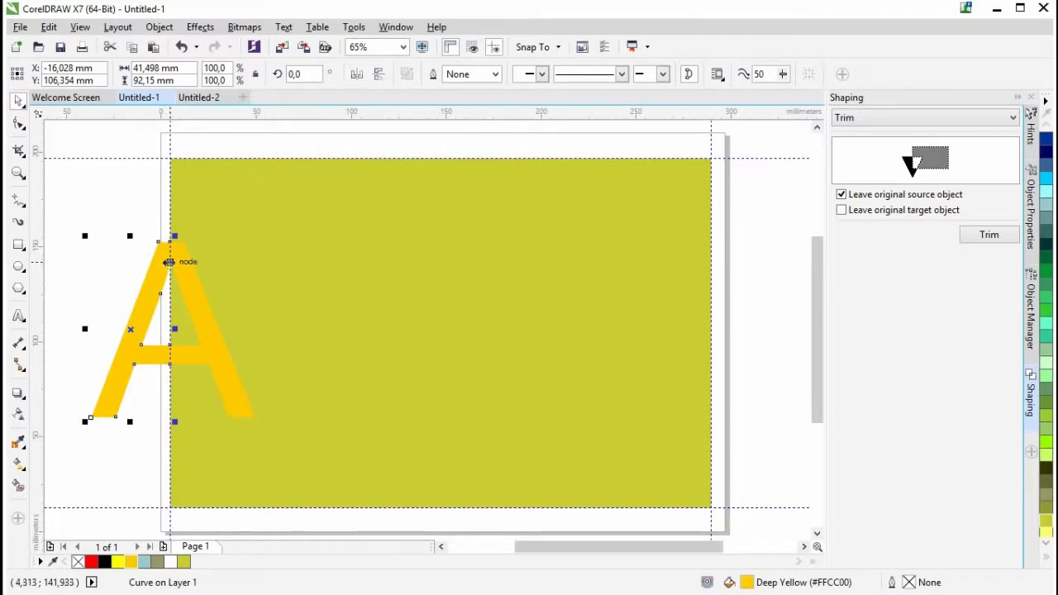
drag(168, 262, 711, 277)
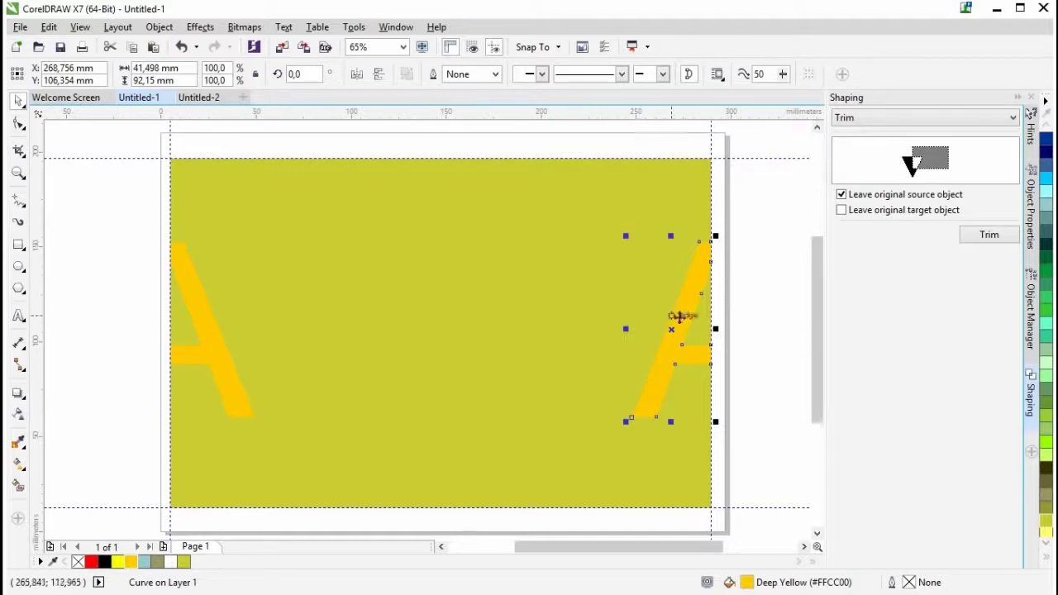
Draw a five-pointed star about 111 by 107 mm and move it to the middle of the green rectangle.
click(739, 306)
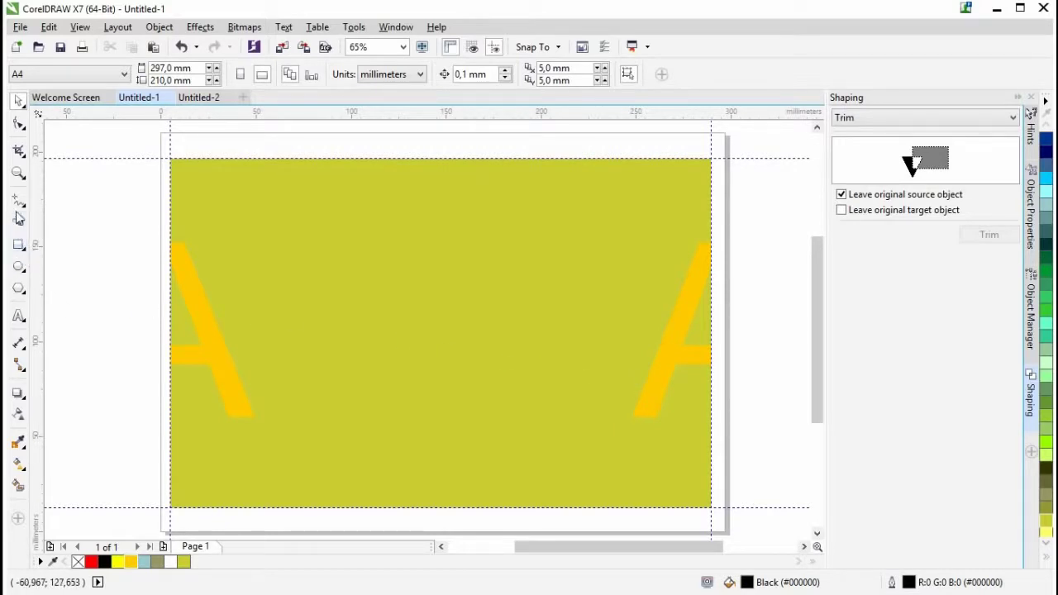
click(21, 248)
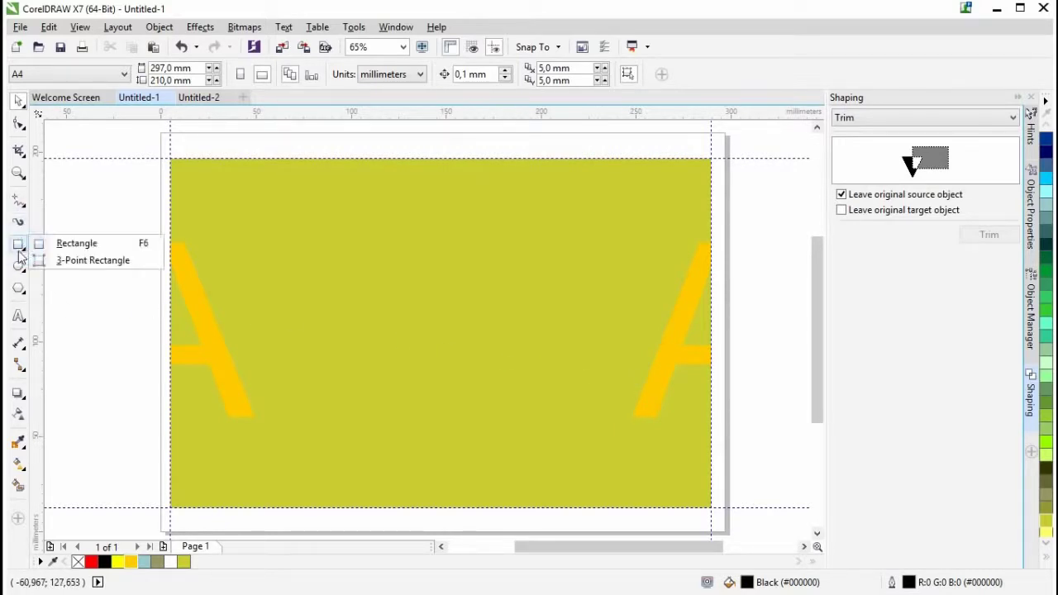
mouse_move(24, 288)
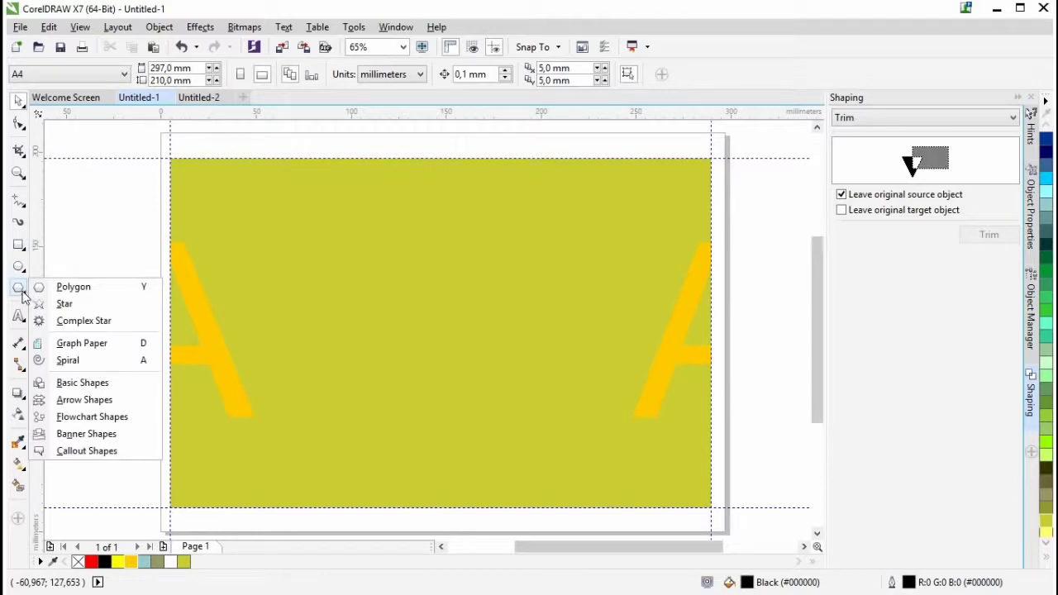
click(63, 305)
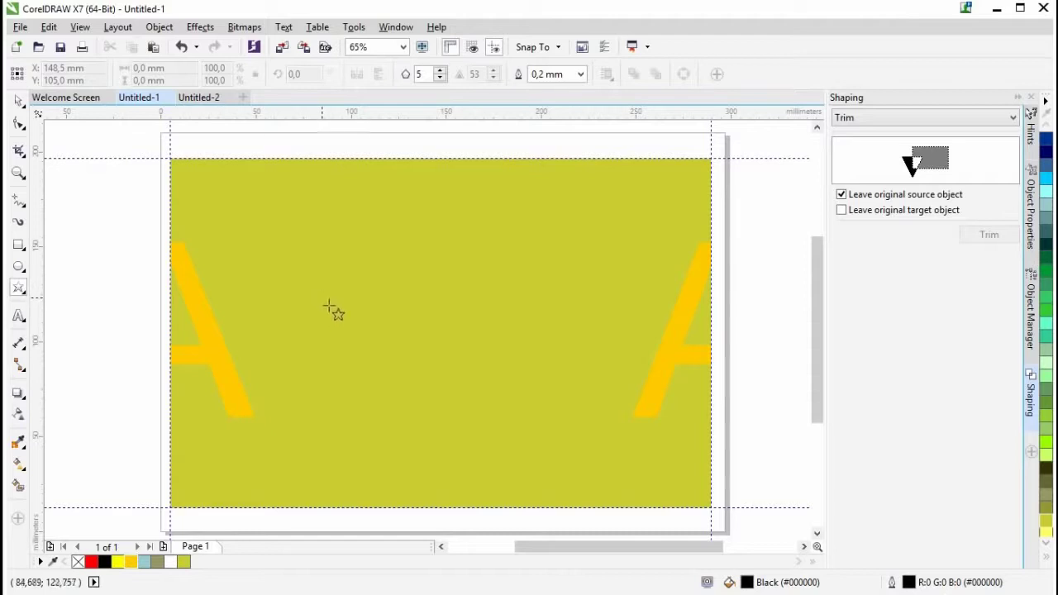
drag(361, 261, 574, 488)
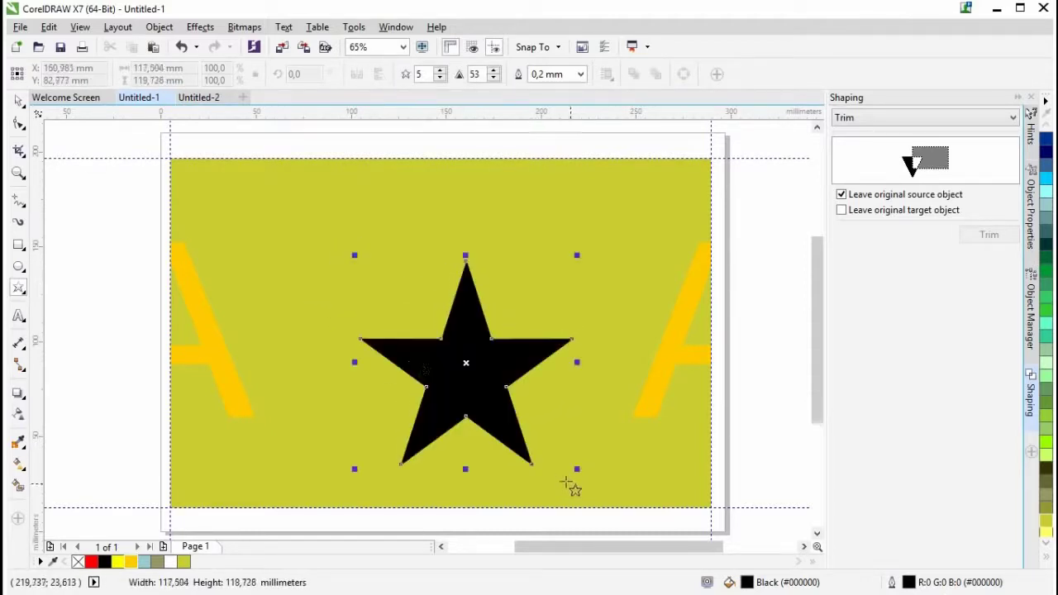
click(18, 123)
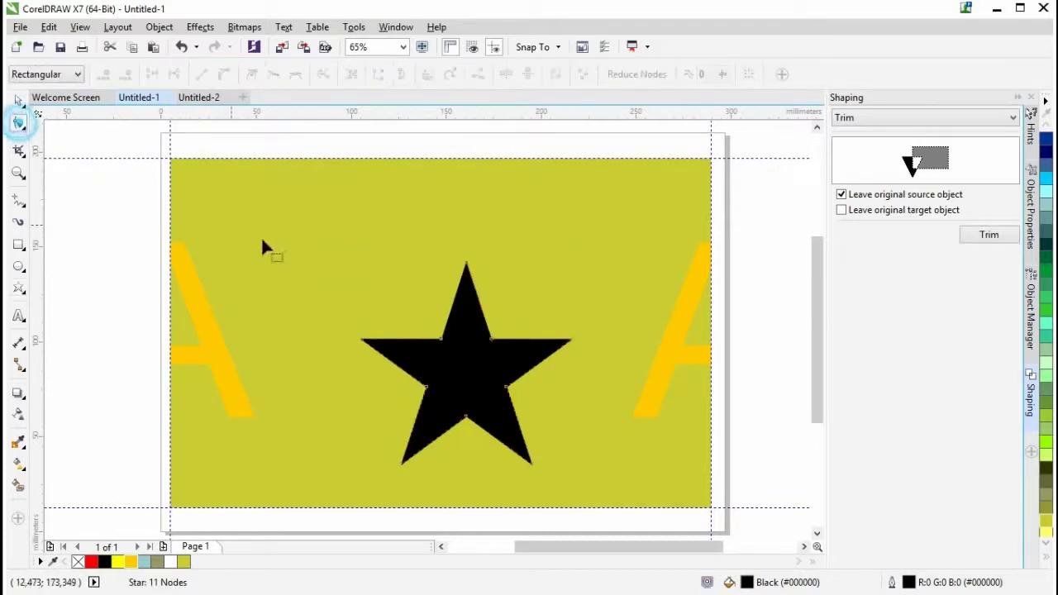
click(18, 100)
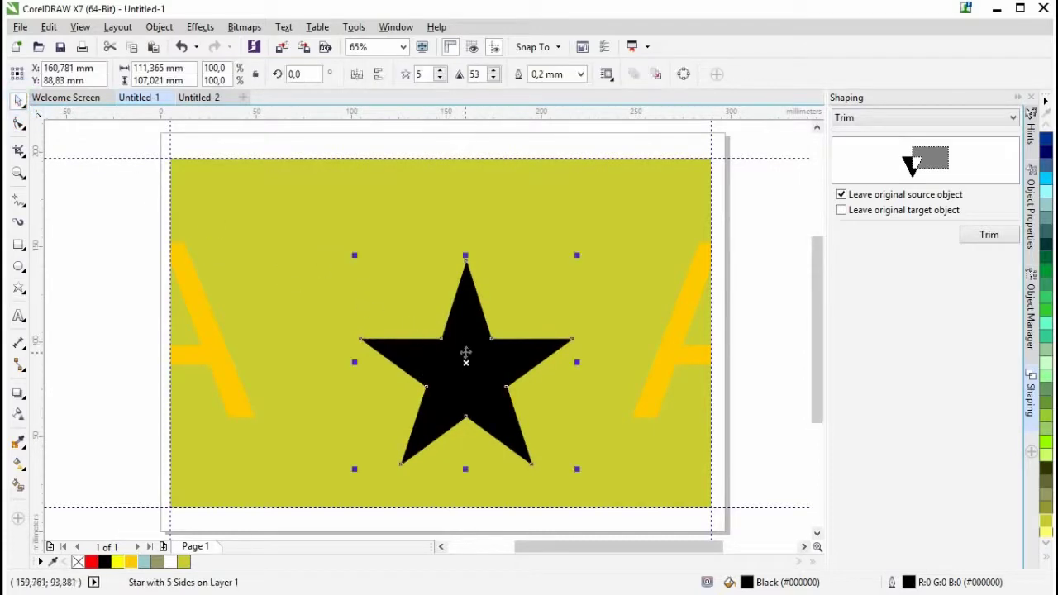
drag(466, 364, 454, 325)
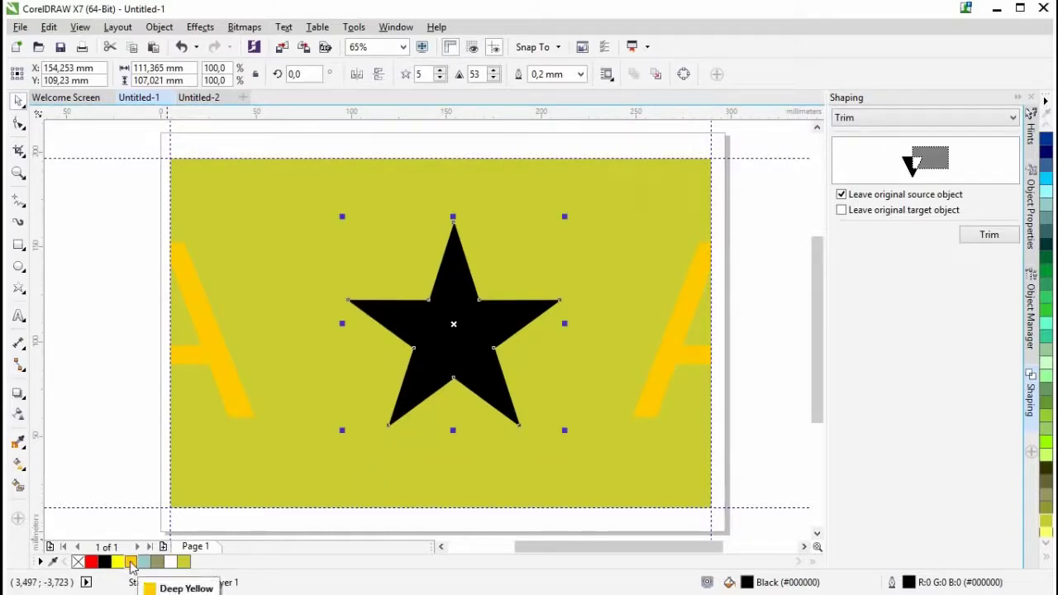
Fill the star with Deep Yellow and remove its outline.
click(131, 562)
click(581, 74)
click(555, 87)
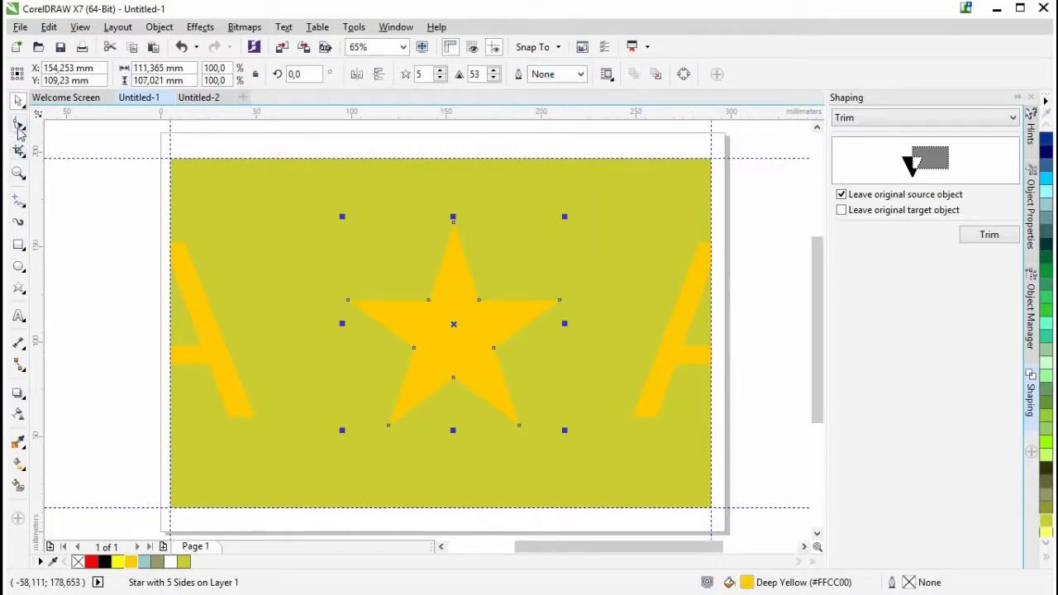
Move the star's inner corners outward with the Shape tool and try to add a node on its upper edge.
click(18, 122)
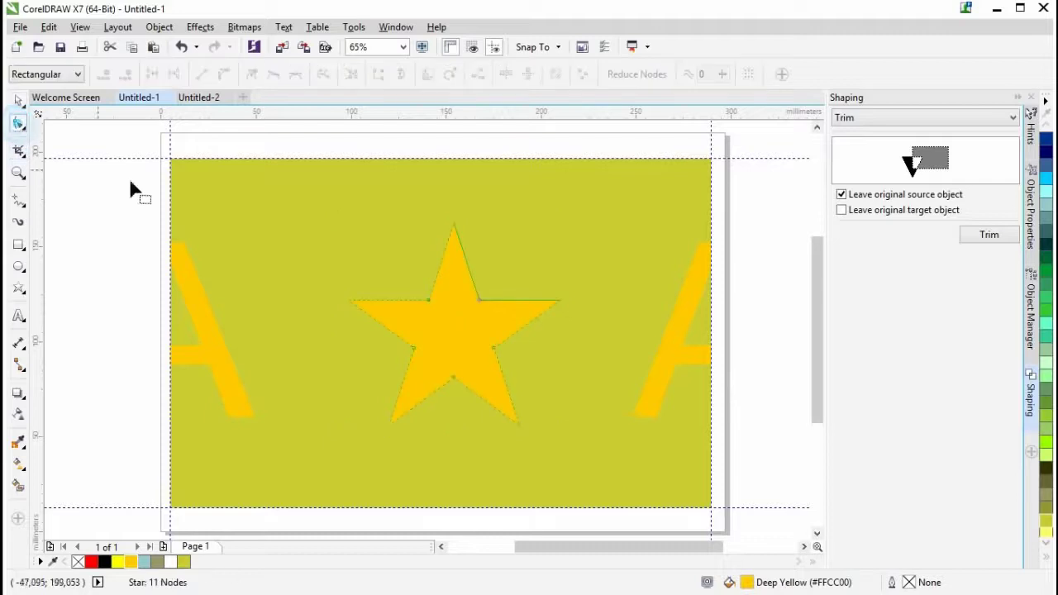
right_click(440, 262)
key(Escape)
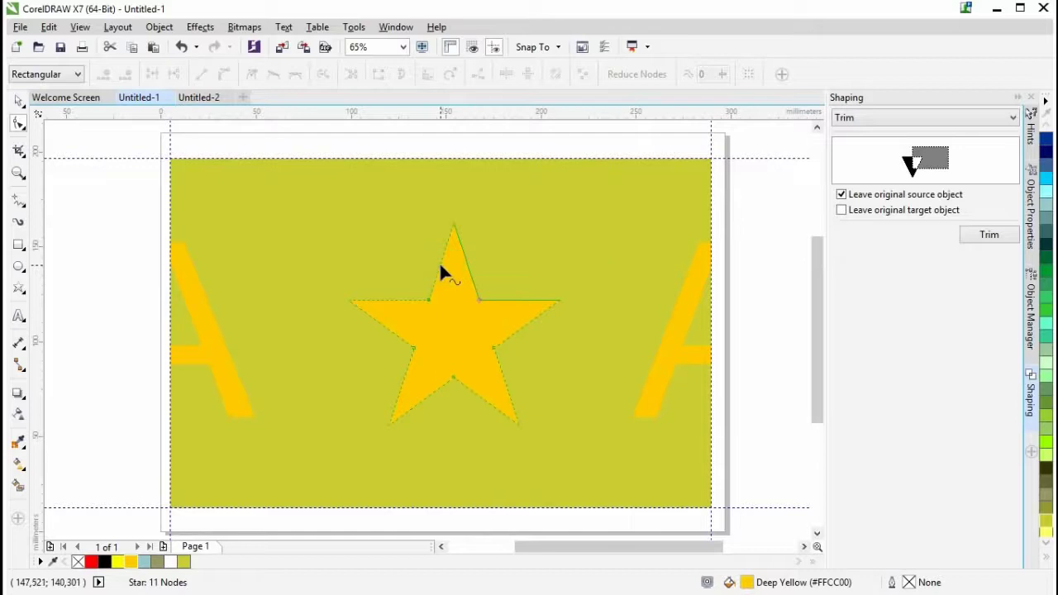
right_click(439, 262)
click(431, 298)
drag(428, 296, 413, 281)
right_click(435, 252)
click(428, 266)
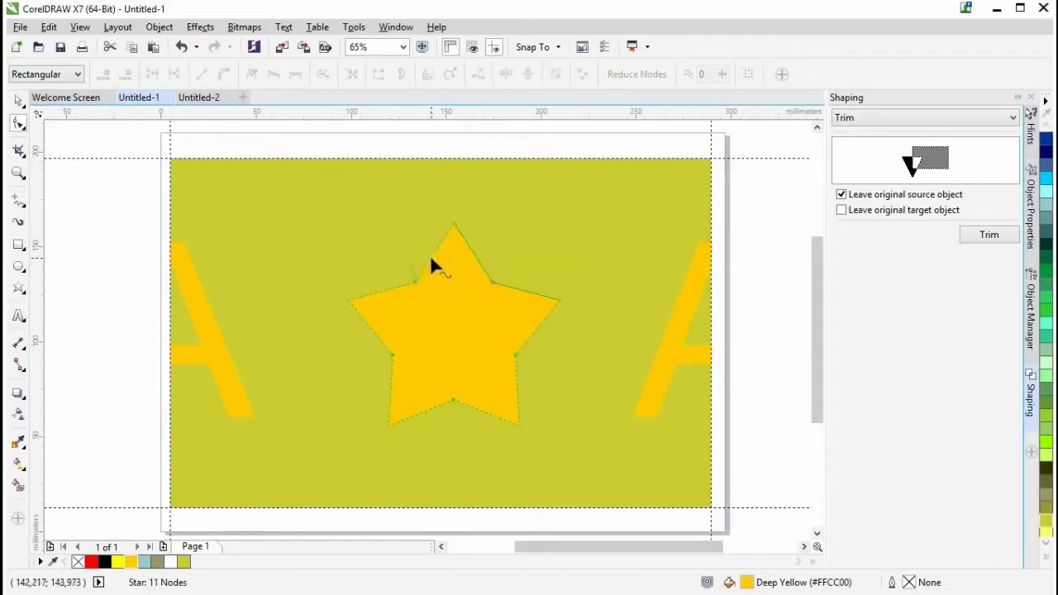
right_click(431, 256)
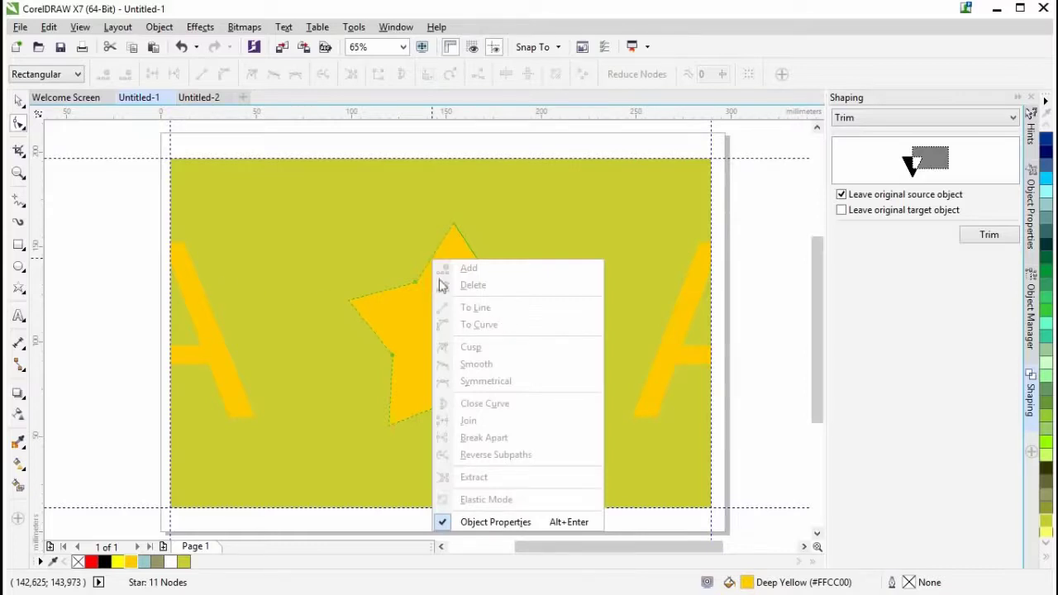
Undo all the star's edits, including drawing it.
click(182, 47)
click(182, 47)
click(182, 48)
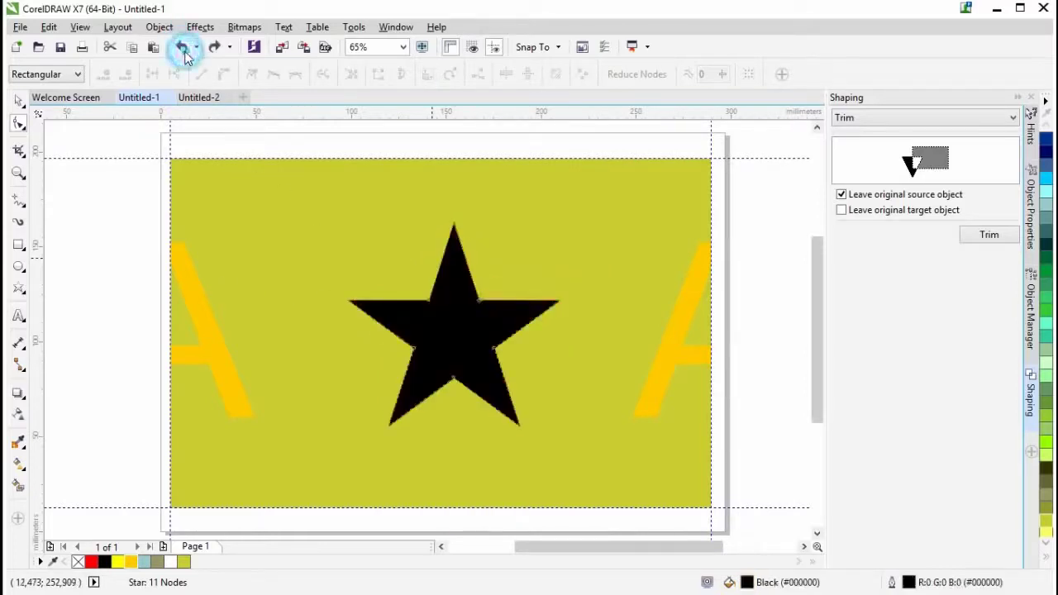
click(182, 48)
click(183, 48)
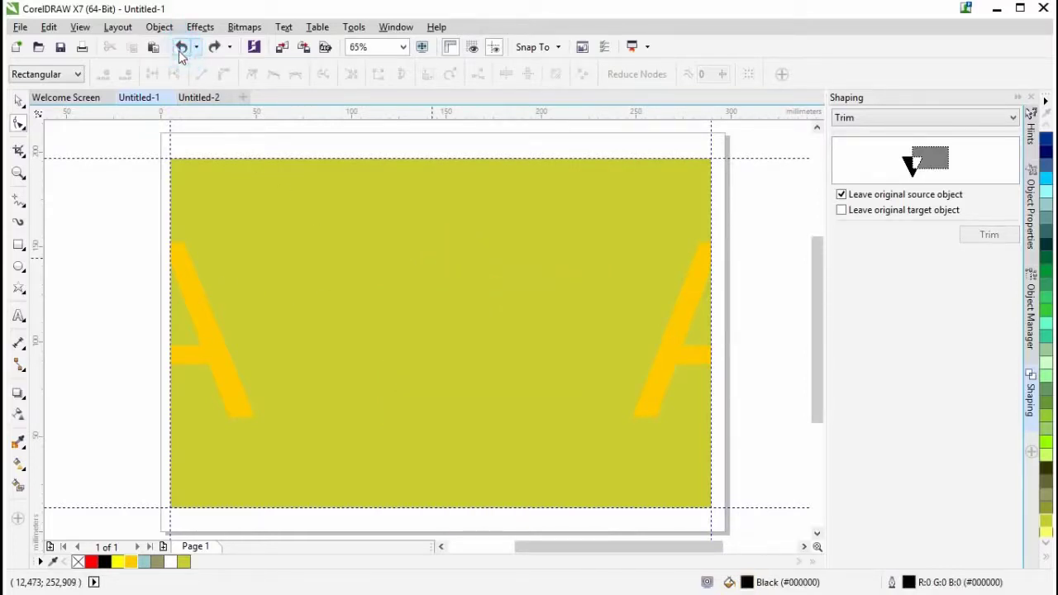
Draw a five-sided polygon about 106 by 100 mm and place it in the middle of the green rectangle.
click(19, 288)
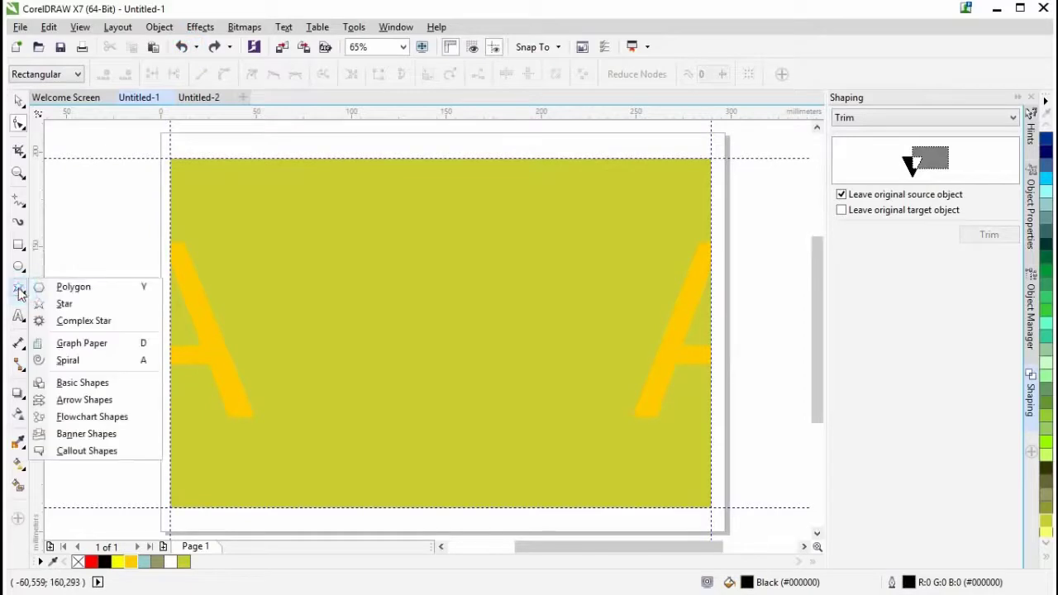
click(59, 286)
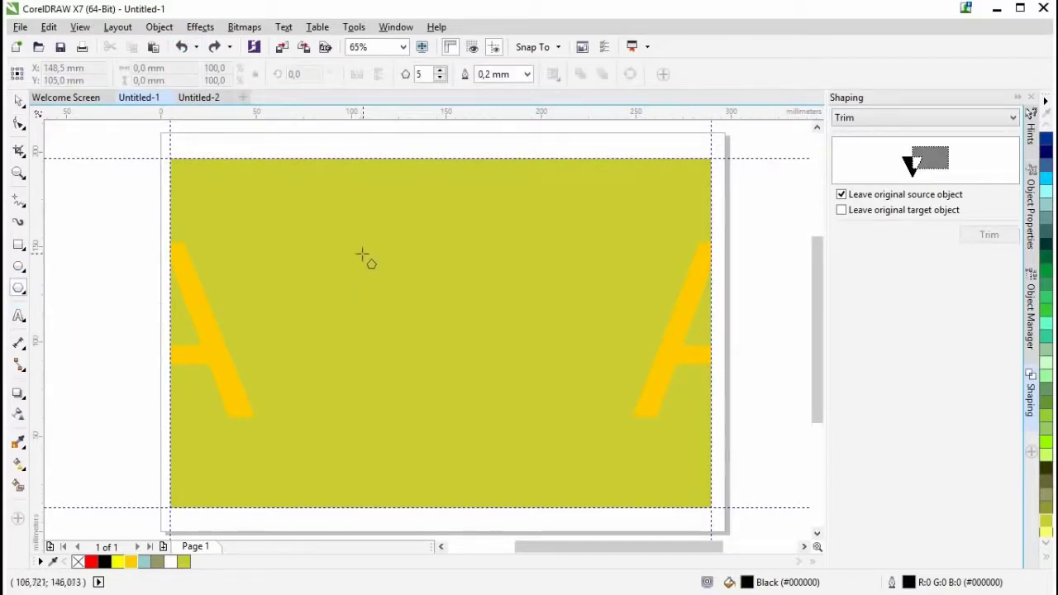
drag(351, 241, 564, 439)
drag(458, 341, 451, 325)
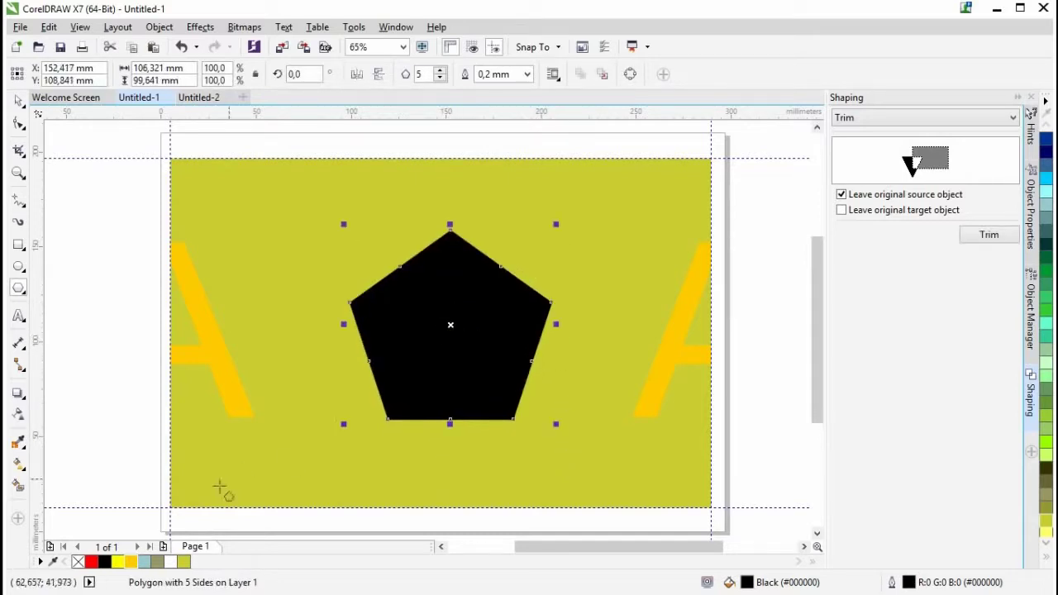
Fill the pentagon with Deep Yellow and remove its outline.
click(133, 561)
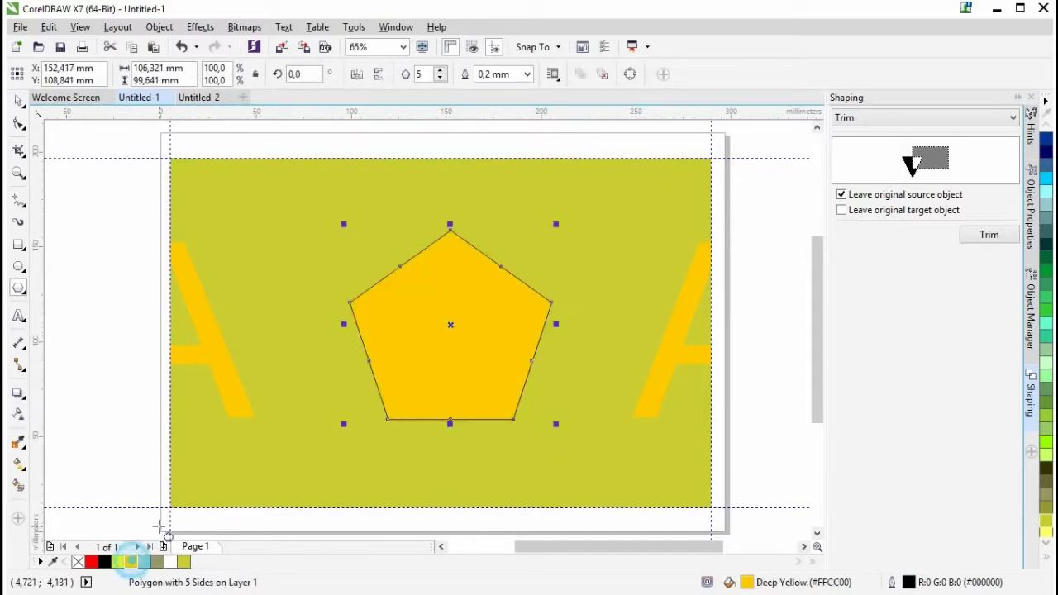
click(527, 75)
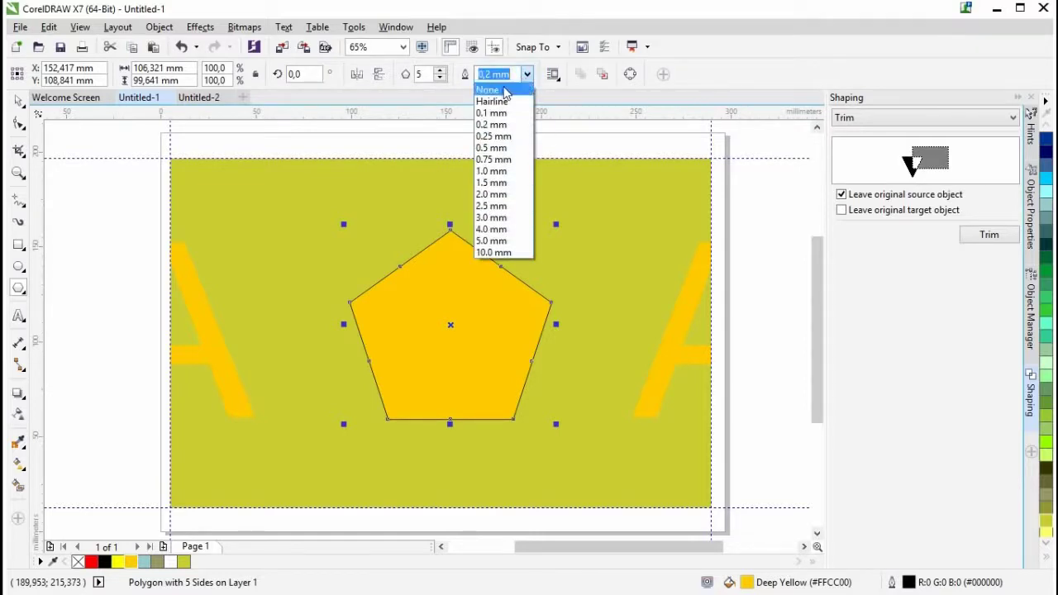
click(957, 60)
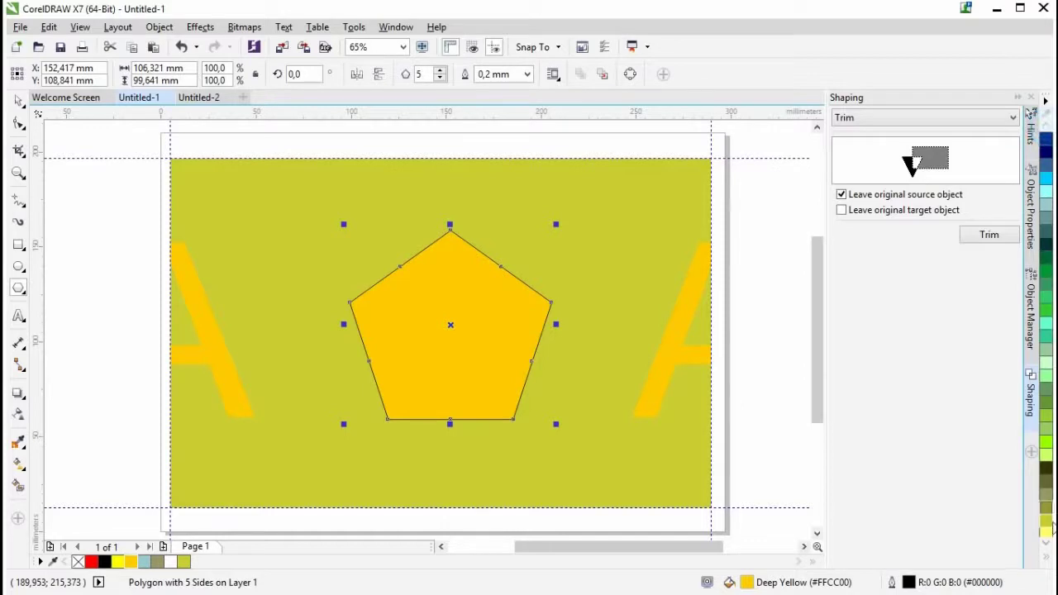
click(1045, 545)
click(1047, 560)
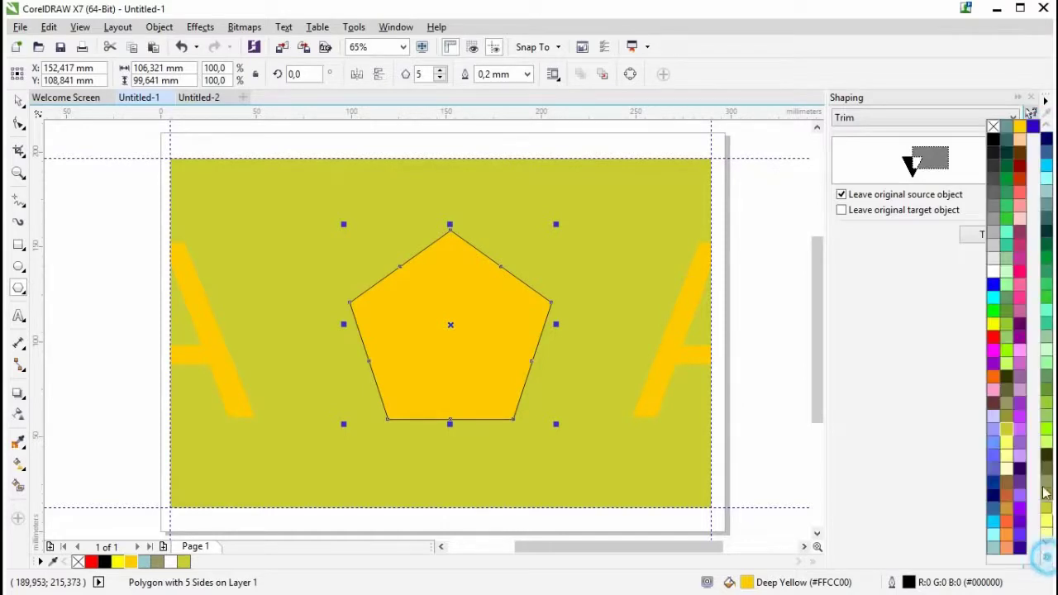
right_click(994, 128)
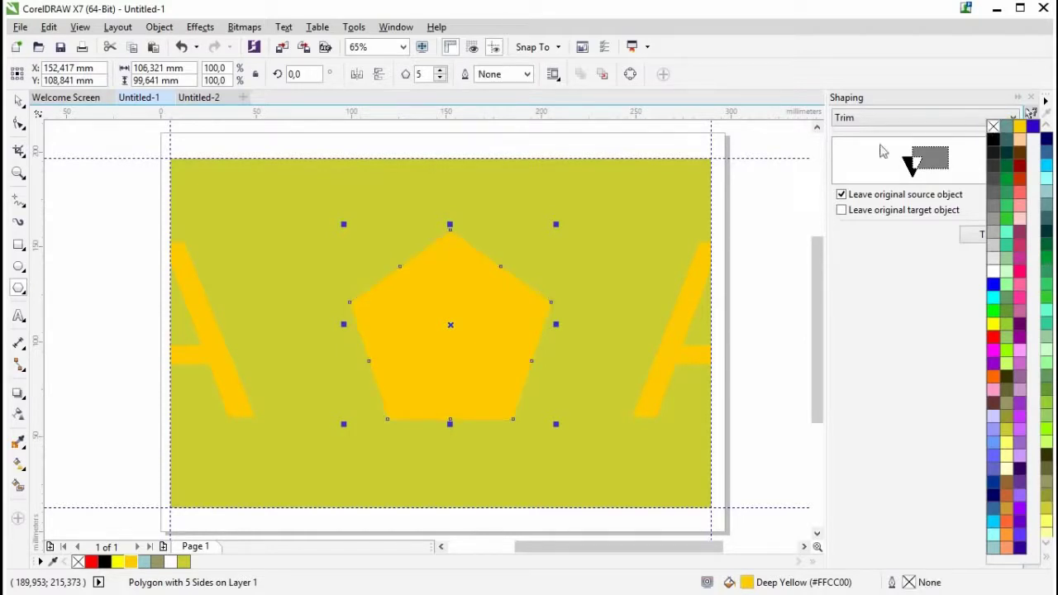
click(108, 245)
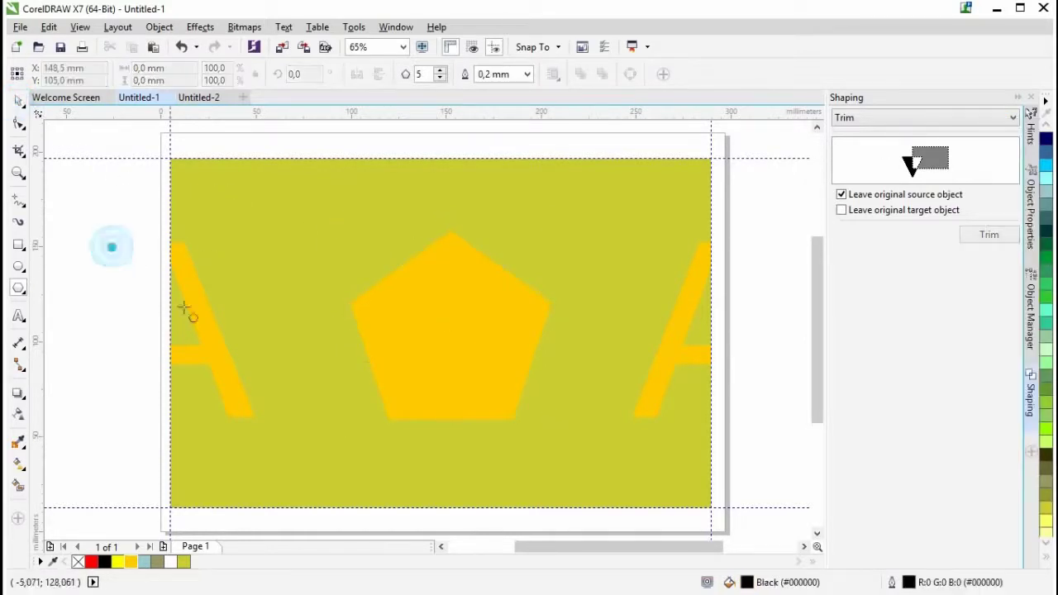
Pull the pentagon's side midpoints inward into a star, and add a node on one edge of each point, pulled outward.
click(18, 122)
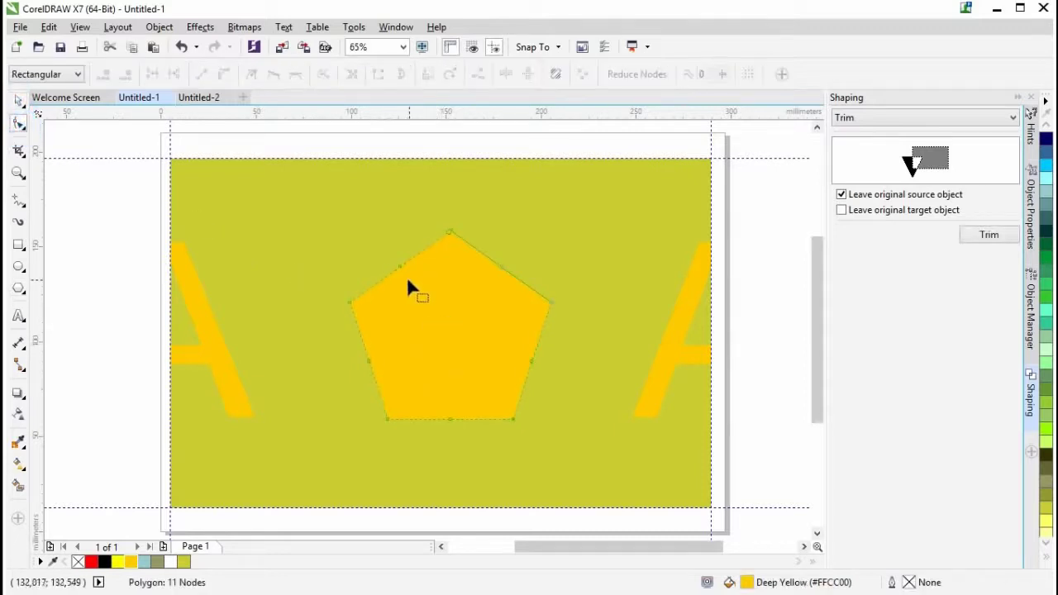
drag(400, 267, 409, 282)
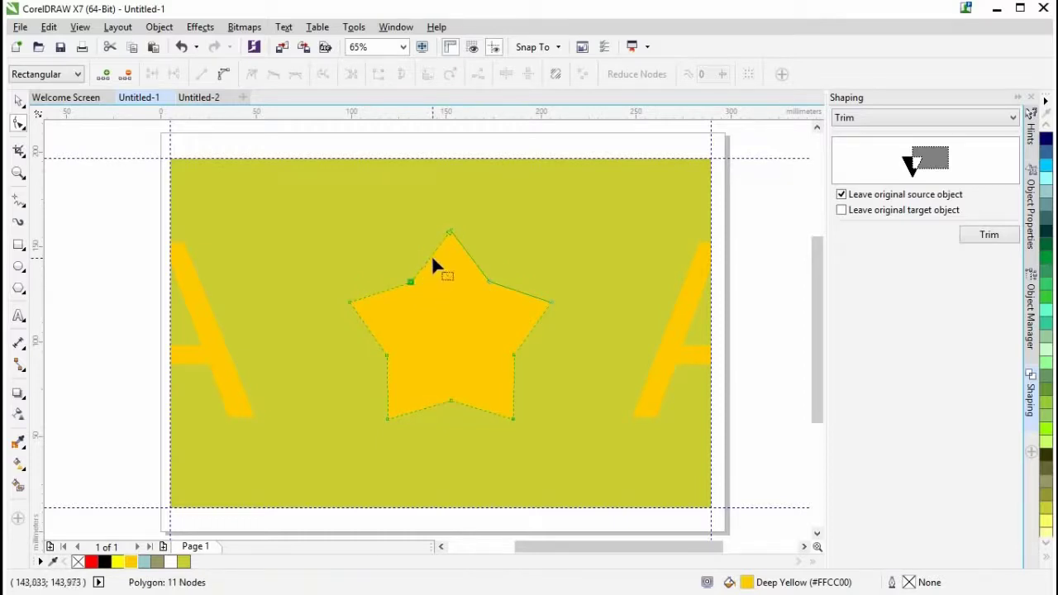
right_click(431, 253)
click(447, 266)
click(430, 252)
drag(431, 250, 404, 246)
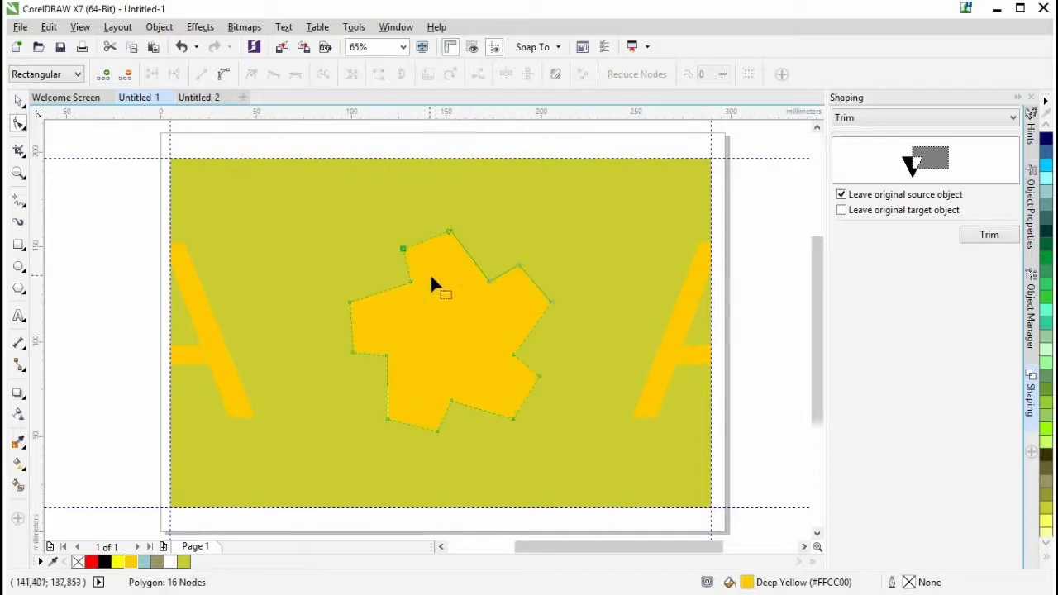
Add a matching outward node on the other edge of each point and extend the tips to form five angular petals.
right_click(471, 257)
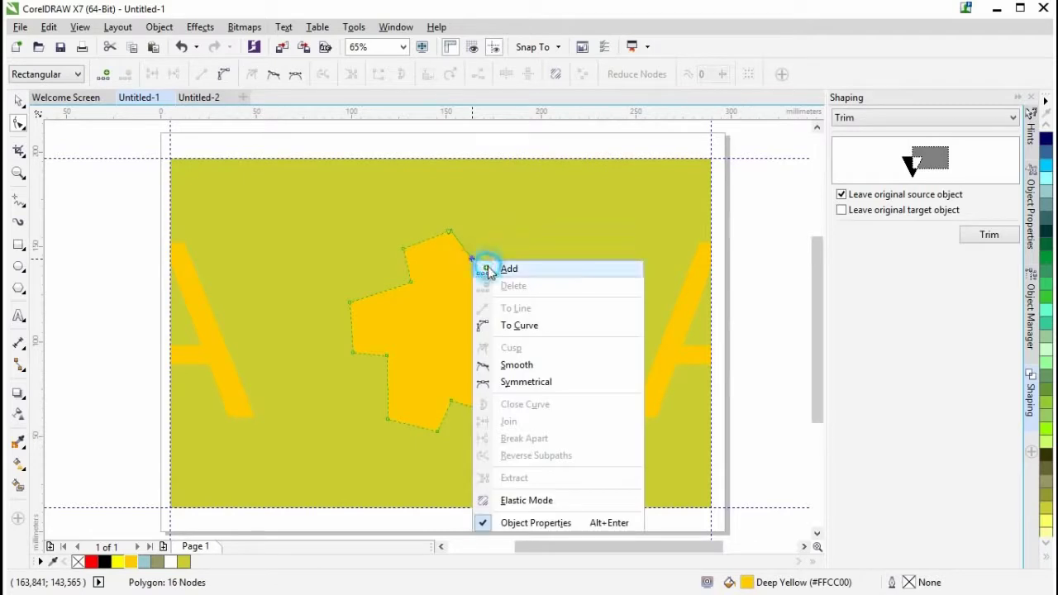
click(487, 269)
drag(471, 259, 490, 236)
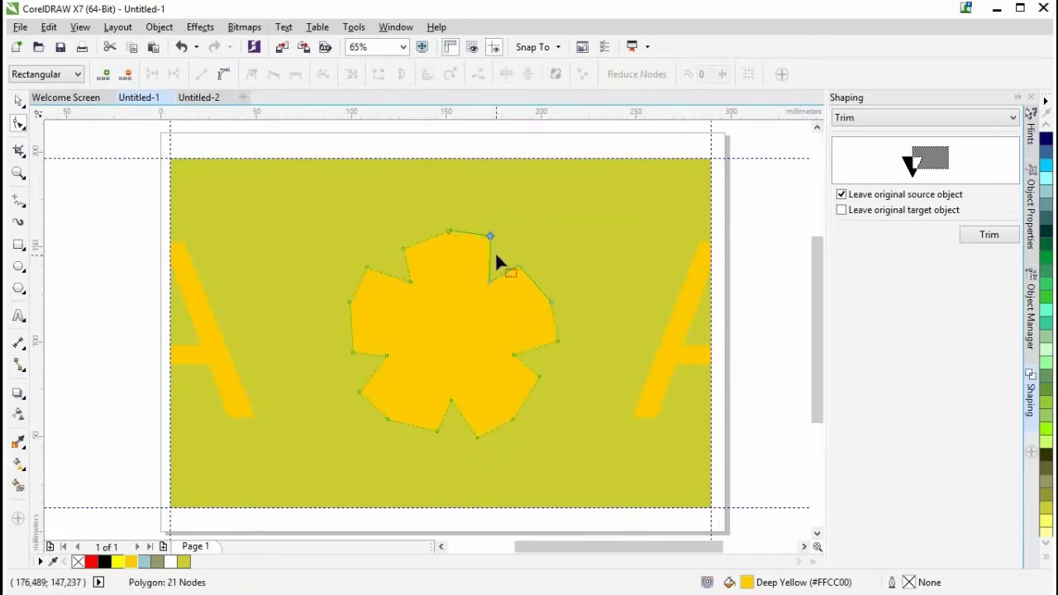
drag(347, 301, 328, 302)
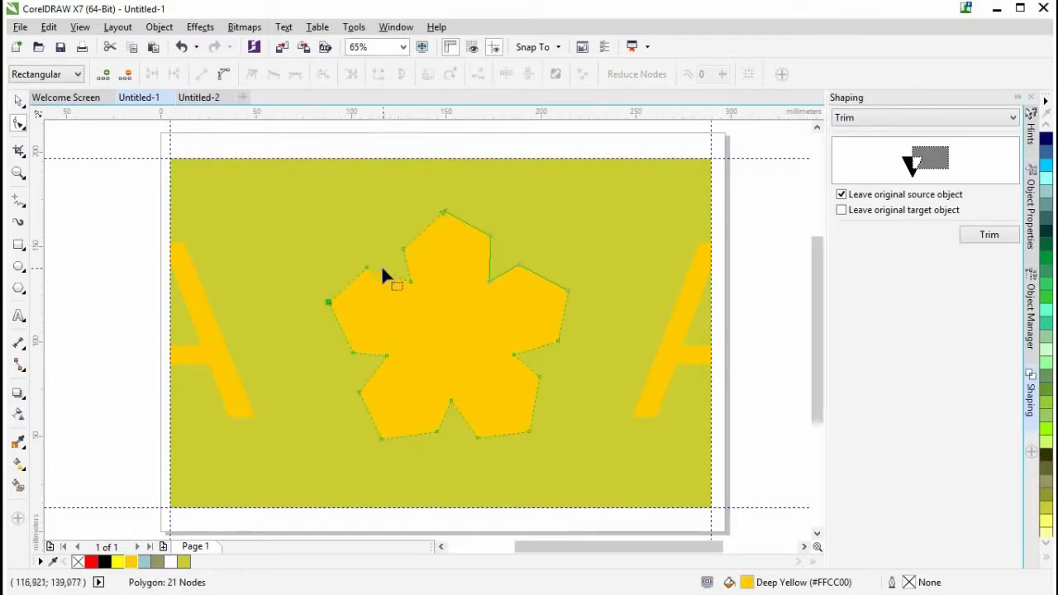
Try converting the petals' outer edges to curves and bending them inward, and undo the bend.
right_click(347, 281)
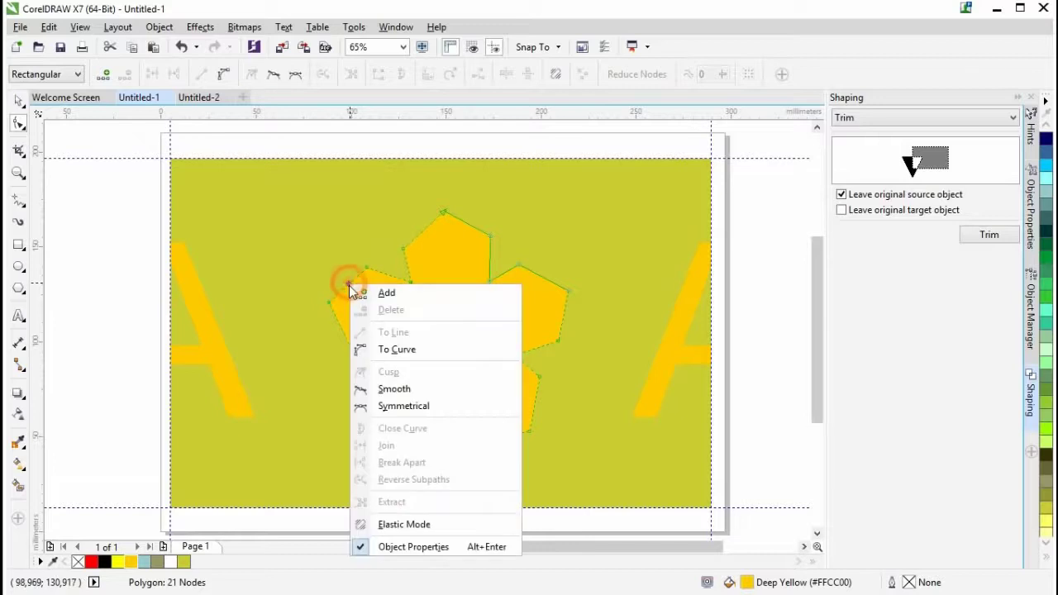
click(398, 348)
drag(349, 280, 362, 298)
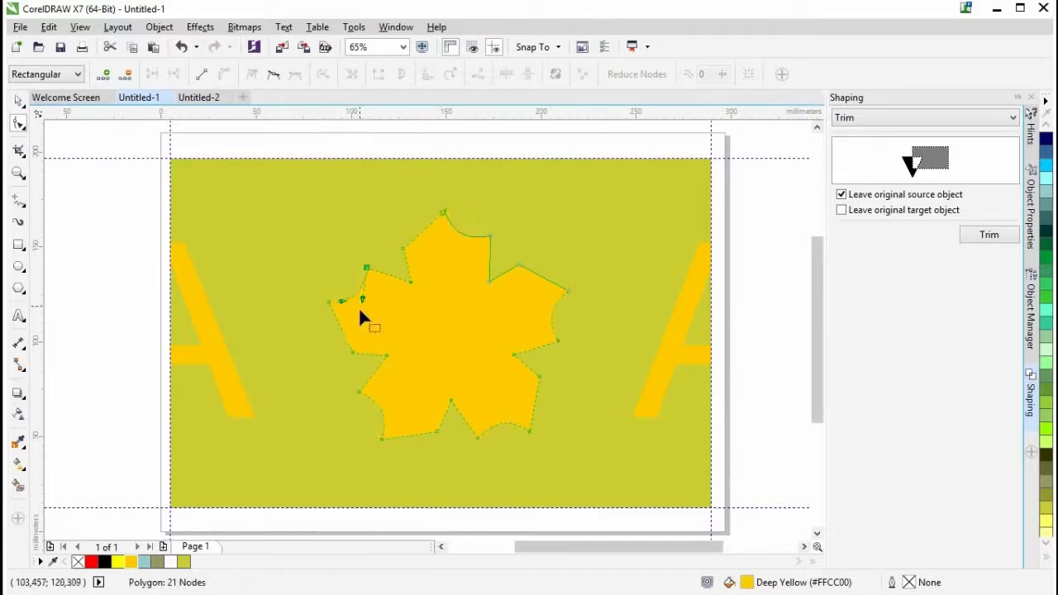
click(182, 47)
click(182, 47)
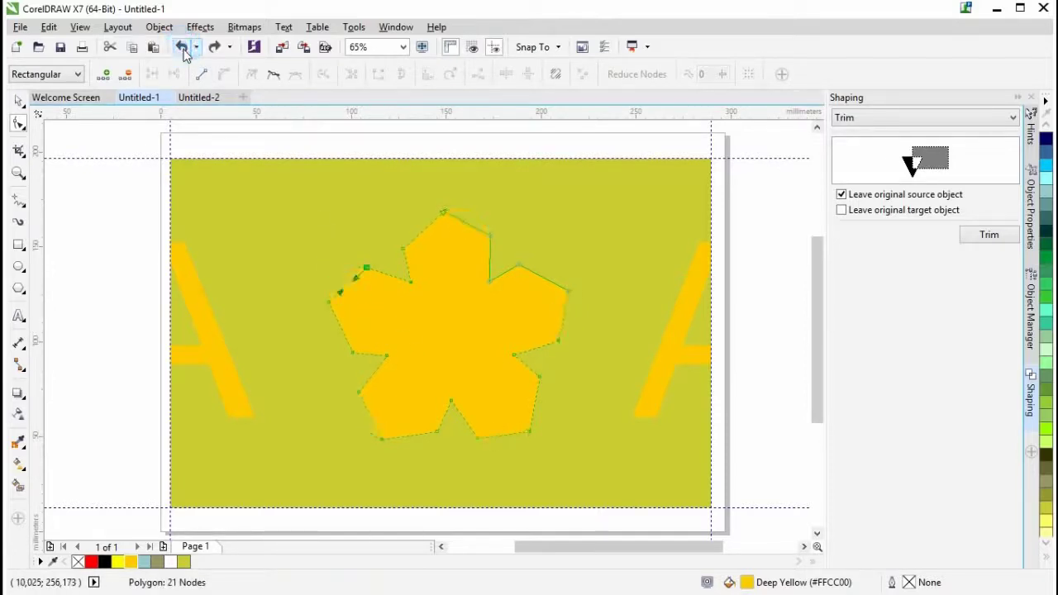
Draw a circle about 40 mm in diameter and position it at the centre of the flower.
click(18, 100)
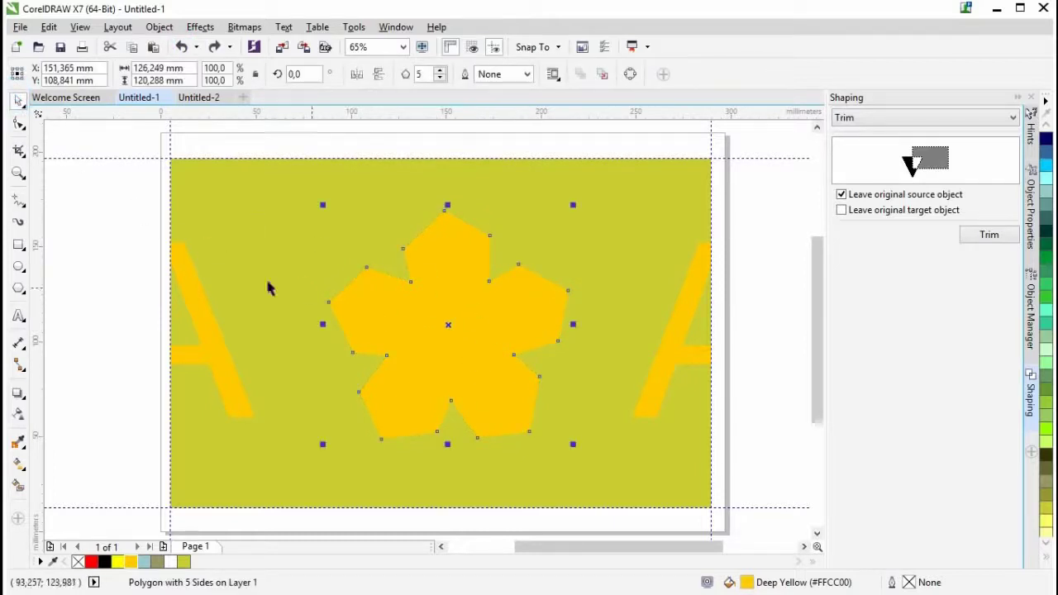
click(18, 266)
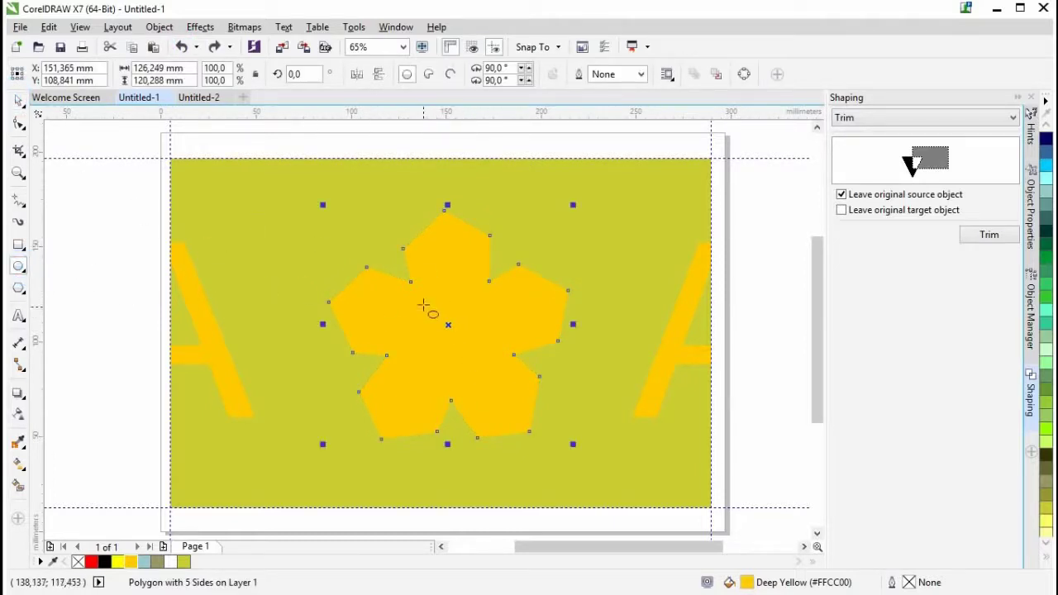
drag(421, 298, 494, 376)
drag(457, 333, 450, 335)
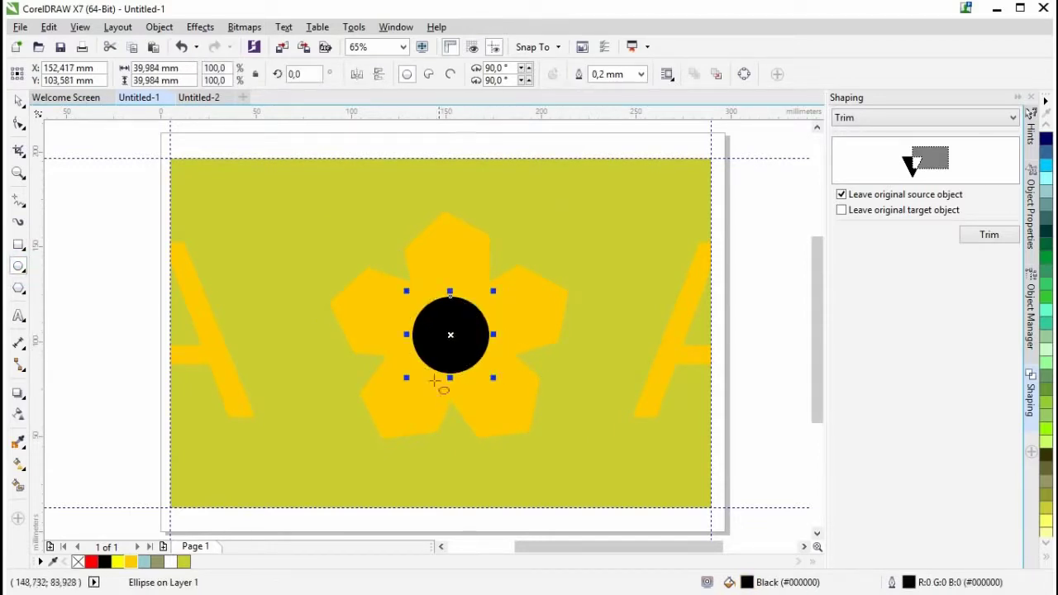
Remove the centre circle's outline and fill it with Yellow.
click(171, 561)
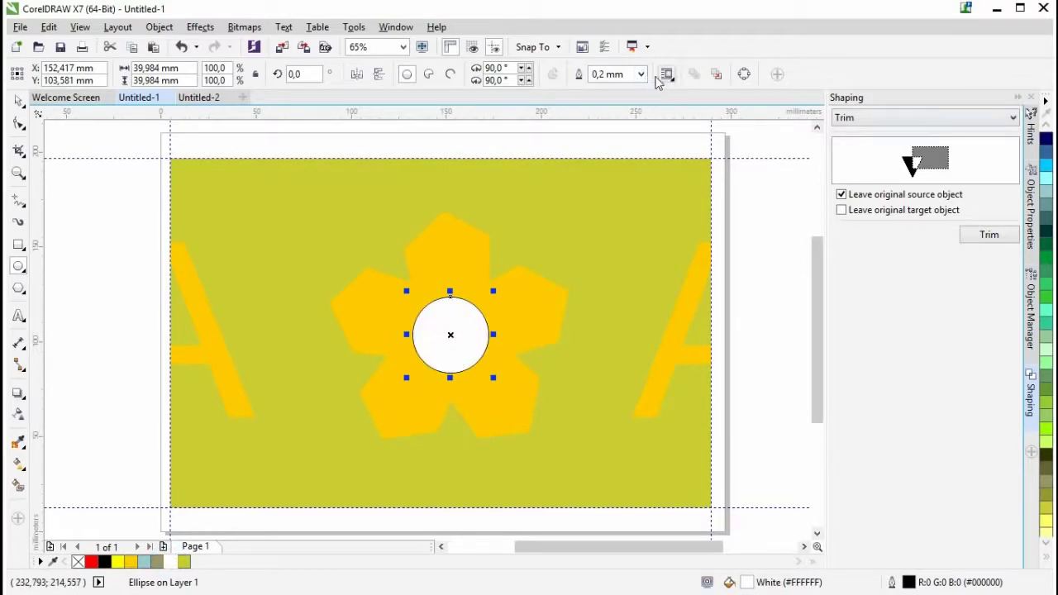
click(640, 75)
click(602, 89)
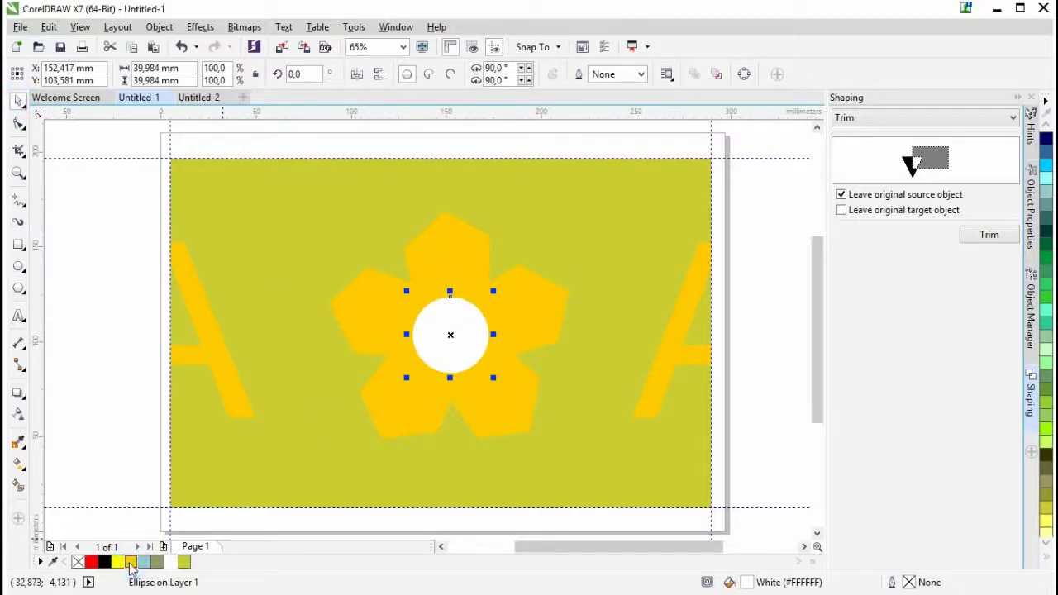
drag(129, 565, 169, 586)
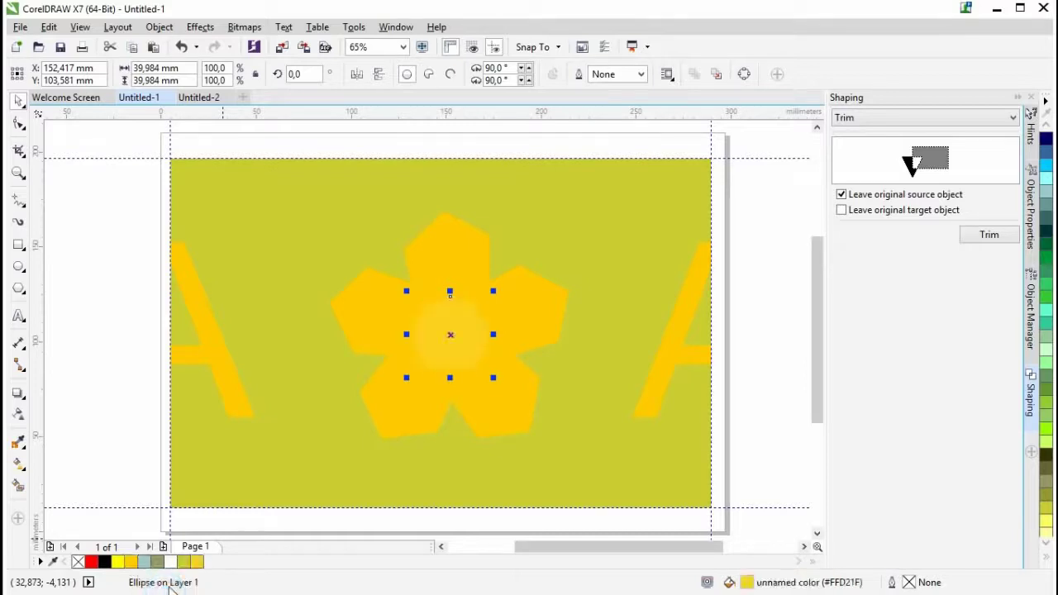
click(118, 561)
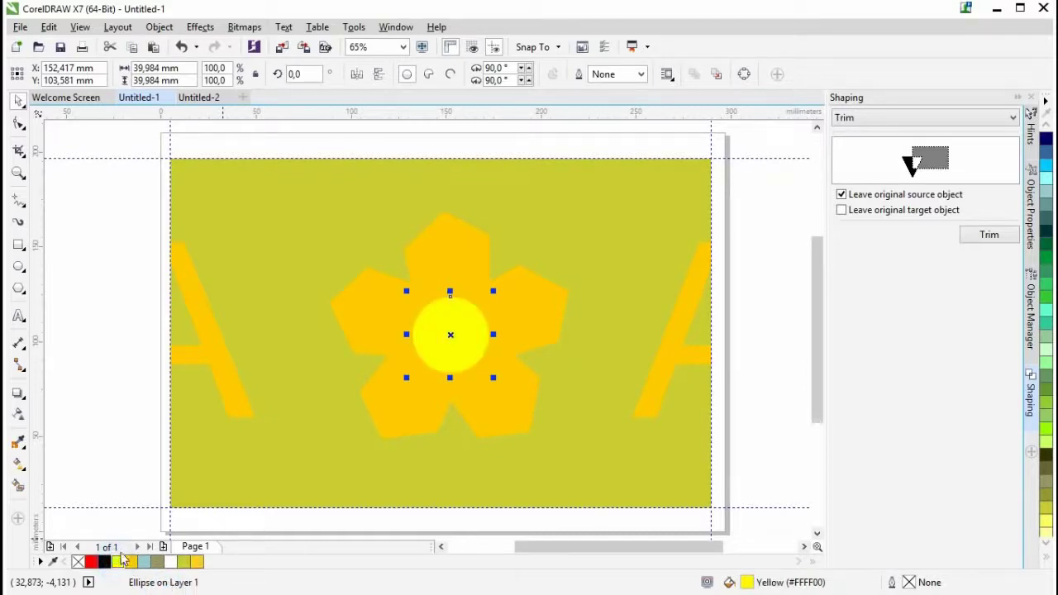
click(90, 171)
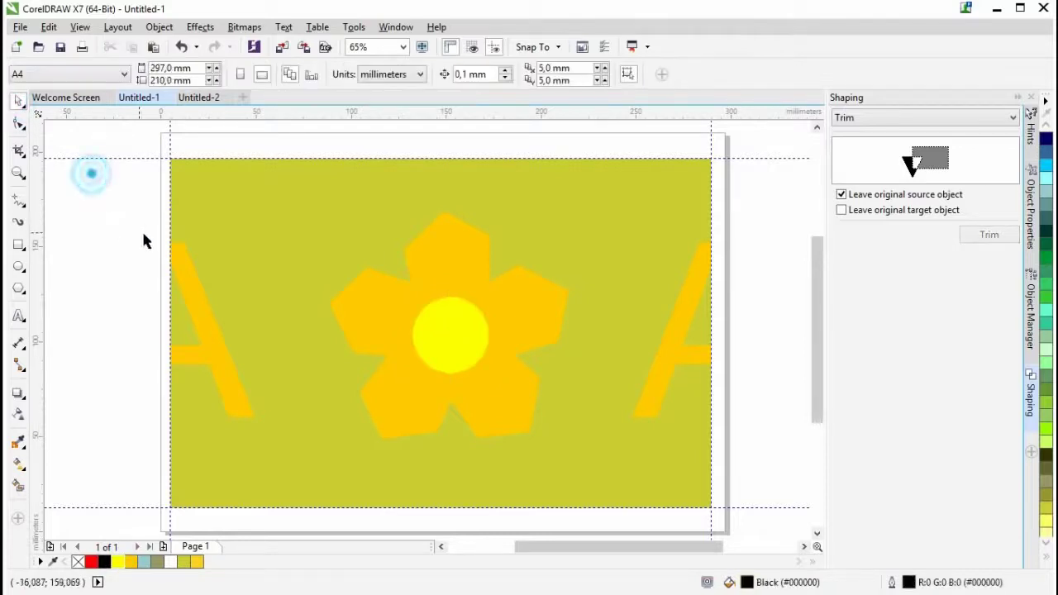
Create a vector pattern from all the tile artwork, with the pattern area snapped to the green rectangle's corners.
drag(818, 293, 824, 363)
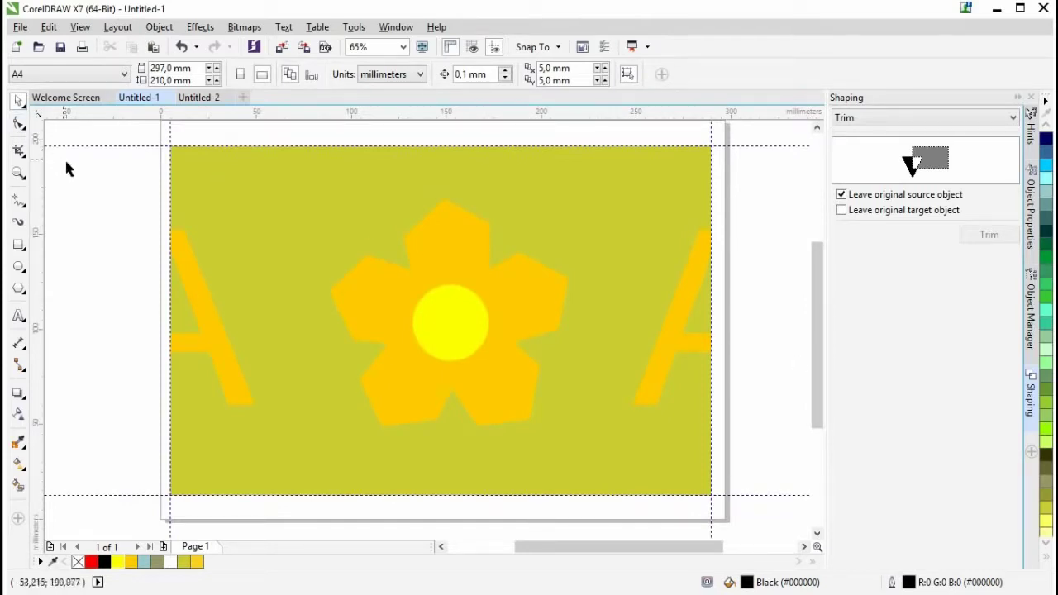
drag(128, 130, 765, 523)
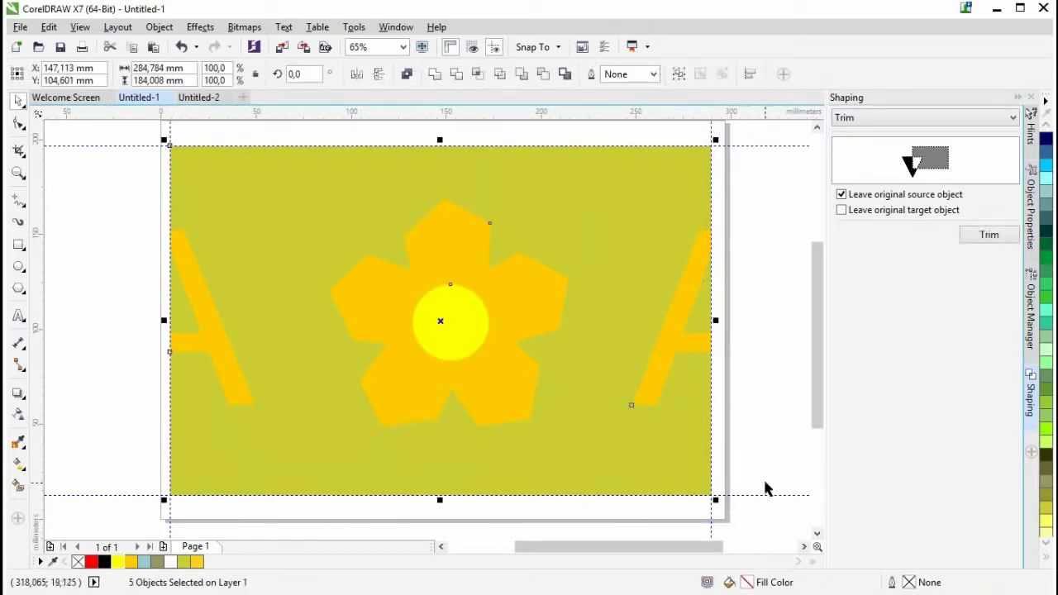
click(358, 30)
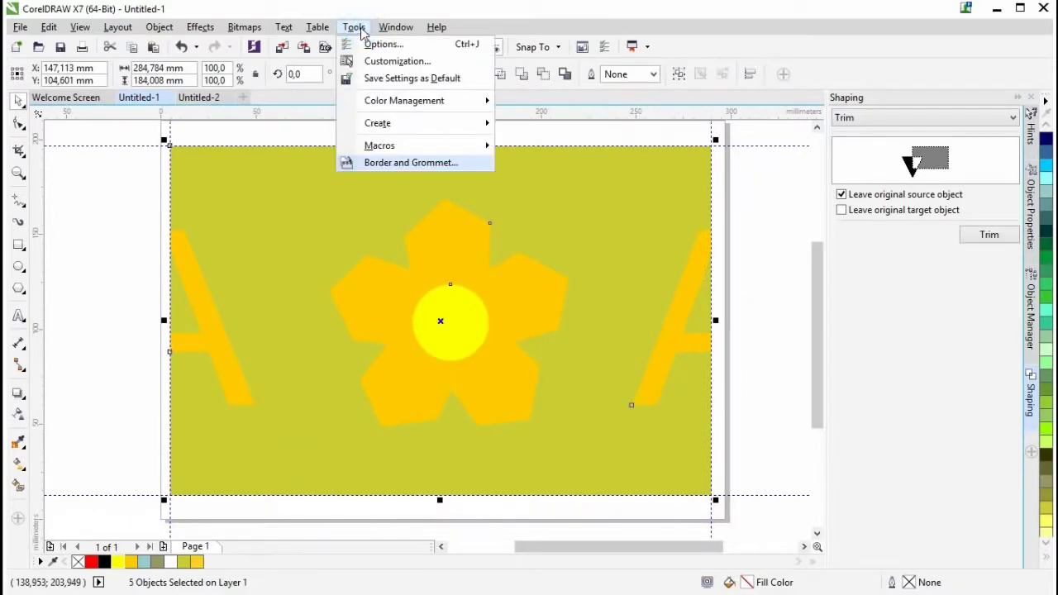
mouse_move(413, 128)
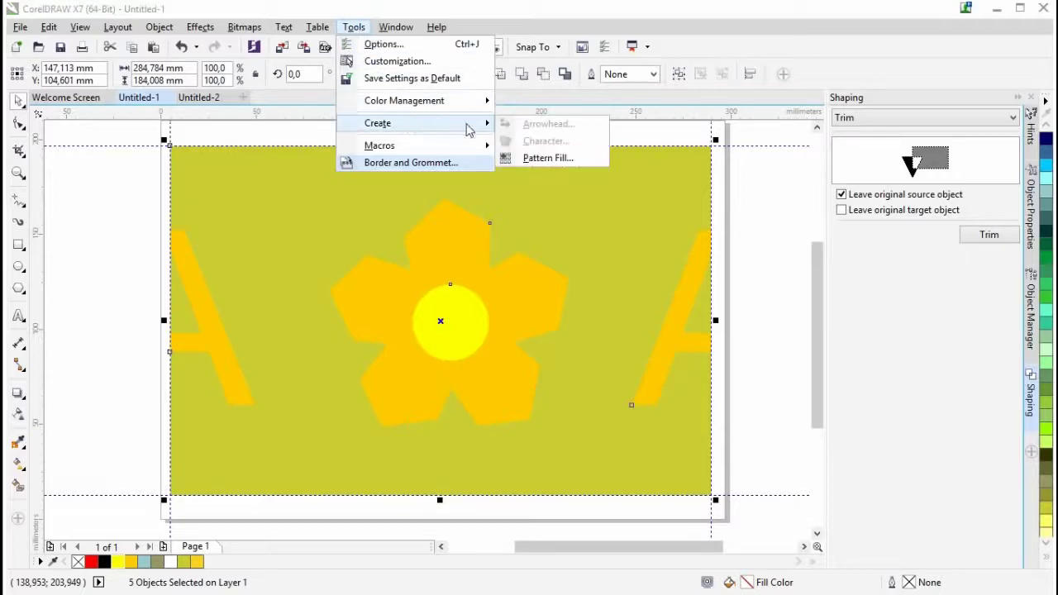
click(572, 158)
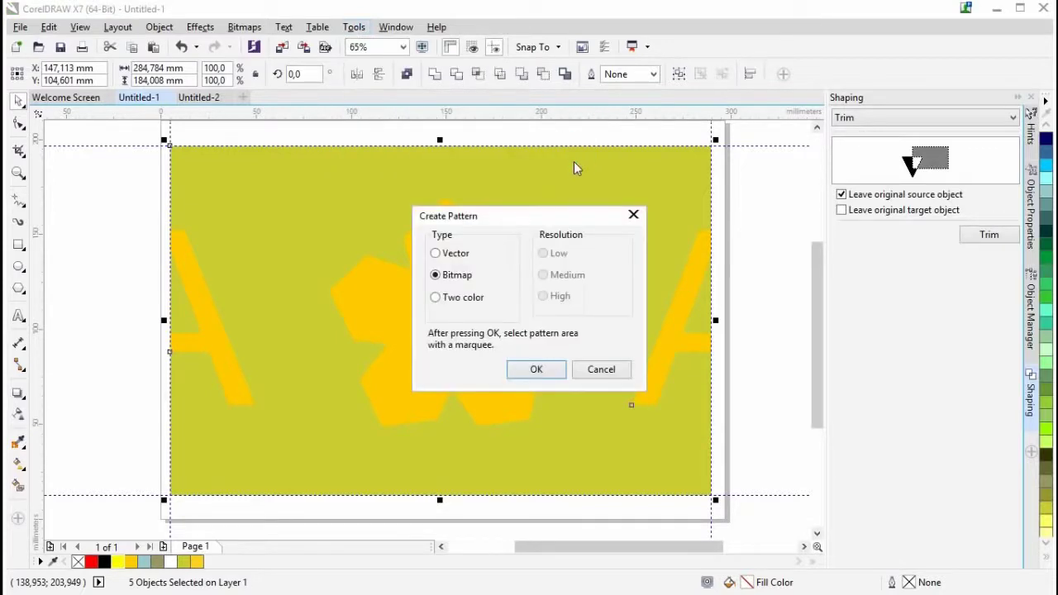
click(436, 254)
click(536, 370)
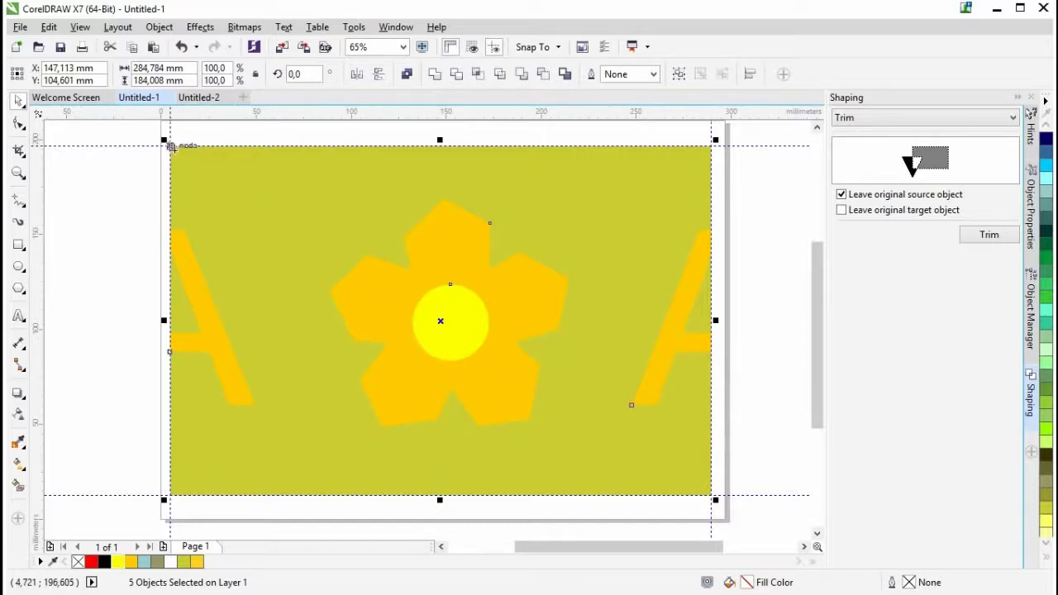
drag(169, 146, 710, 496)
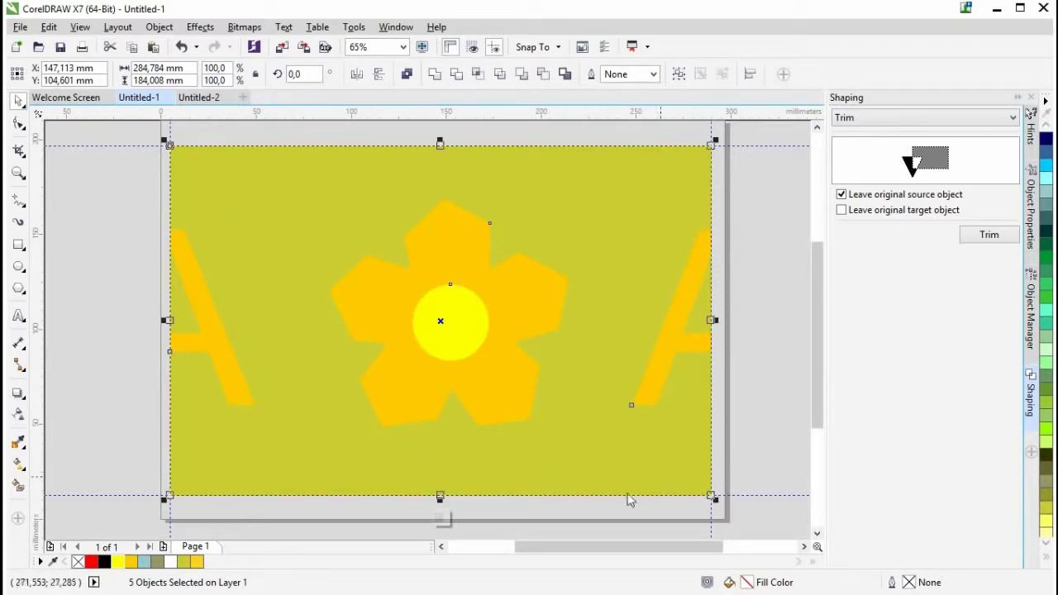
click(441, 517)
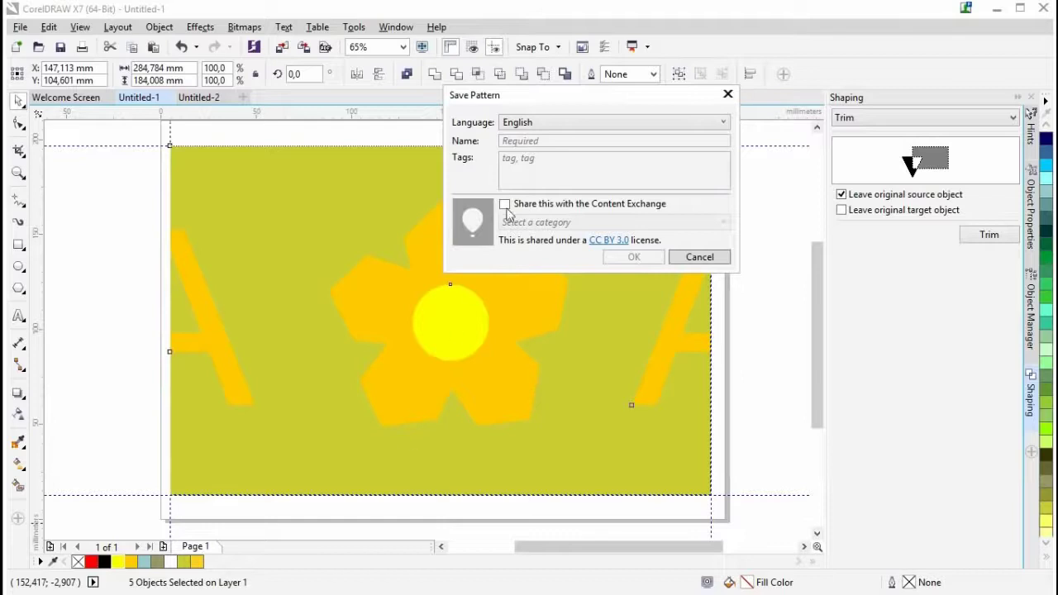
Save the pattern as A-FlowerPattern without tags and deselect the artwork.
drag(570, 99, 521, 139)
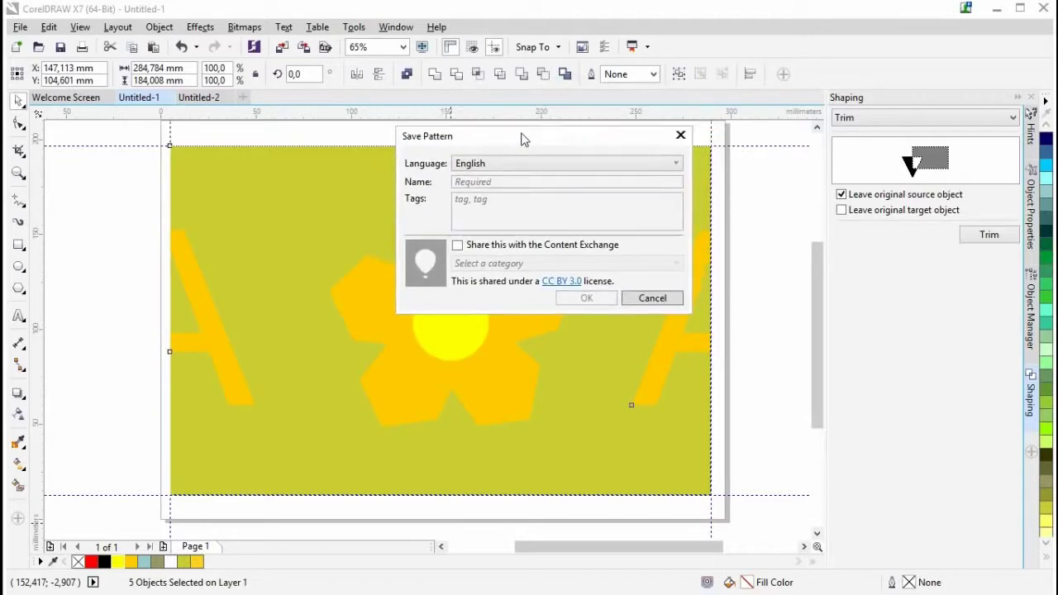
click(493, 181)
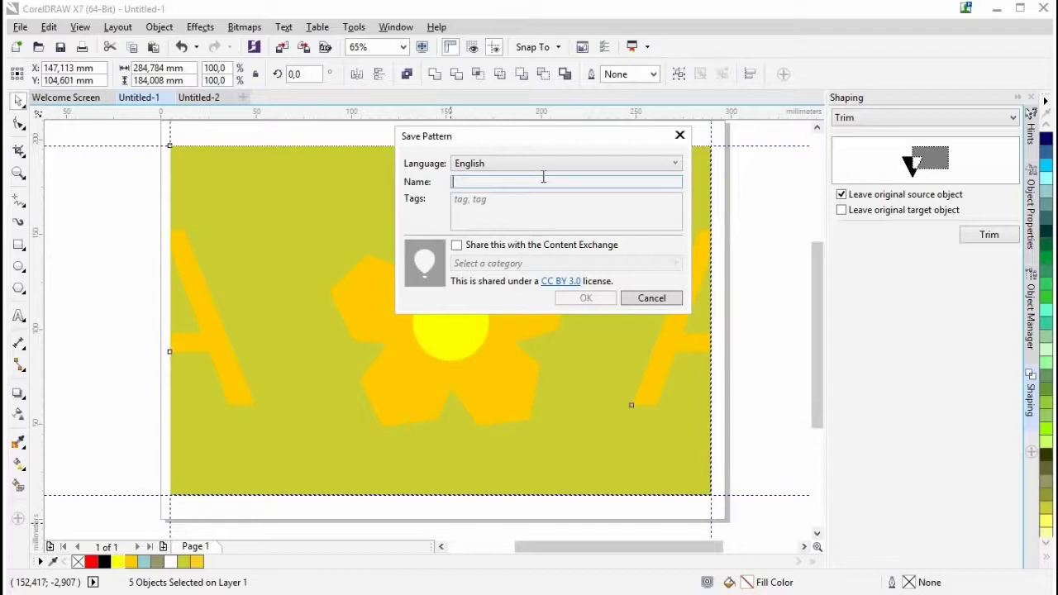
text(A)
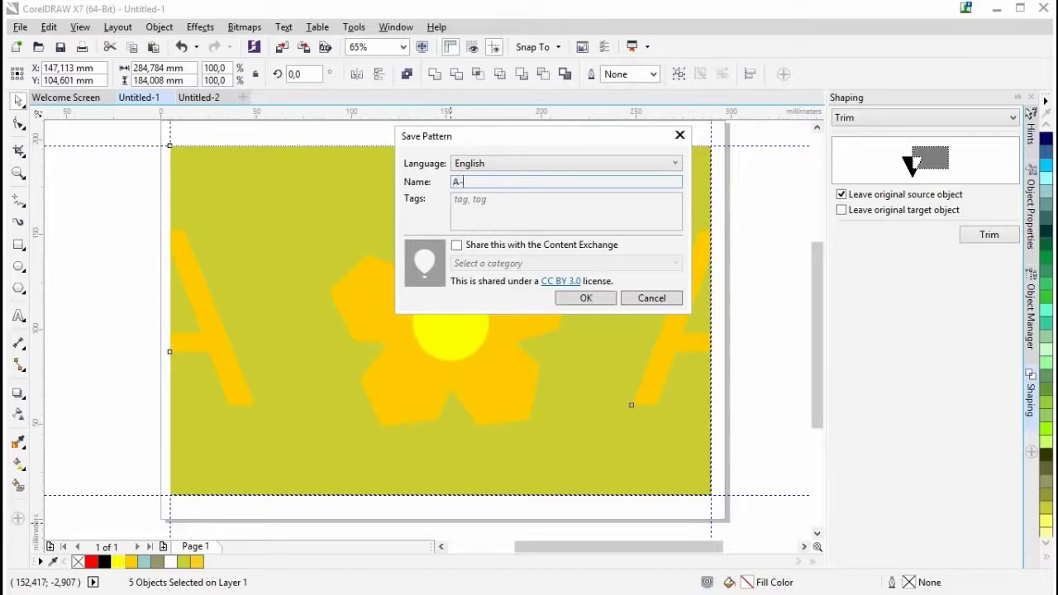
text(-FlowerPattern)
click(510, 208)
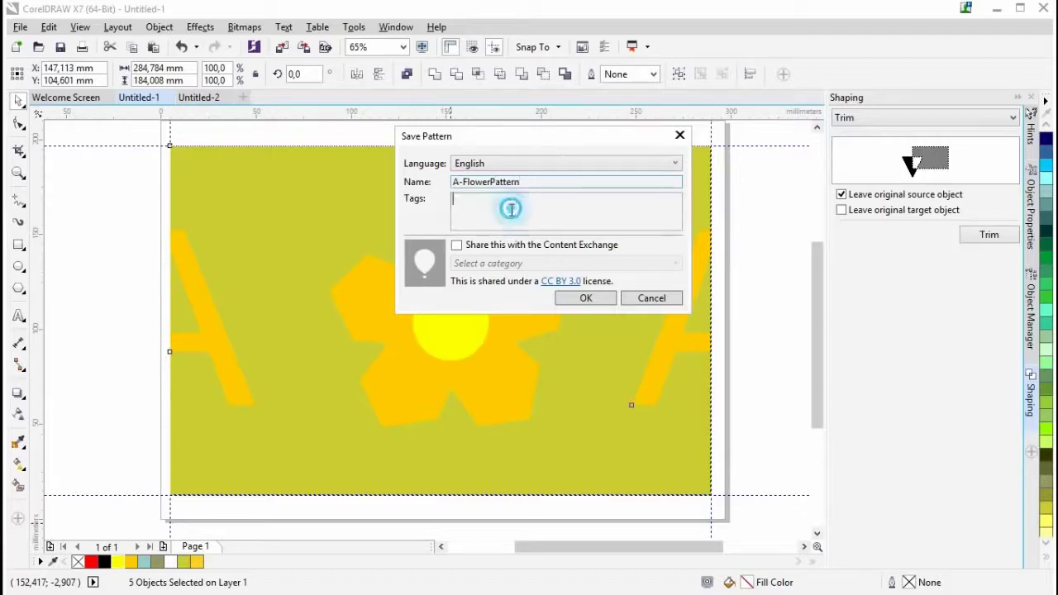
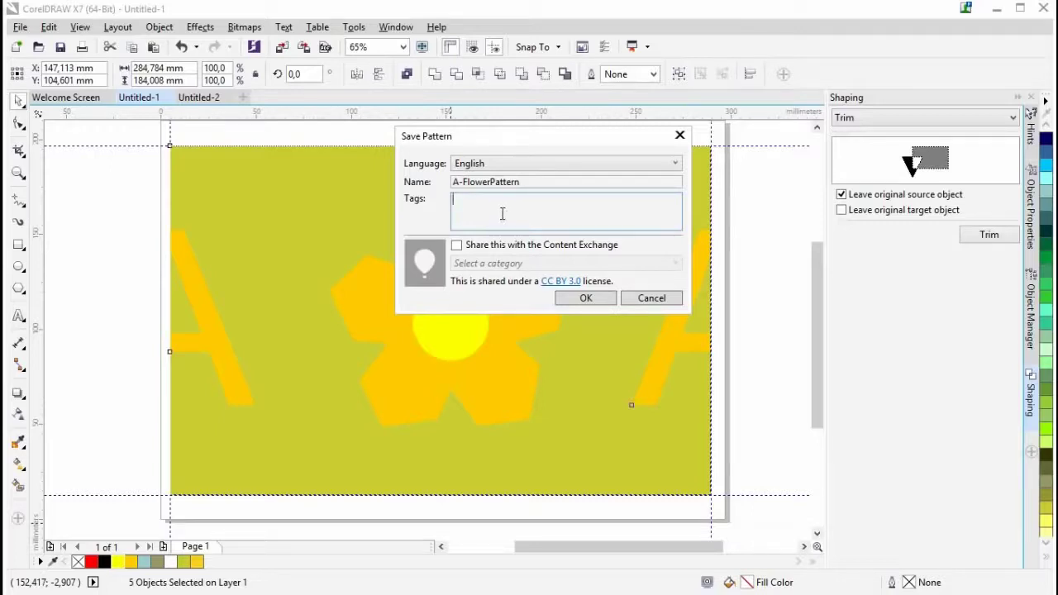
click(602, 301)
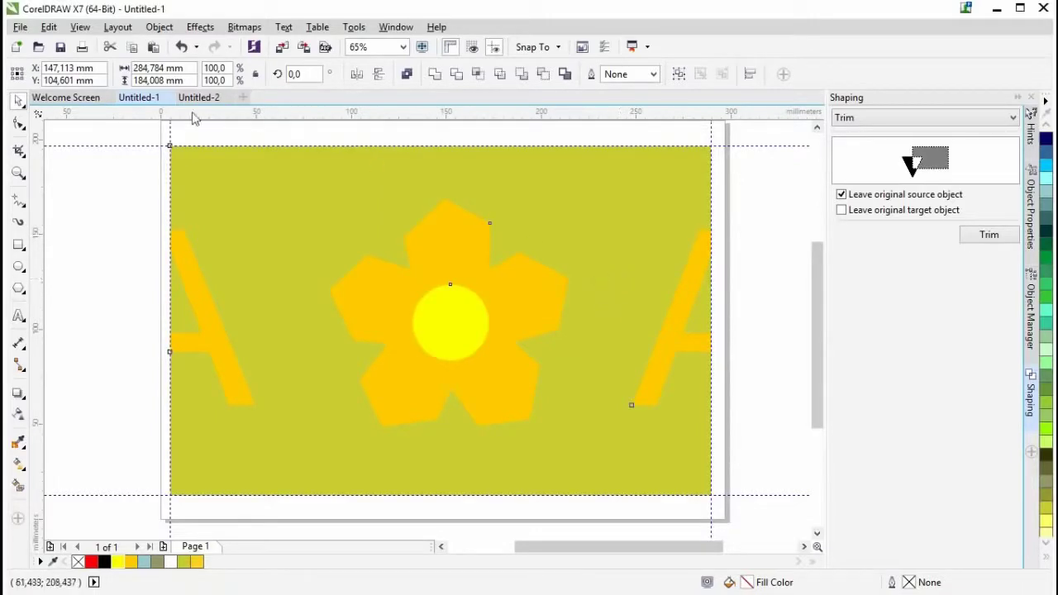
double_click(19, 101)
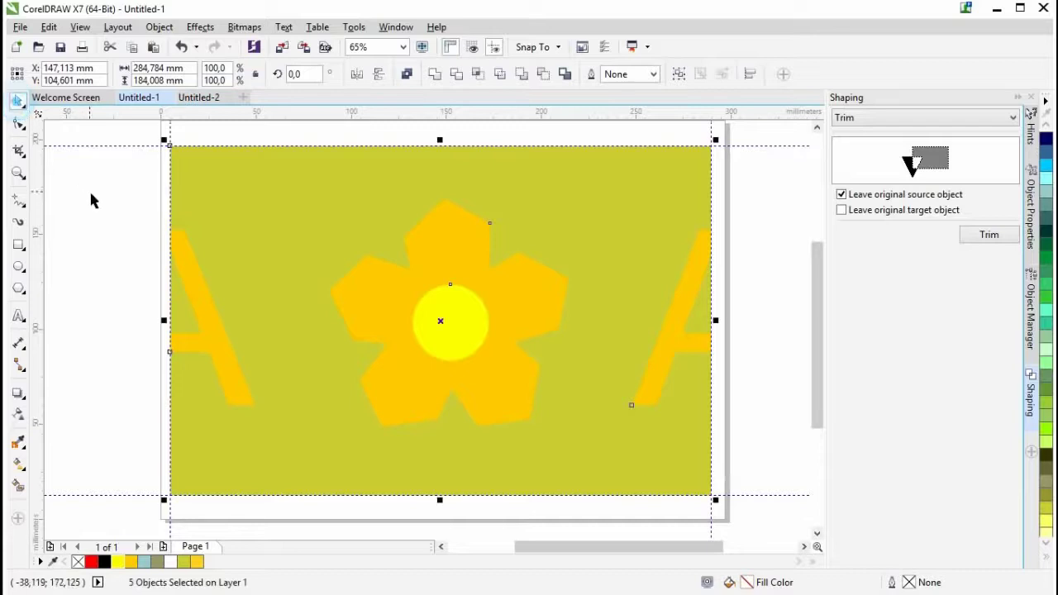
click(89, 189)
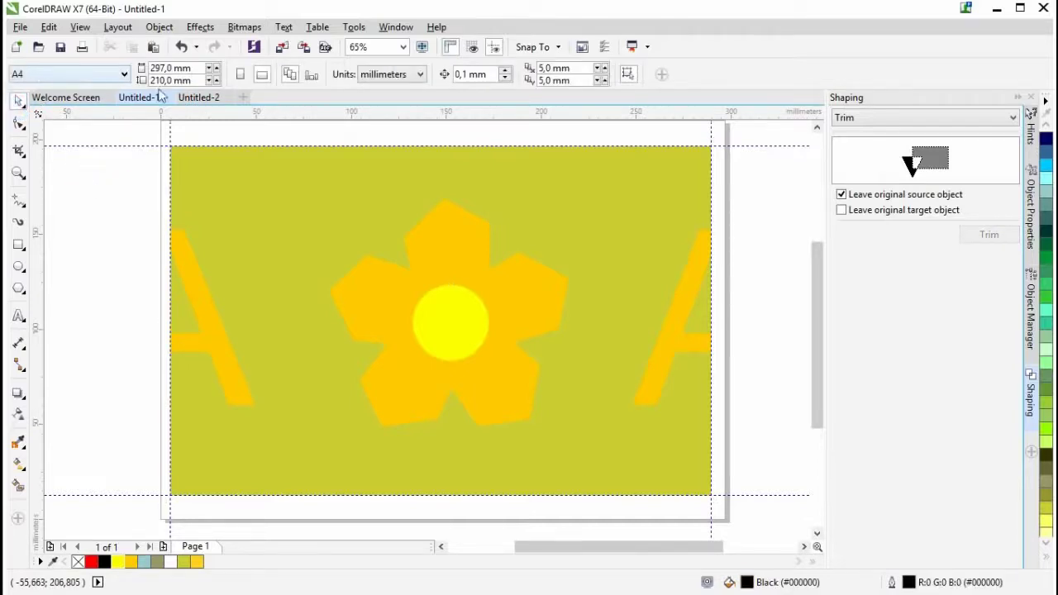
In the Untitled-2 document, move the page-sized rectangle so its centre sits at about X 420.5 mm, Y 303.7 mm.
click(207, 98)
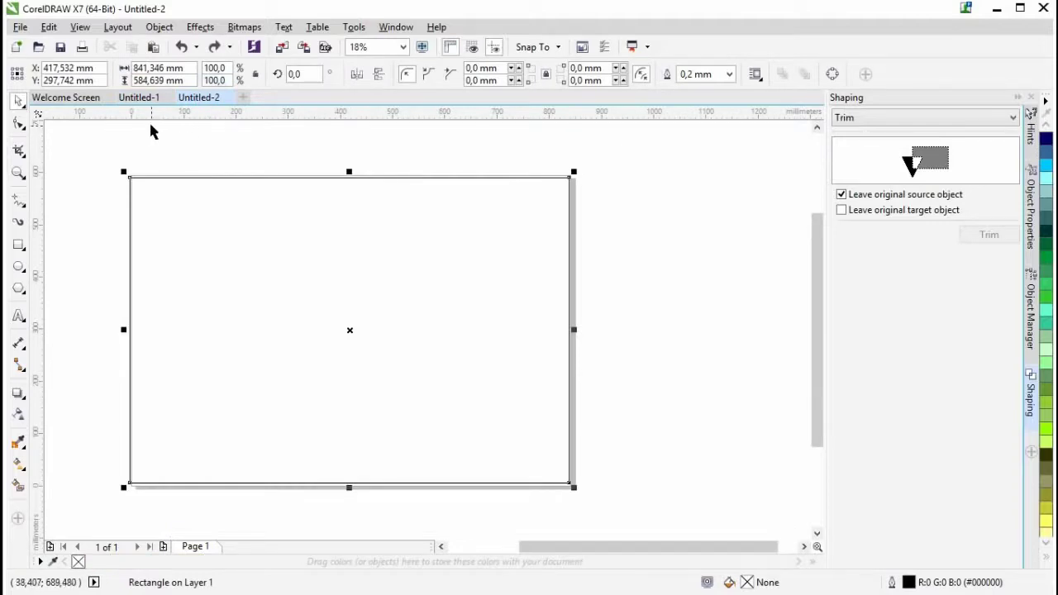
click(95, 188)
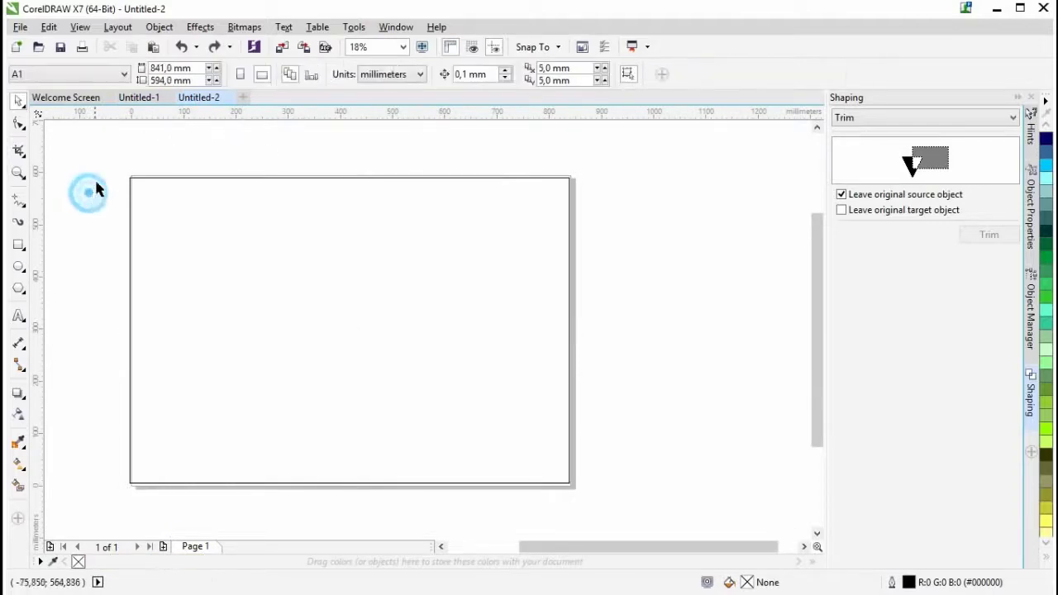
drag(210, 228, 303, 202)
drag(521, 253, 436, 276)
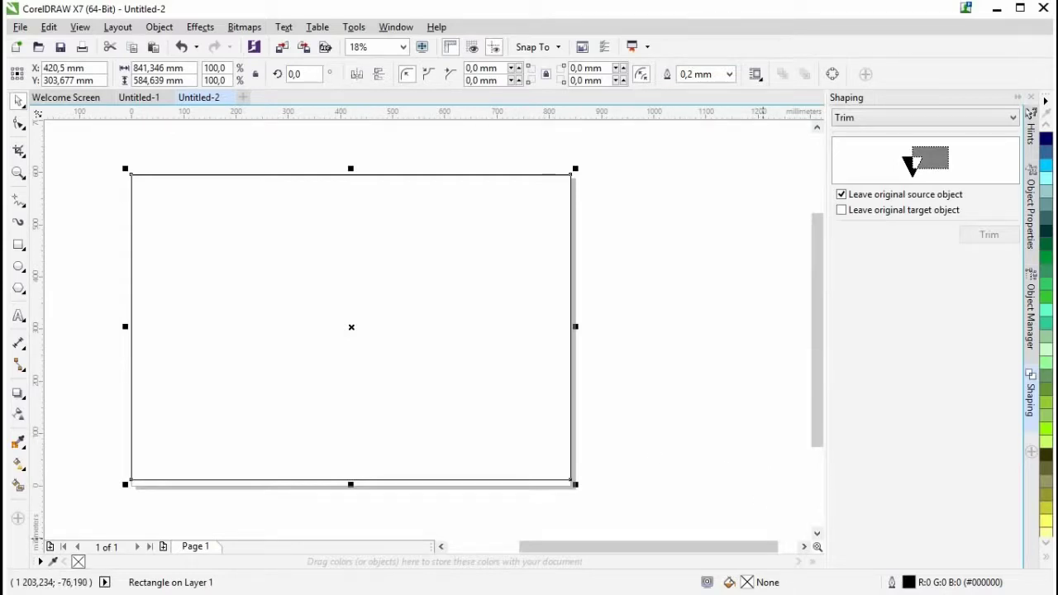
key(shift+F4)
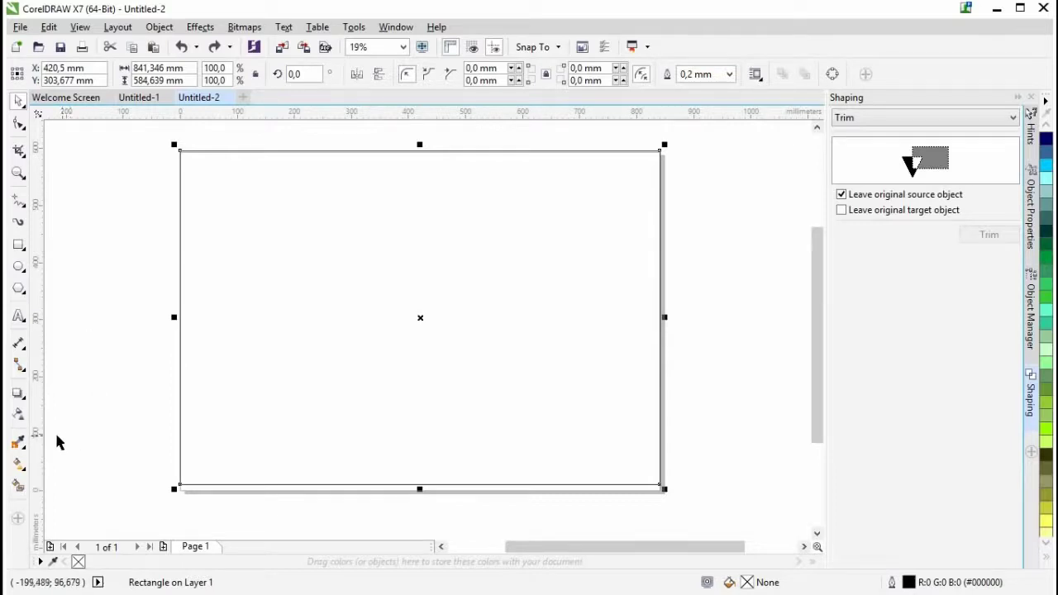
Apply the flower-and-A vector pattern fill to the page-sized rectangle with the Interactive Fill tool.
click(20, 468)
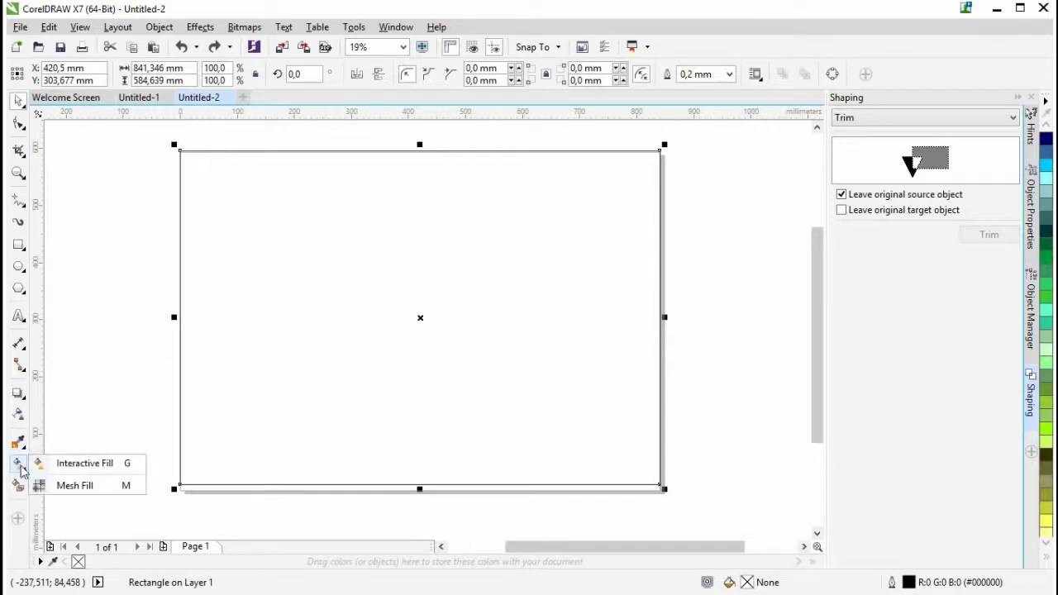
click(68, 466)
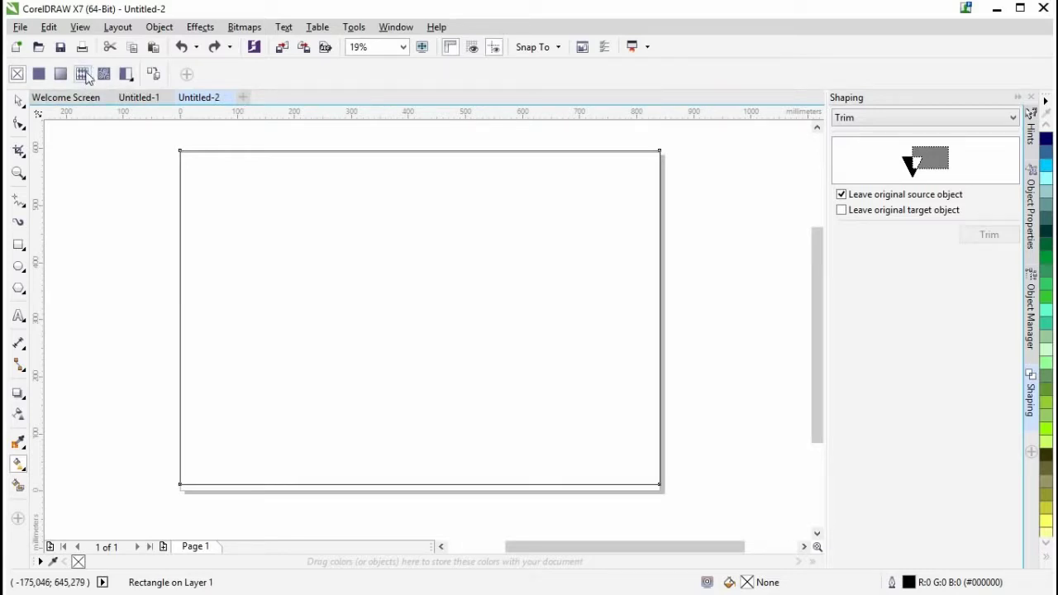
click(82, 75)
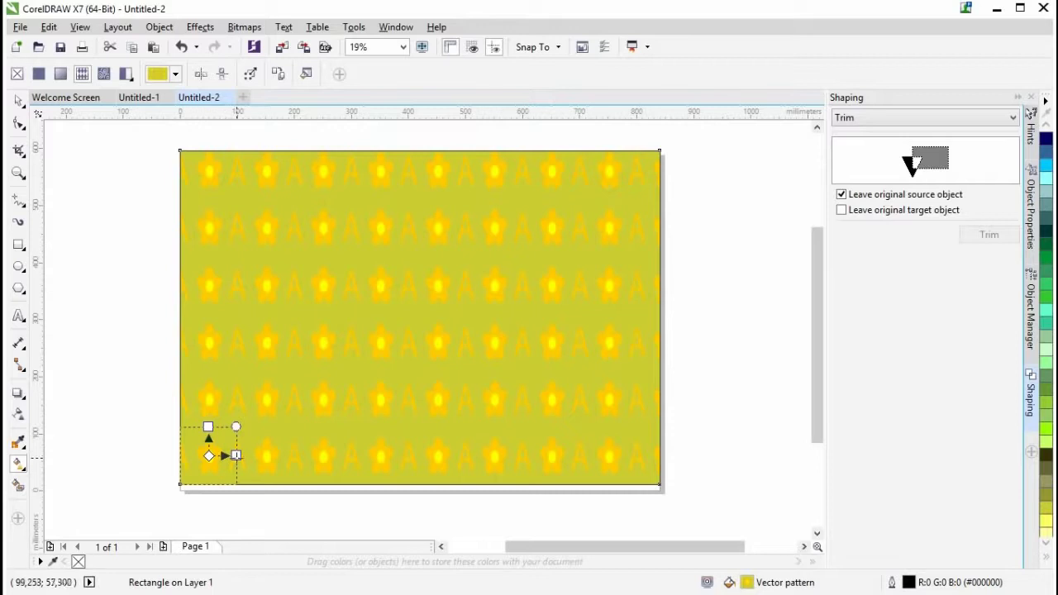
Enlarge the rectangle's pattern tile to about 190 by 135 mm with a slight tilt, and inspect one letter A up close.
drag(237, 455, 242, 455)
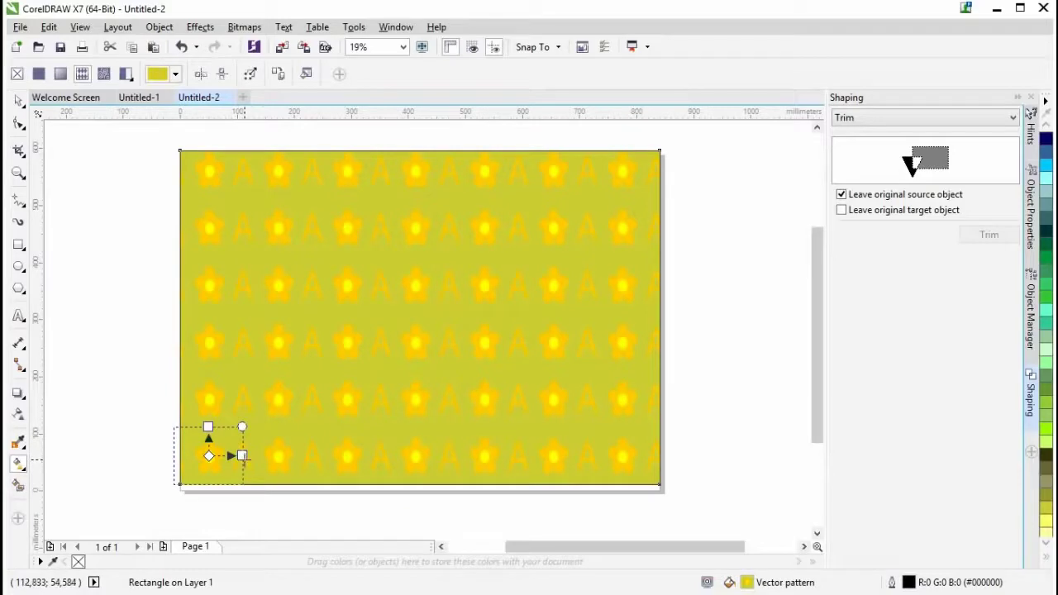
drag(255, 454, 262, 416)
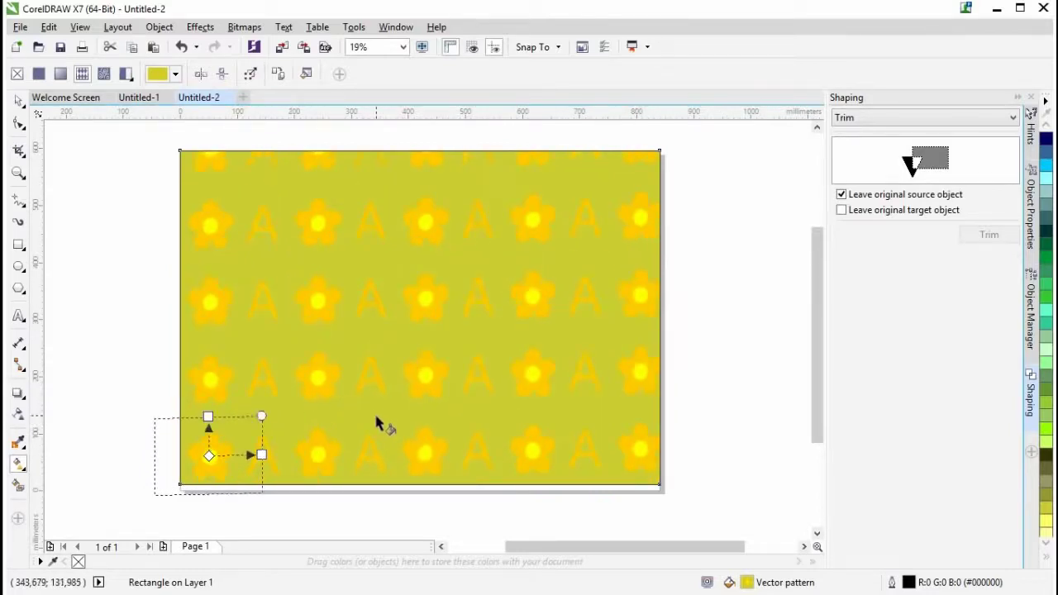
click(18, 173)
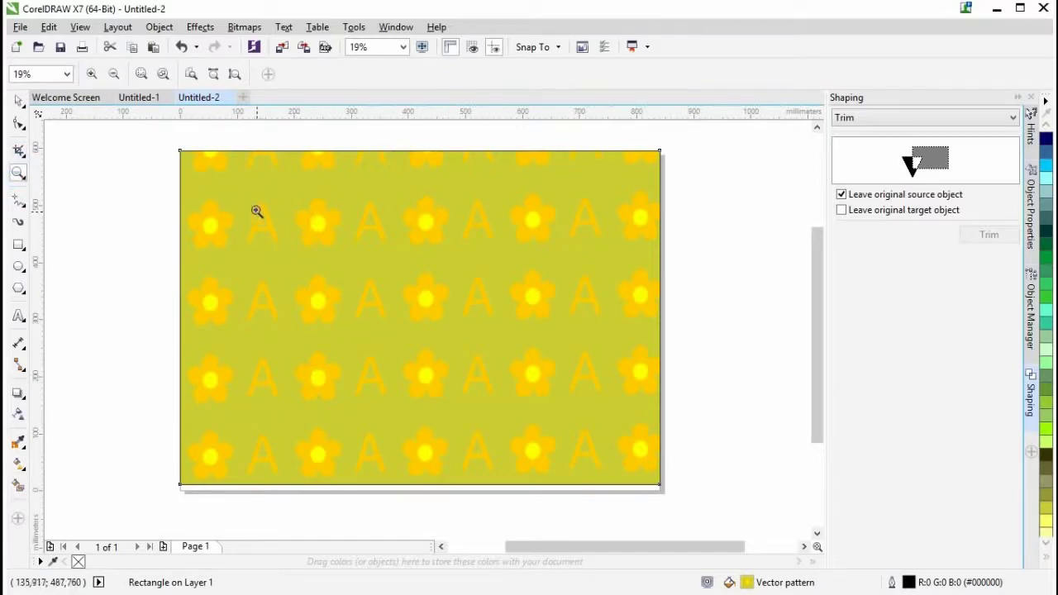
drag(238, 191, 301, 251)
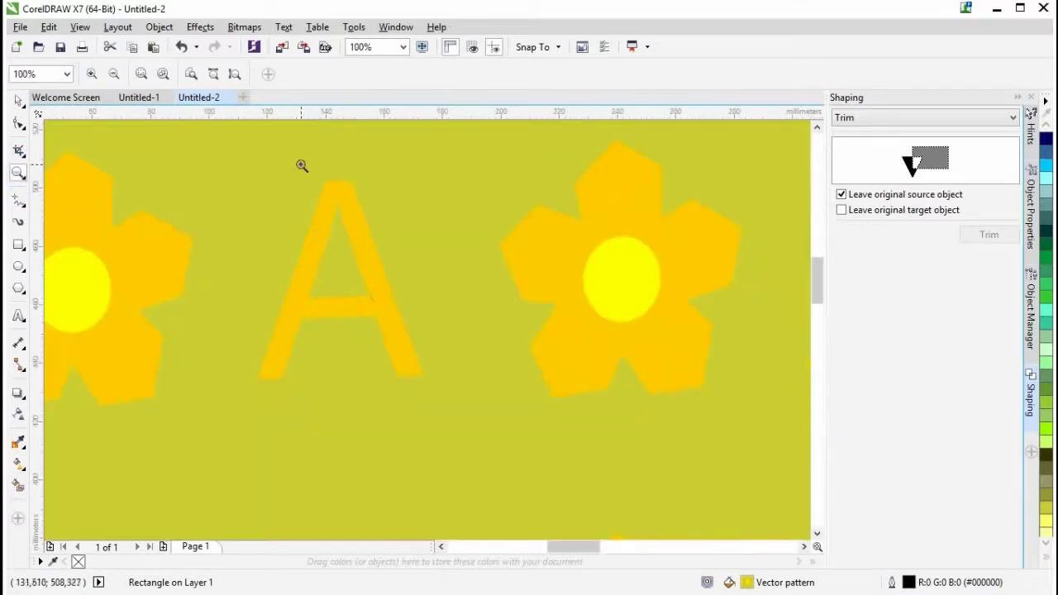
Examine the letter A in the pattern fill at high magnification for edge quality.
drag(302, 165, 435, 335)
click(356, 170)
drag(325, 147, 450, 398)
drag(817, 267, 816, 272)
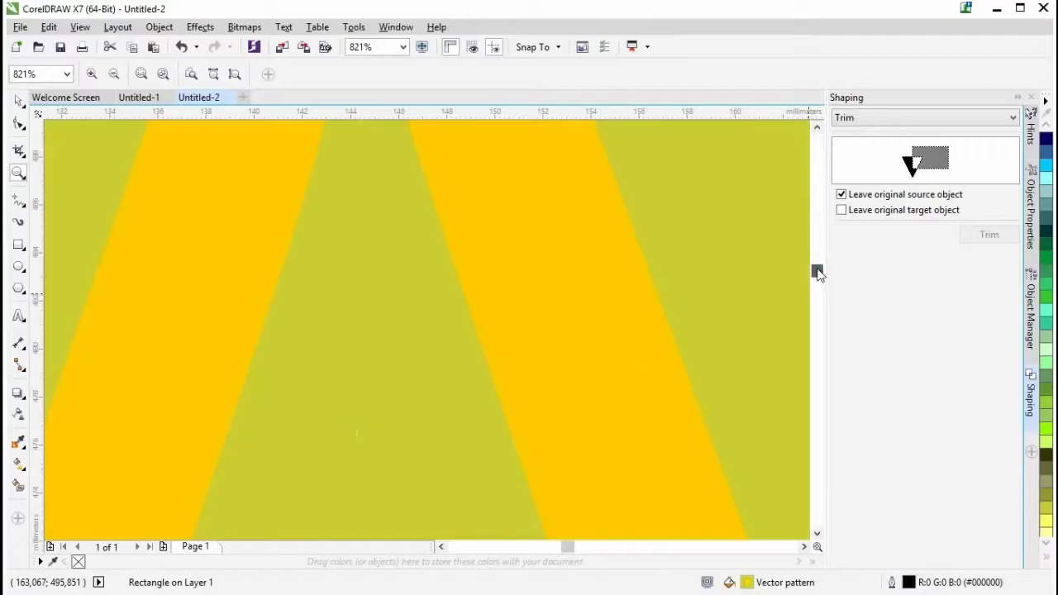
right_click(659, 318)
right_click(657, 316)
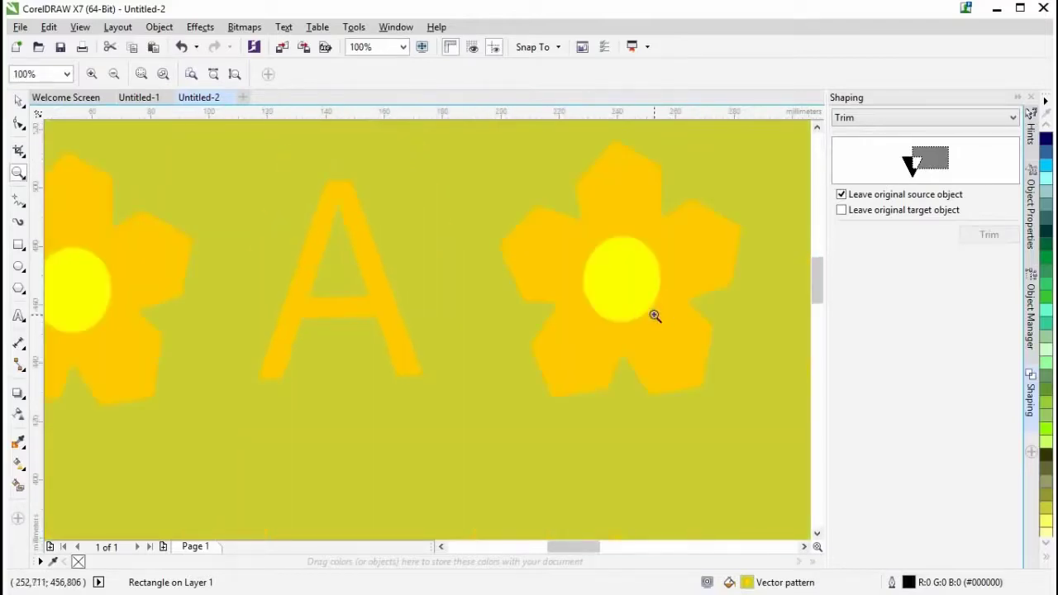
right_click(657, 316)
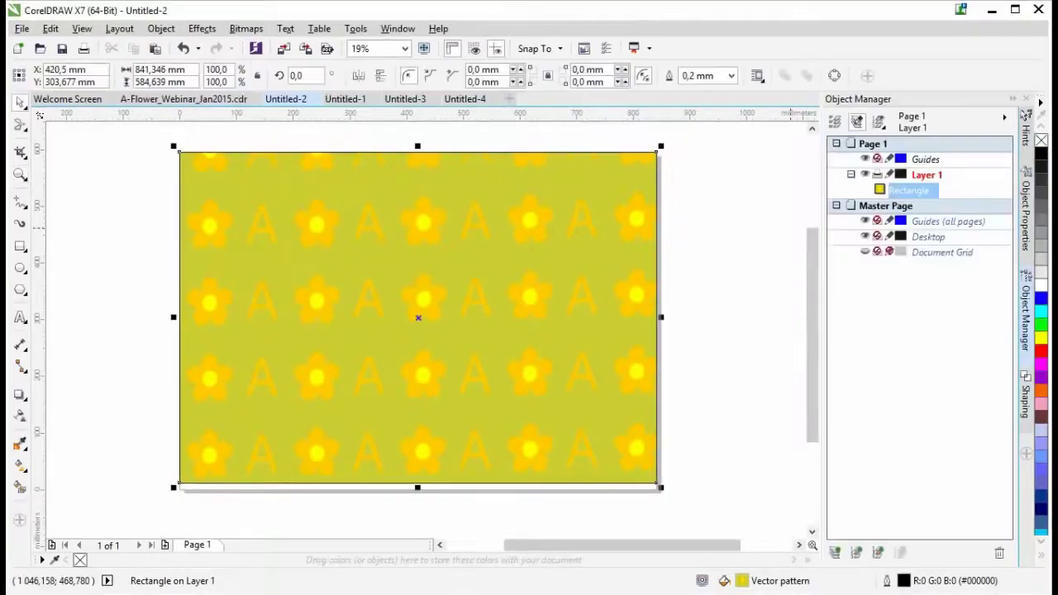
Set the pattern-filled rectangle's outline width to None and deselect it.
click(730, 75)
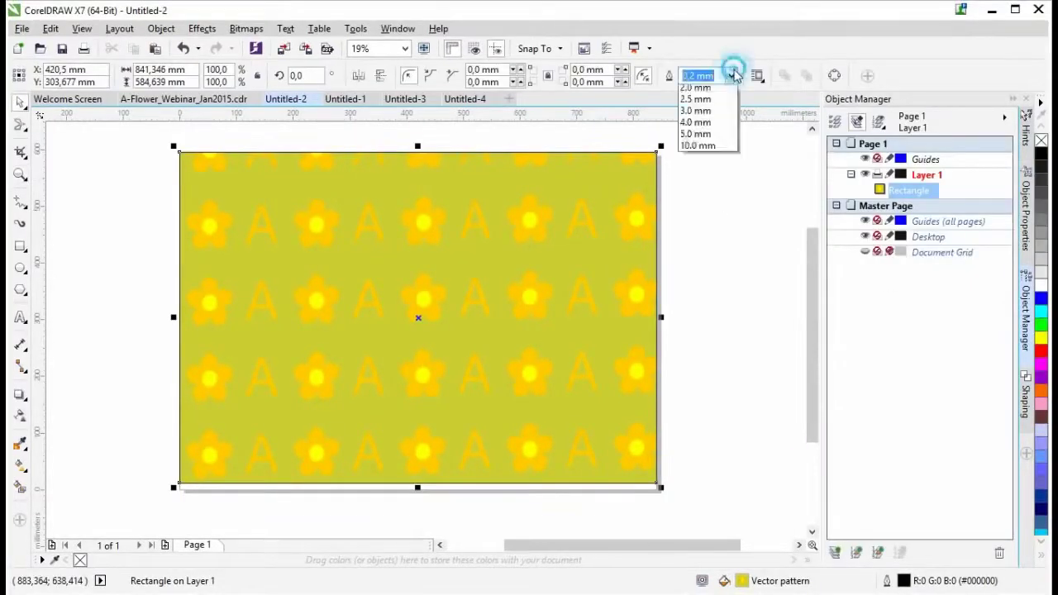
click(710, 89)
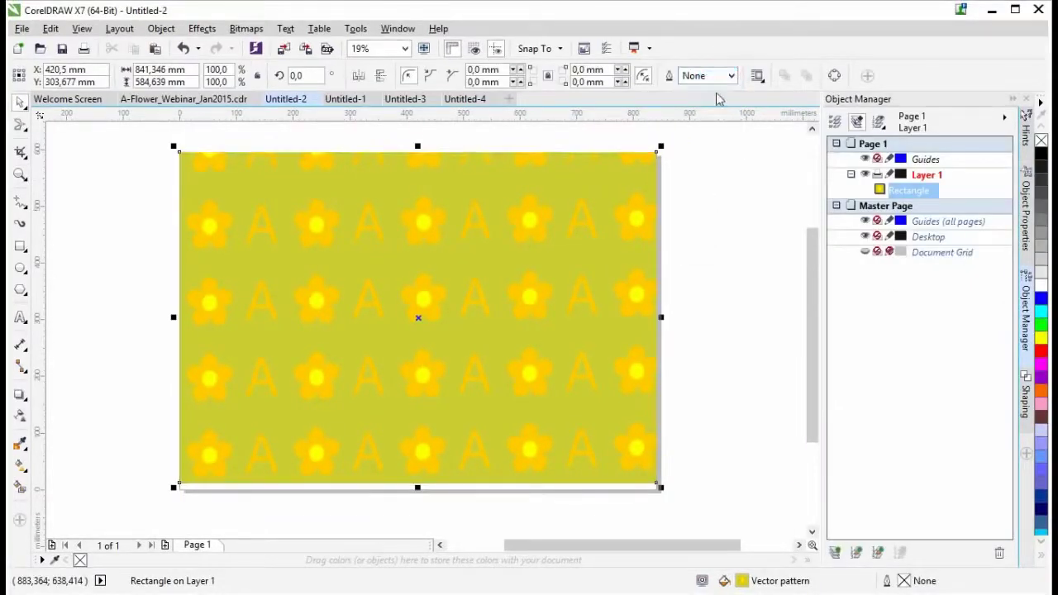
click(730, 291)
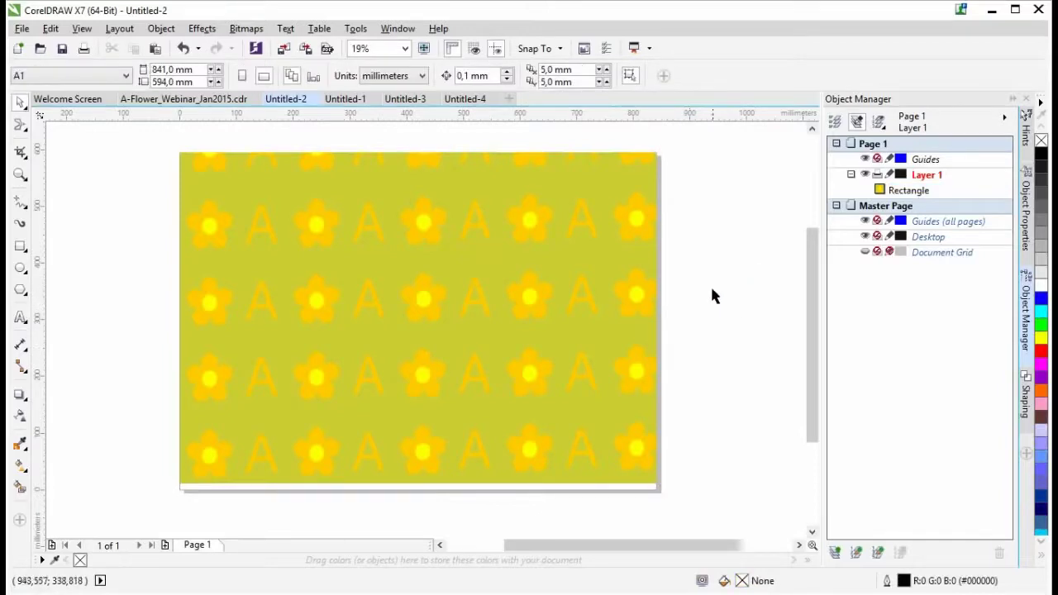
In the Untitled-1 document, draw a square about 481 mm wide on Layer 1, centred at about X 307.6 mm, Y 301.2 mm.
click(351, 100)
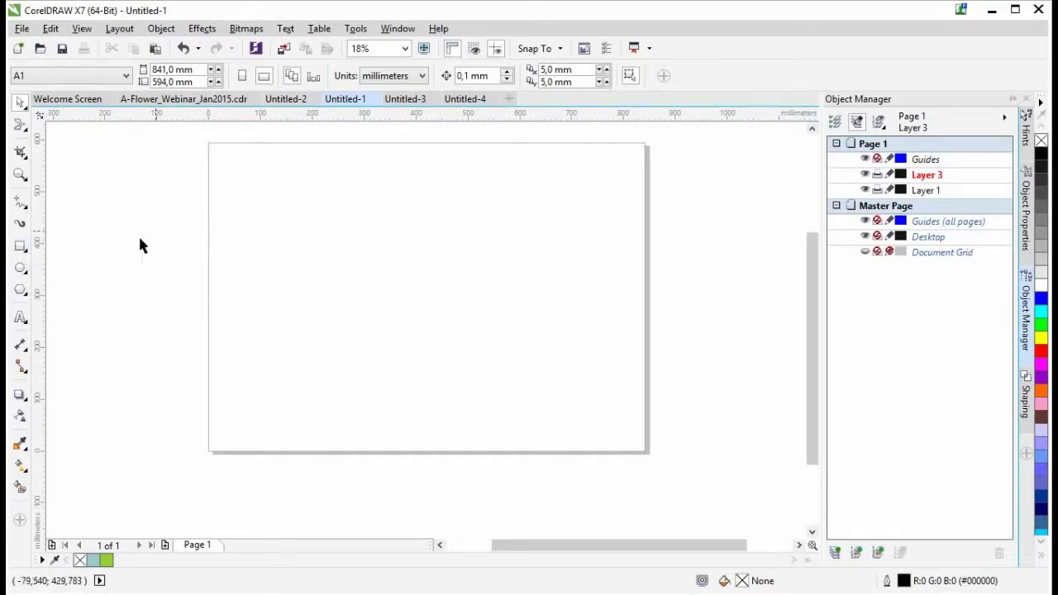
double_click(934, 192)
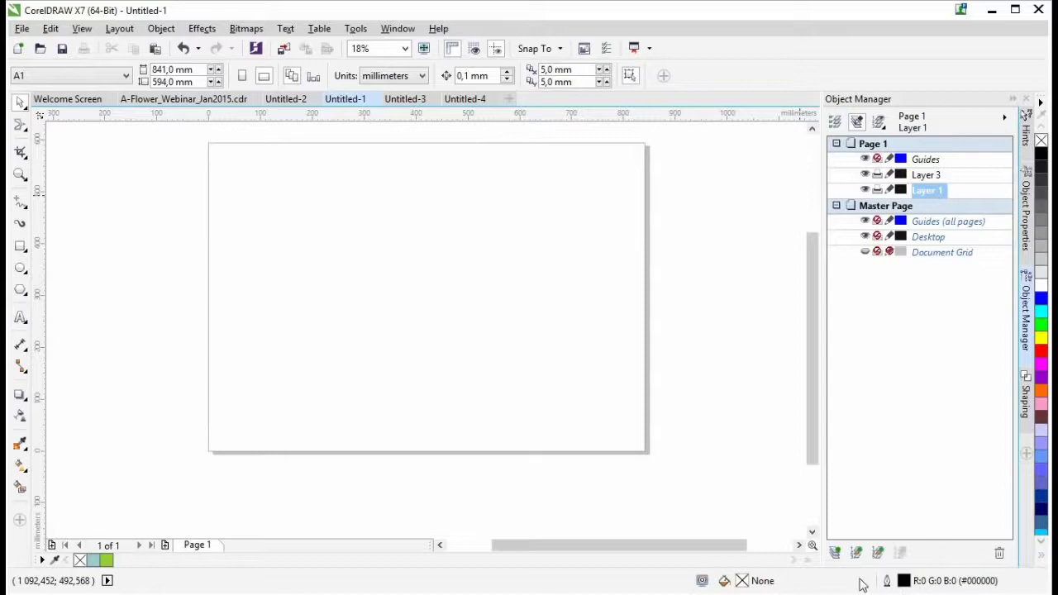
click(21, 246)
drag(225, 182, 298, 259)
key(ctrl+z)
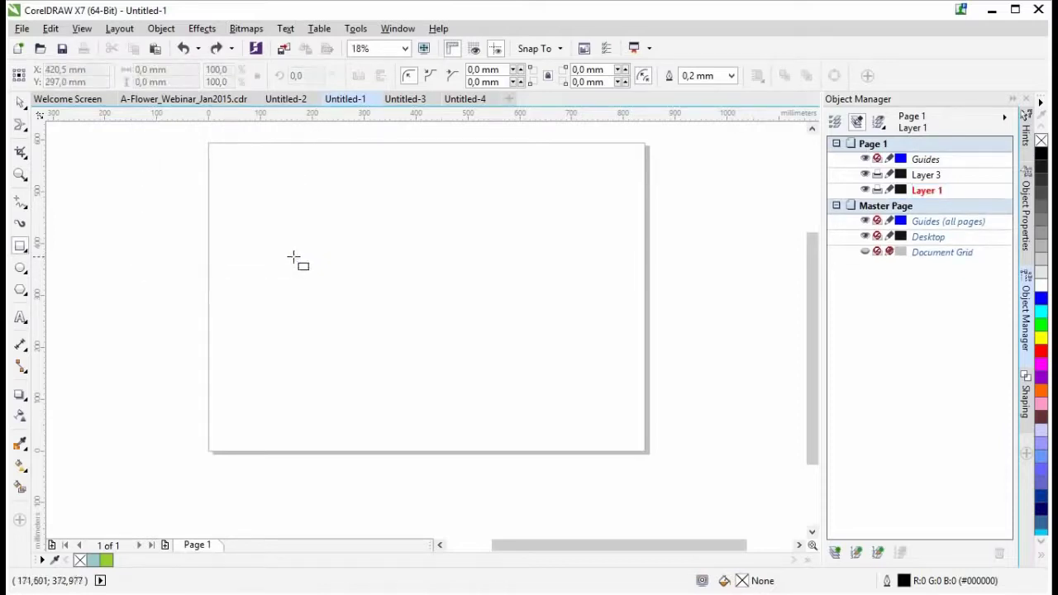
drag(245, 198, 495, 355)
drag(371, 319, 371, 293)
Import Gogles_BlueBanas_Transparency.png from the Bitmap Patterns folder and place it just outside the square's upper right corner.
click(282, 50)
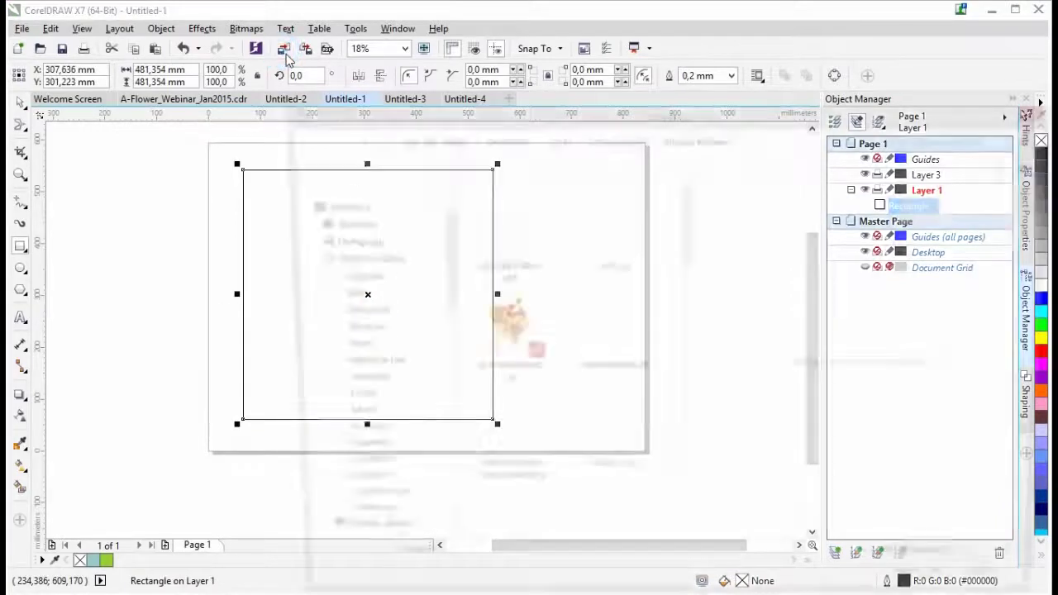
drag(687, 228, 709, 456)
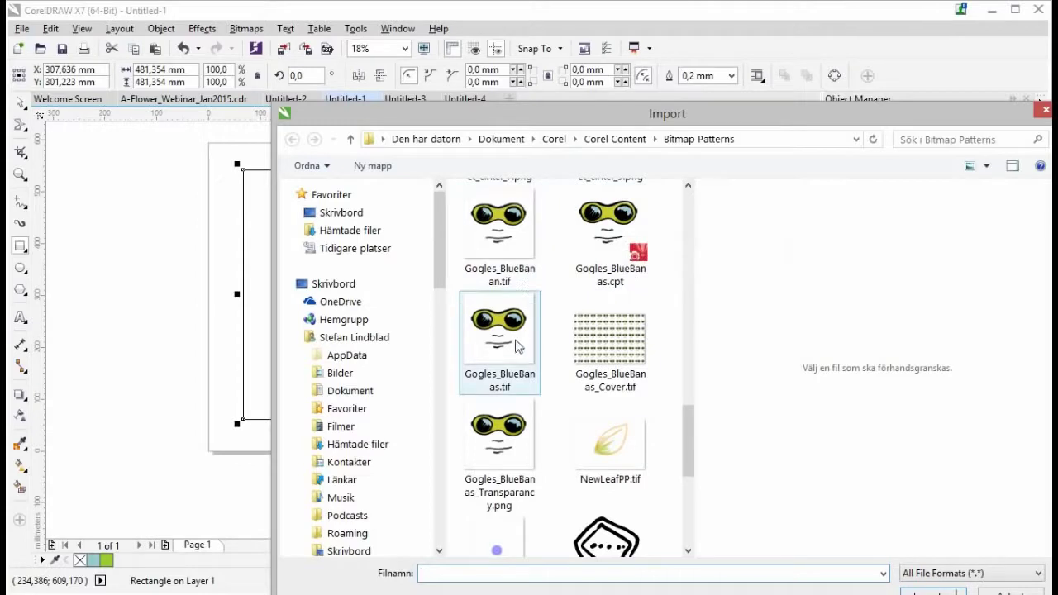
click(515, 458)
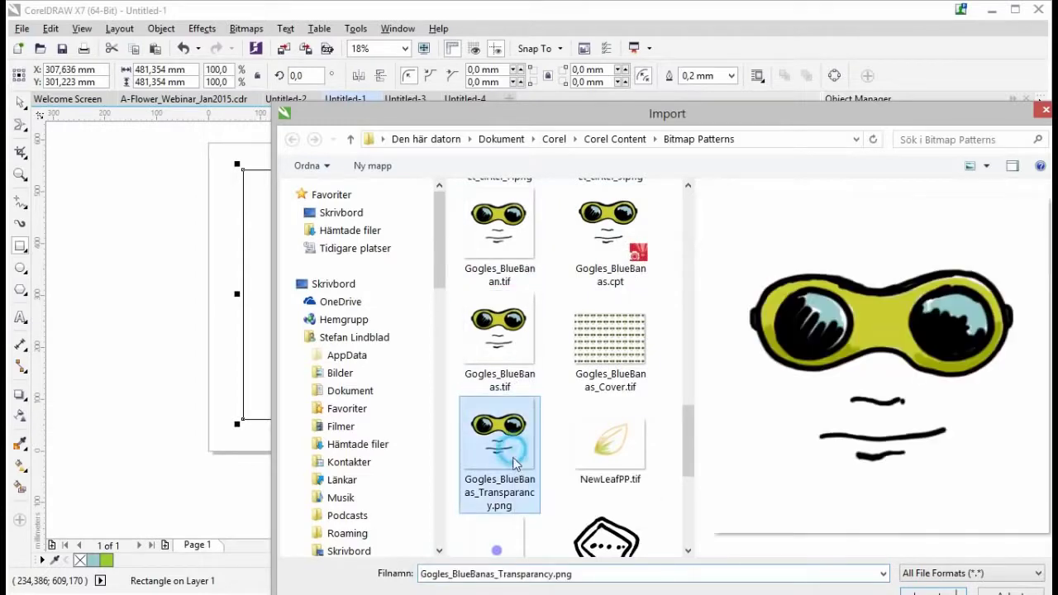
click(928, 593)
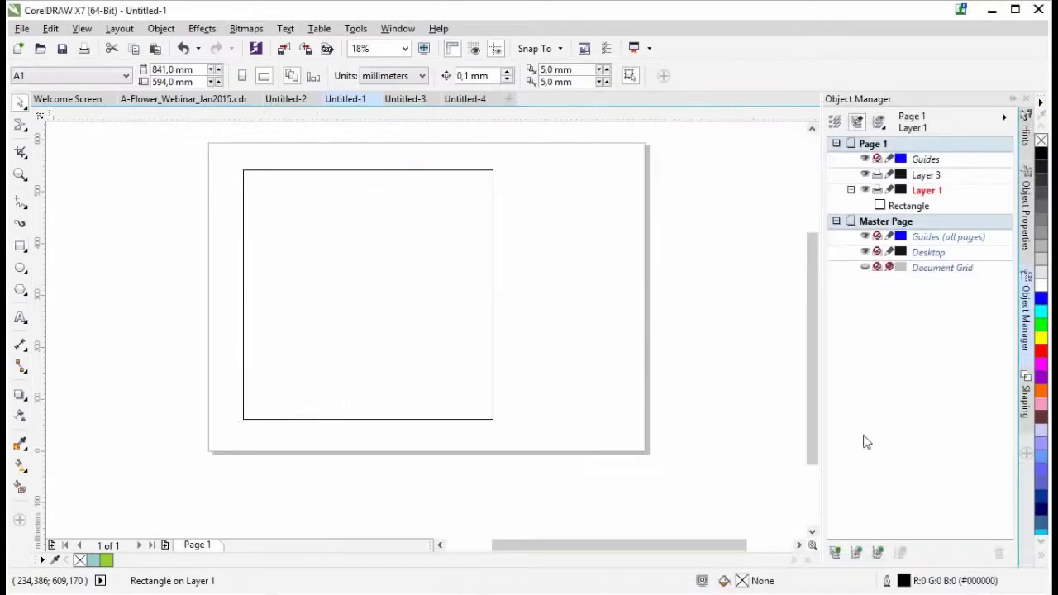
click(505, 180)
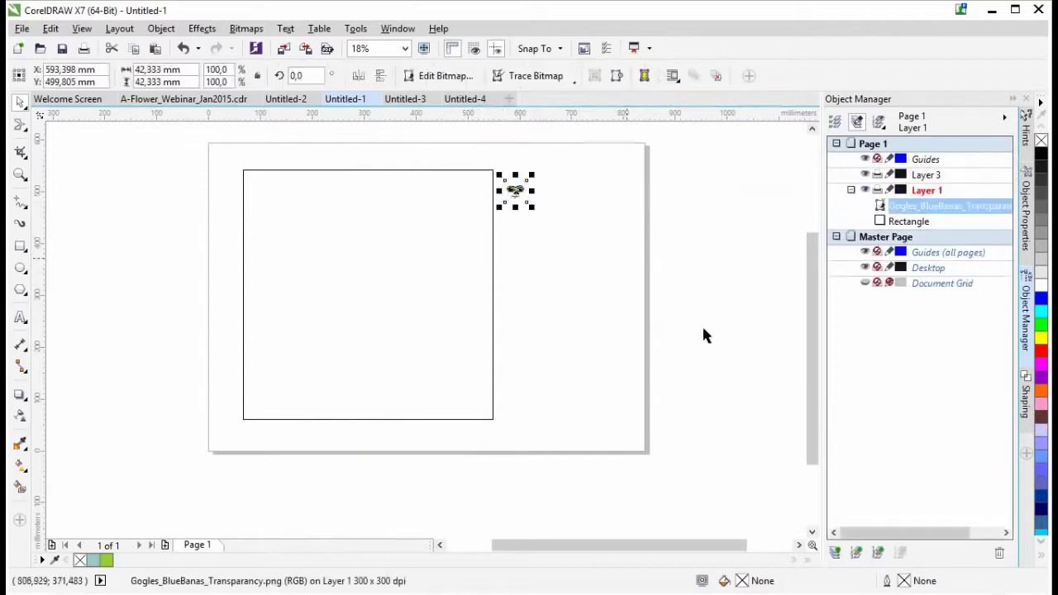
Enlarge the goggles bitmap to about 422 mm wide and centre it in the square.
drag(531, 210, 772, 425)
drag(632, 282, 626, 271)
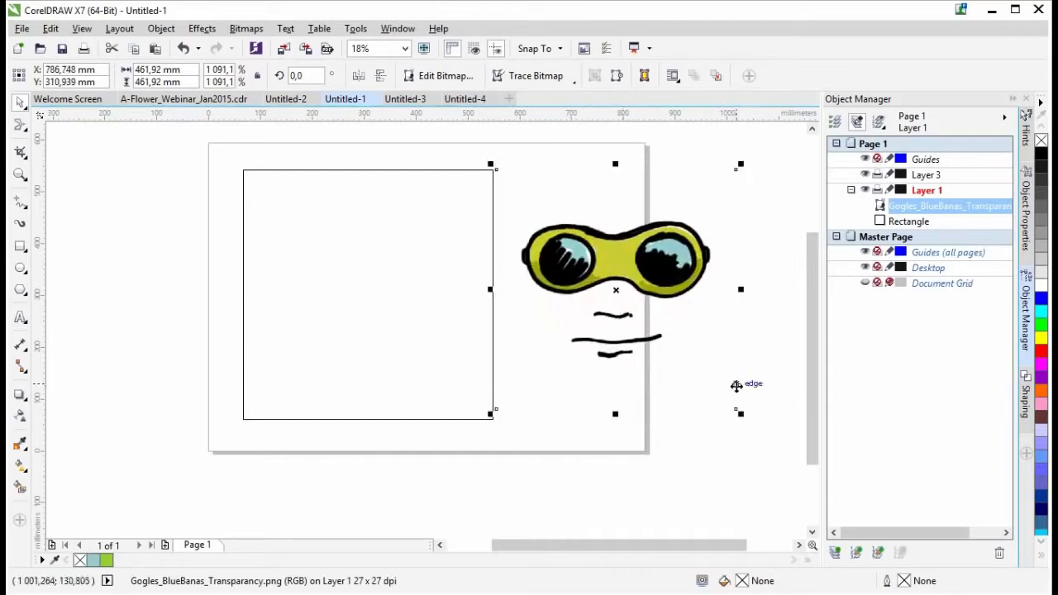
drag(743, 415, 757, 427)
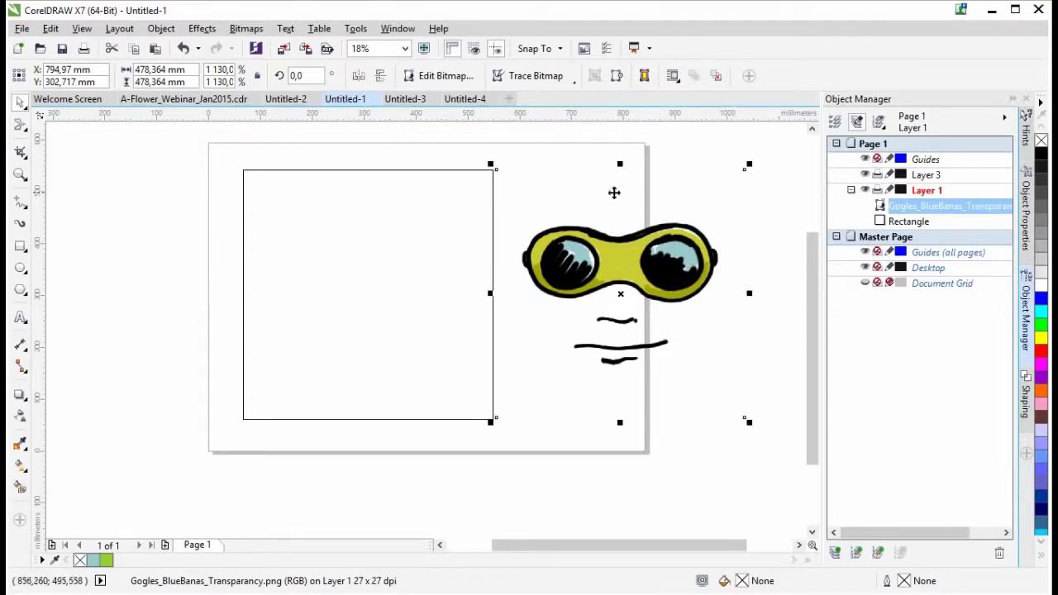
drag(491, 164, 511, 180)
drag(621, 281, 369, 282)
drag(213, 148, 576, 459)
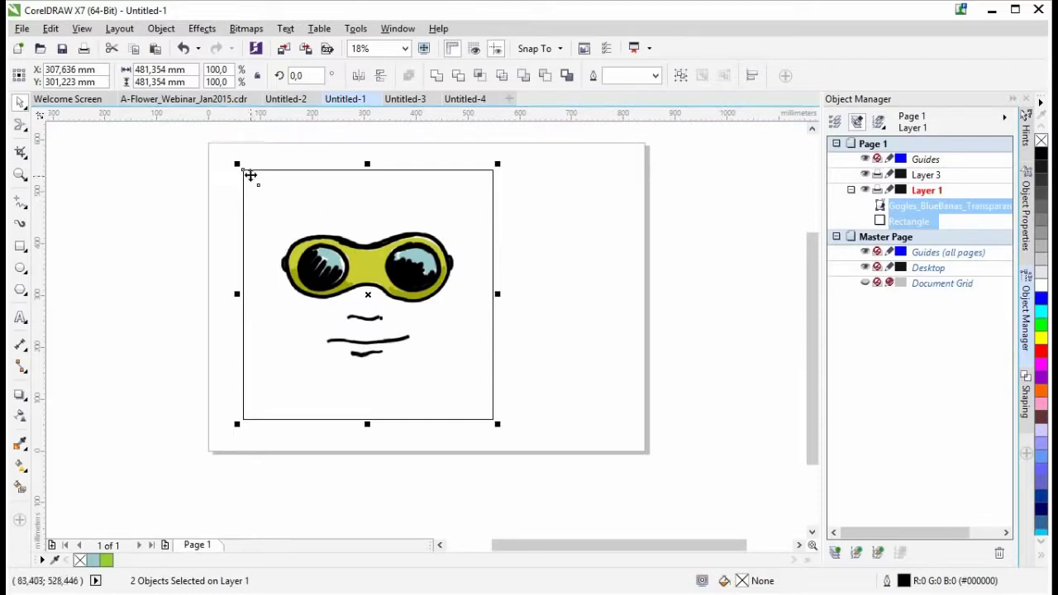
drag(236, 162, 231, 158)
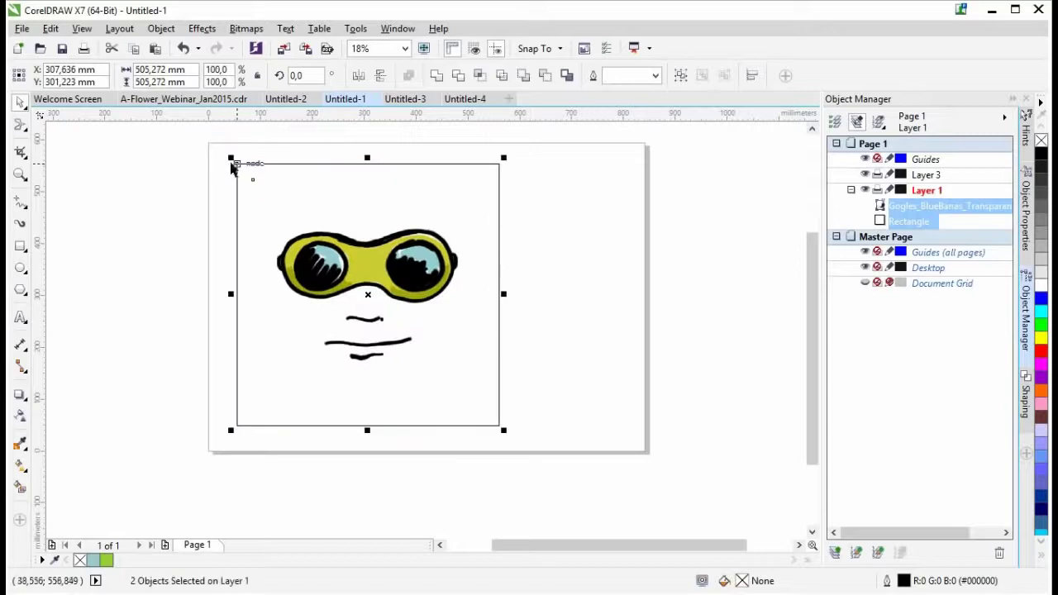
key(ctrl+z)
click(334, 265)
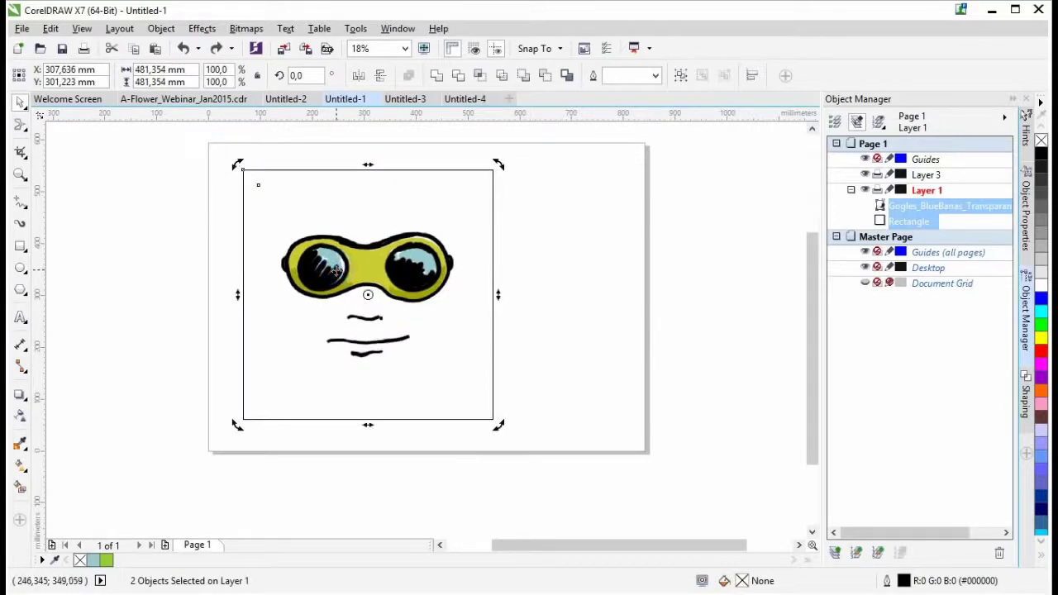
Enlarge only the goggles bitmap to about 451 mm wide, keeping it centred in the square, and clear the selection.
click(917, 207)
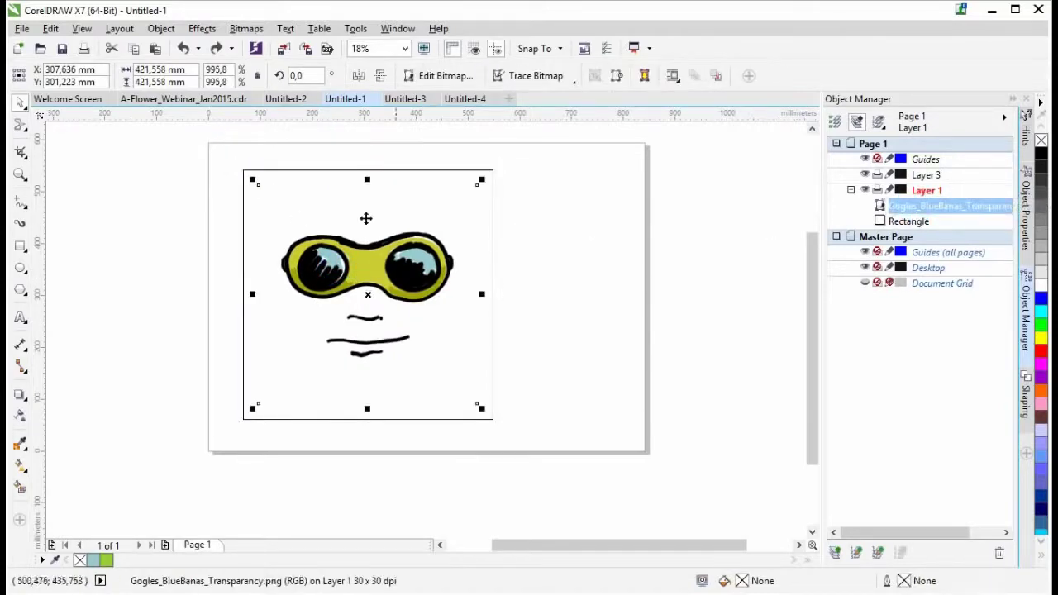
mouse_move(245, 177)
mouse_down()
mouse_move(239, 166)
mouse_move(248, 174)
mouse_up()
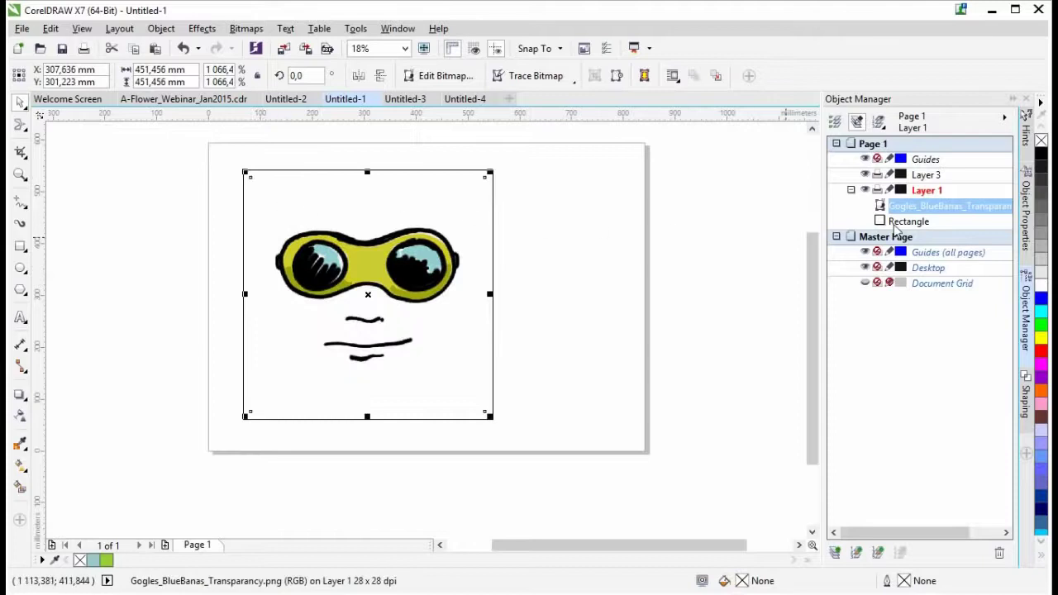
click(900, 221)
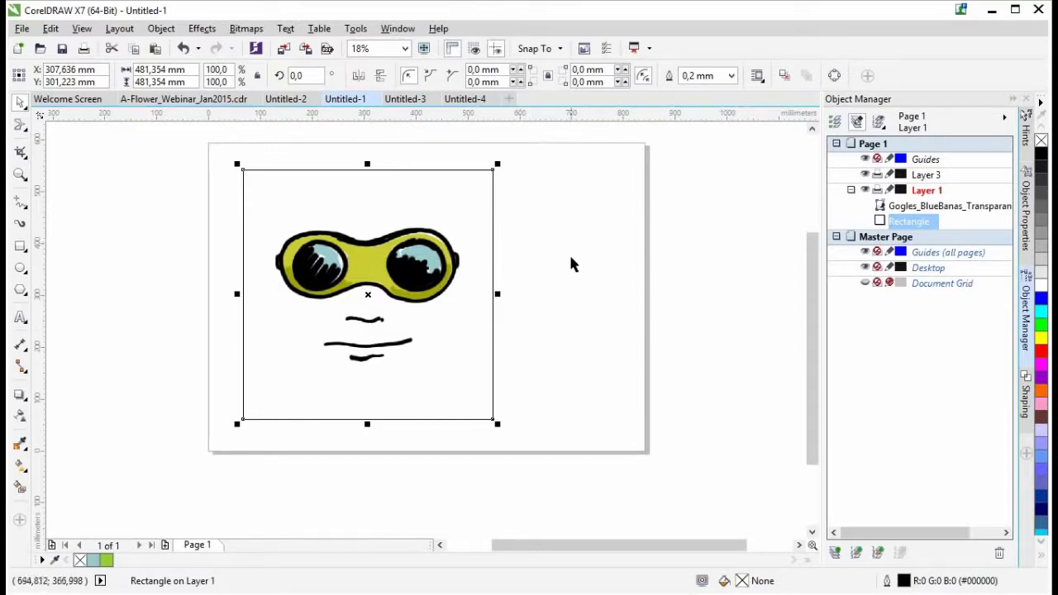
click(586, 279)
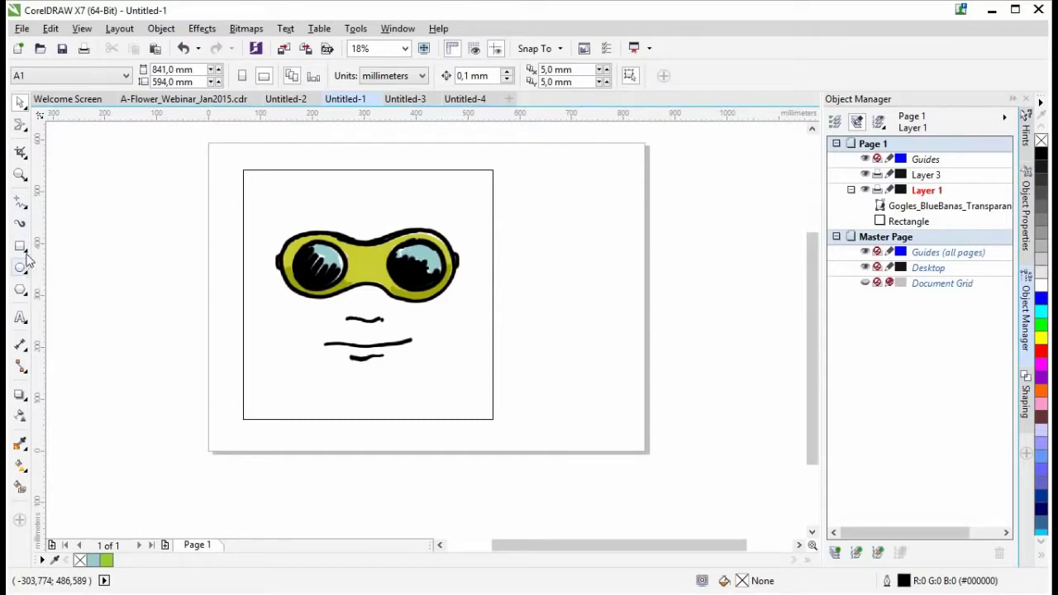
Add an Arial plus sign as artistic text on Layer 3, left of the square, and enlarge it to about 114 mm.
click(21, 319)
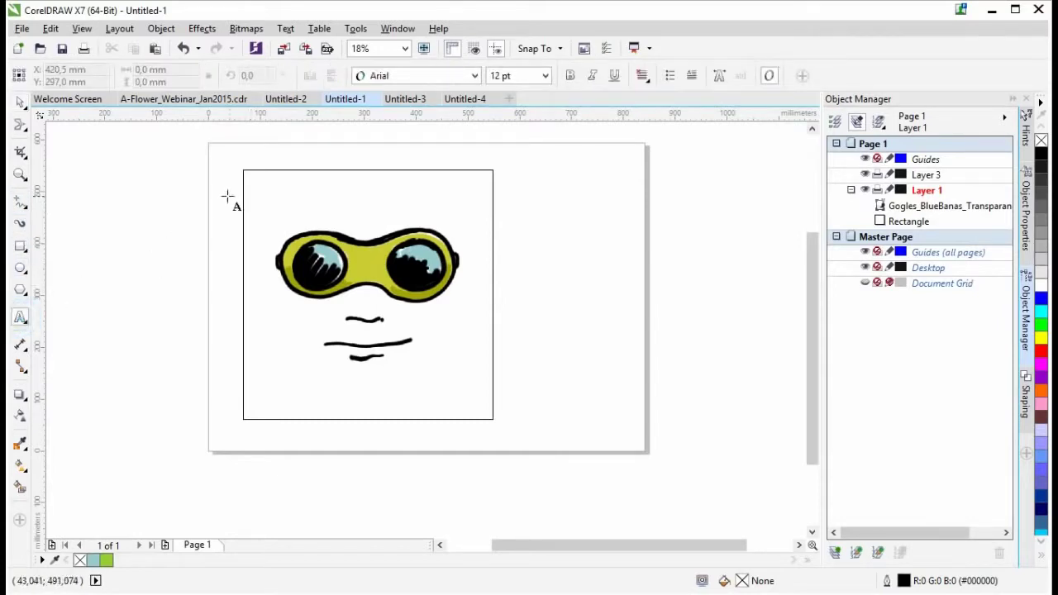
click(925, 176)
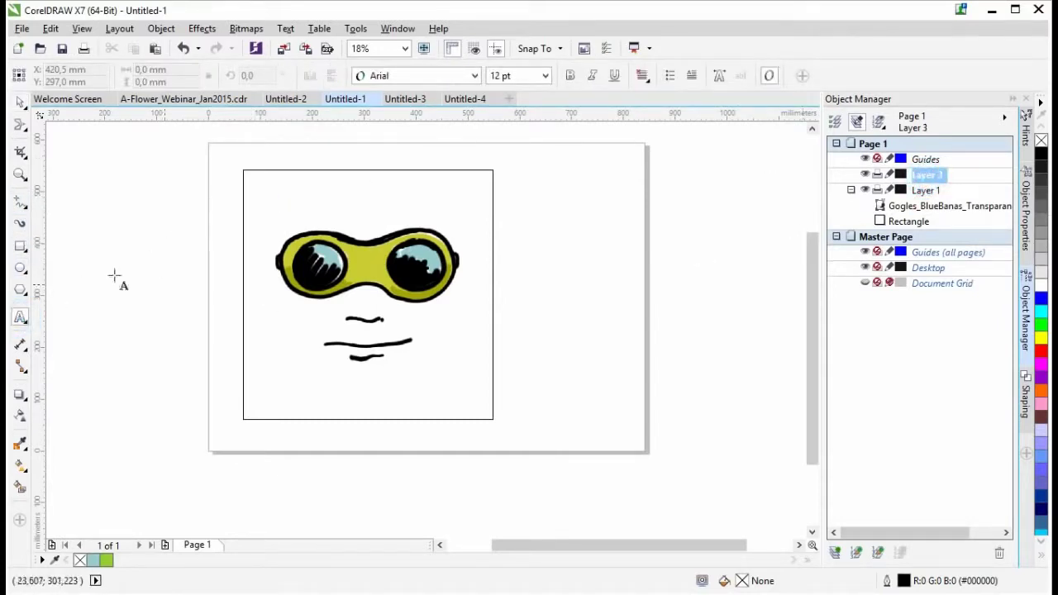
click(182, 204)
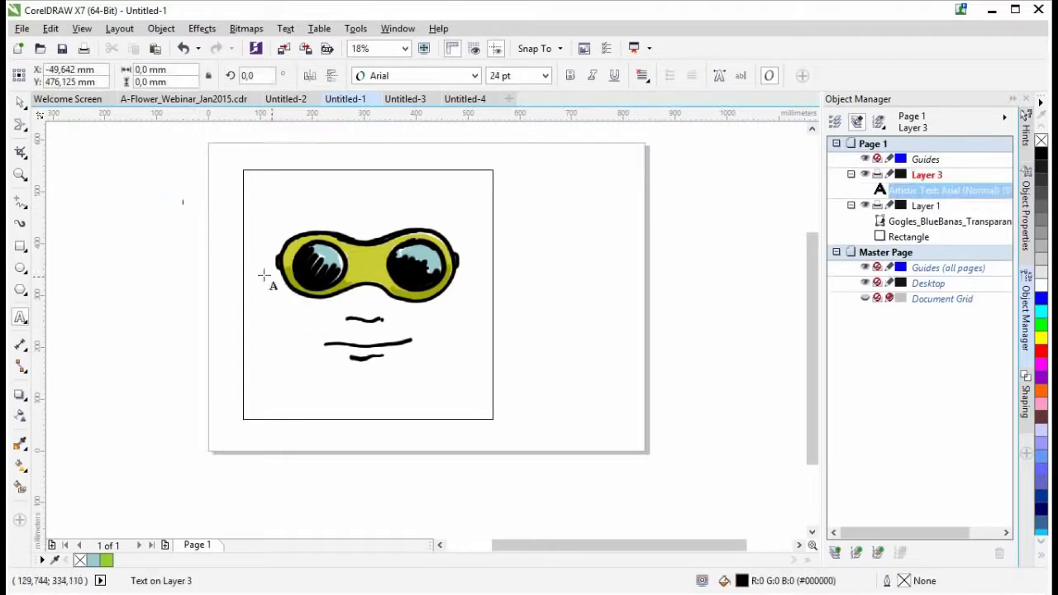
click(544, 76)
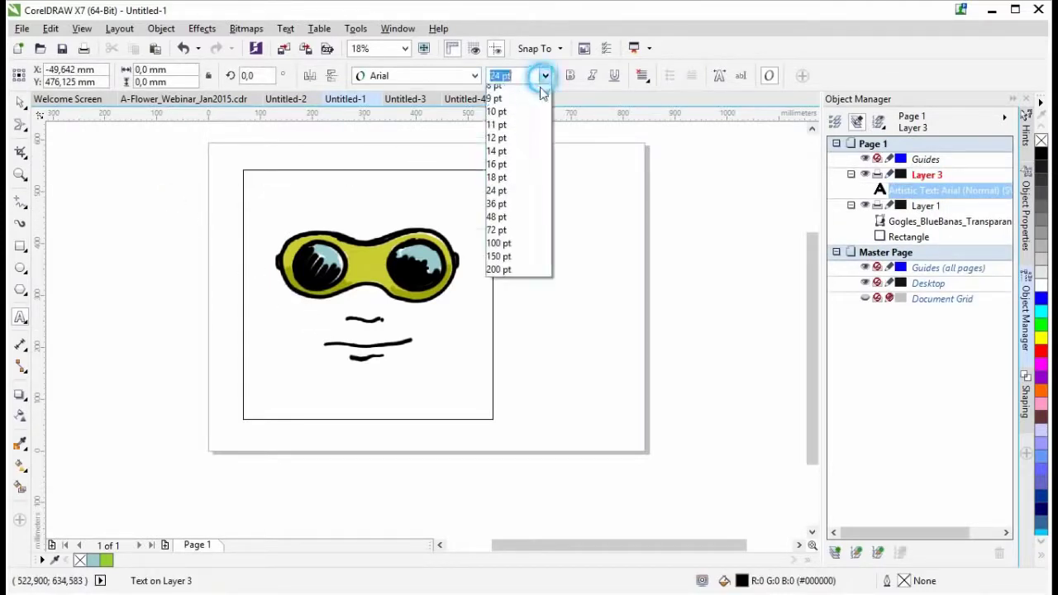
click(500, 284)
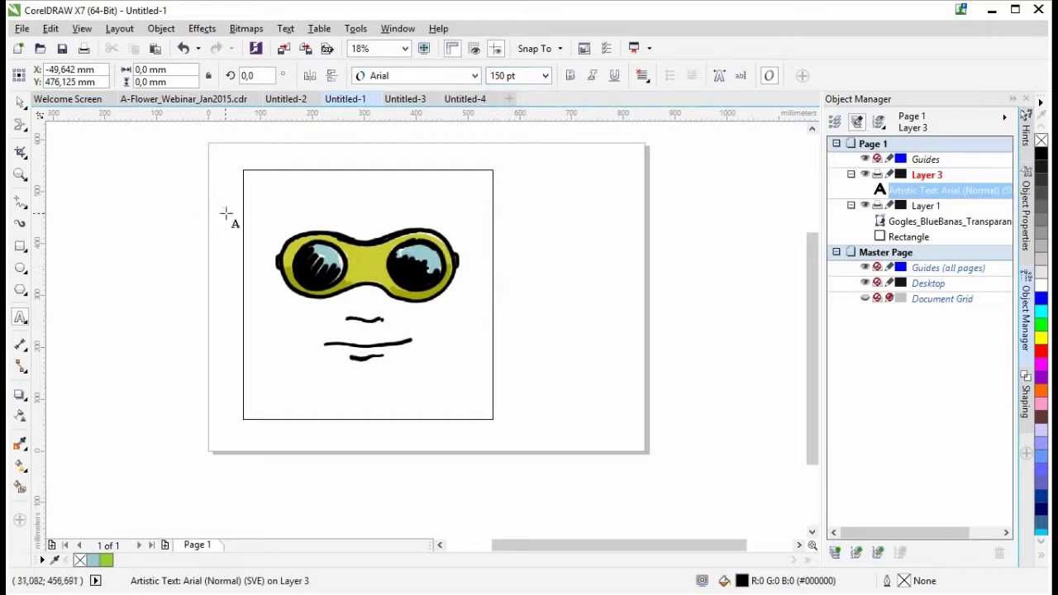
text(+)
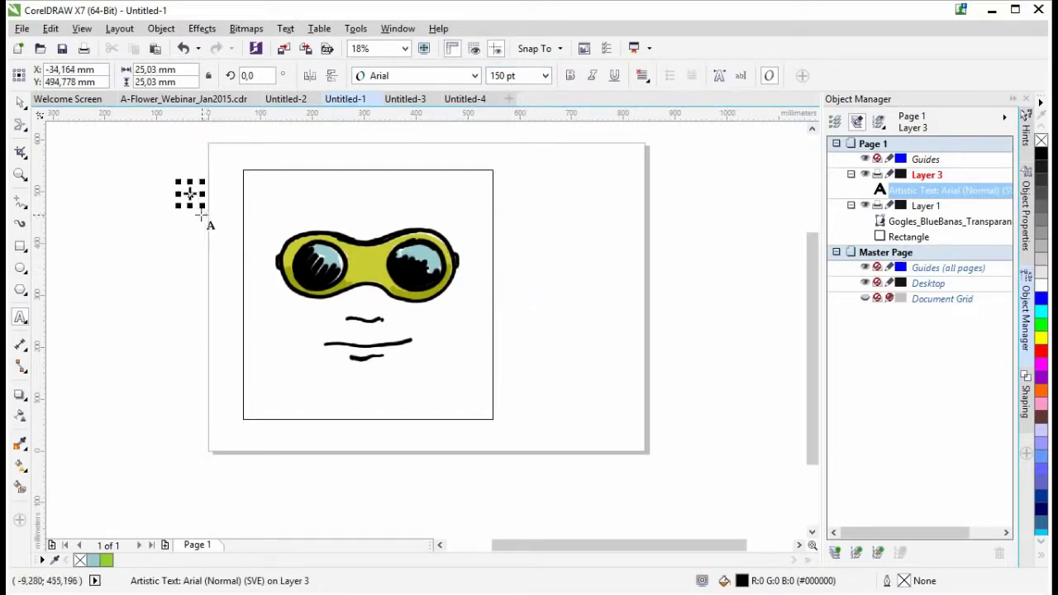
drag(230, 237, 248, 252)
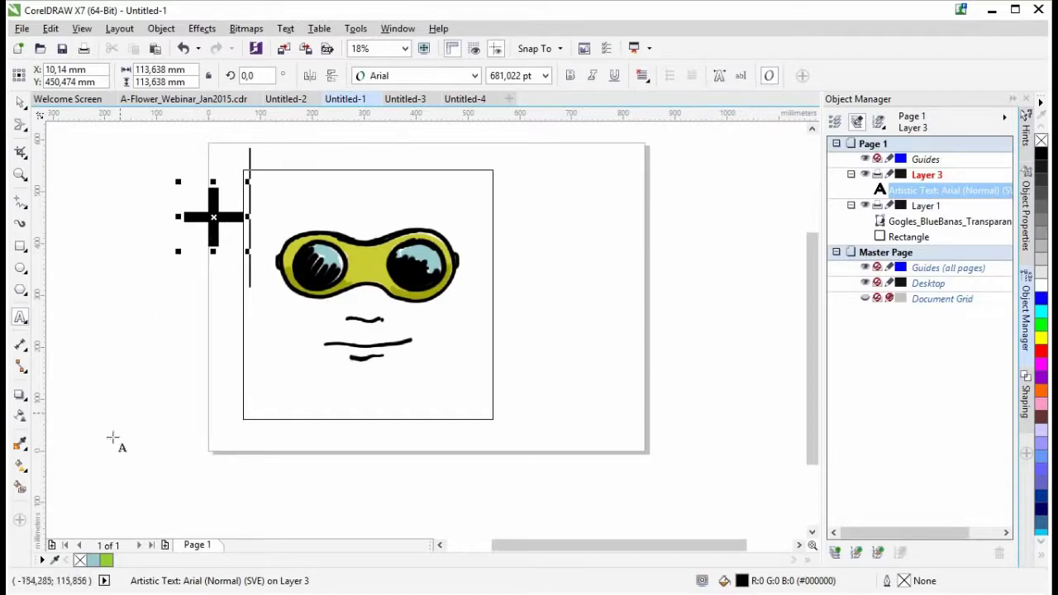
Fill the plus sign with Light BlueGreen and centre it on the square's left edge, at about Y 479 mm.
click(20, 104)
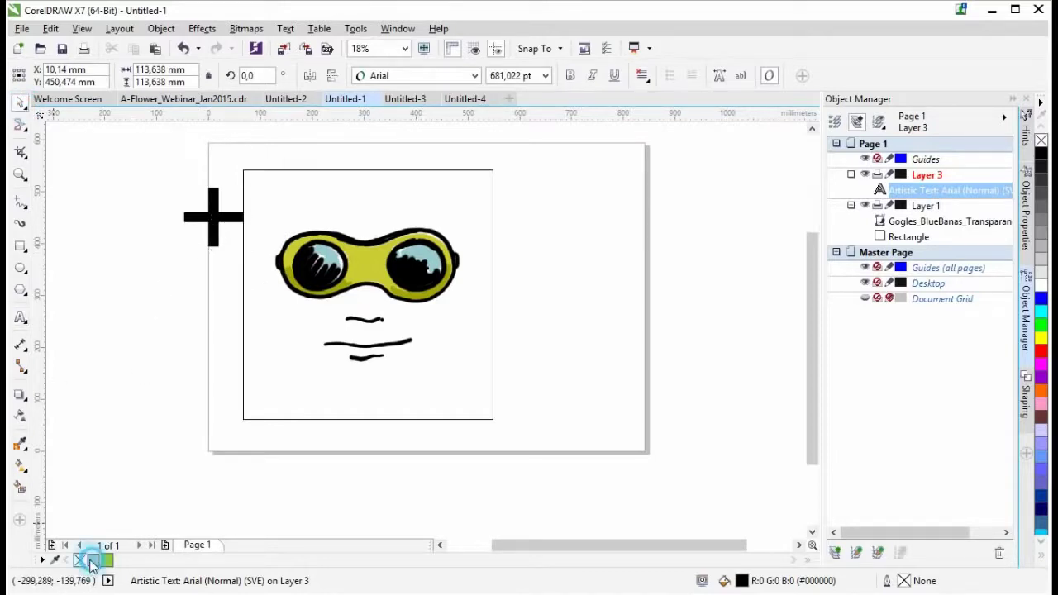
click(92, 559)
drag(216, 217, 243, 203)
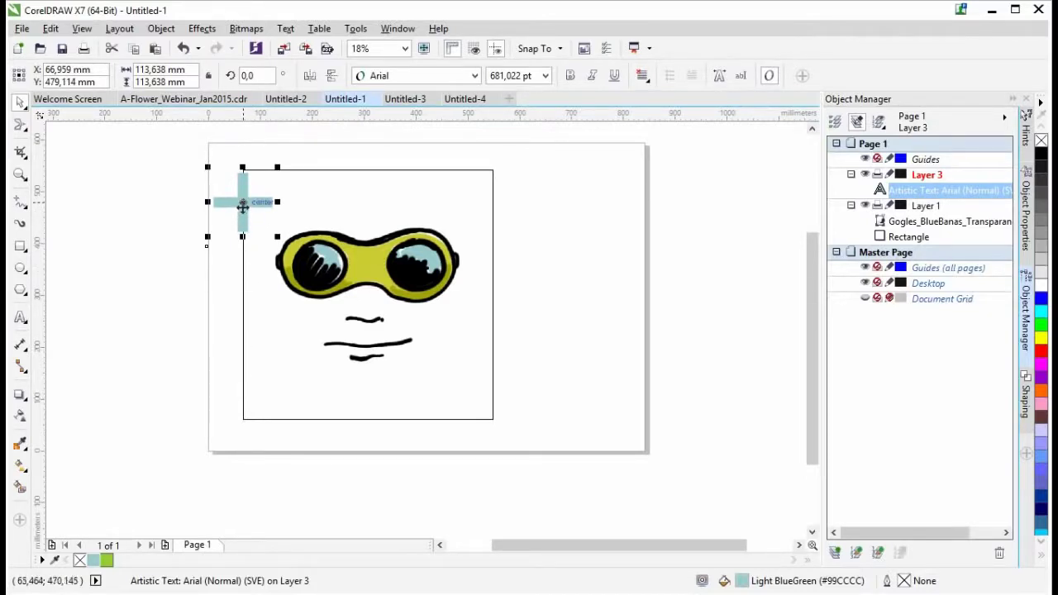
Duplicate the plus sign and place the copy level with it, centred on the square's right edge at about X 548.3 mm.
key(KP_Add)
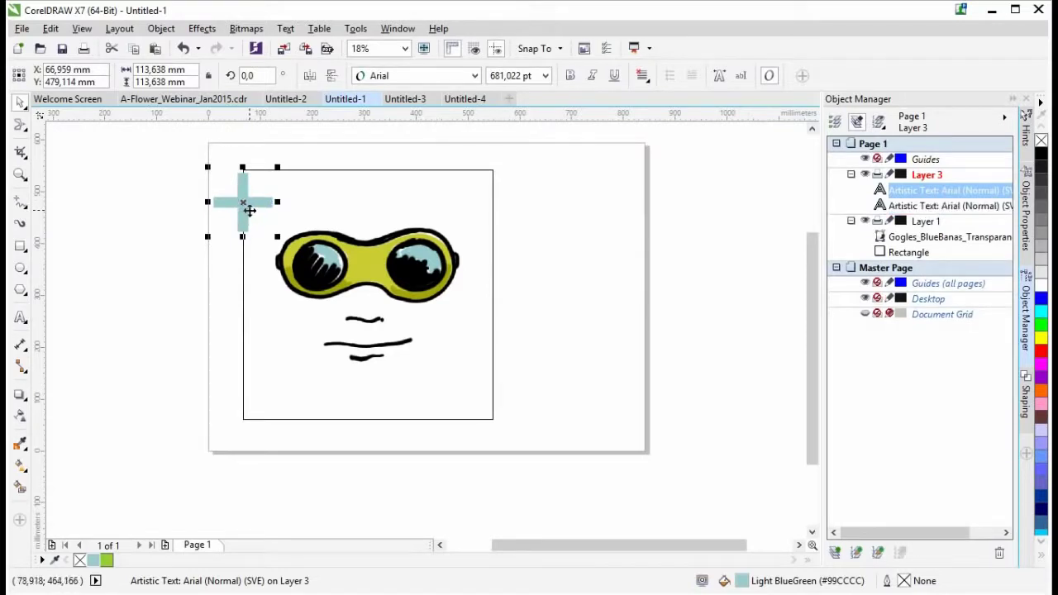
drag(246, 212, 490, 207)
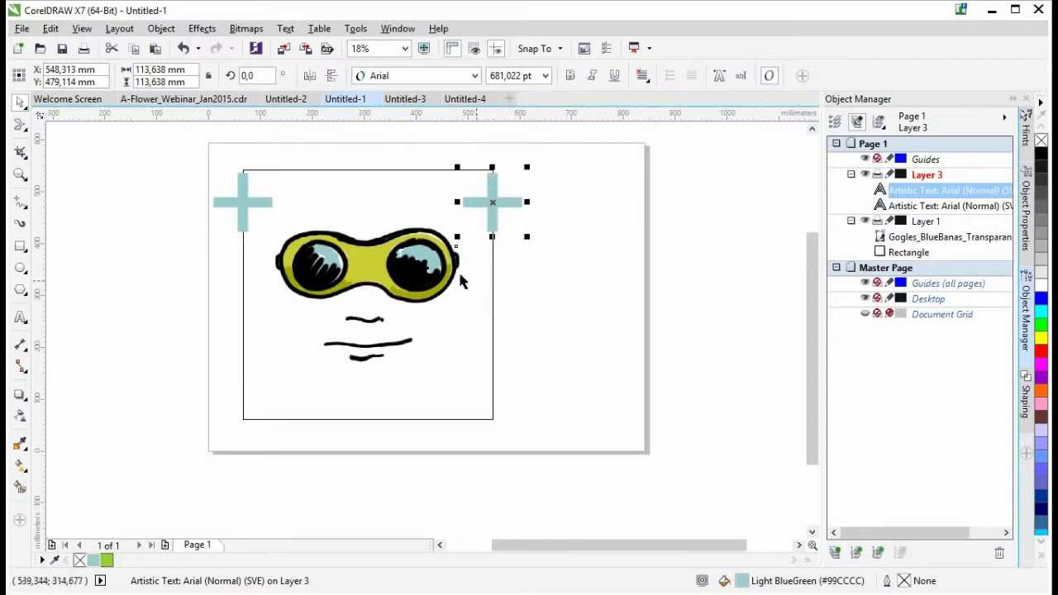
click(189, 185)
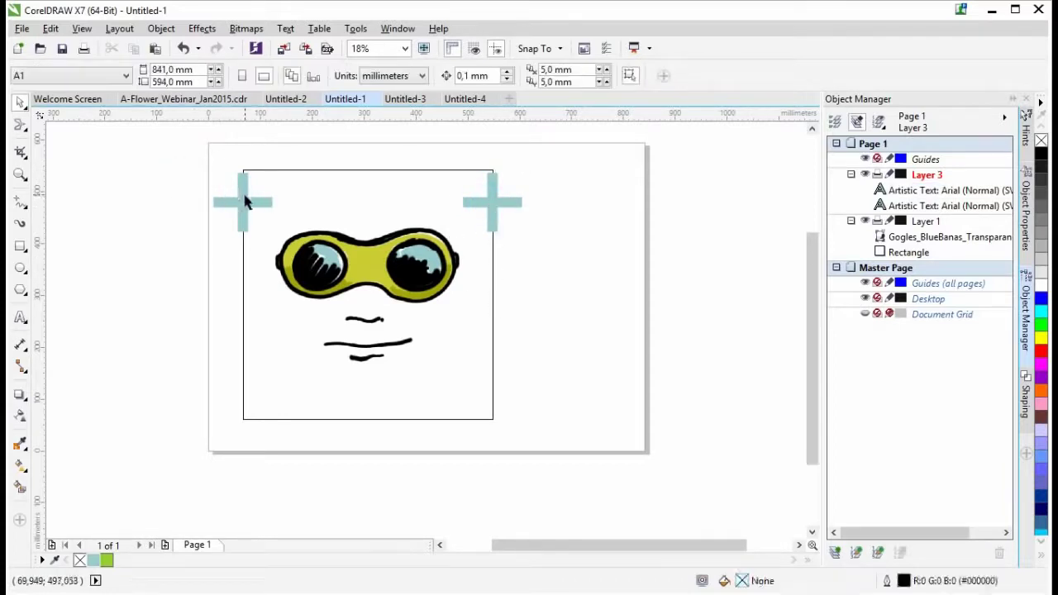
Duplicate both plus signs and move the copies straight down the square's side edges to about Y 132.3 mm.
click(256, 201)
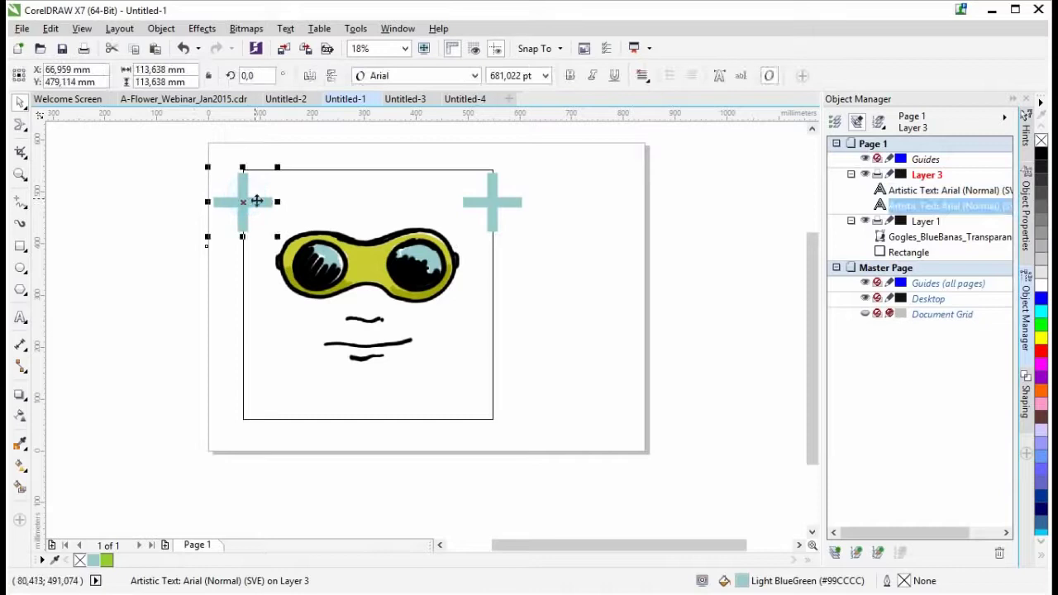
shift+click(493, 210)
key(ctrl+v)
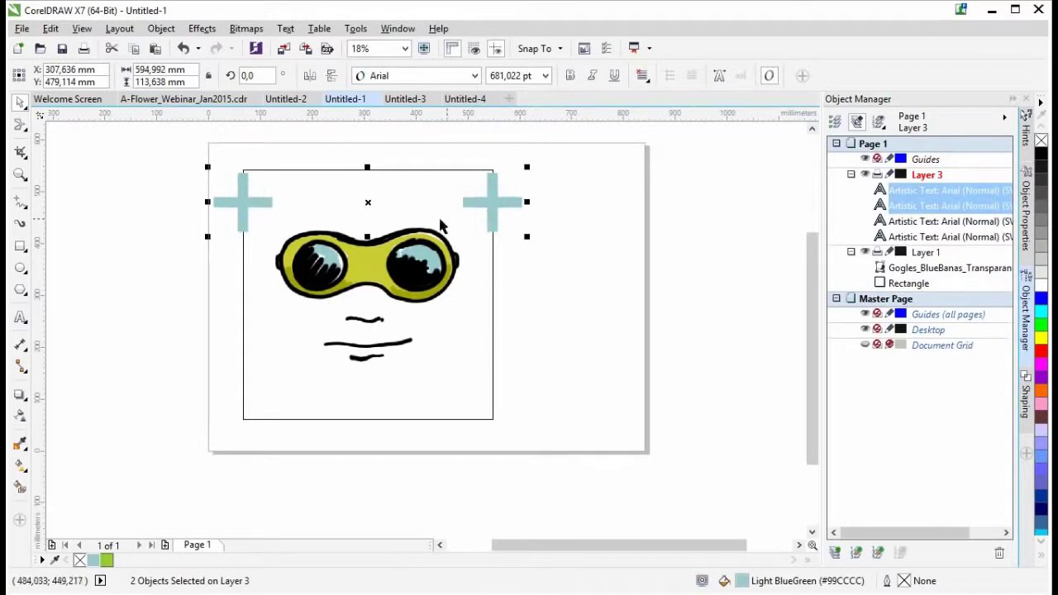
drag(368, 204, 397, 378)
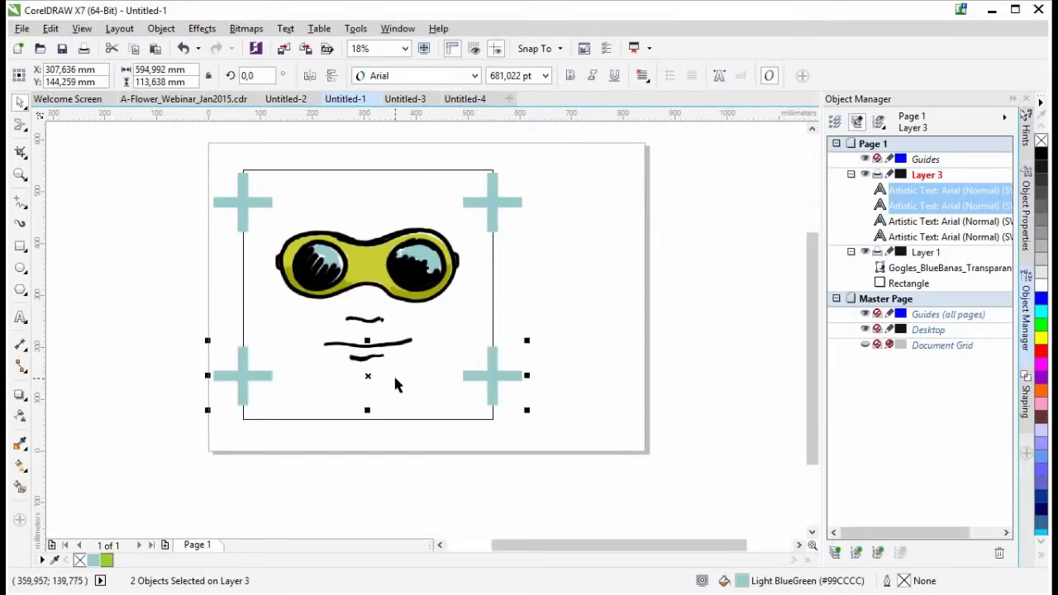
drag(367, 377, 369, 383)
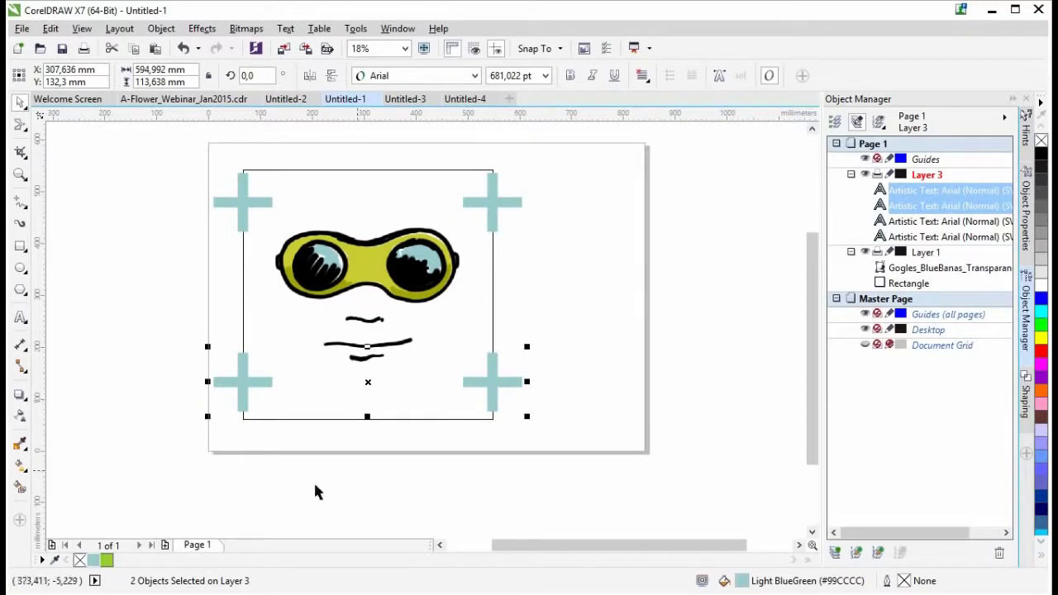
Fill the two lower plus signs with Martian Green (#99CC33).
click(106, 560)
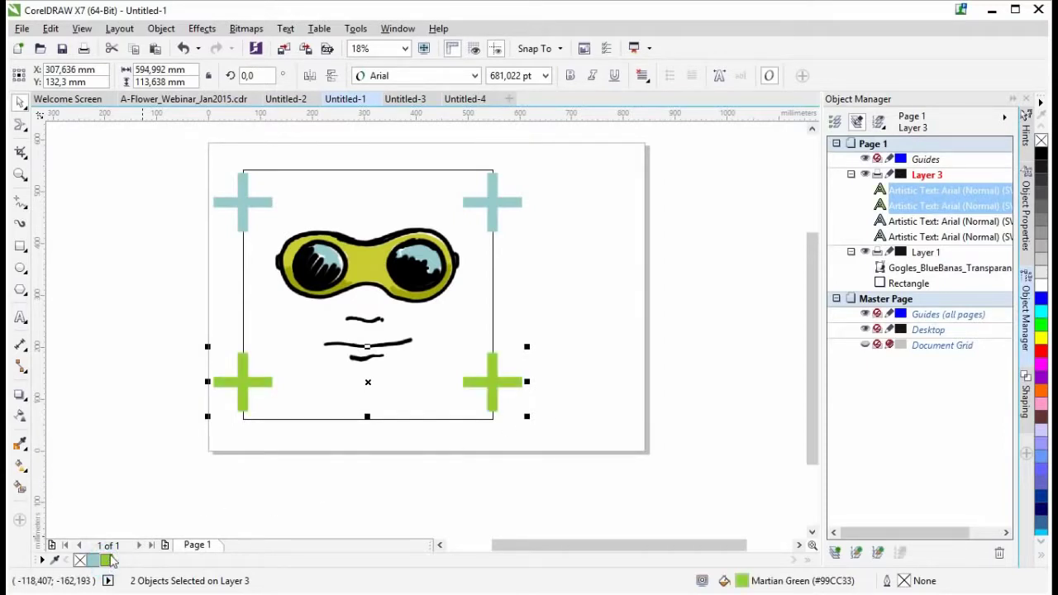
click(104, 267)
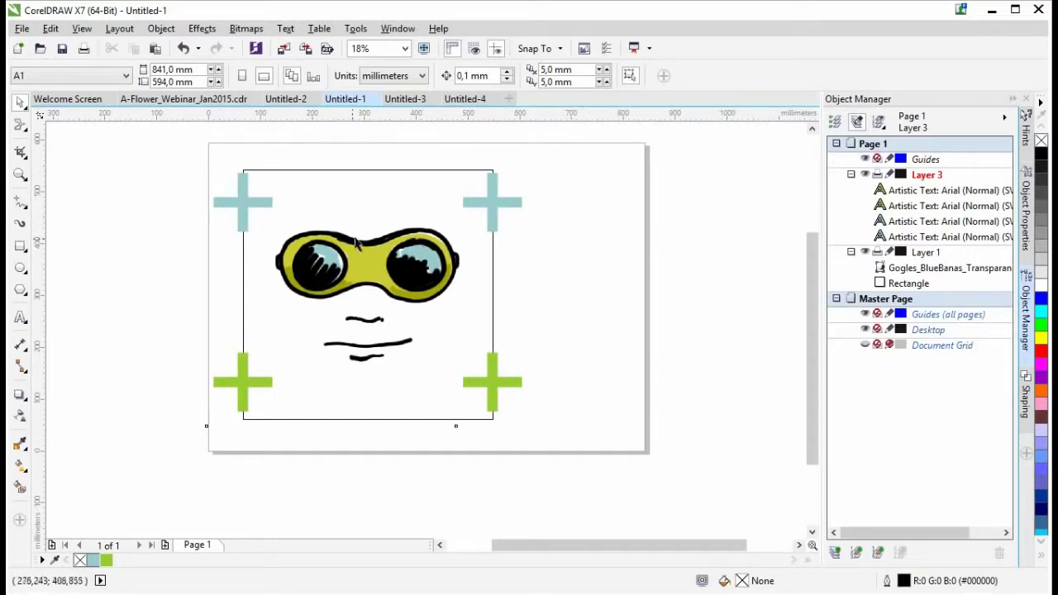
PowerClip the four plus signs and the goggles artwork inside the square frame.
click(262, 203)
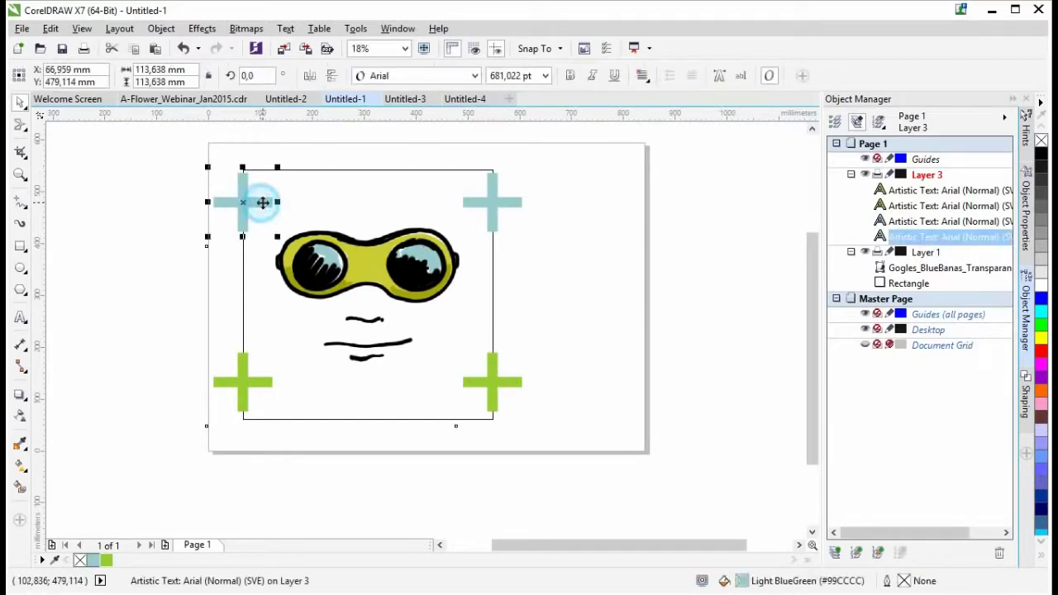
shift+click(494, 205)
shift+click(499, 384)
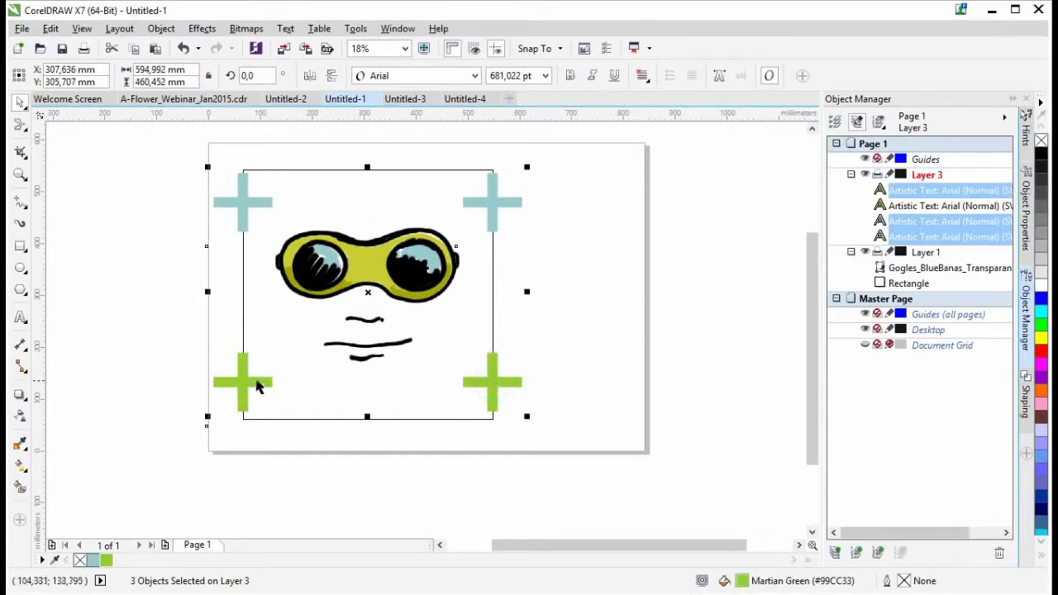
shift+click(256, 386)
shift+click(366, 267)
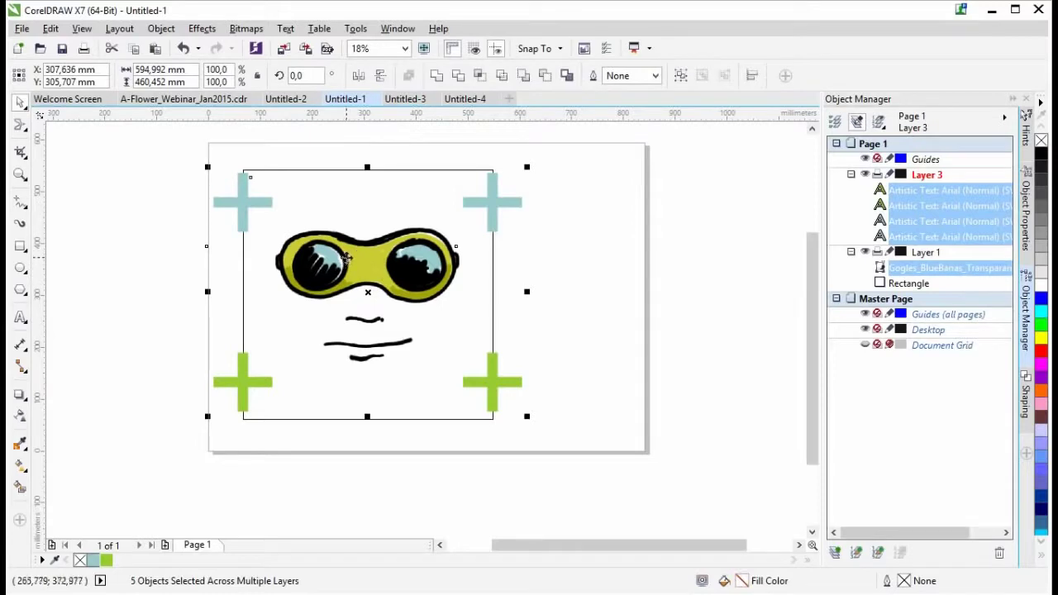
right_click(347, 258)
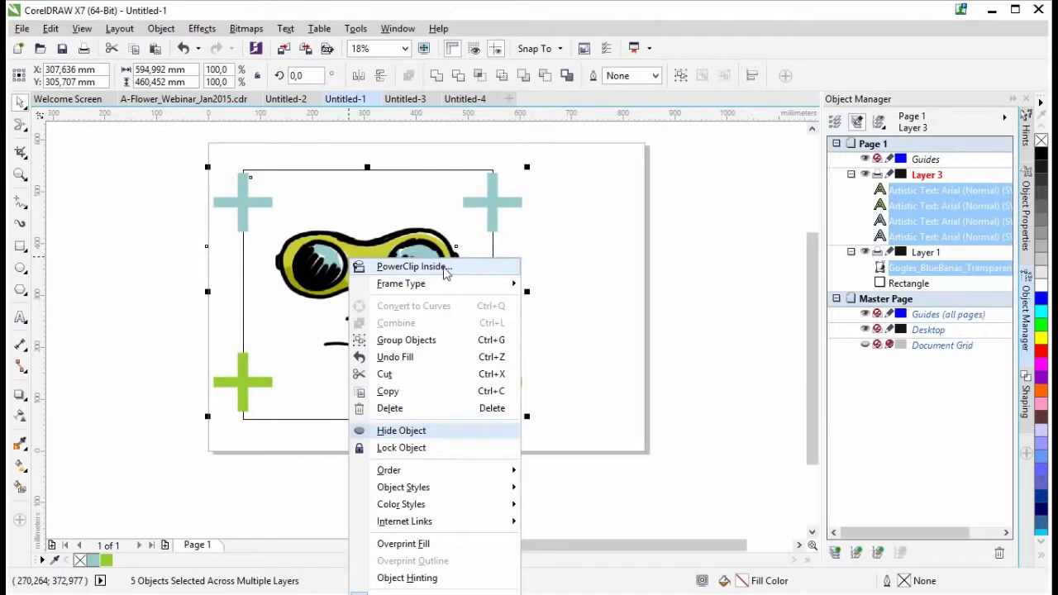
click(445, 267)
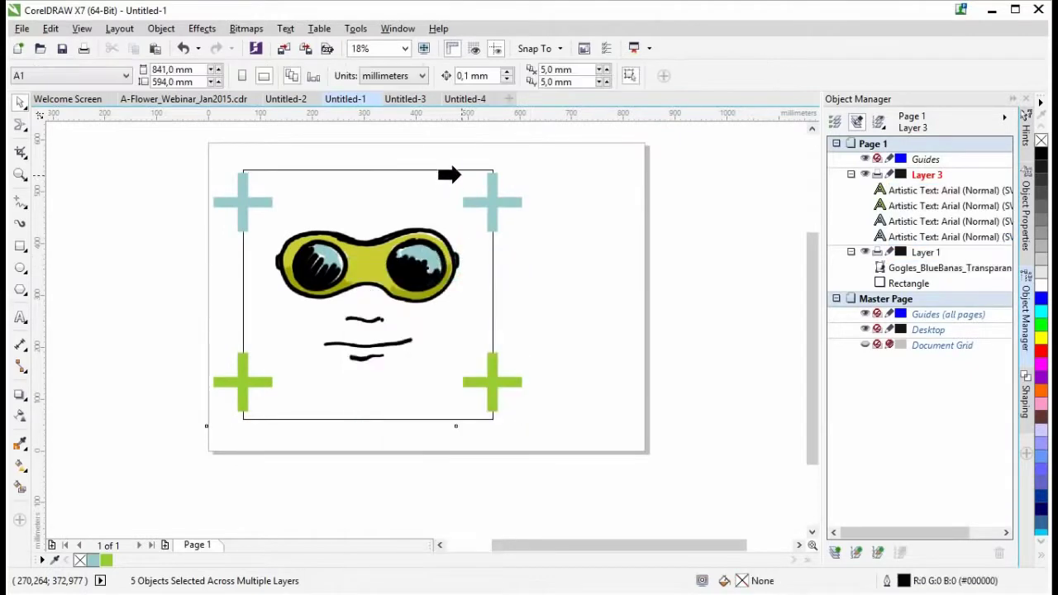
click(459, 171)
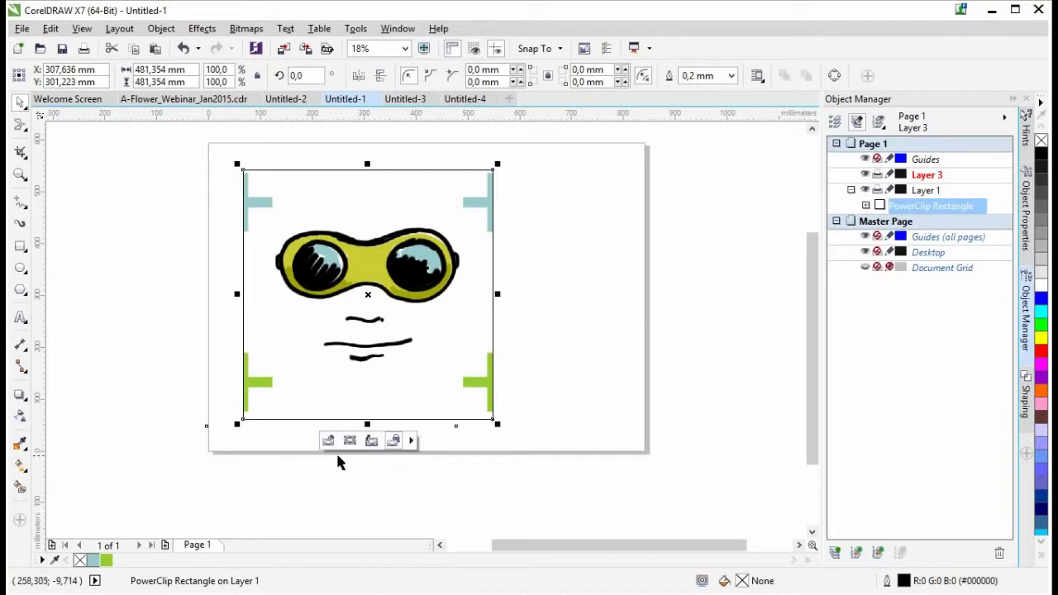
Edit the PowerClip contents to convert all four plus signs to curves, and finish editing.
click(328, 441)
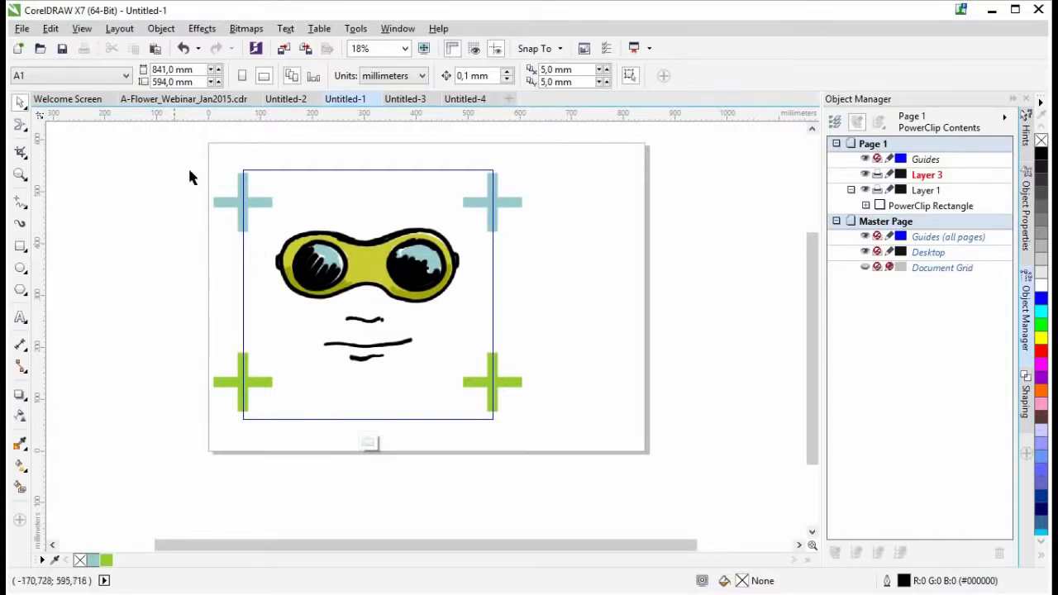
click(229, 201)
shift+click(513, 202)
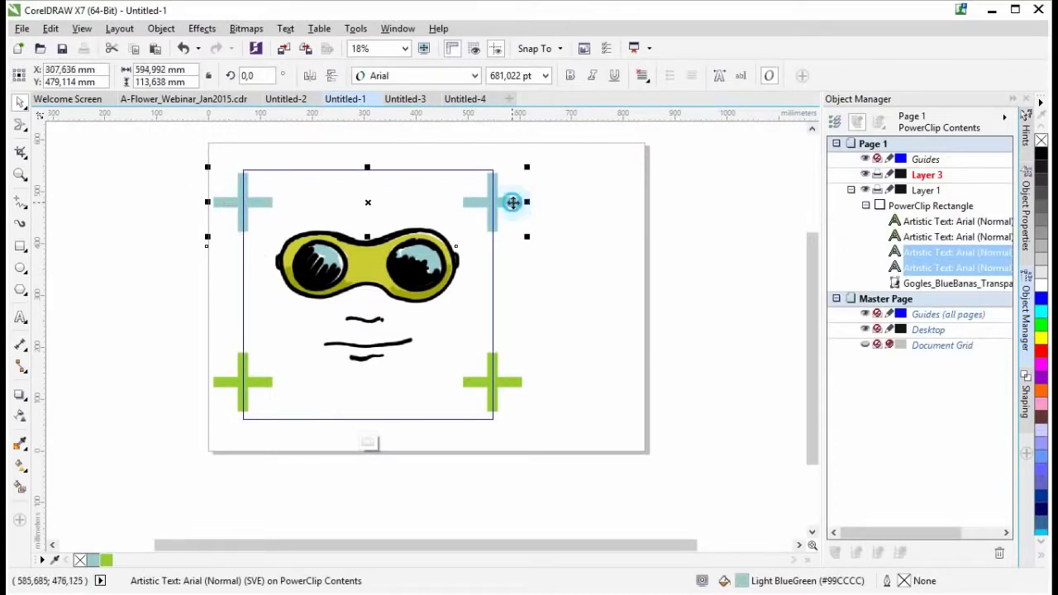
shift+click(516, 387)
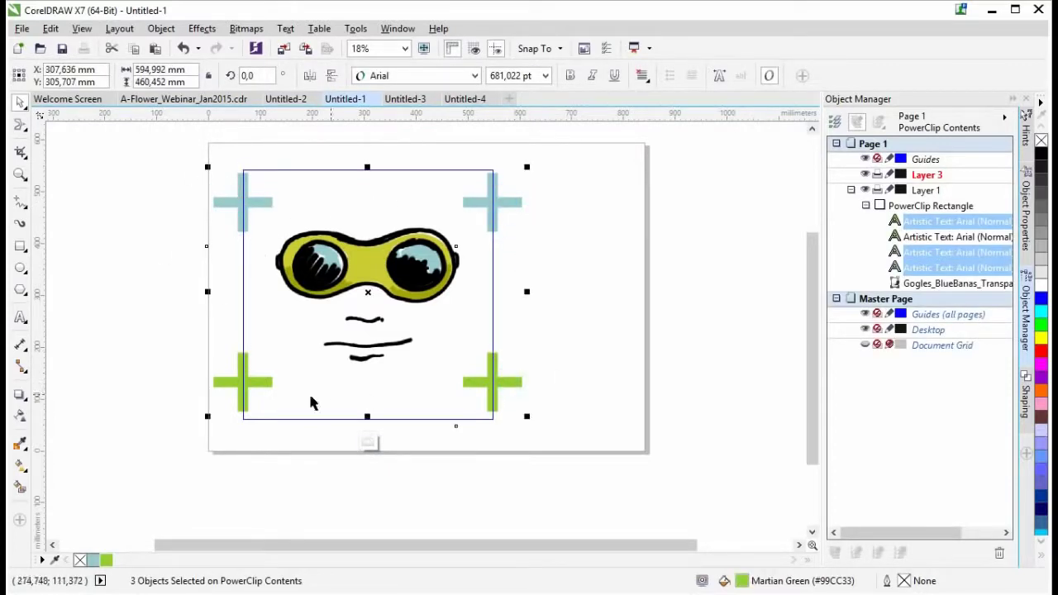
shift+click(231, 380)
key(ctrl+q)
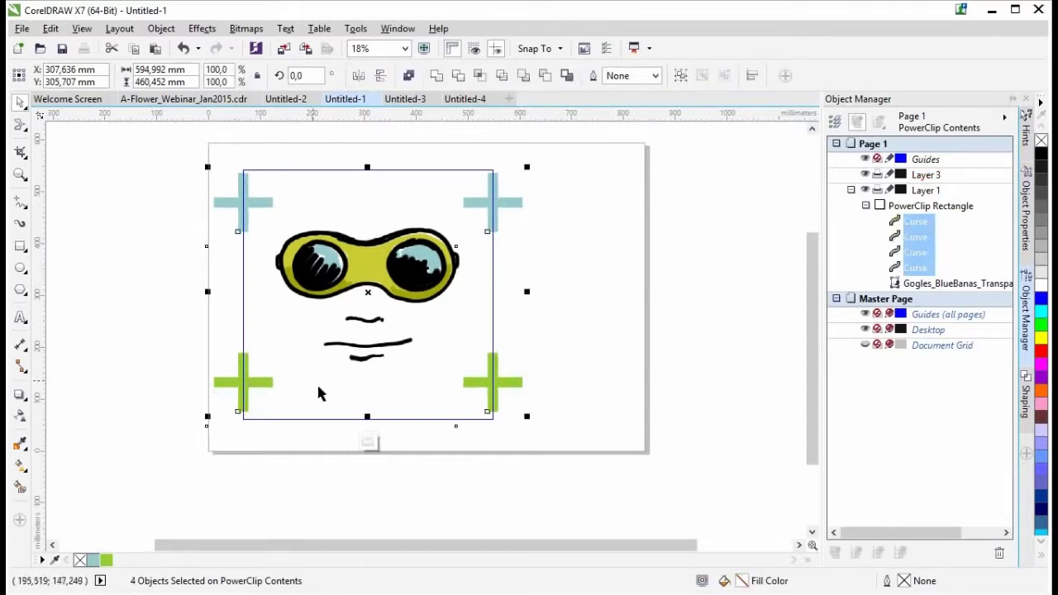
click(369, 443)
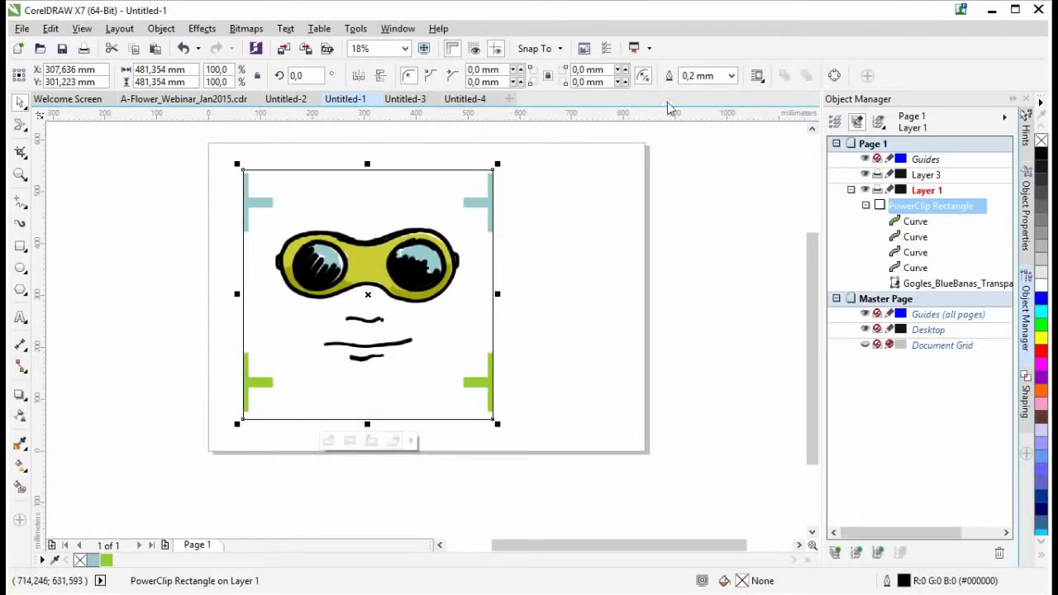
Set the PowerClip frame's outline width to None.
click(731, 75)
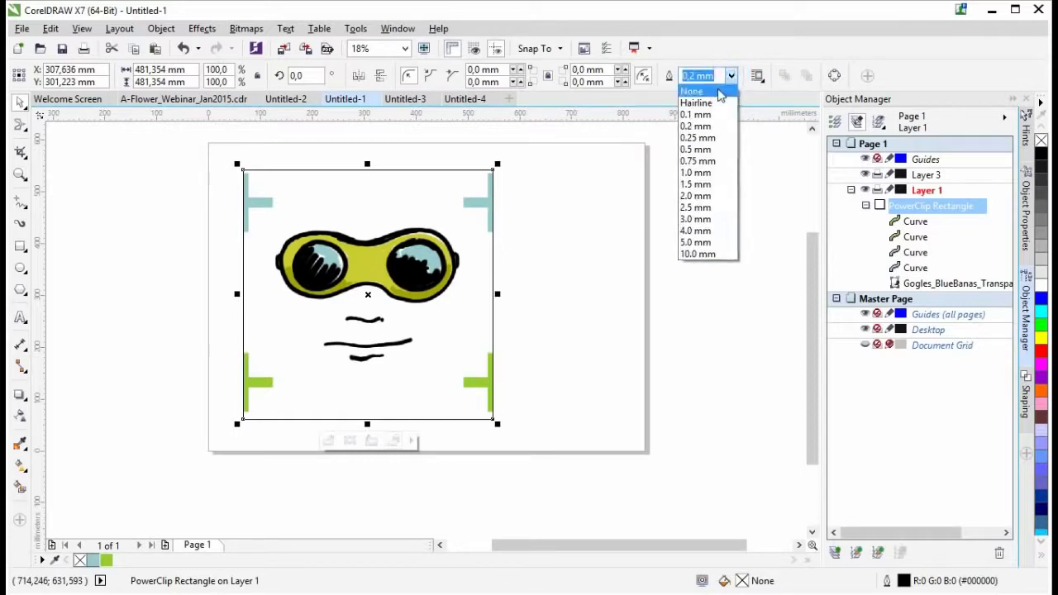
click(718, 92)
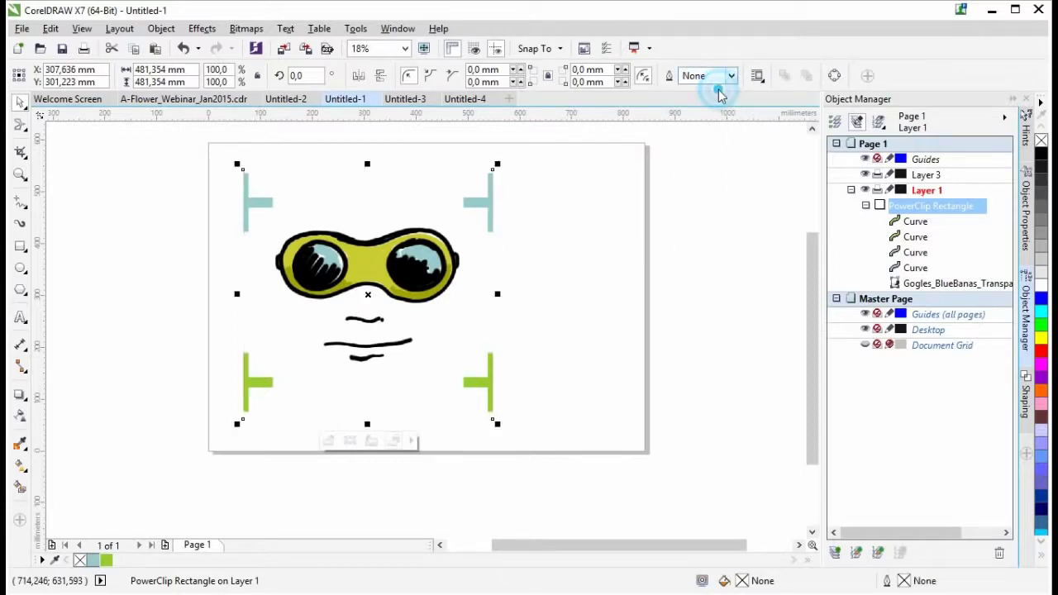
click(584, 287)
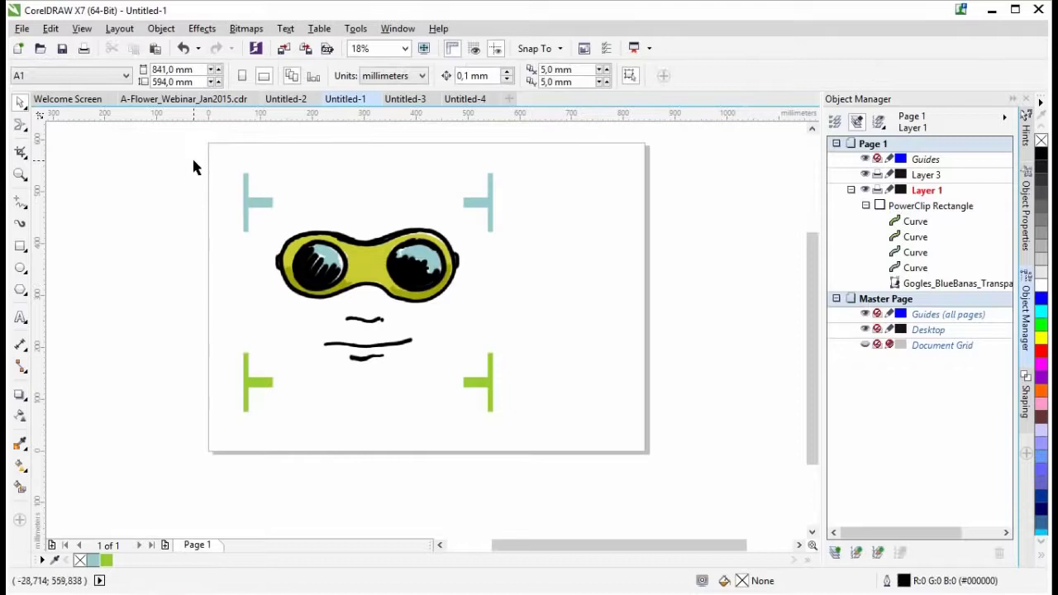
Create a Bitmap pattern fill from the PowerClip artwork, marking the pattern area exactly from corner to corner of its frame.
drag(197, 162, 556, 446)
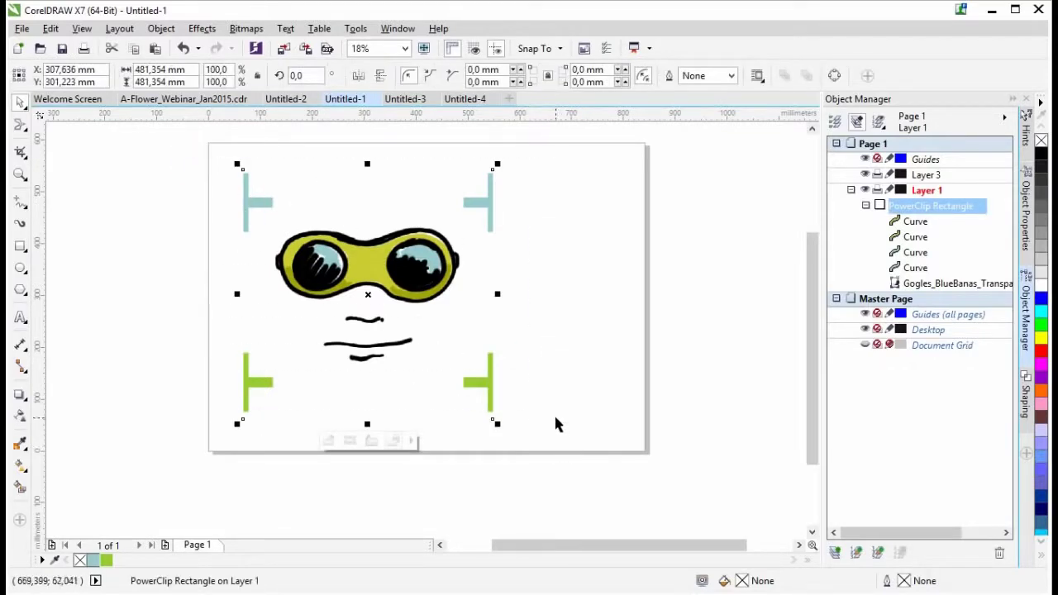
click(355, 28)
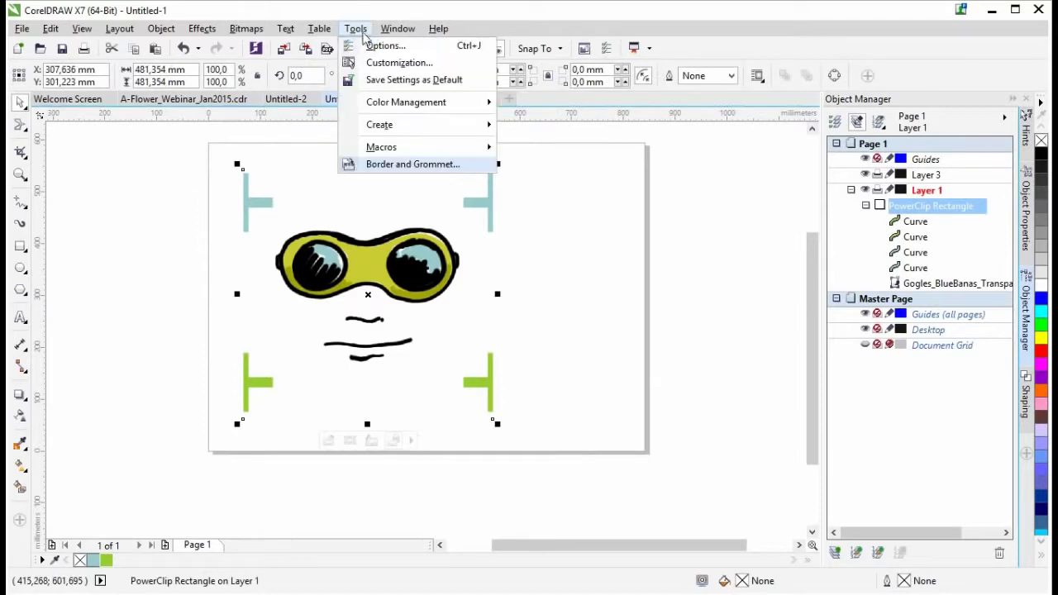
mouse_move(484, 124)
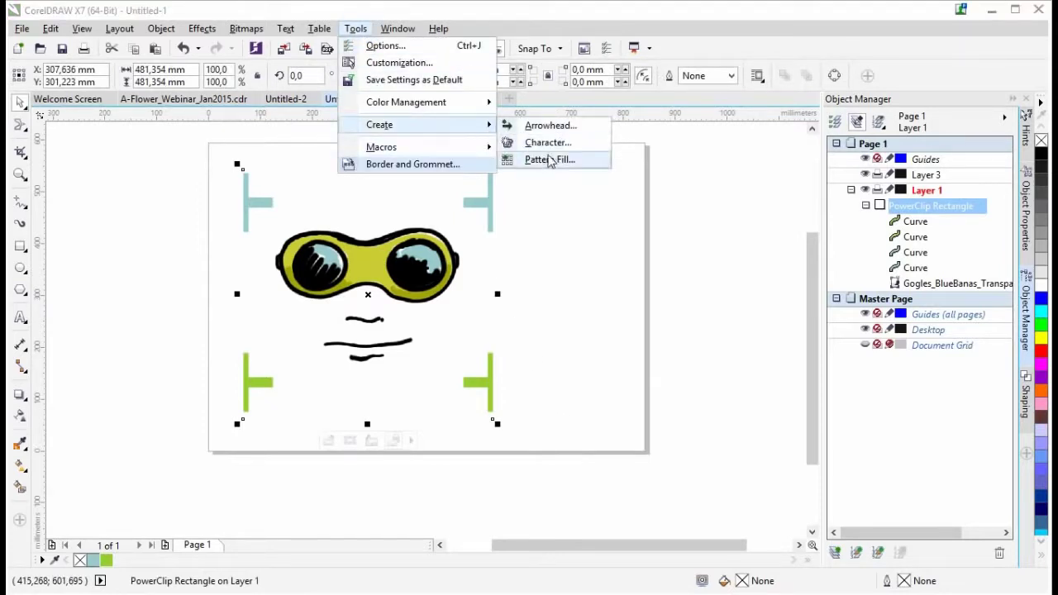
click(550, 160)
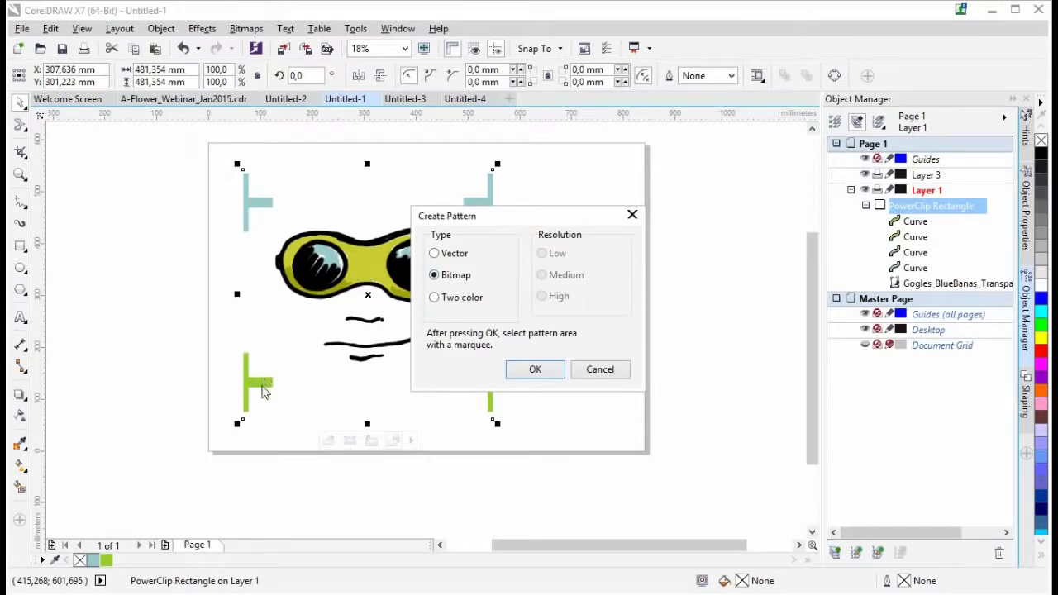
click(539, 370)
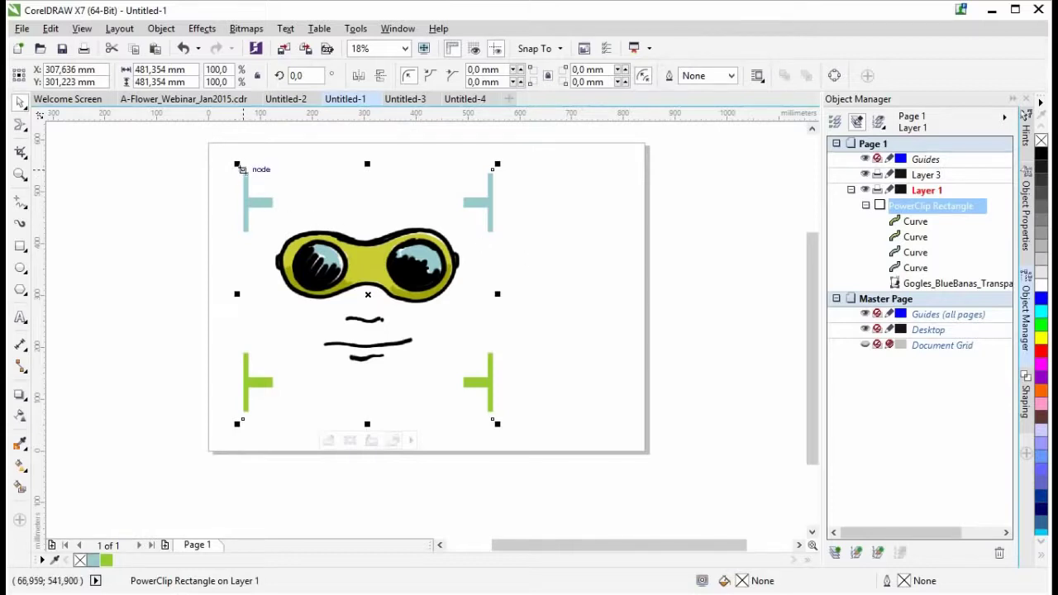
drag(243, 169, 493, 422)
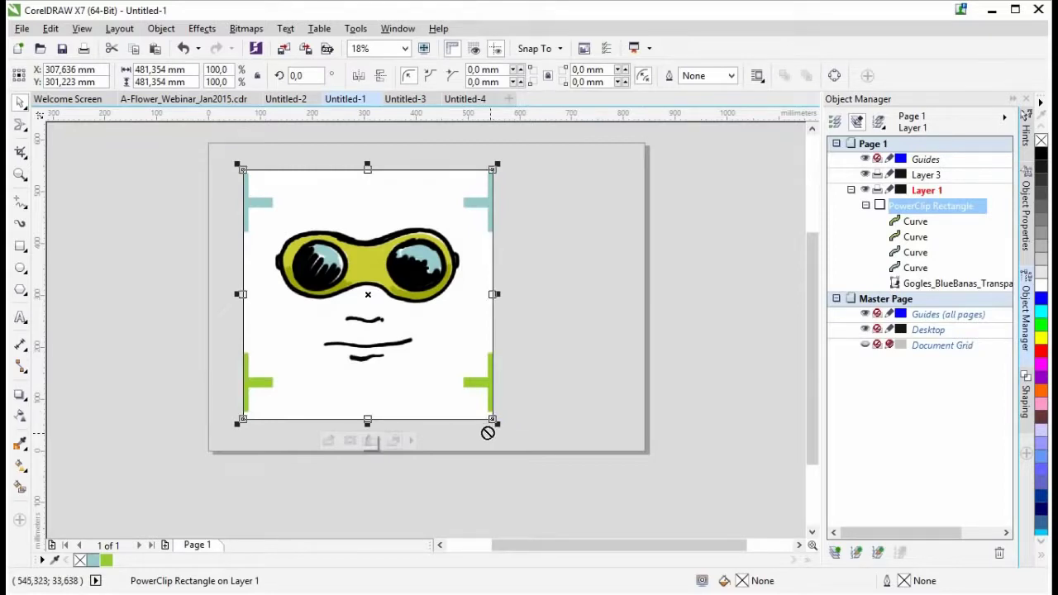
click(368, 442)
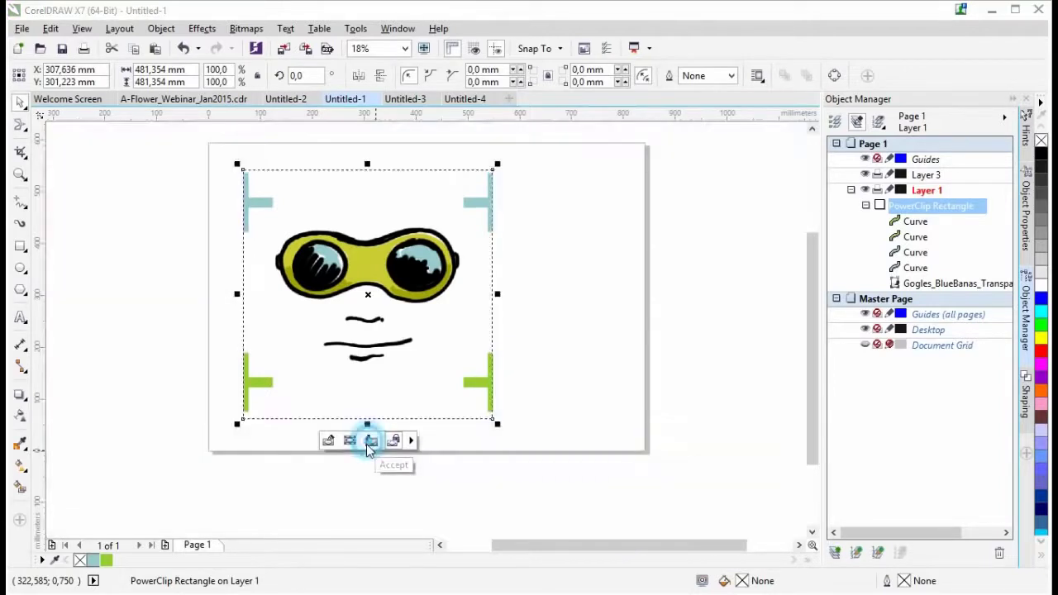
Convert the pattern to a bitmap at 300 dpi in RGB Color (24-bit) with anti-aliasing and a transparent background.
drag(628, 341, 615, 241)
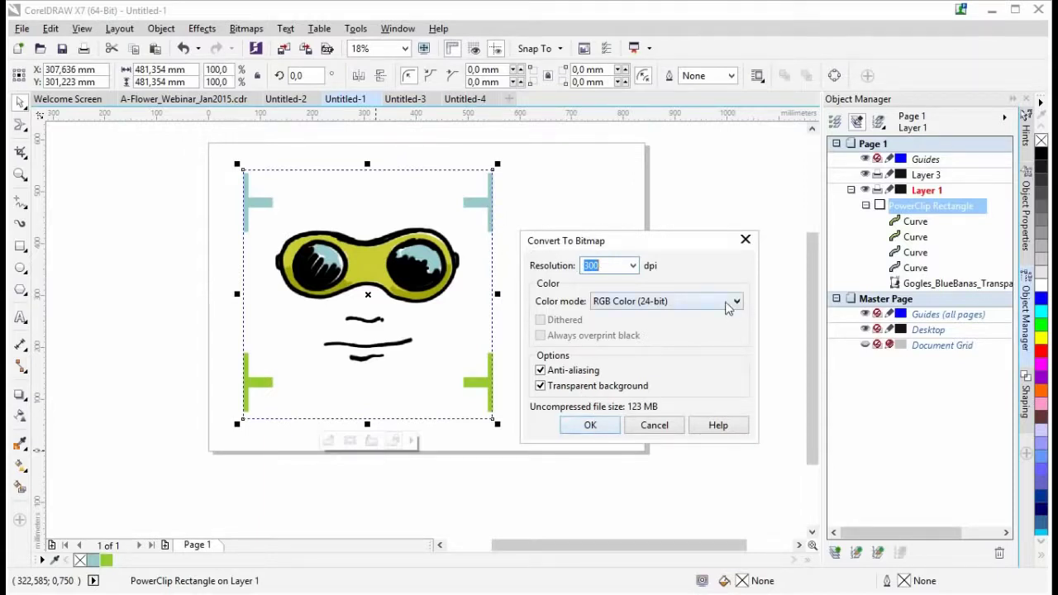
click(734, 302)
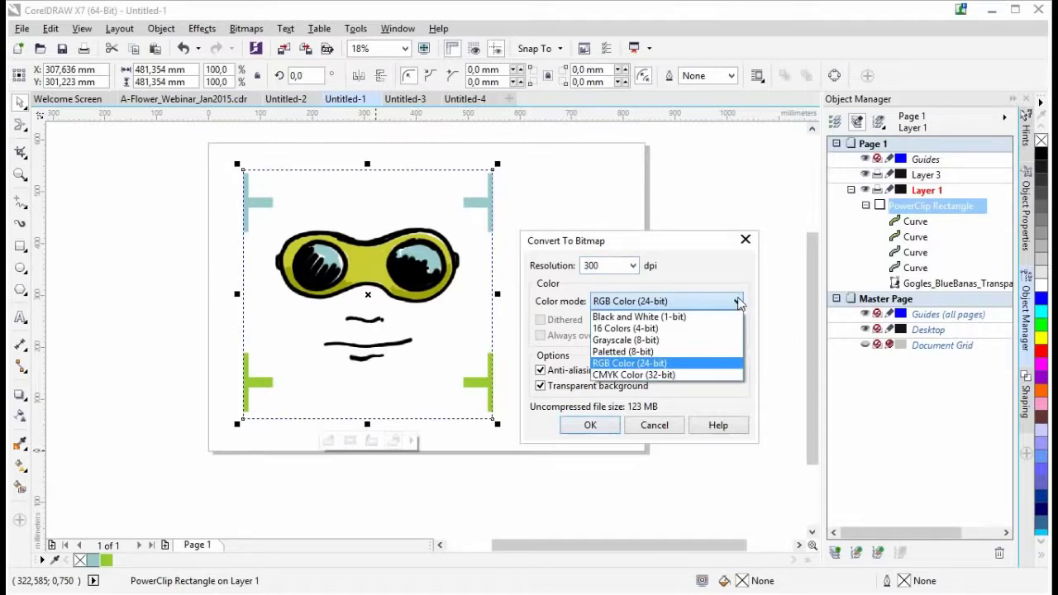
click(736, 303)
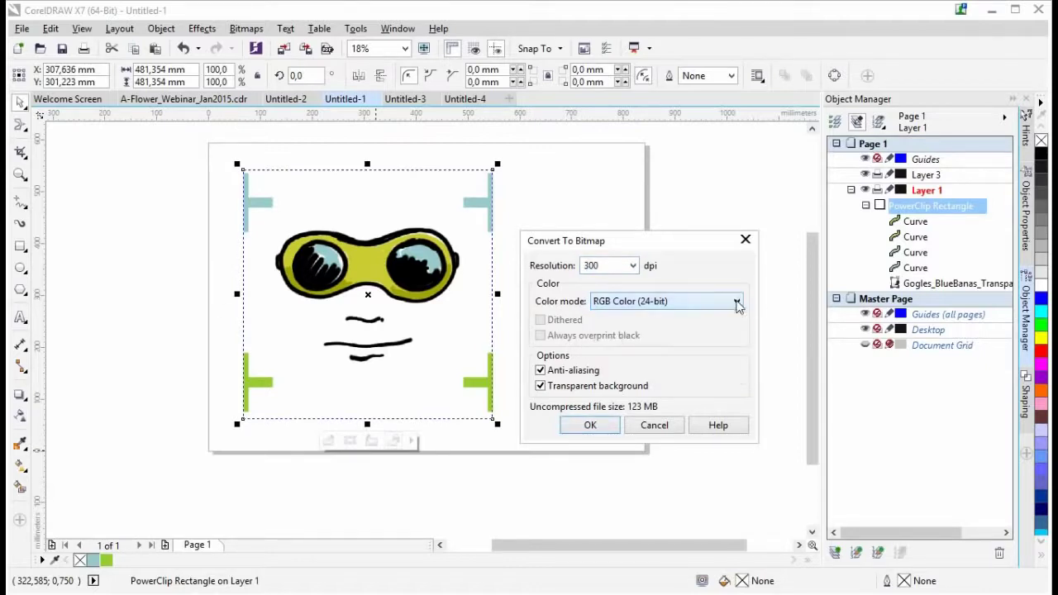
click(590, 426)
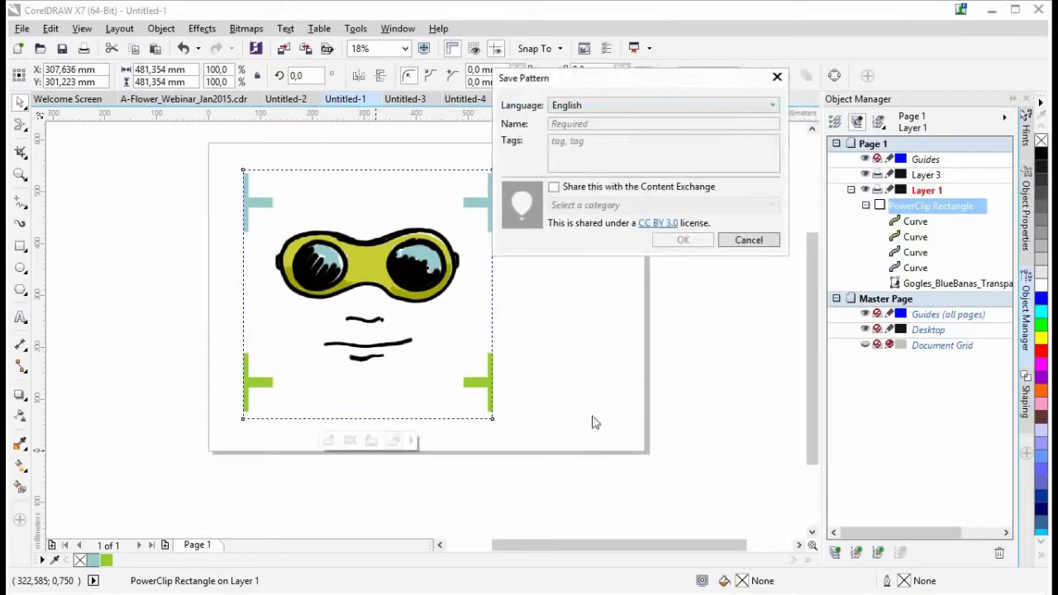
Save the pattern under the name Gogles_bananas_Plus and deselect the artwork.
click(595, 124)
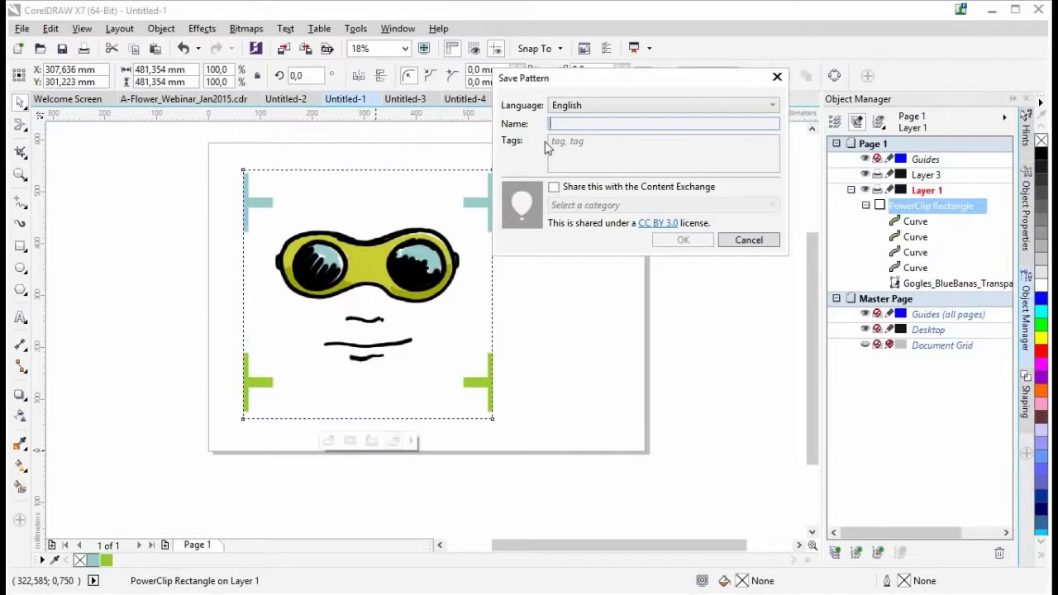
text(Gogles)
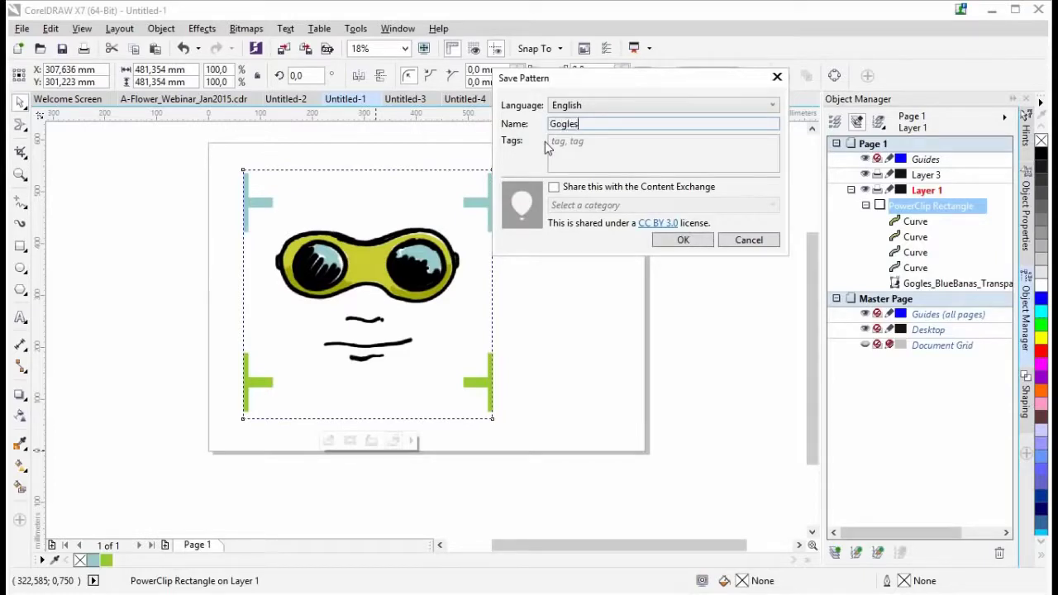
text(_bananas_Plus)
click(693, 248)
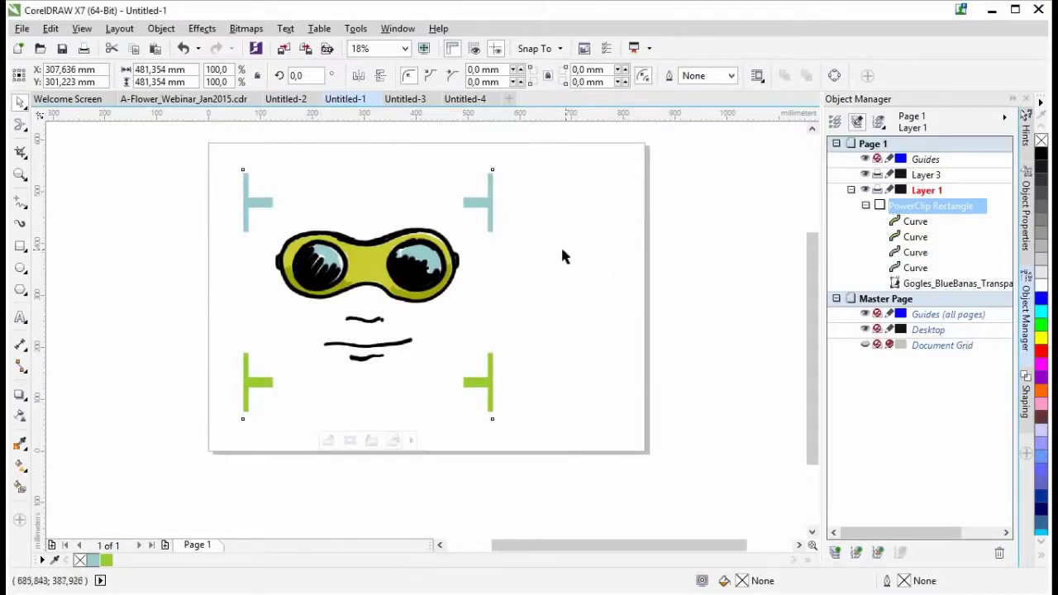
click(574, 250)
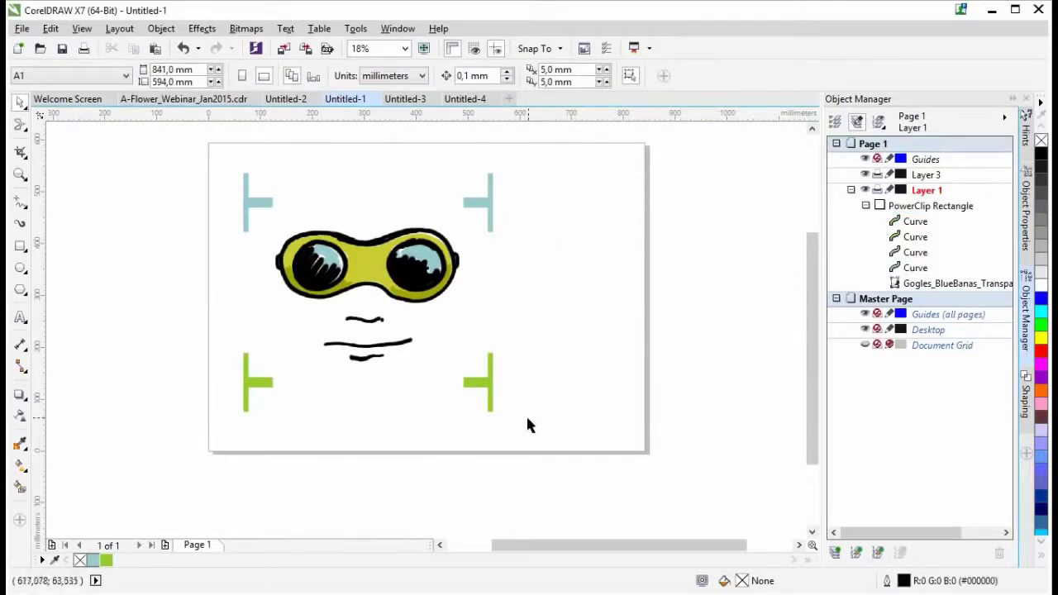
In the Untitled-3 document, draw a rectangle about 778 by 483 mm inside the page edges and convert it to curves.
click(405, 99)
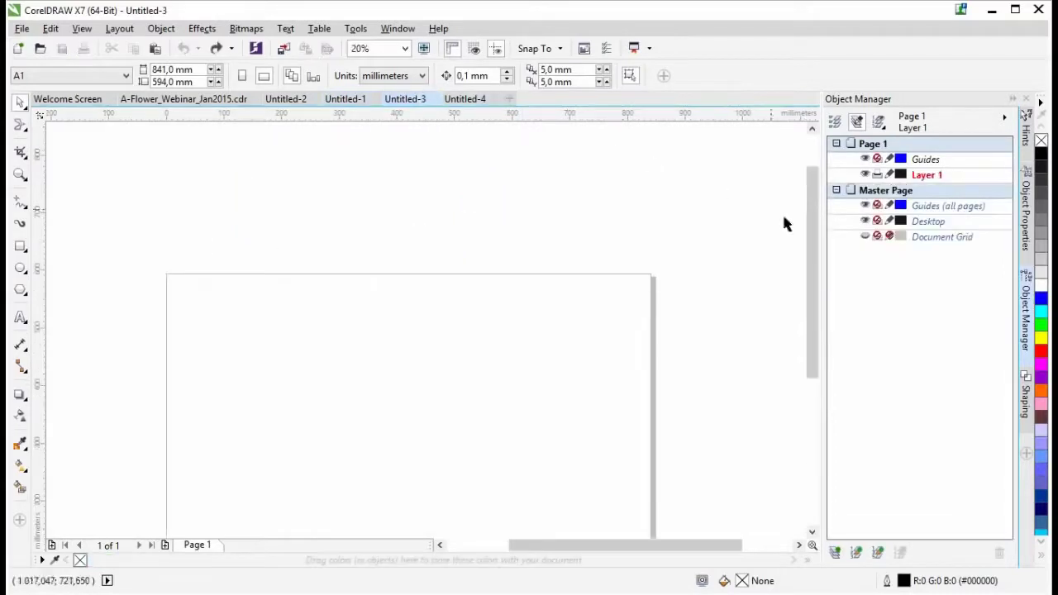
drag(814, 227, 824, 286)
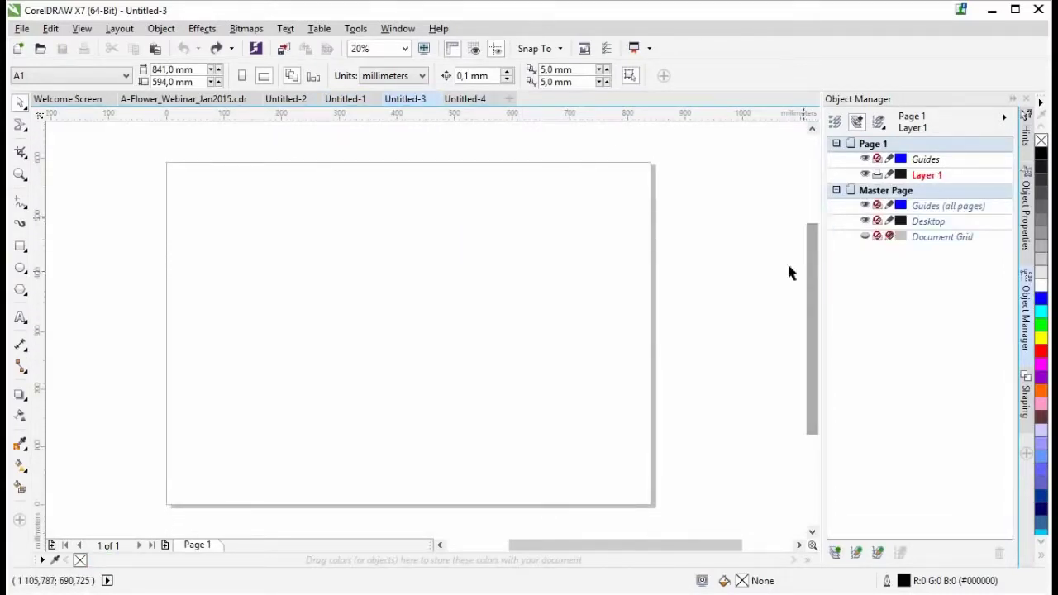
click(21, 245)
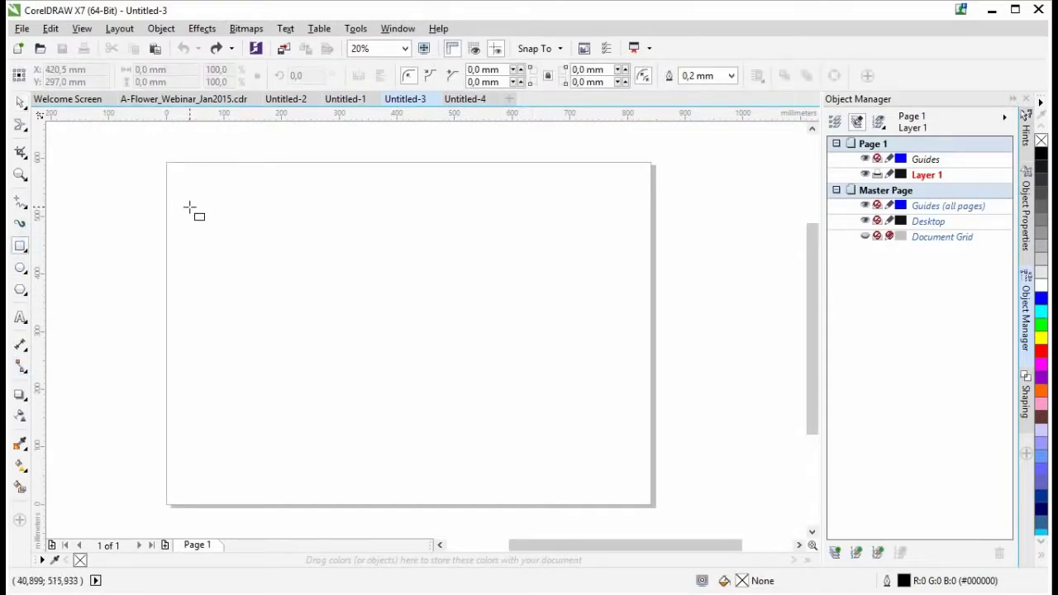
drag(185, 196, 636, 475)
key(ctrl+q)
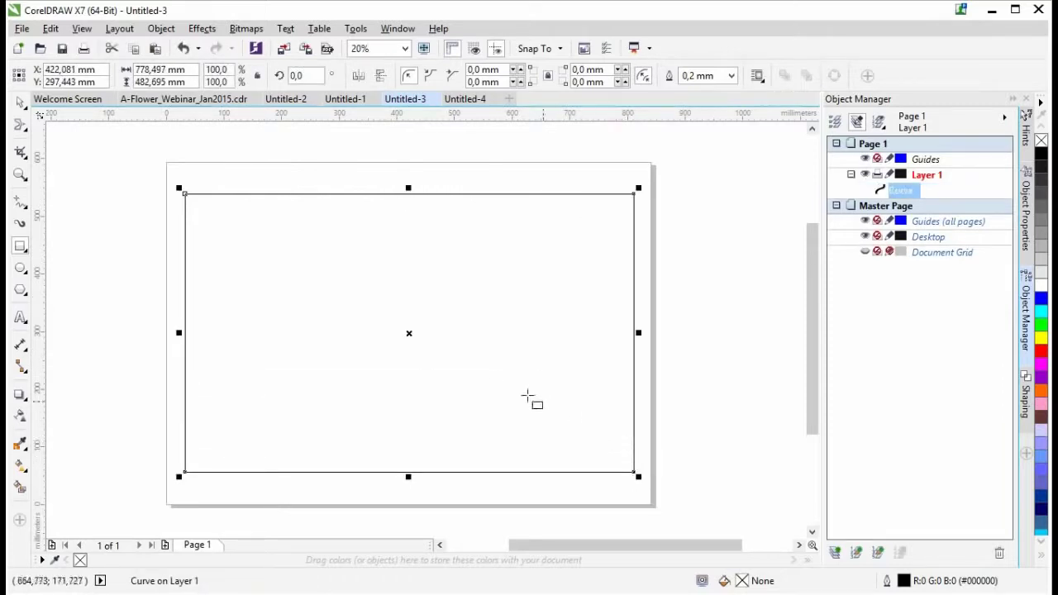
Pull the rectangle's four corners outward into pointed tips with the Smear tool.
click(22, 124)
click(73, 163)
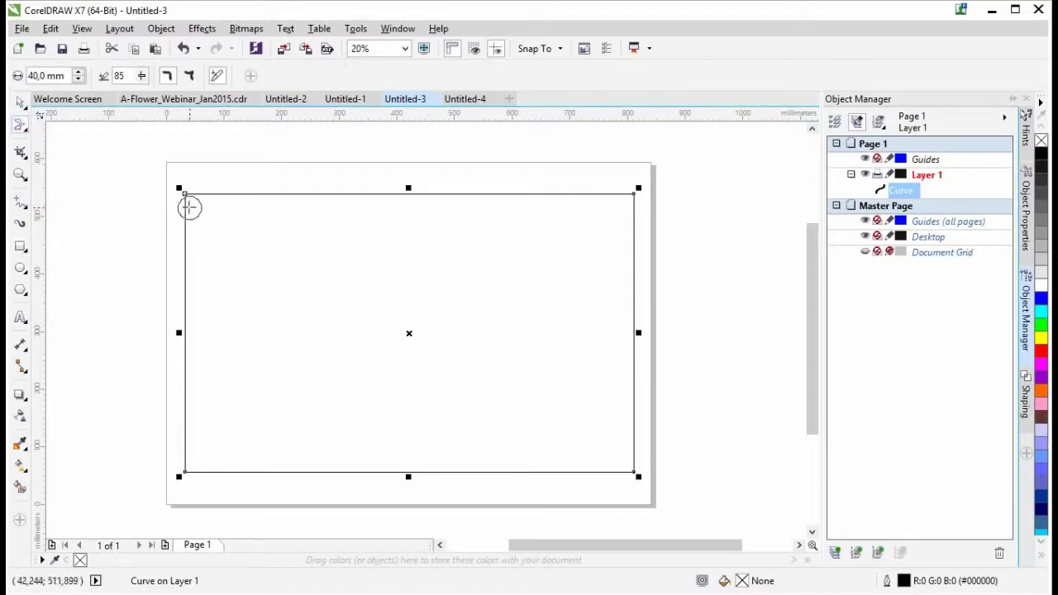
drag(201, 208, 176, 183)
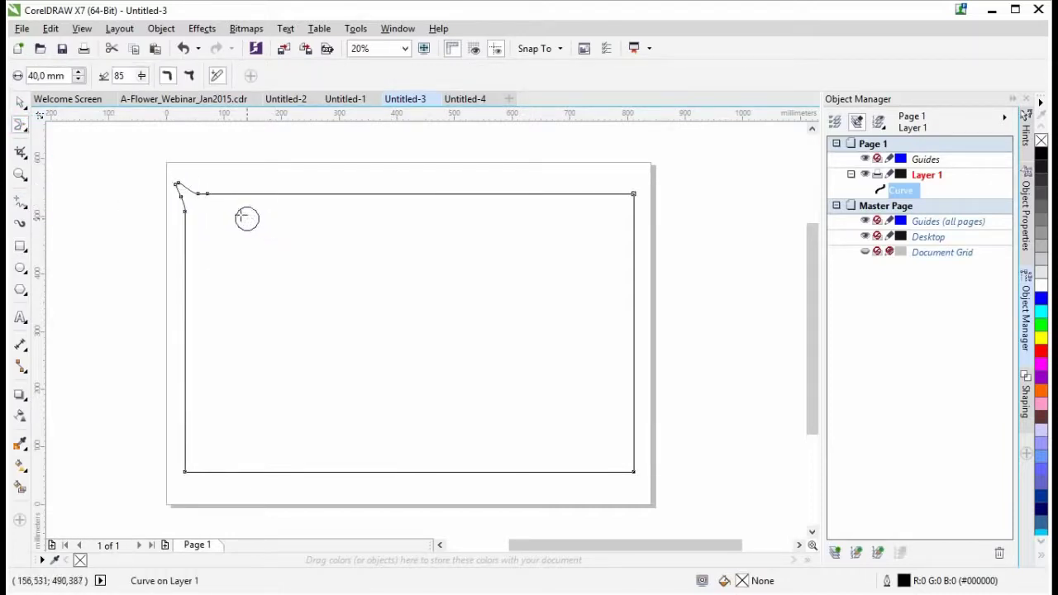
drag(621, 207, 646, 177)
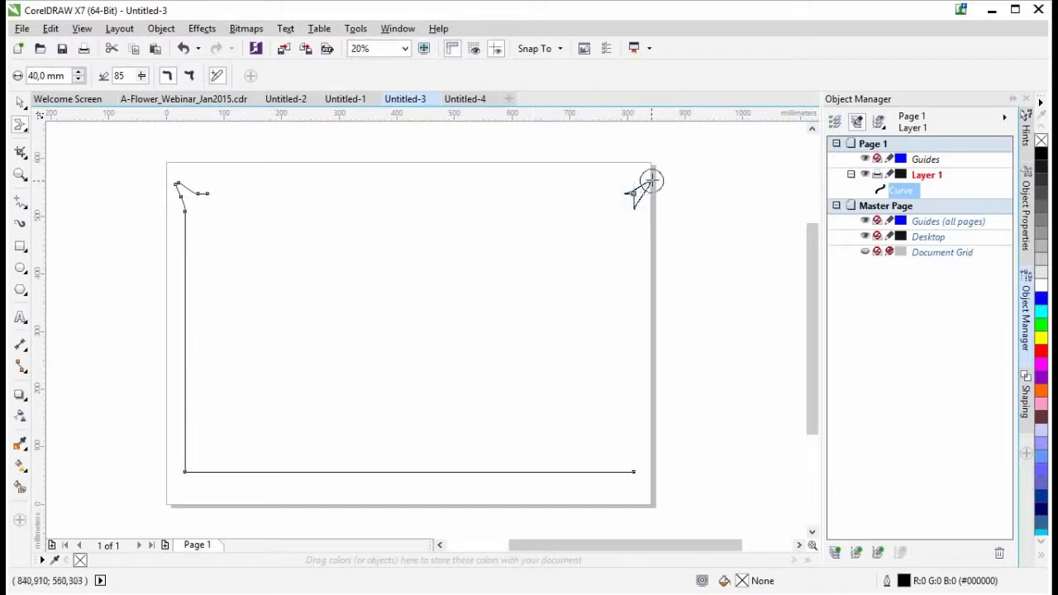
mouse_move(195, 204)
mouse_down()
mouse_move(183, 183)
mouse_move(194, 209)
mouse_move(179, 189)
mouse_move(185, 211)
mouse_up()
drag(184, 469, 177, 482)
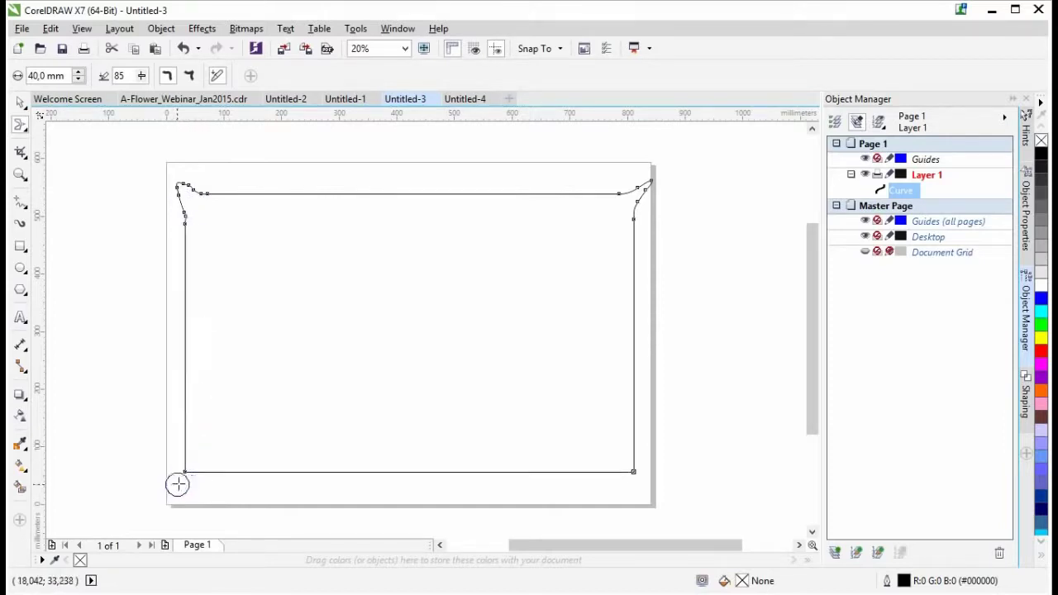
mouse_move(624, 465)
mouse_down()
mouse_move(635, 477)
mouse_move(611, 441)
mouse_move(617, 416)
mouse_move(625, 472)
mouse_move(642, 226)
mouse_move(626, 204)
mouse_move(638, 186)
mouse_up()
Enlarge the smear nib to 86.721 mm and stretch the rectangle's corners further outward into broader pillow corners.
click(614, 453)
drag(198, 206, 184, 185)
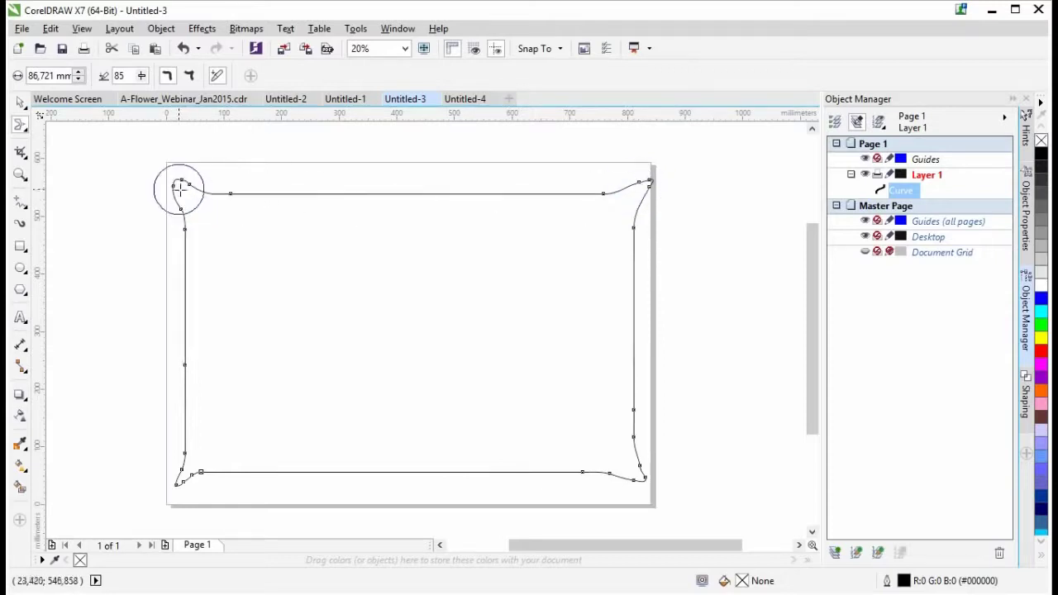
mouse_move(208, 463)
mouse_down()
mouse_move(183, 475)
mouse_move(199, 471)
mouse_up()
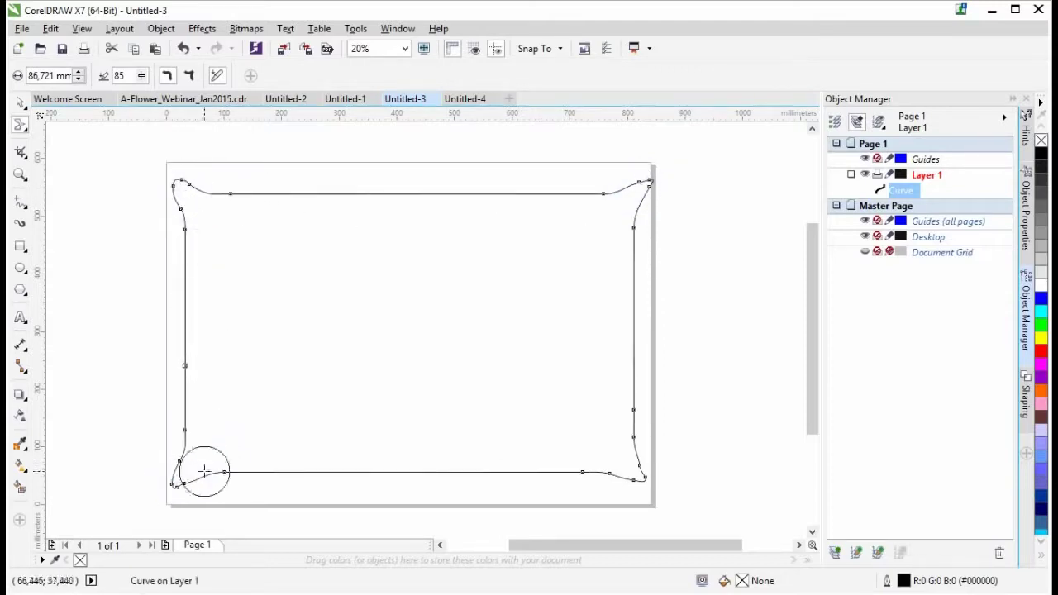
Smear the shape's left, upper and right edges into gentle waves and deselect the pillow outline.
mouse_move(199, 239)
mouse_down()
mouse_move(190, 361)
mouse_move(198, 424)
mouse_move(186, 389)
mouse_up()
mouse_move(191, 353)
mouse_down()
mouse_move(184, 228)
mouse_move(257, 200)
mouse_move(323, 205)
mouse_up()
mouse_move(390, 198)
mouse_down()
mouse_move(465, 189)
mouse_move(586, 199)
mouse_move(510, 201)
mouse_move(559, 196)
mouse_move(620, 226)
mouse_move(633, 435)
mouse_move(637, 314)
mouse_up()
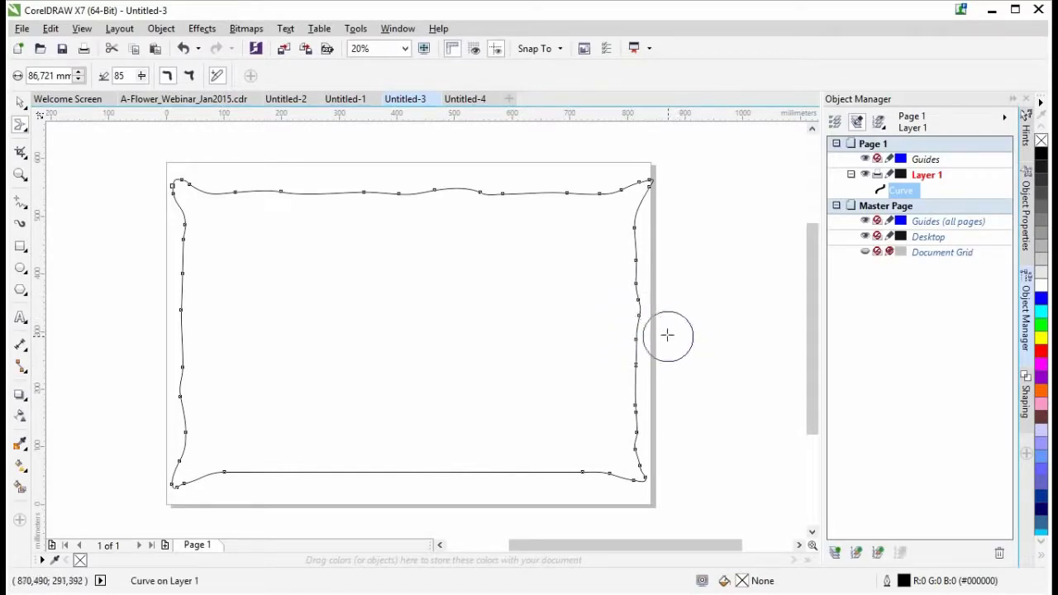
click(19, 102)
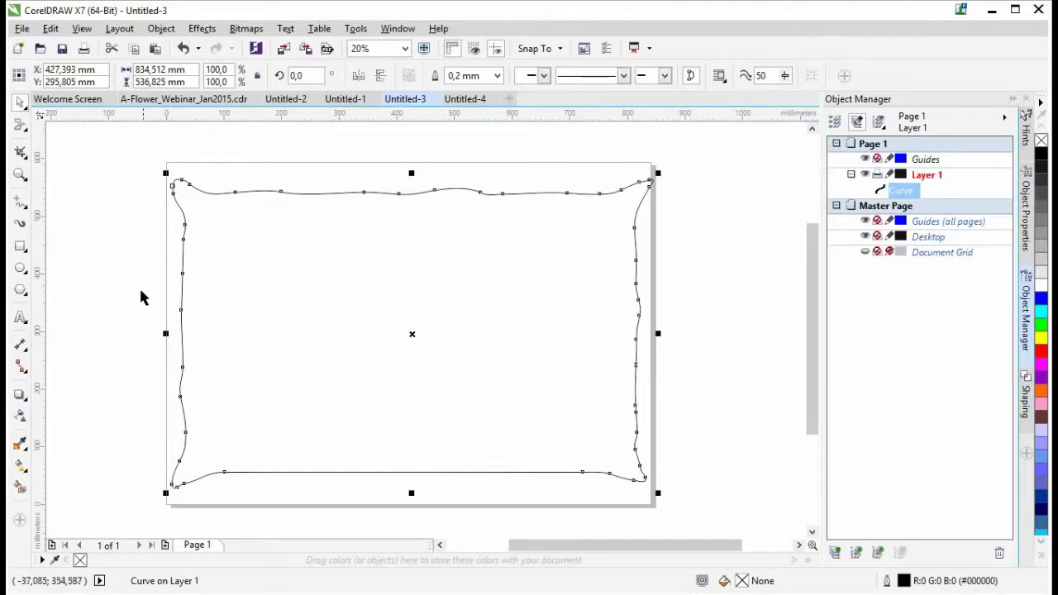
click(55, 438)
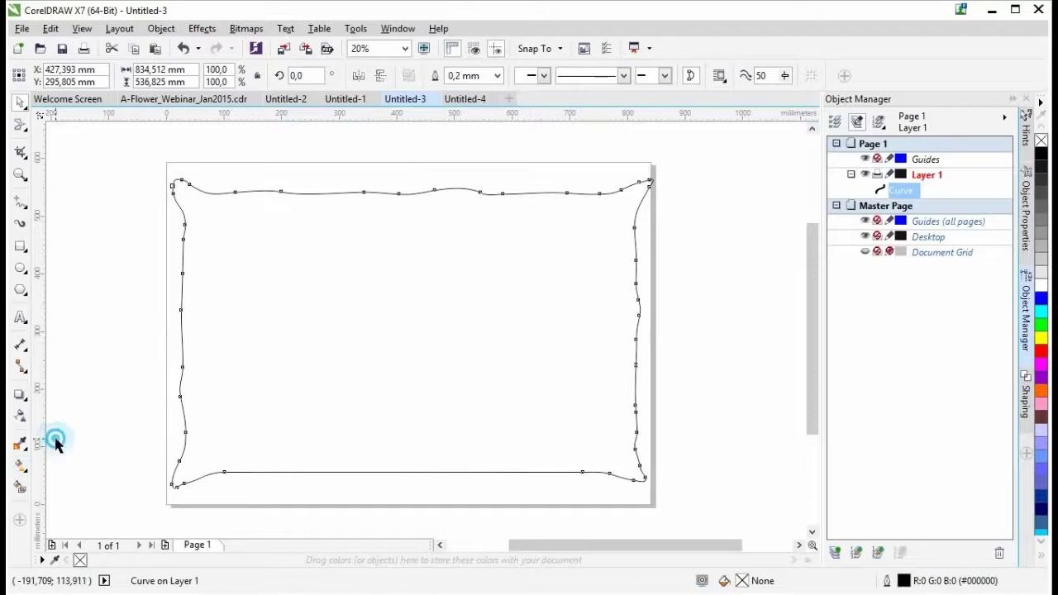
With Interactive Fill and nothing selected, choose a bitmap pattern fill and accept it as the document default for Graphic objects.
click(21, 467)
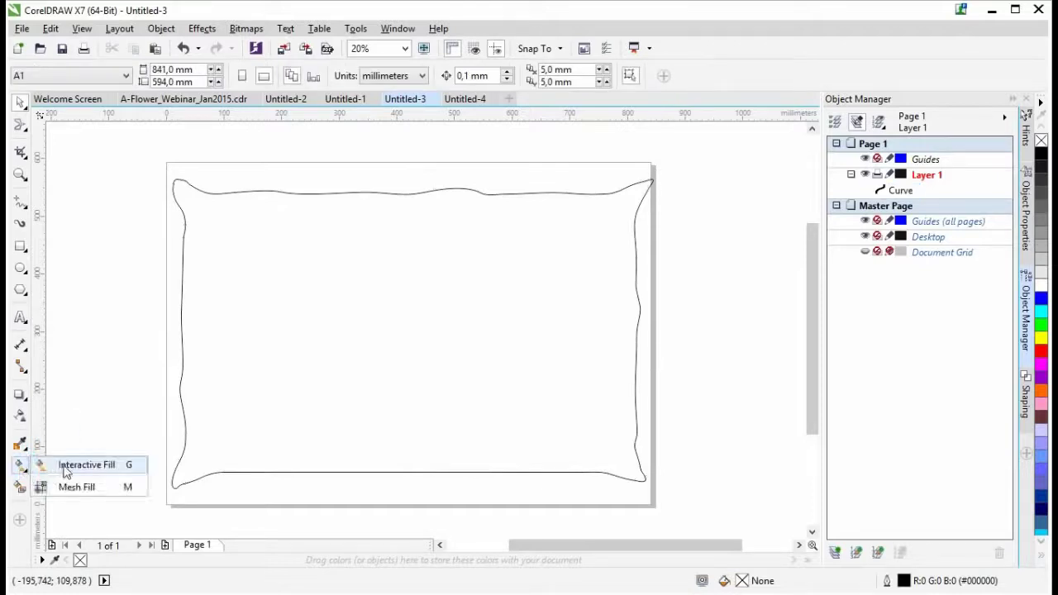
click(66, 463)
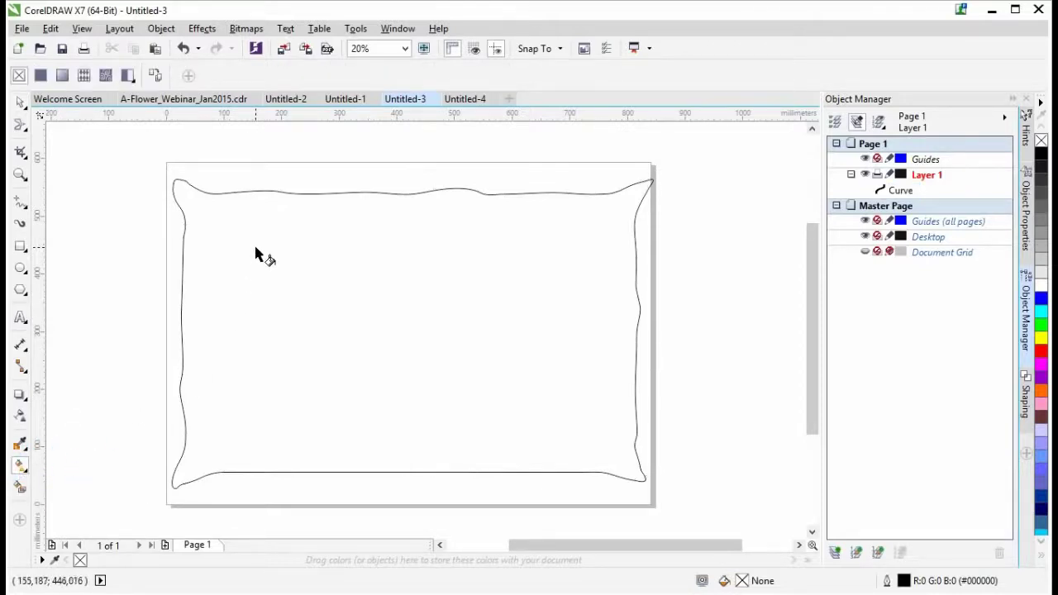
click(106, 76)
click(685, 155)
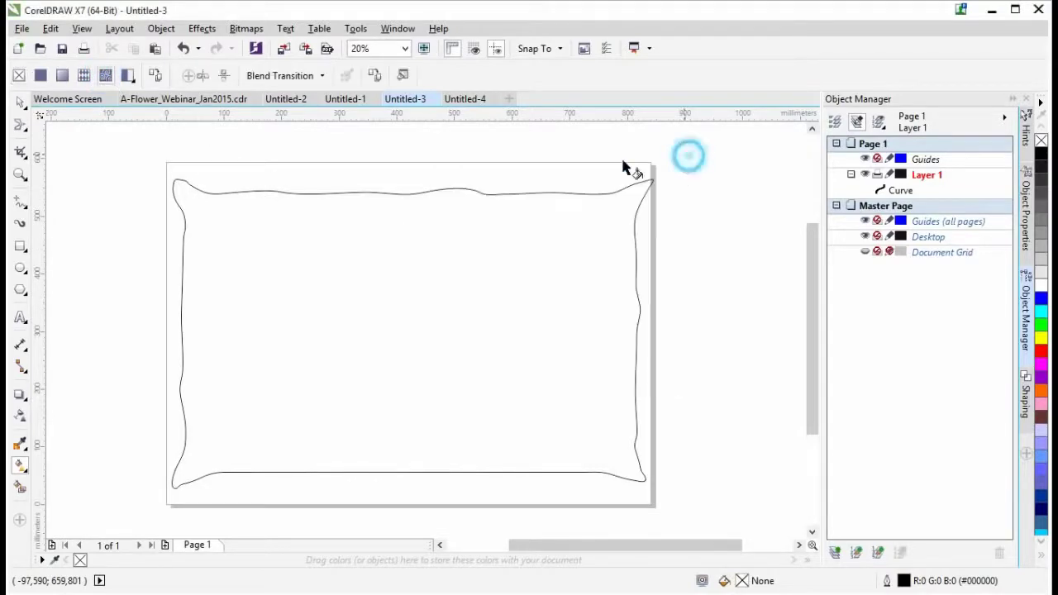
click(106, 76)
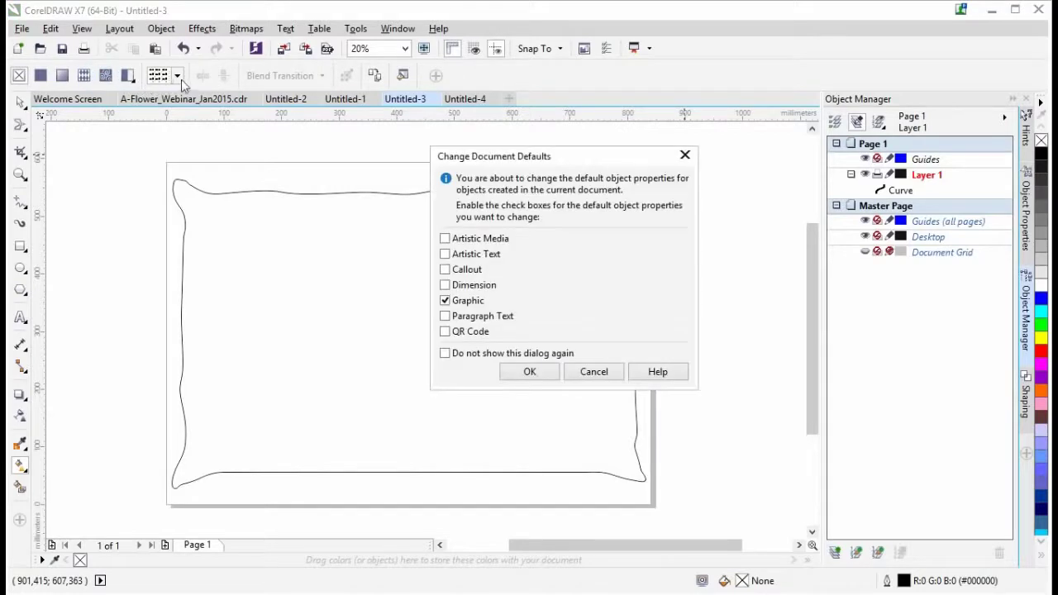
click(529, 371)
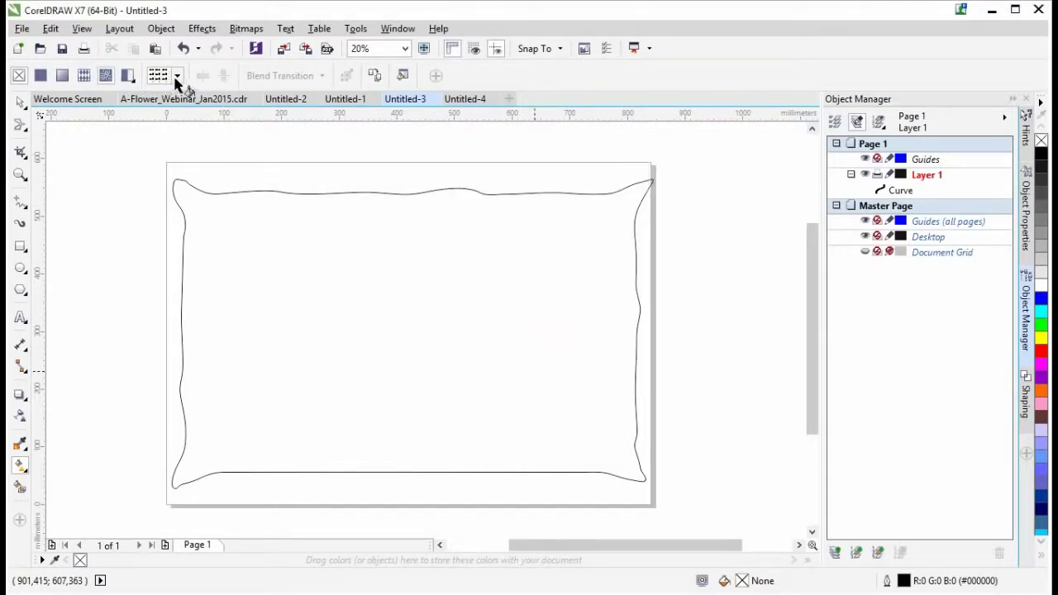
Apply the goggles-and-plus-signs bitmap pattern fill to the pillow-shaped curve.
click(305, 341)
click(308, 333)
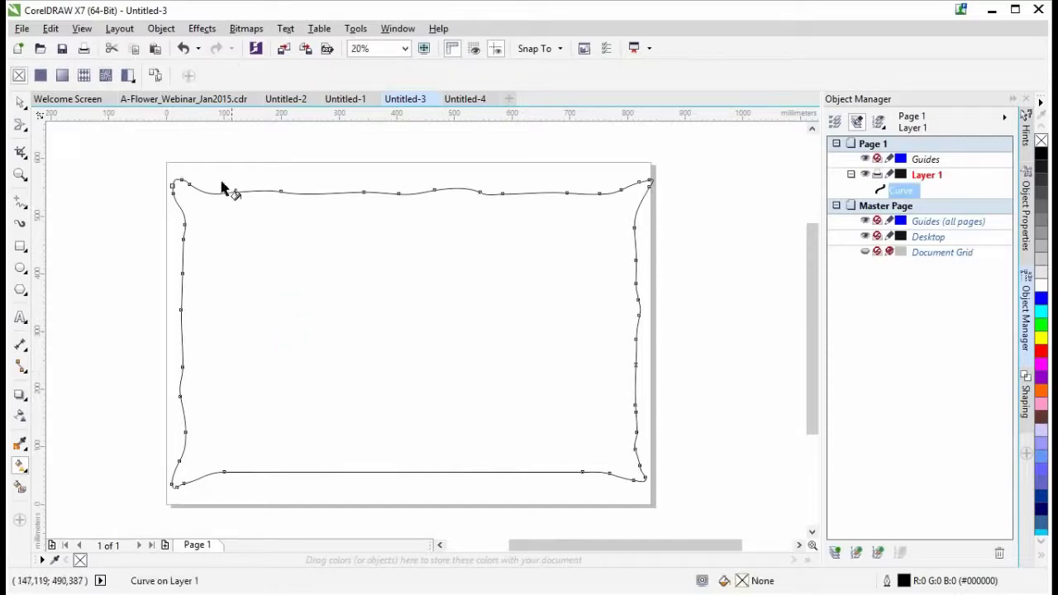
click(109, 76)
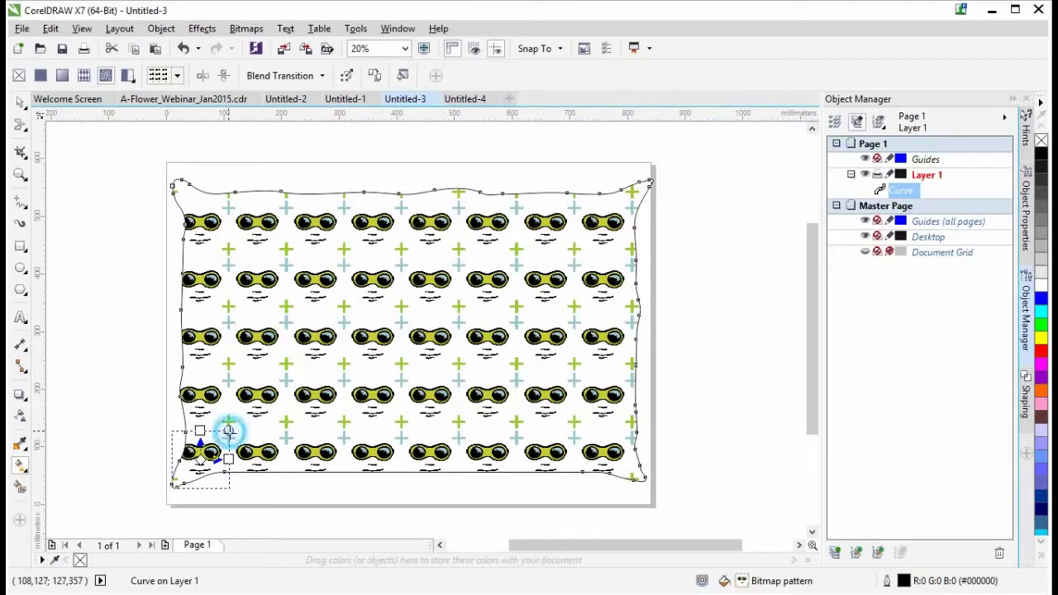
Enlarge the pattern tile to between three and four repeats across the pillow, center it, tilt it slightly and deselect the shape.
mouse_move(229, 432)
mouse_down()
mouse_move(221, 439)
mouse_move(253, 408)
mouse_move(323, 378)
mouse_move(227, 444)
mouse_up()
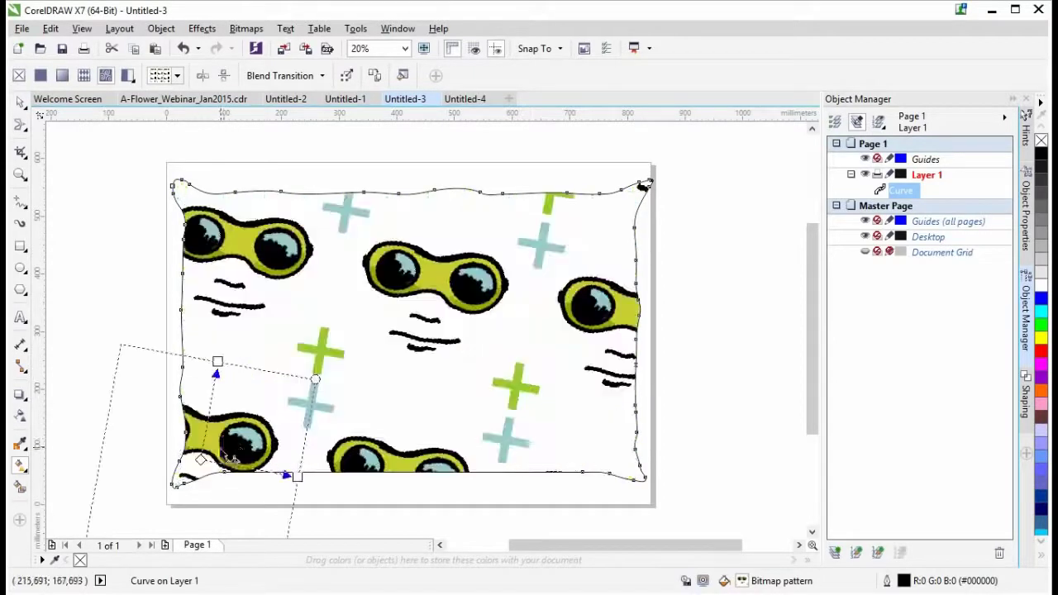
drag(315, 380, 314, 333)
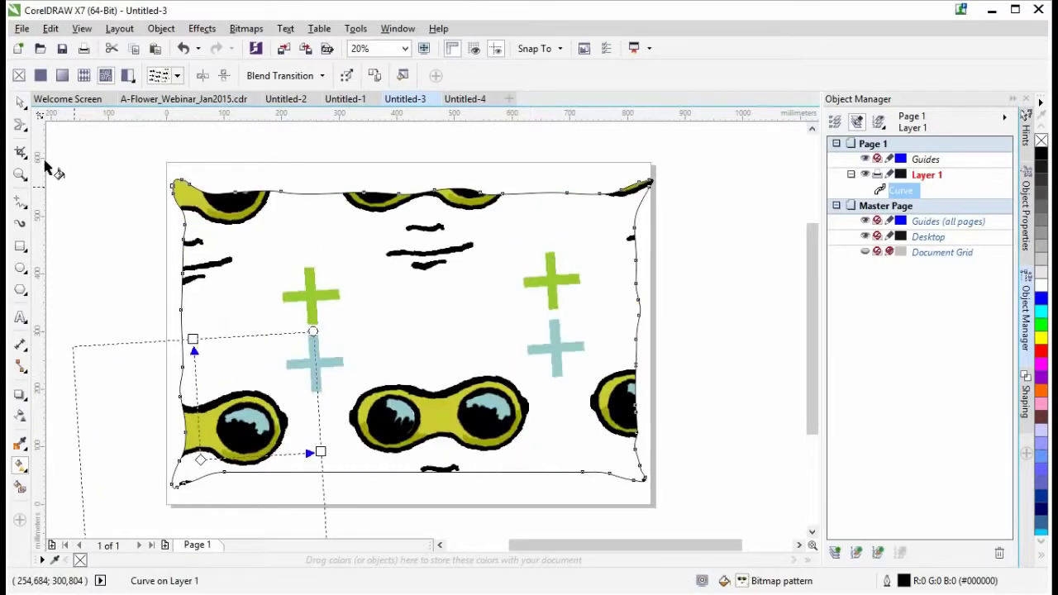
drag(312, 331, 289, 377)
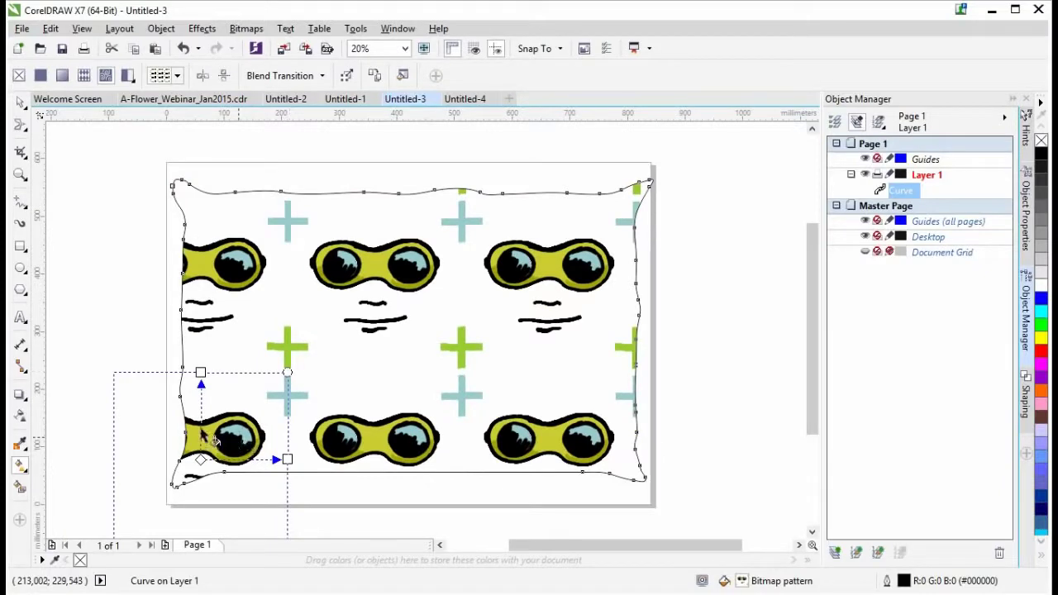
drag(201, 457, 442, 399)
drag(402, 366, 401, 338)
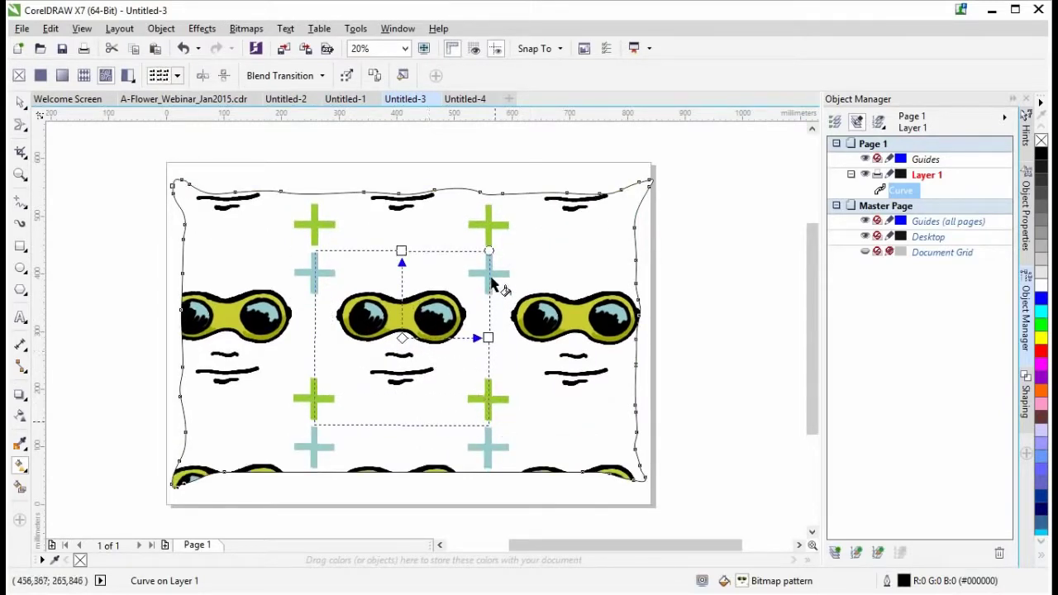
drag(489, 249, 465, 274)
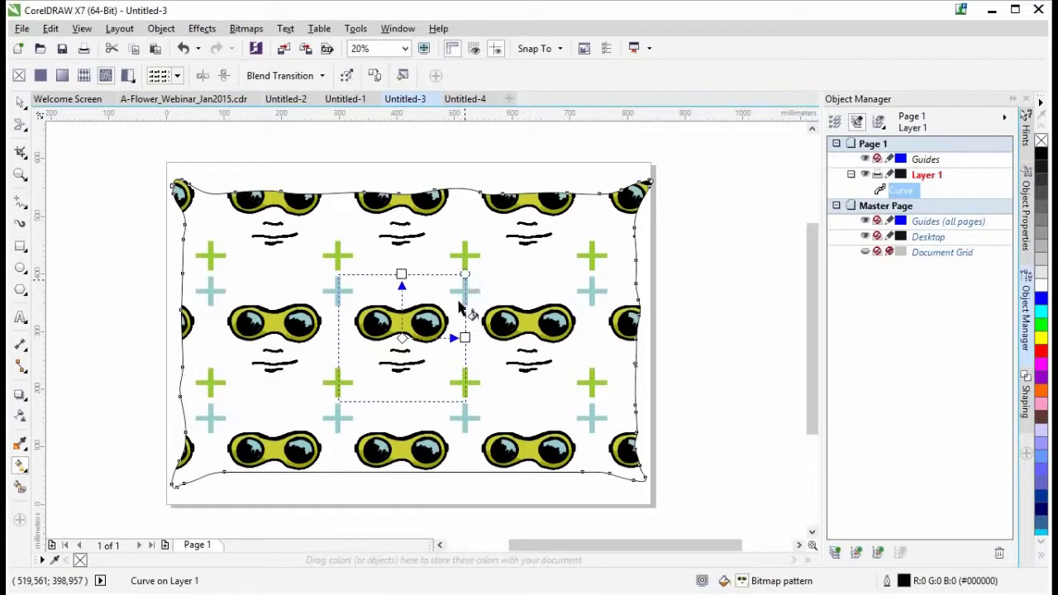
drag(465, 274, 467, 270)
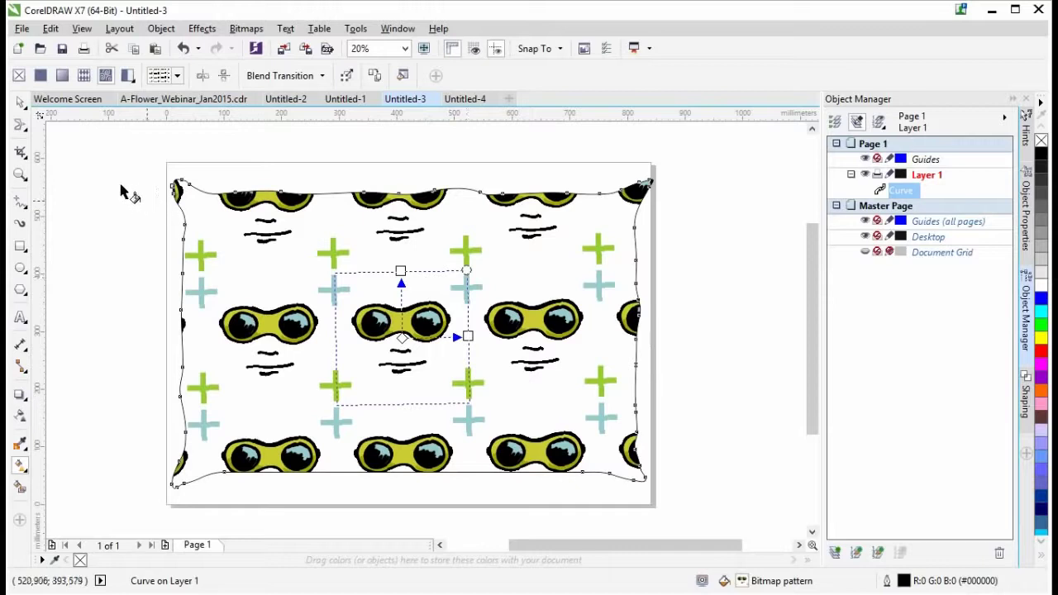
click(20, 103)
click(703, 332)
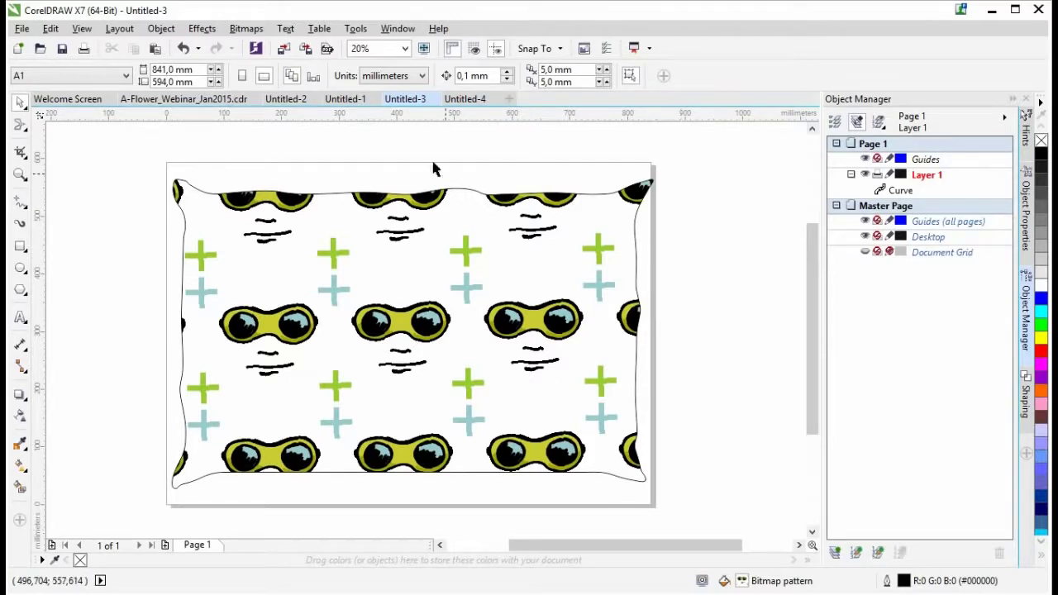
Inspect the original PowerClip tile in the Untitled-1 document and return to Untitled-3.
click(347, 103)
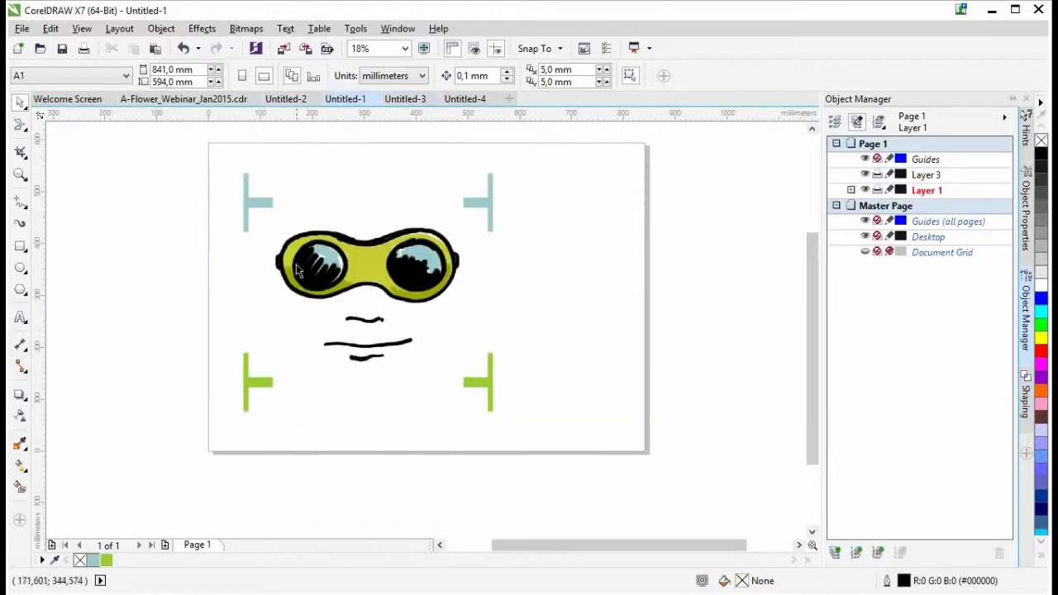
click(280, 216)
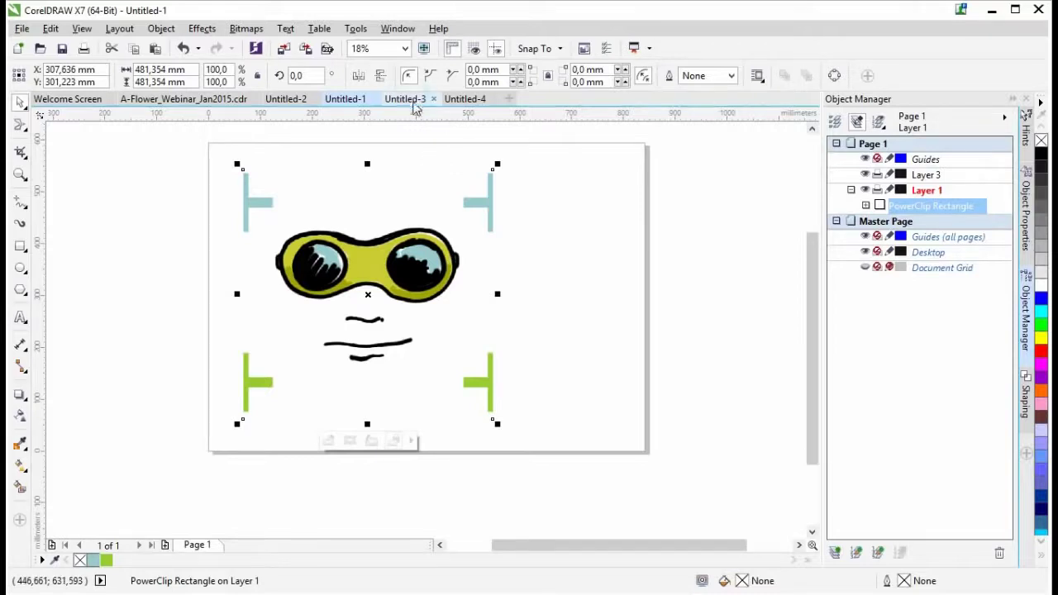
click(409, 101)
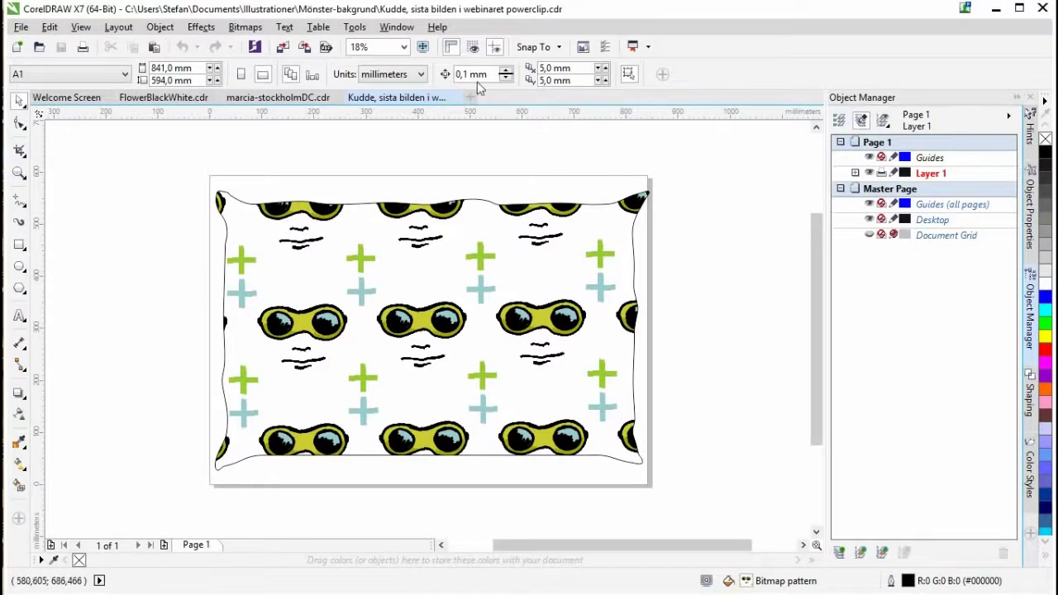
Create a 297 by 210 mm A4 landscape document in RGB at 300 dpi and close the pillow document.
click(16, 46)
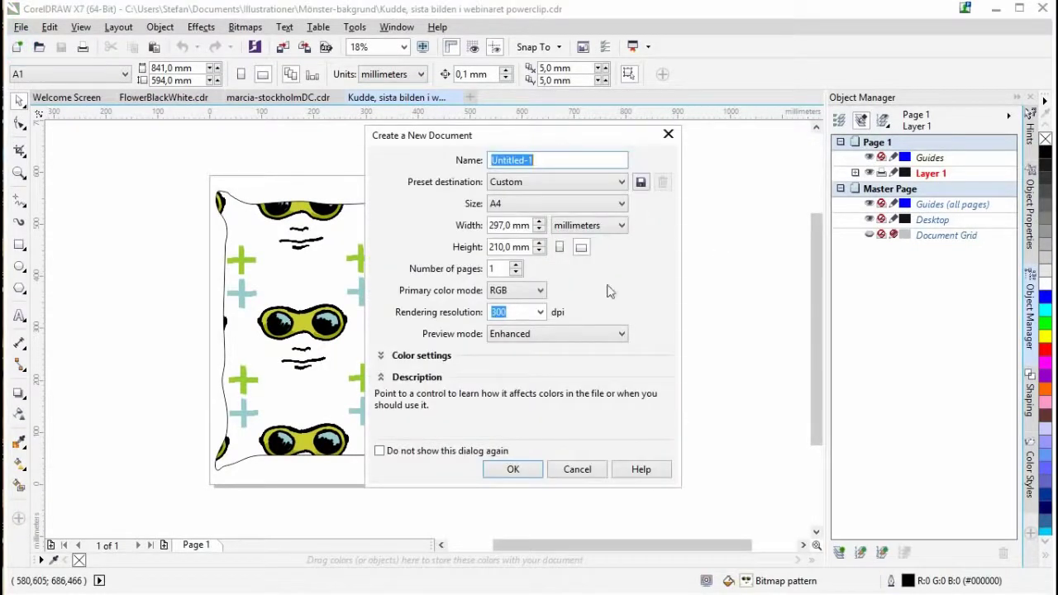
click(513, 469)
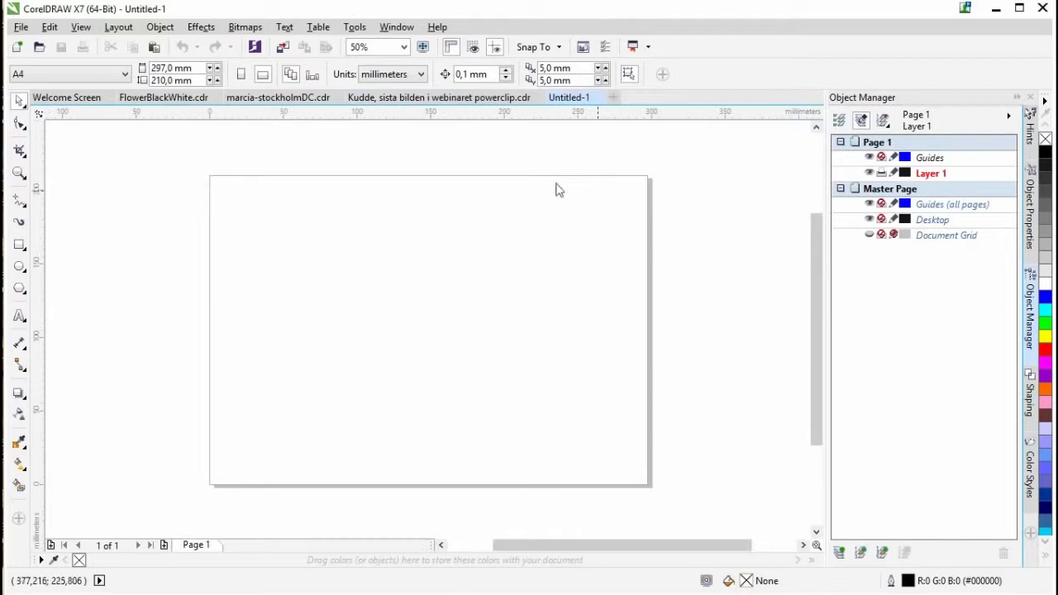
click(434, 99)
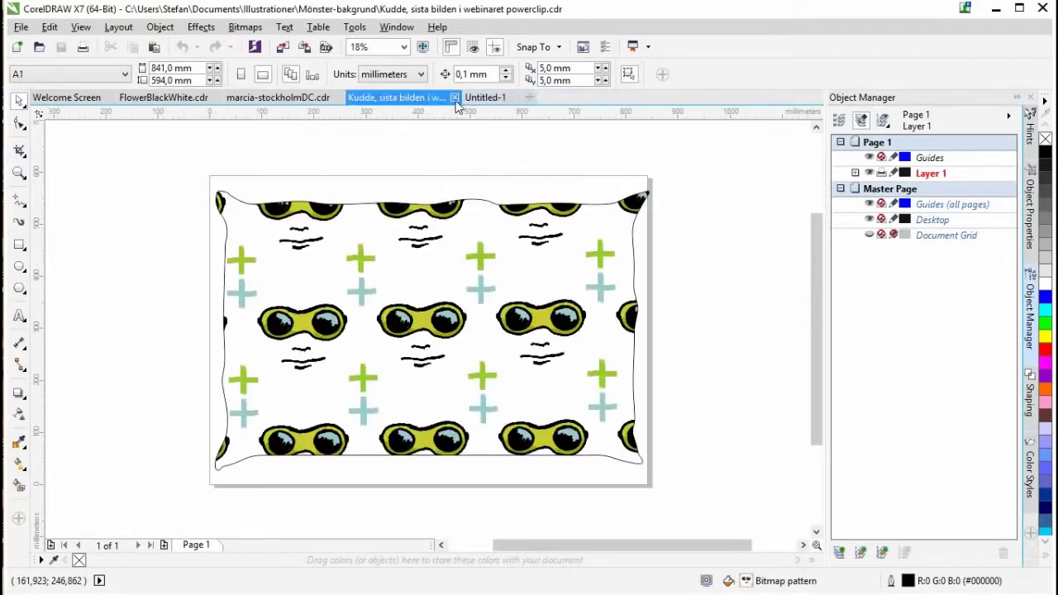
click(454, 97)
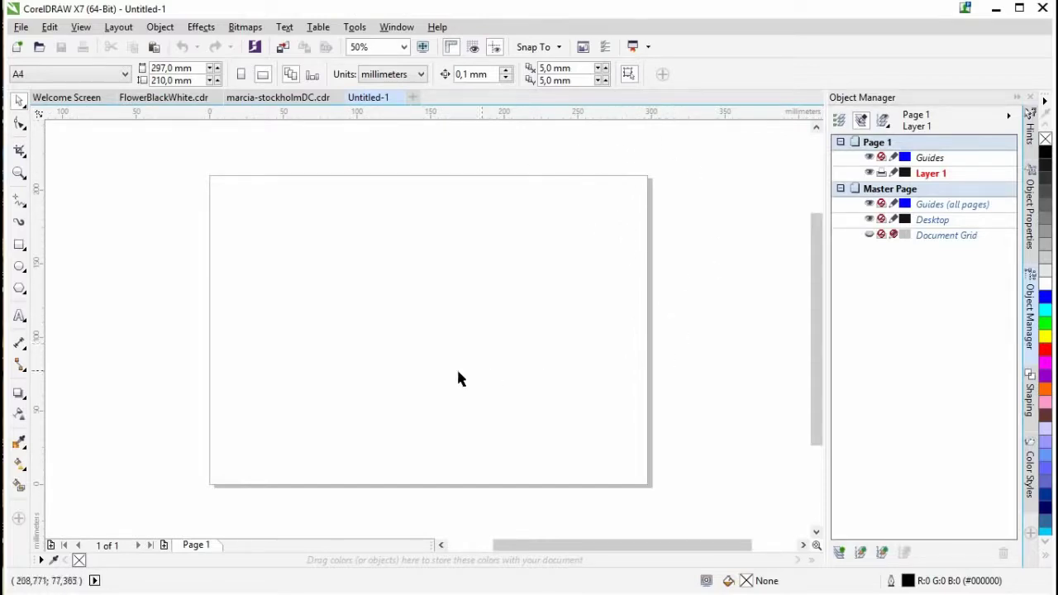
Import Untitled-3.png, place it on the new page and scale it to about 271 by 192 mm.
click(283, 48)
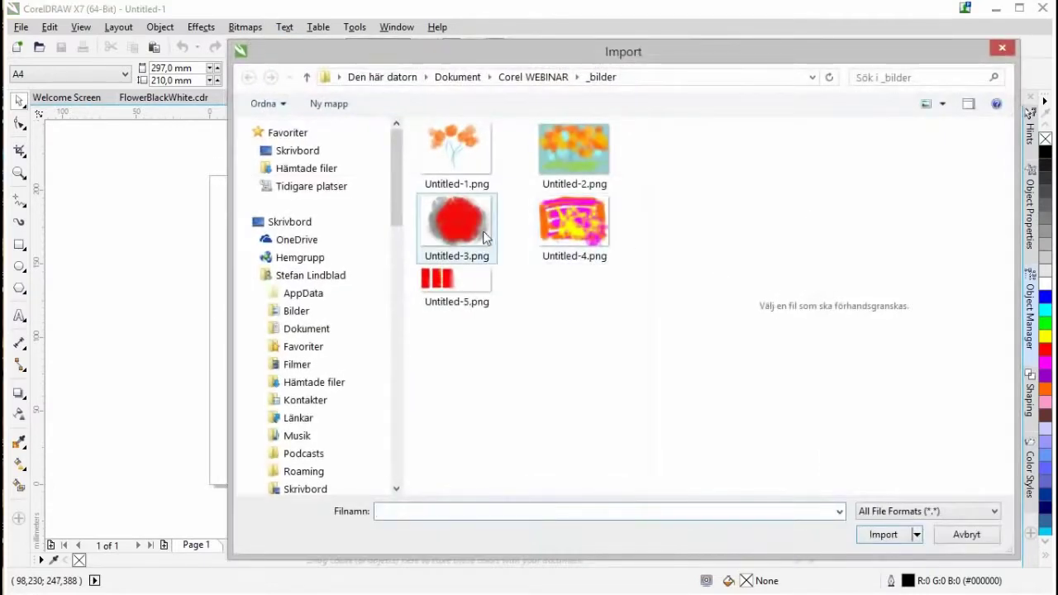
click(485, 238)
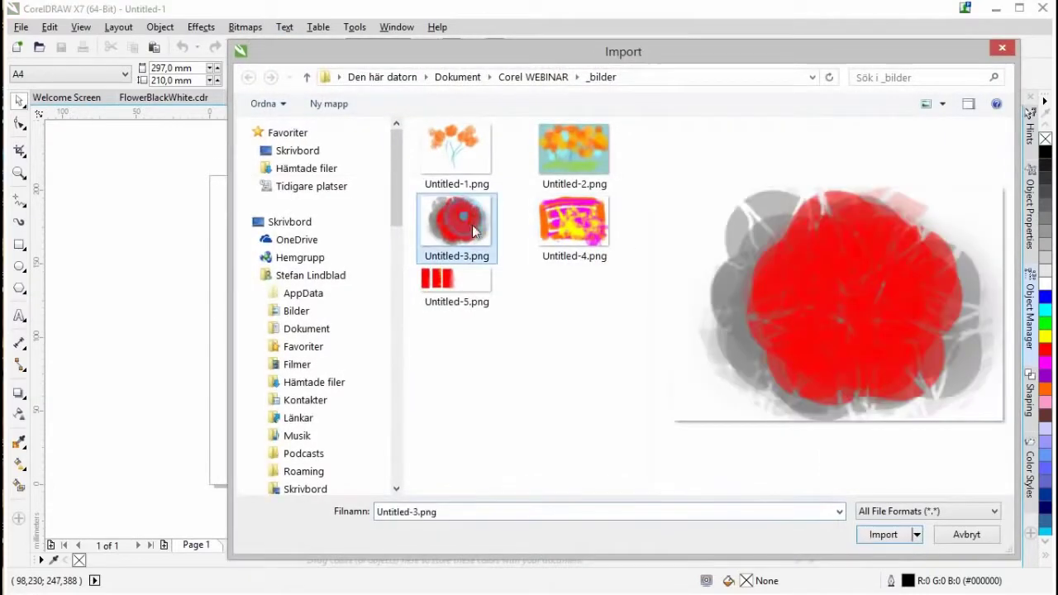
click(882, 534)
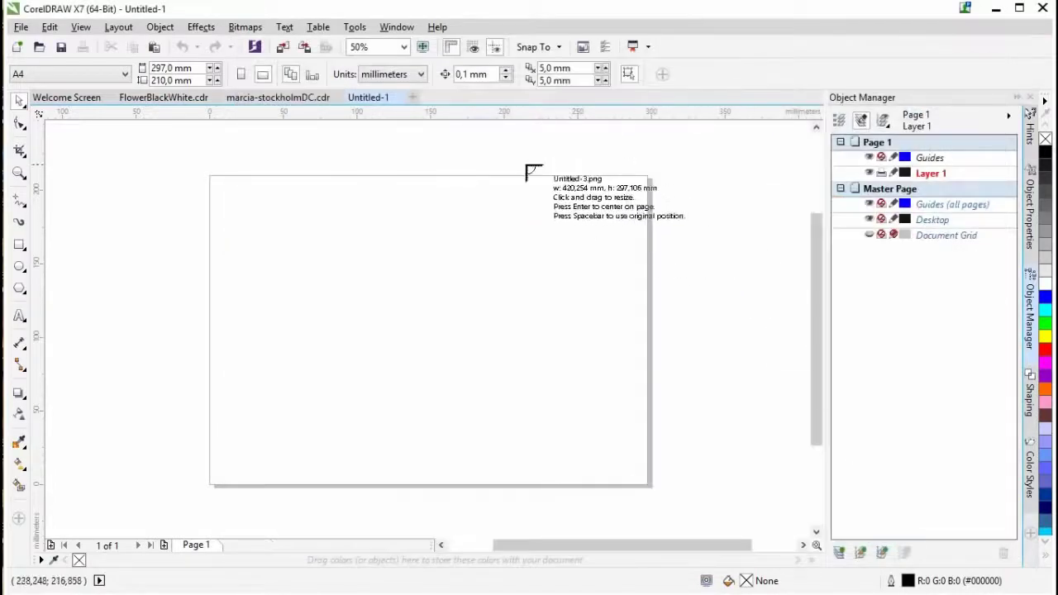
click(221, 136)
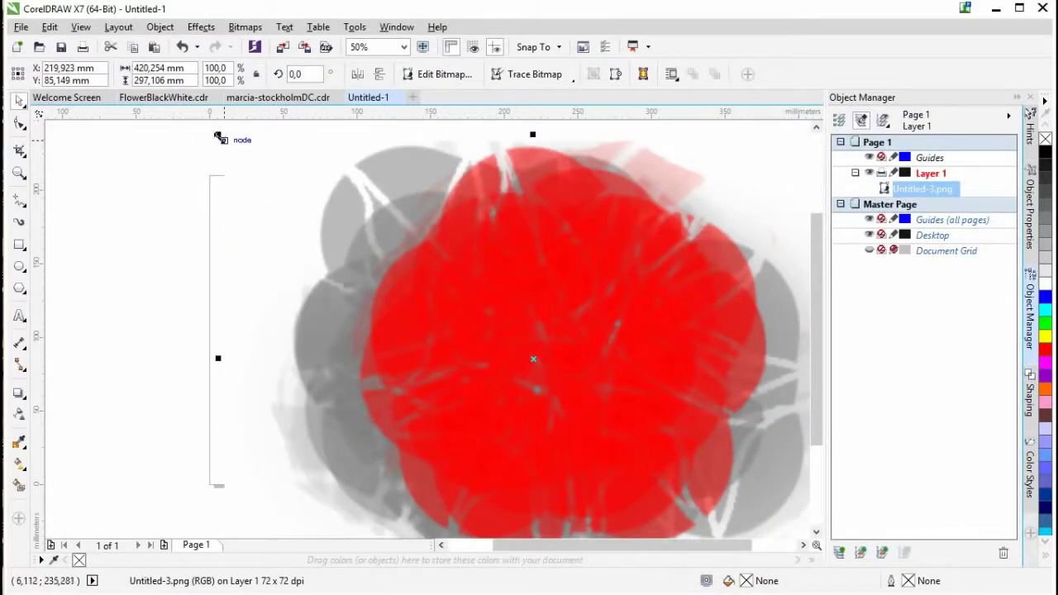
drag(222, 138, 354, 217)
key(p)
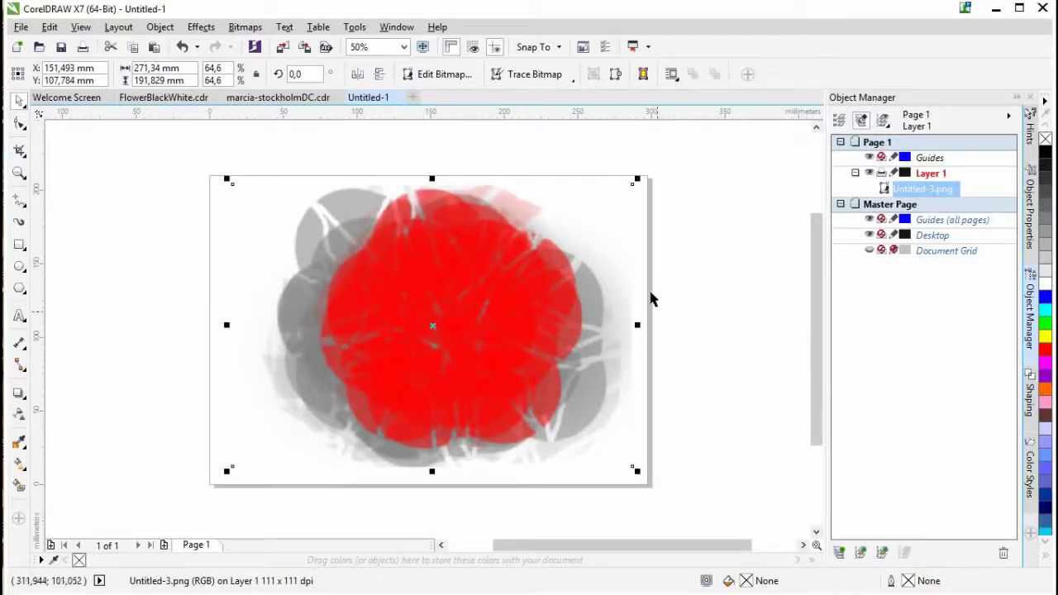
Shift the flower bitmap slightly lower on the page and start an outline trace of it as Line art.
drag(559, 272, 631, 307)
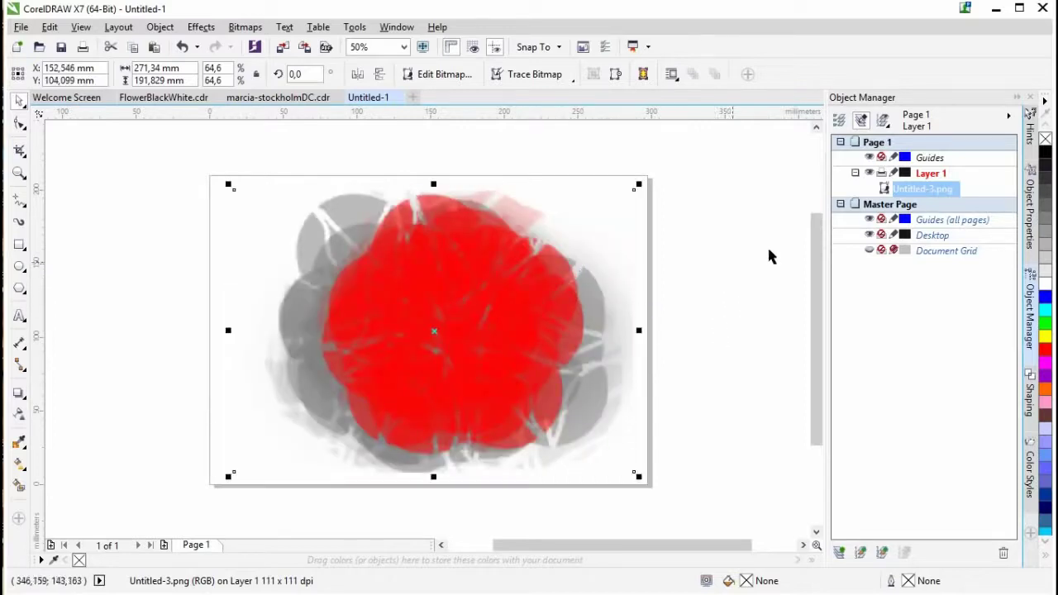
click(568, 81)
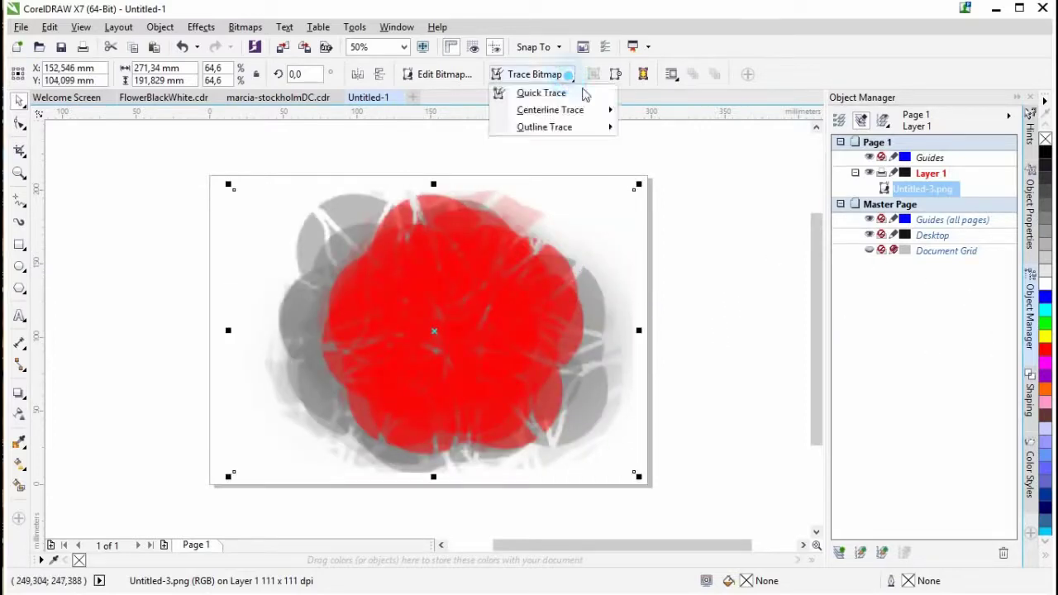
mouse_move(609, 138)
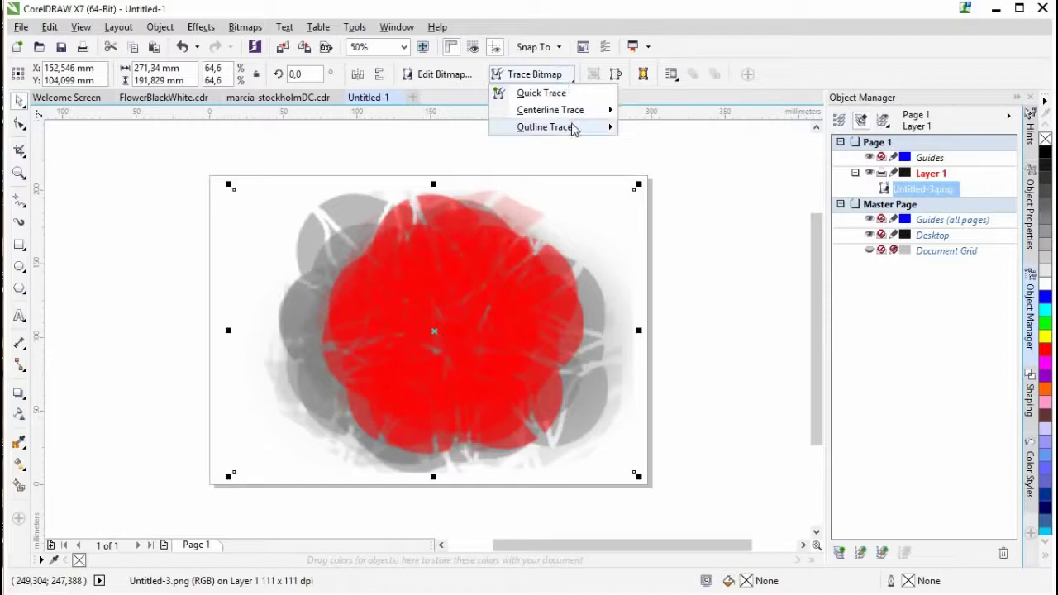
mouse_move(574, 131)
click(661, 128)
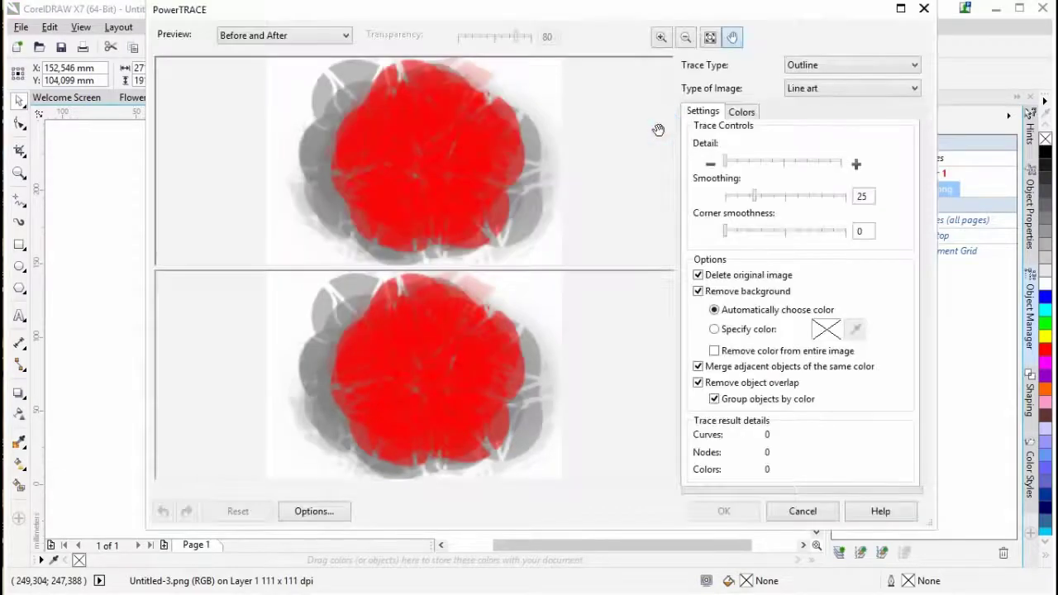
Trace the bitmap as Line art with 9 RGB colors, smoothing 25, deleting the original and removing the background.
click(913, 88)
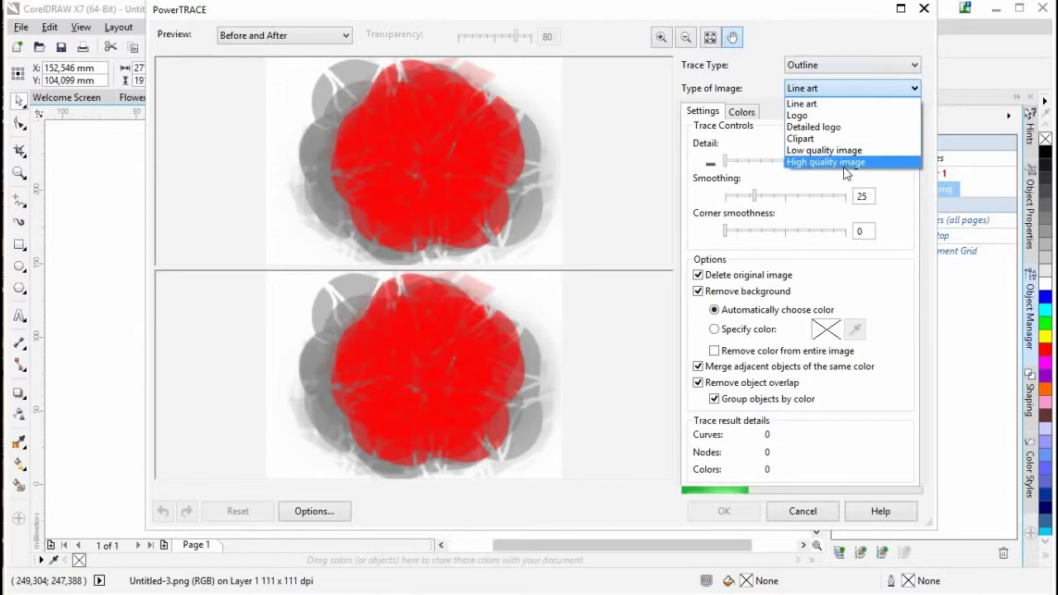
click(912, 88)
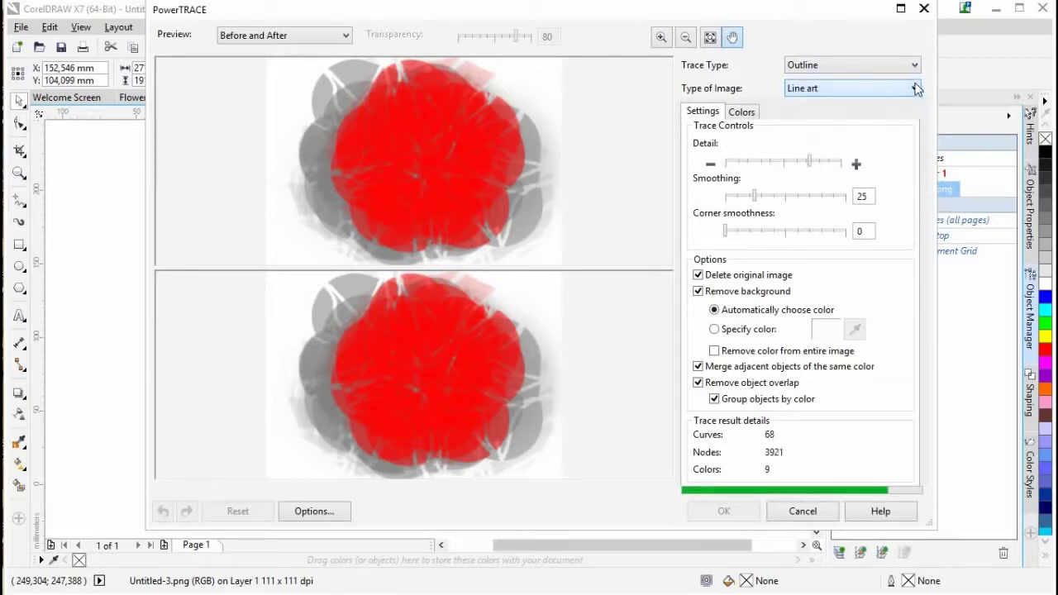
click(752, 112)
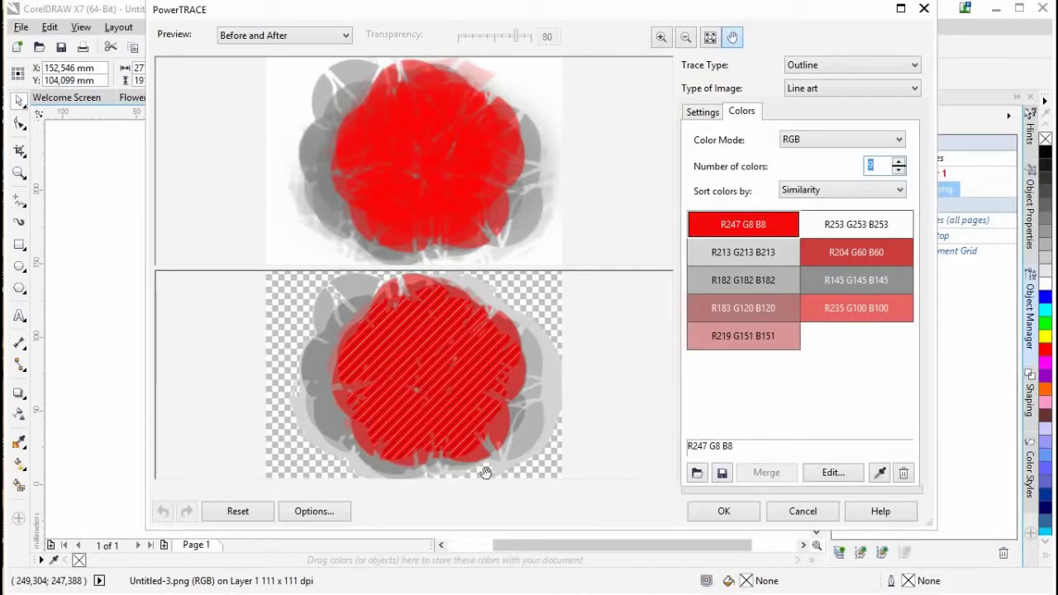
text(9)
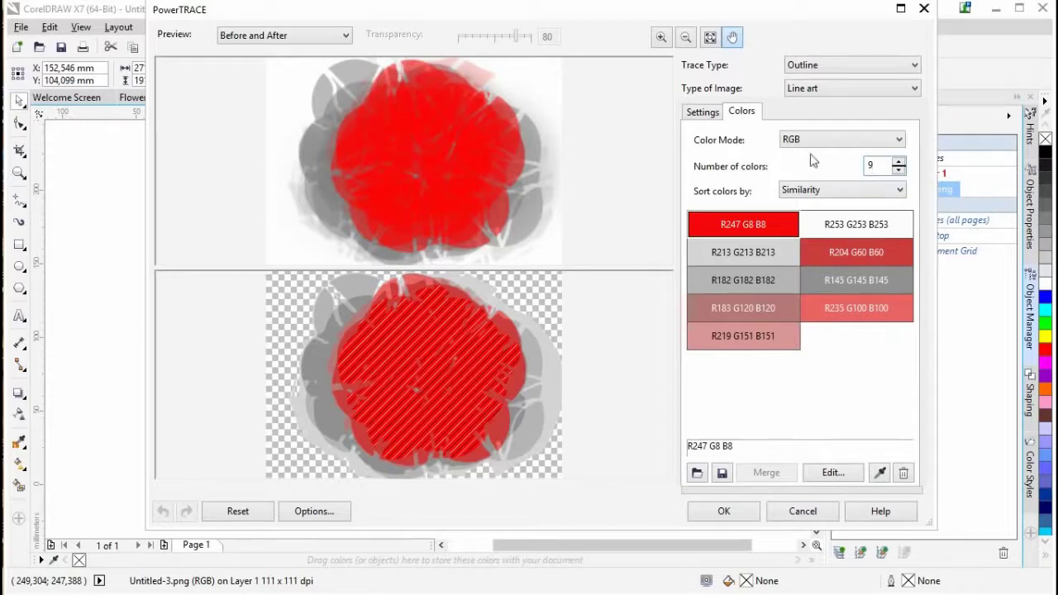
click(703, 112)
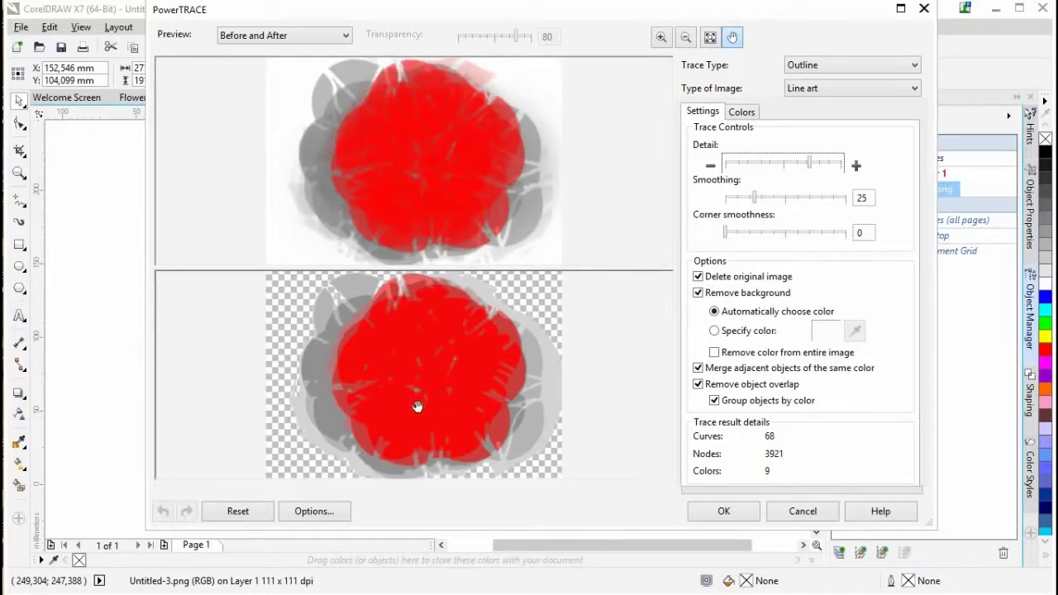
click(723, 512)
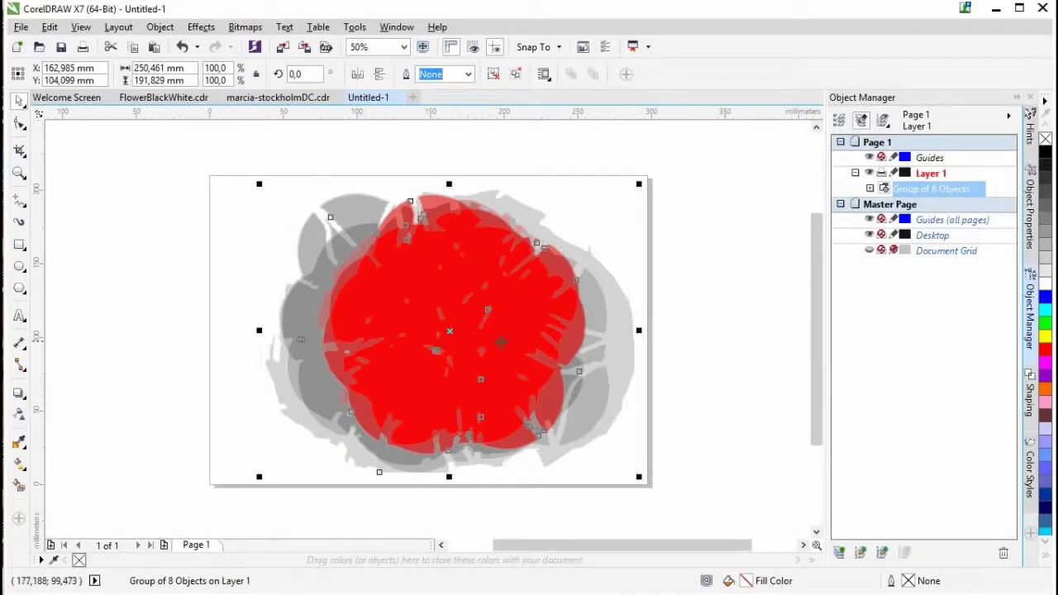
Move the traced group's center to about X 145, Y 106 mm and expand it to list its color subgroups.
drag(462, 351, 562, 329)
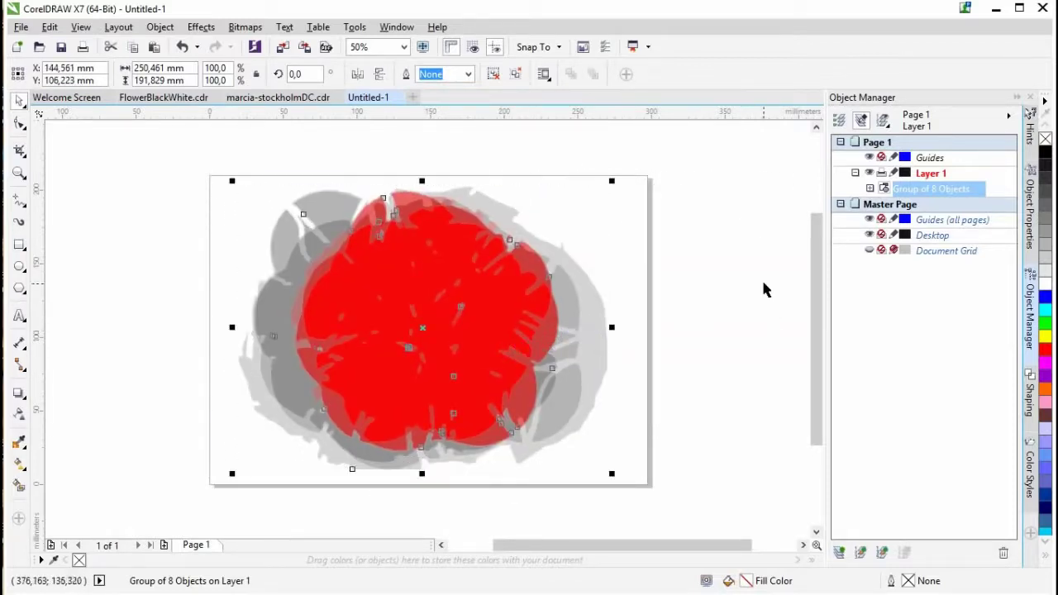
click(870, 188)
click(965, 205)
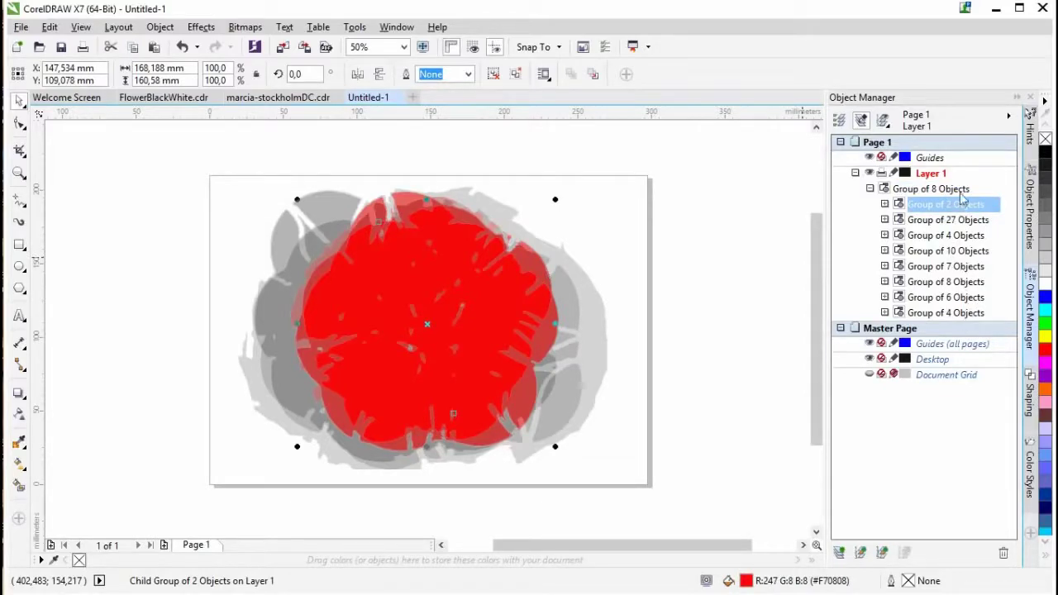
Weld the four pale pink curves into one curve, and weld the six coral curves above them likewise.
click(884, 312)
click(936, 330)
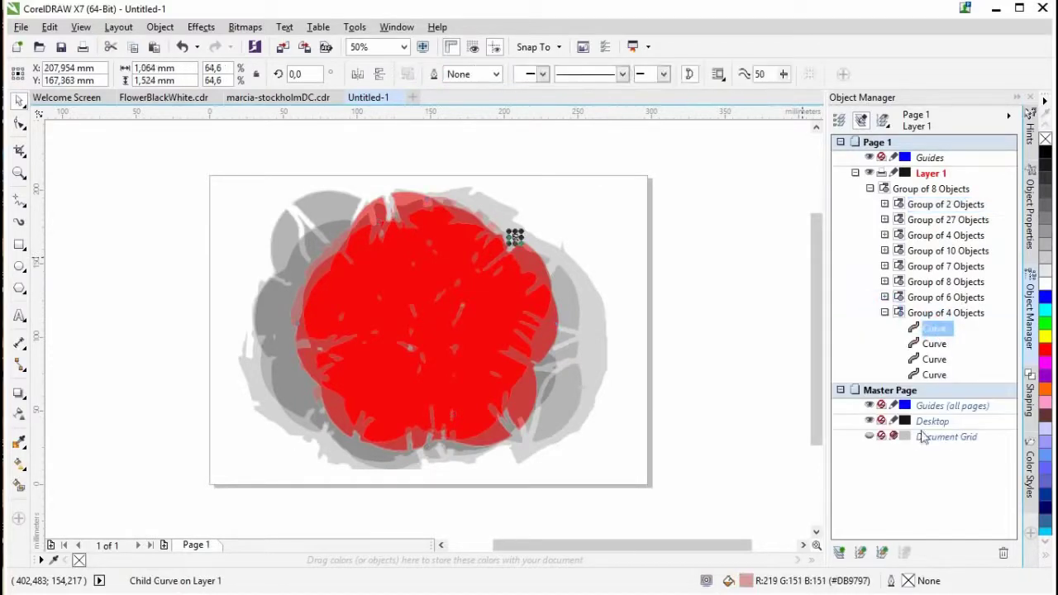
shift+click(934, 376)
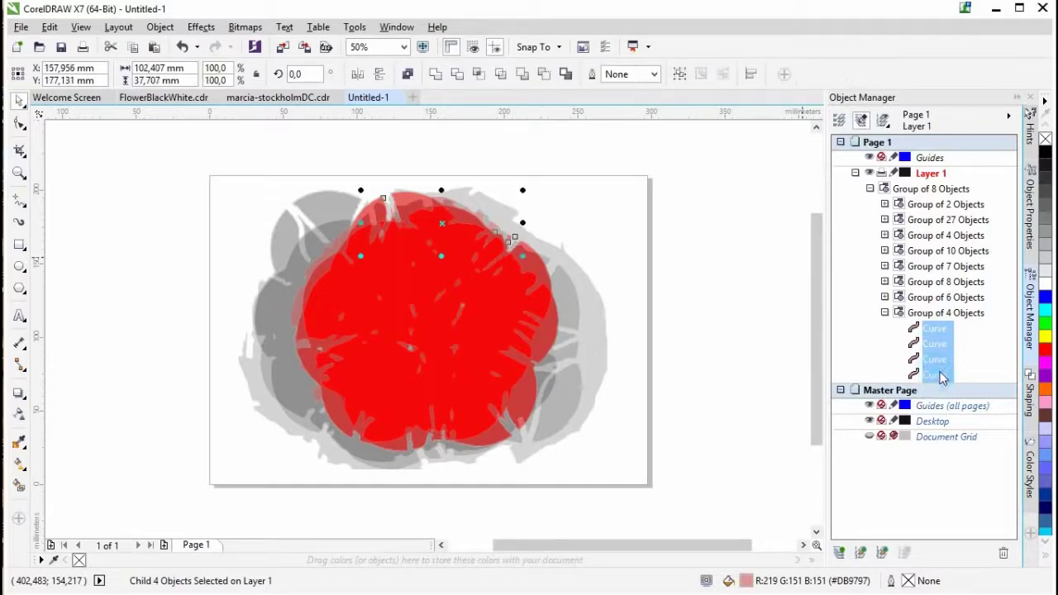
click(435, 73)
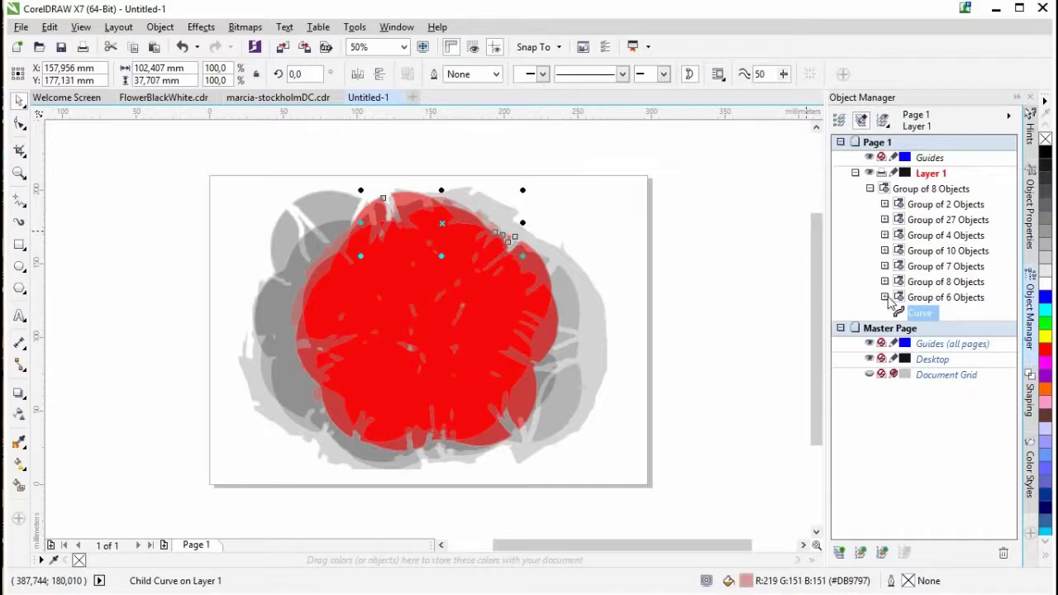
click(885, 298)
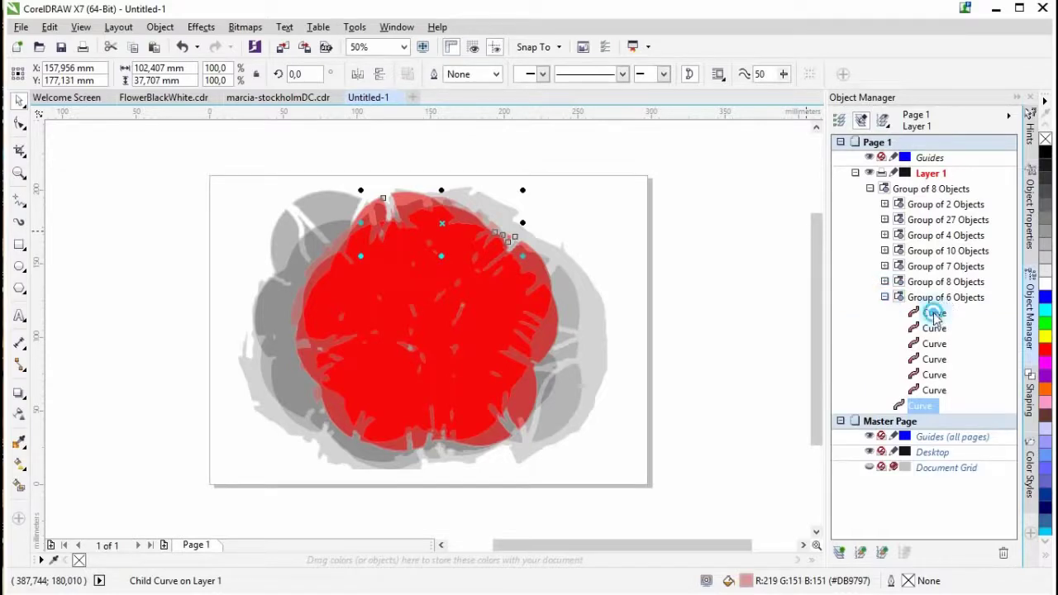
click(933, 313)
shift+click(939, 392)
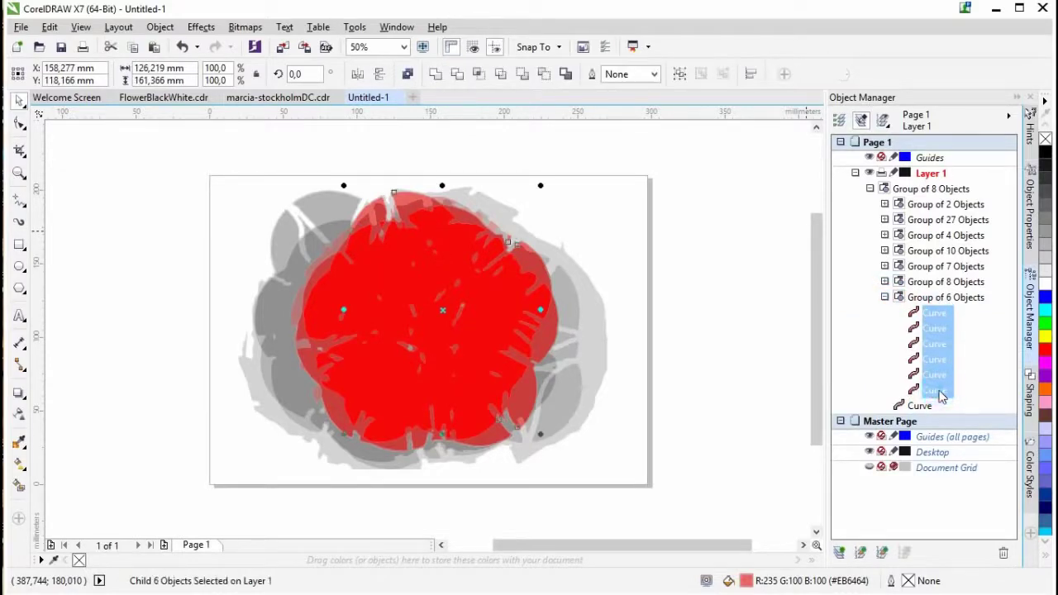
click(436, 73)
Weld the eight dusty pink curves into one curve and the seven medium grey curves into another.
click(884, 282)
click(933, 297)
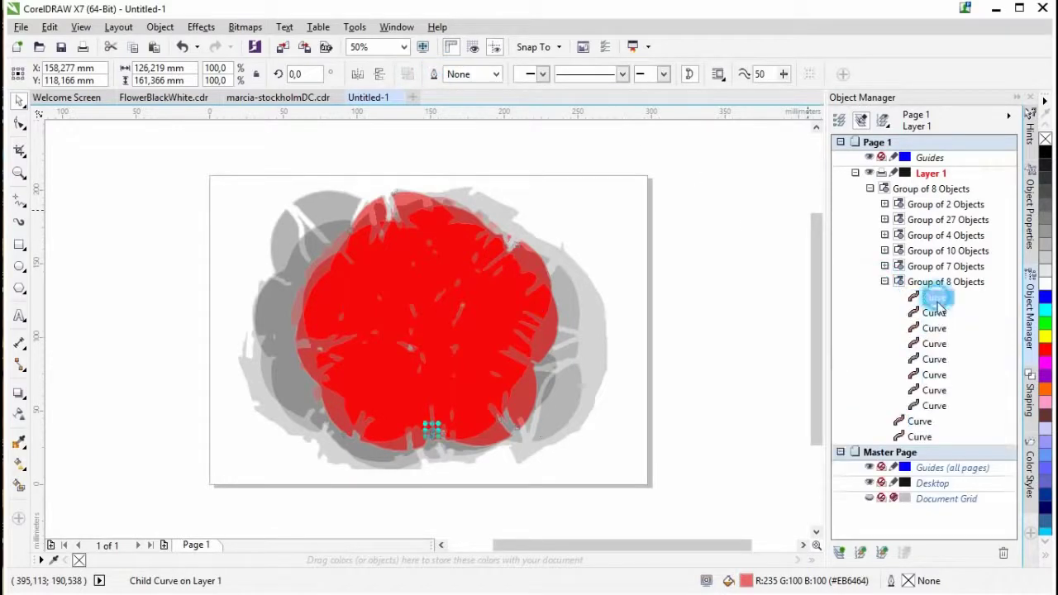
shift+click(934, 406)
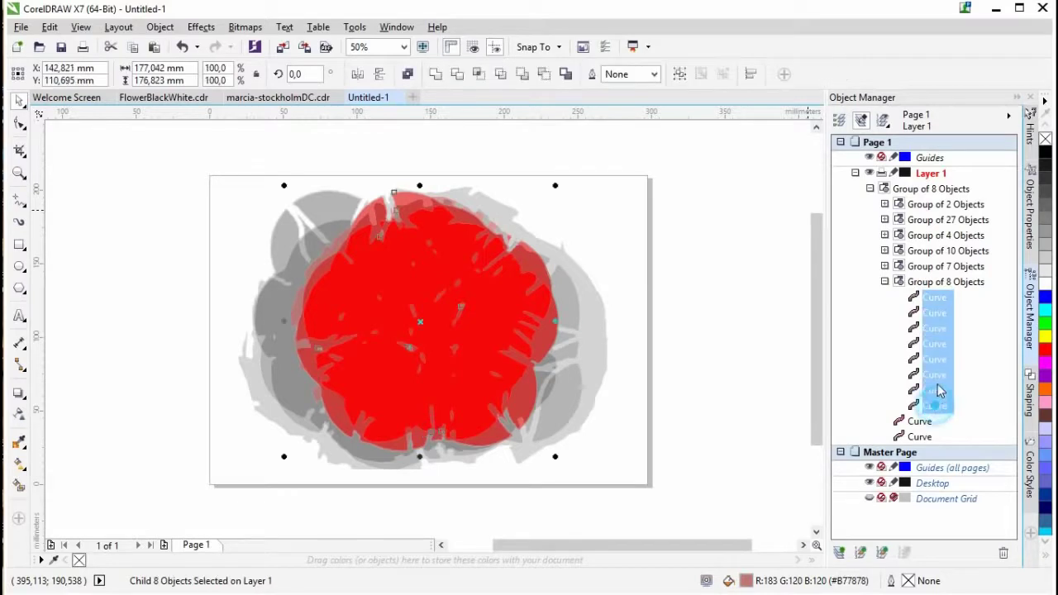
click(437, 73)
click(884, 266)
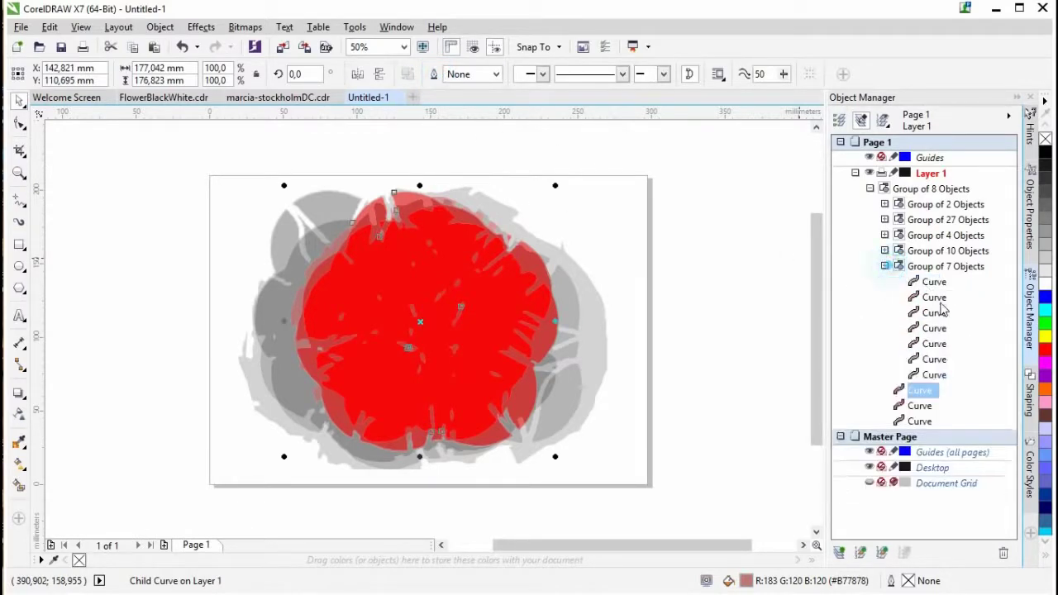
click(933, 282)
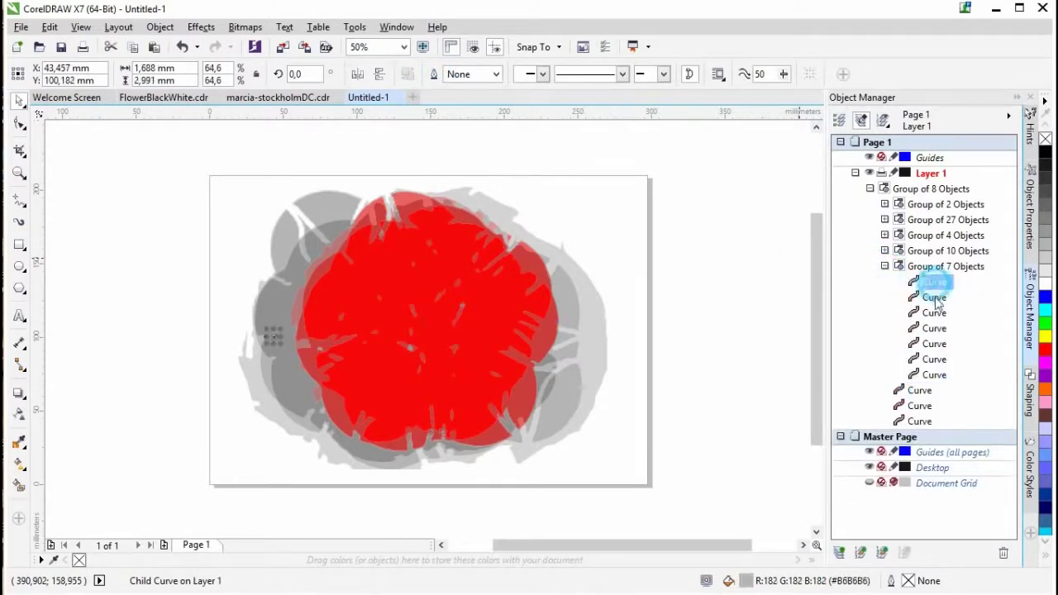
shift+click(934, 374)
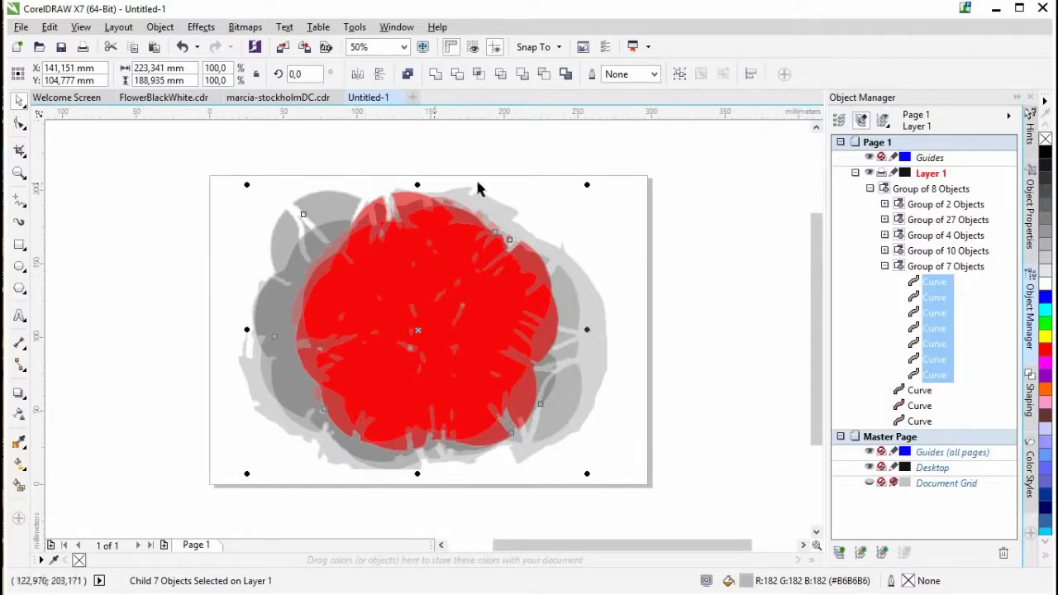
click(435, 74)
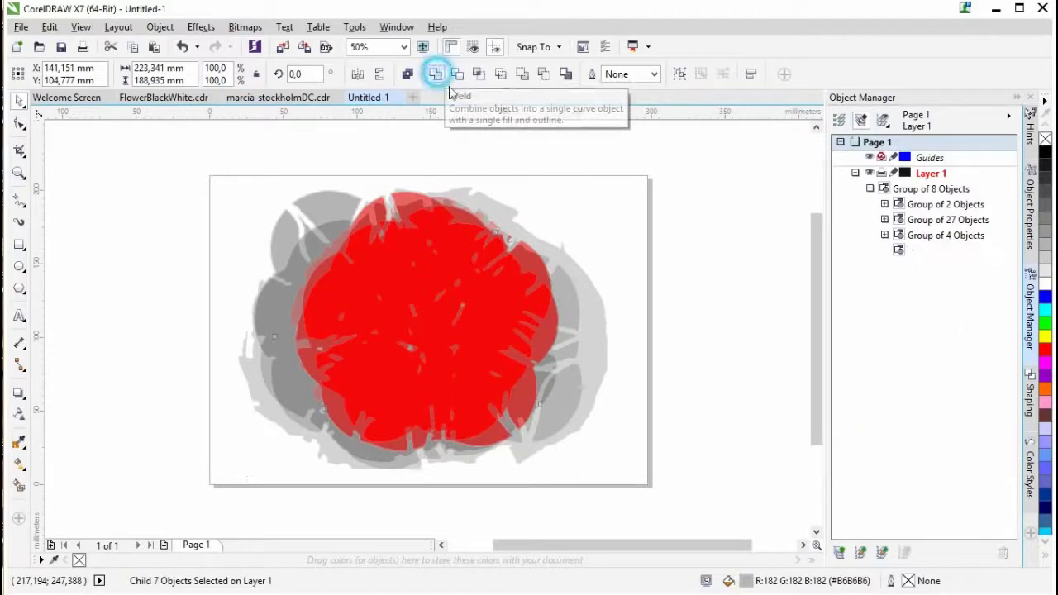
Weld the ten dark grey curves into one curve and the four light grey curves into another.
click(885, 251)
click(935, 267)
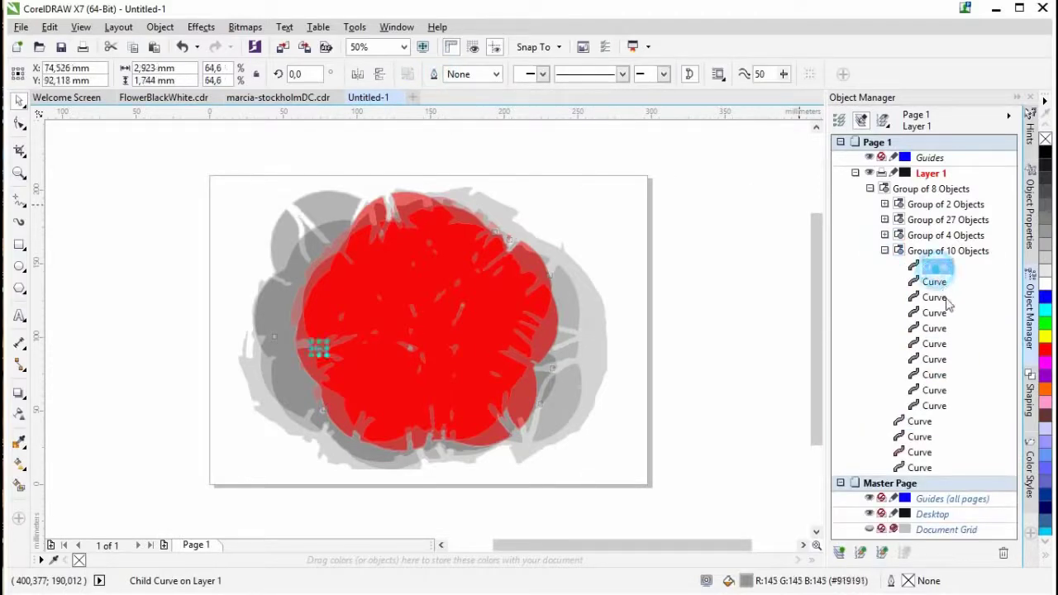
shift+click(939, 406)
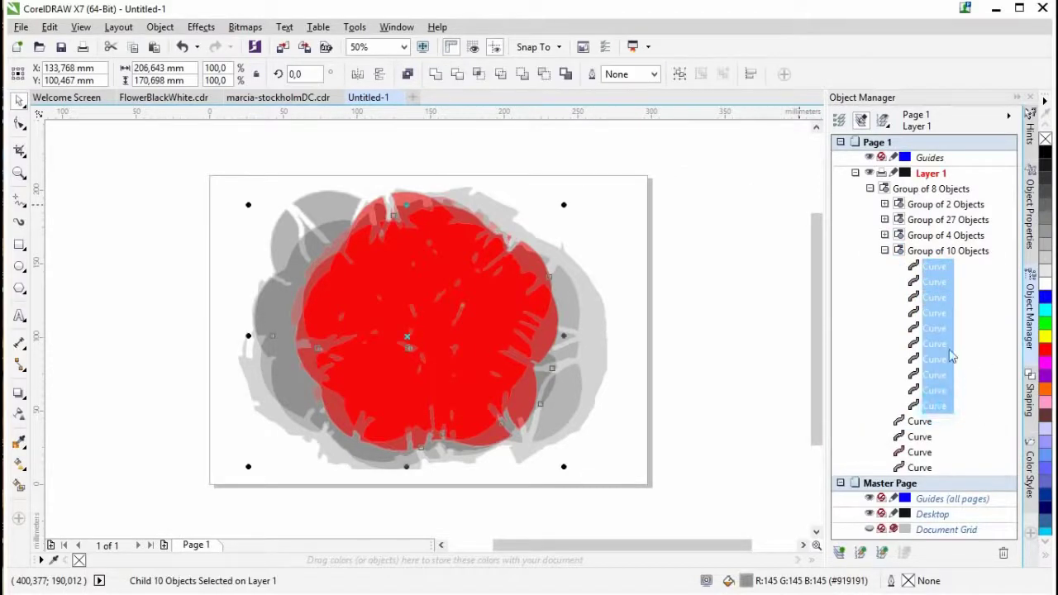
click(437, 77)
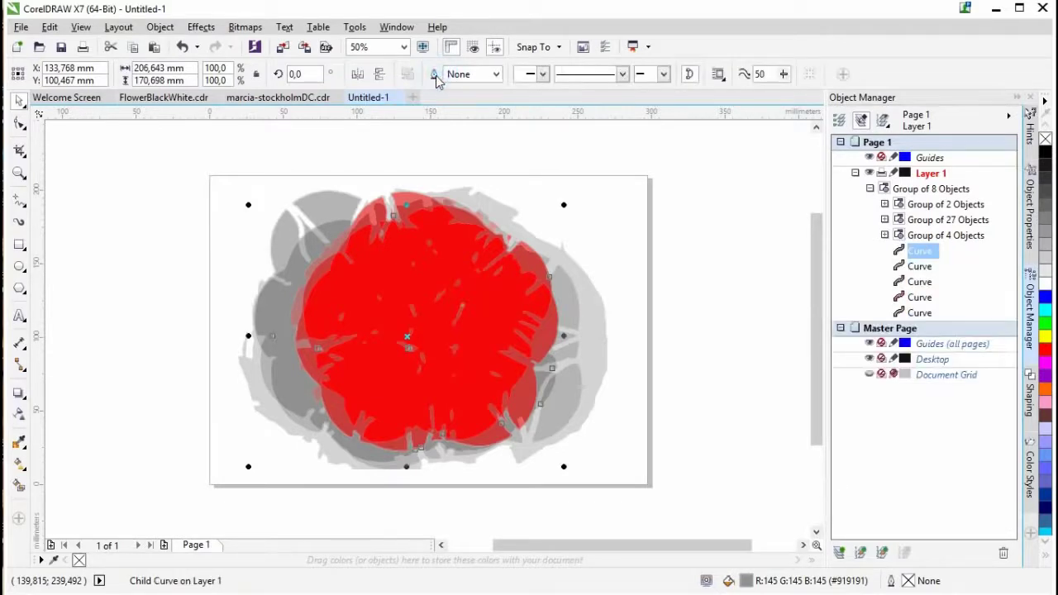
click(884, 235)
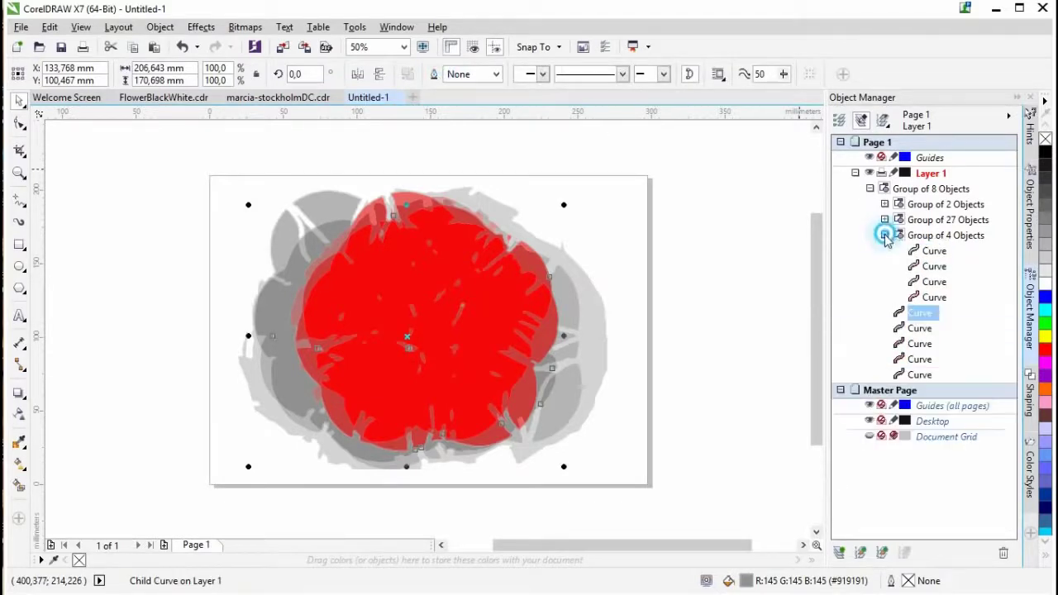
click(931, 252)
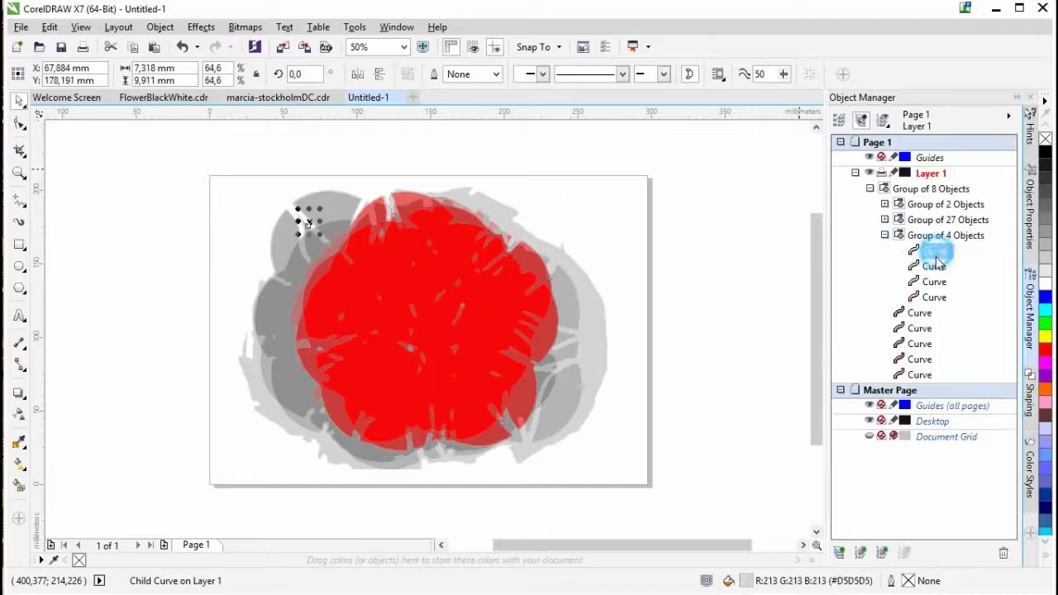
shift+click(936, 299)
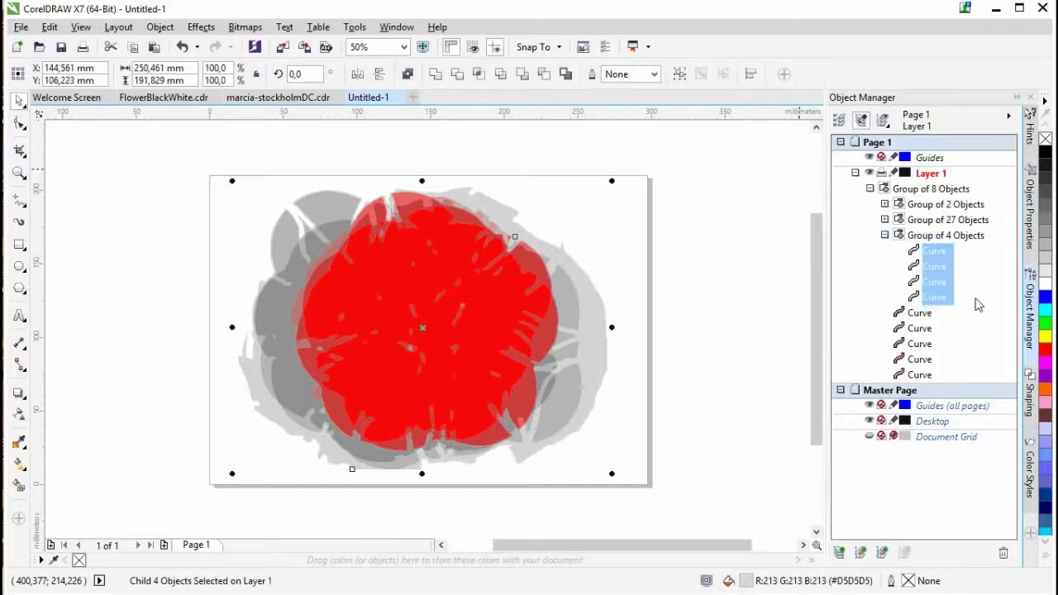
click(436, 75)
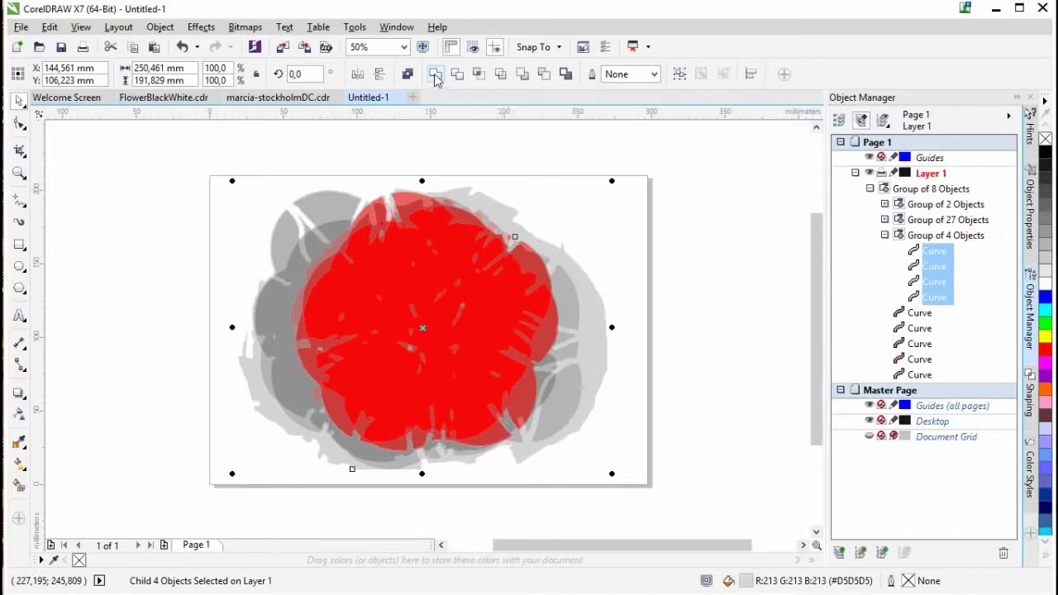
Select all 27 dark red curves in their subgroup and weld them into a single curve.
click(884, 220)
click(946, 159)
drag(1010, 260, 1011, 175)
shift+click(933, 417)
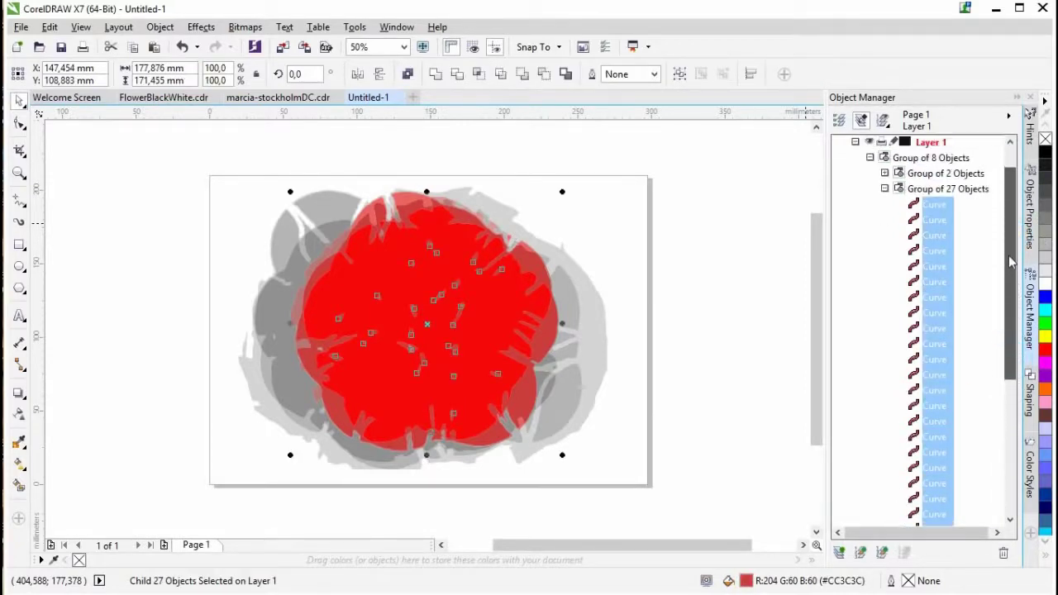
click(436, 73)
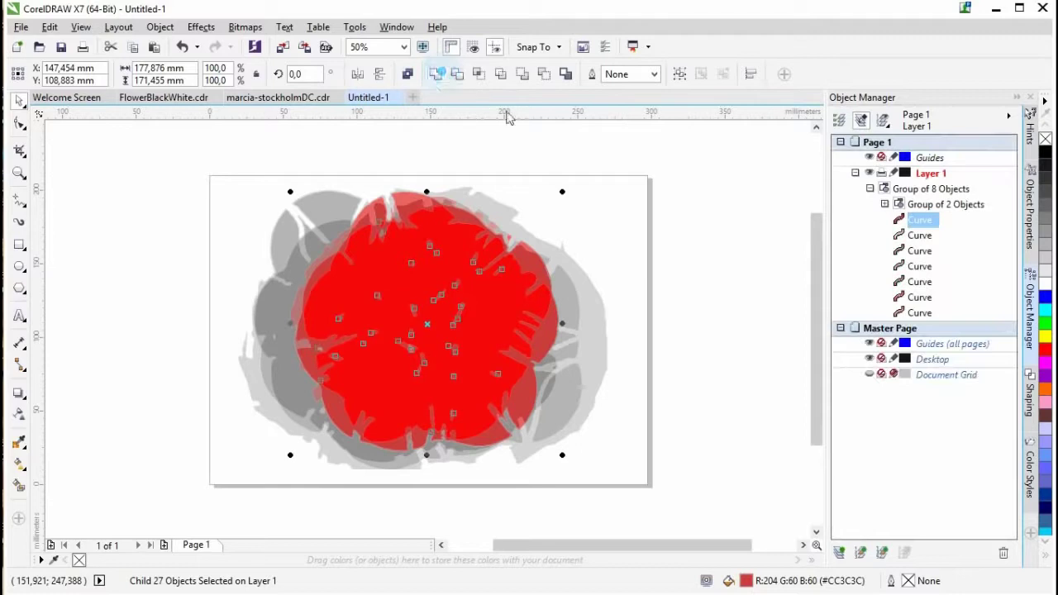
Weld the two bright red curves into one curve and select the whole traced group.
click(884, 204)
click(932, 220)
shift+click(946, 237)
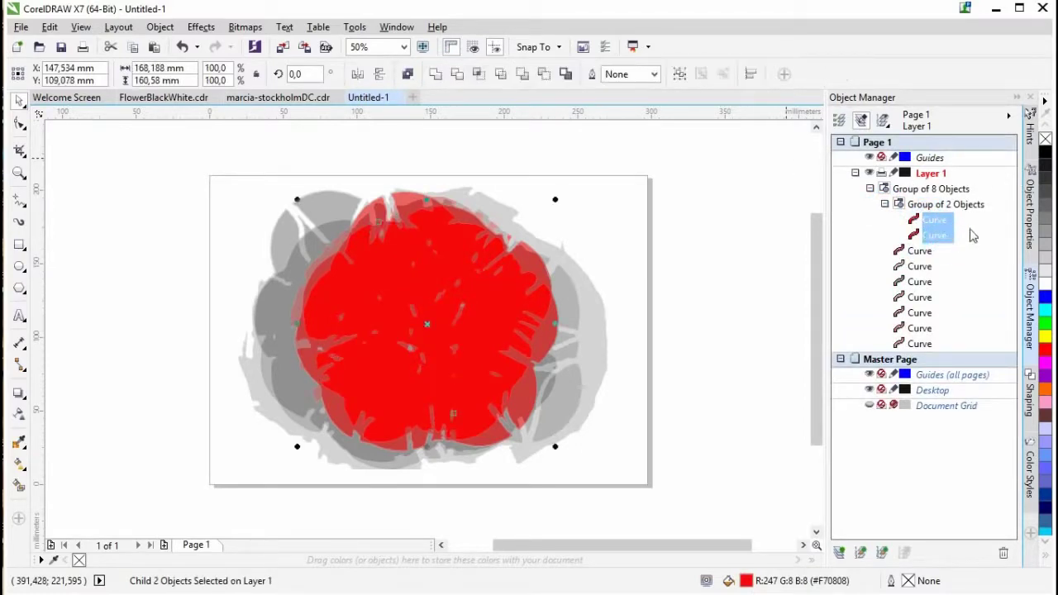
click(436, 73)
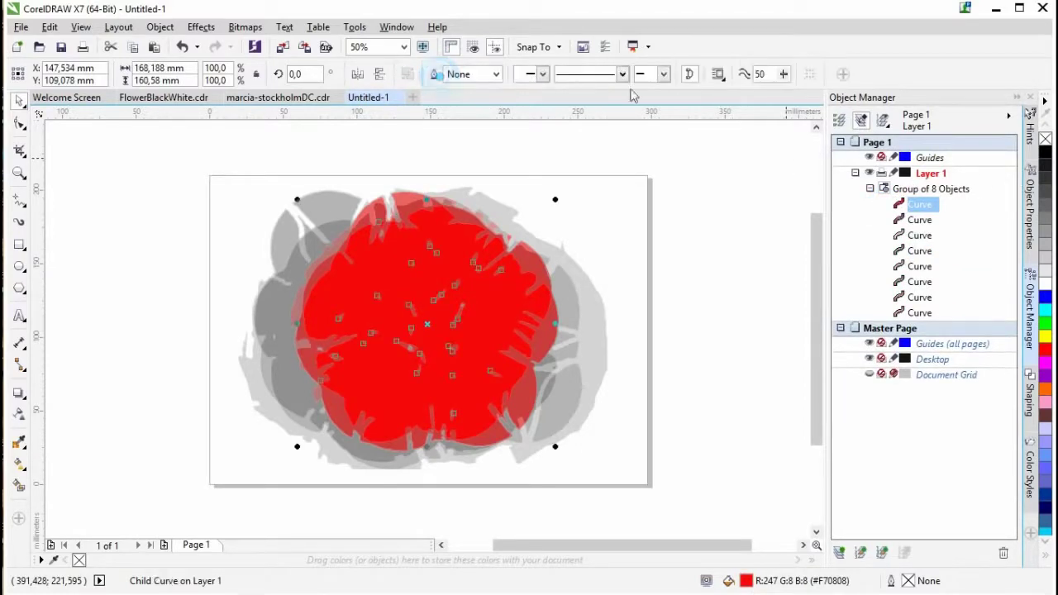
click(921, 191)
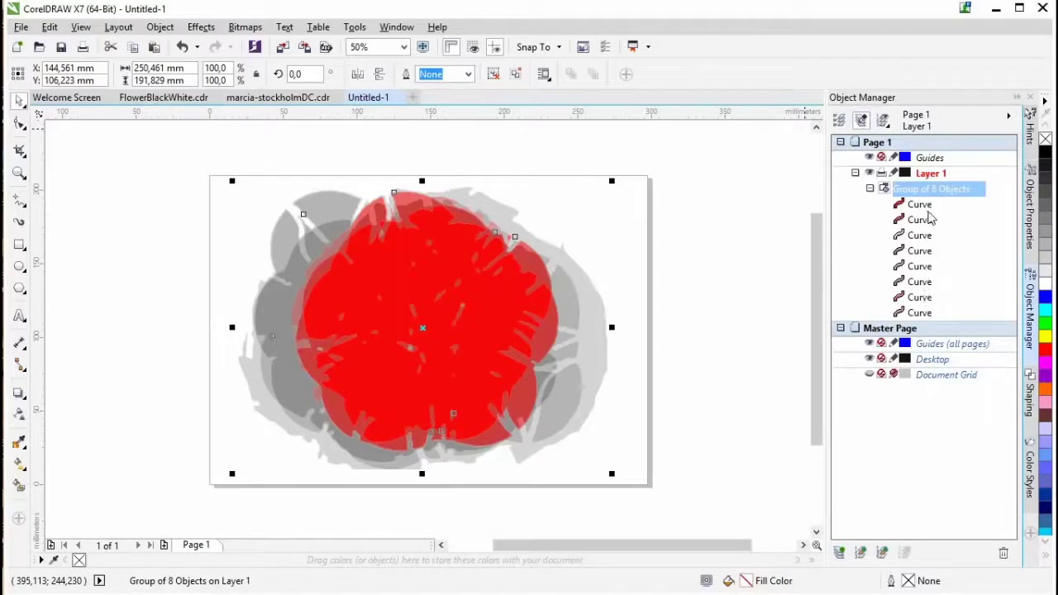
Ungroup all objects in the traced group of eight welded curves.
click(922, 206)
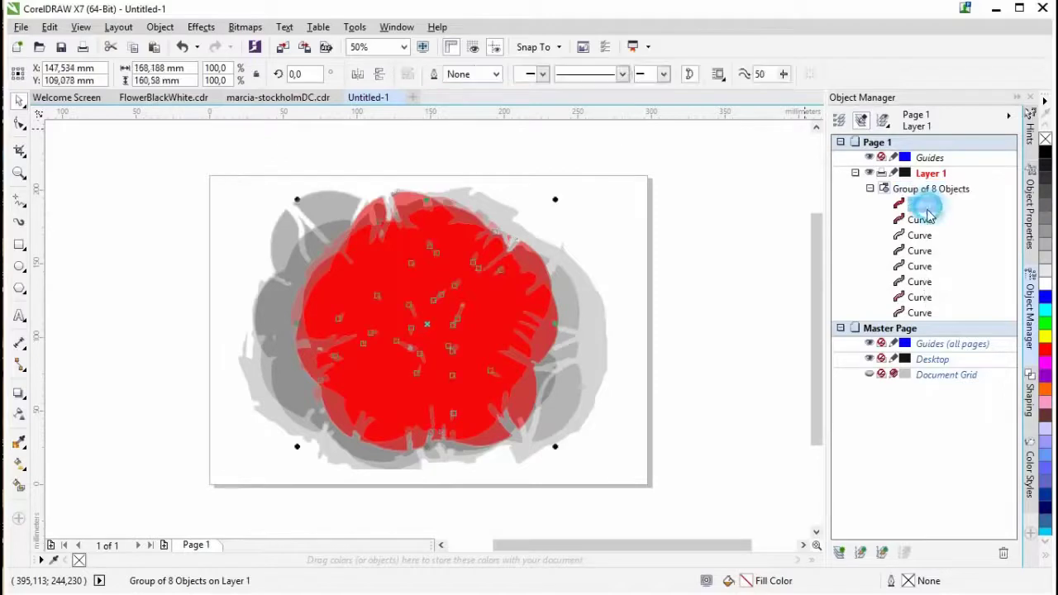
shift+click(929, 315)
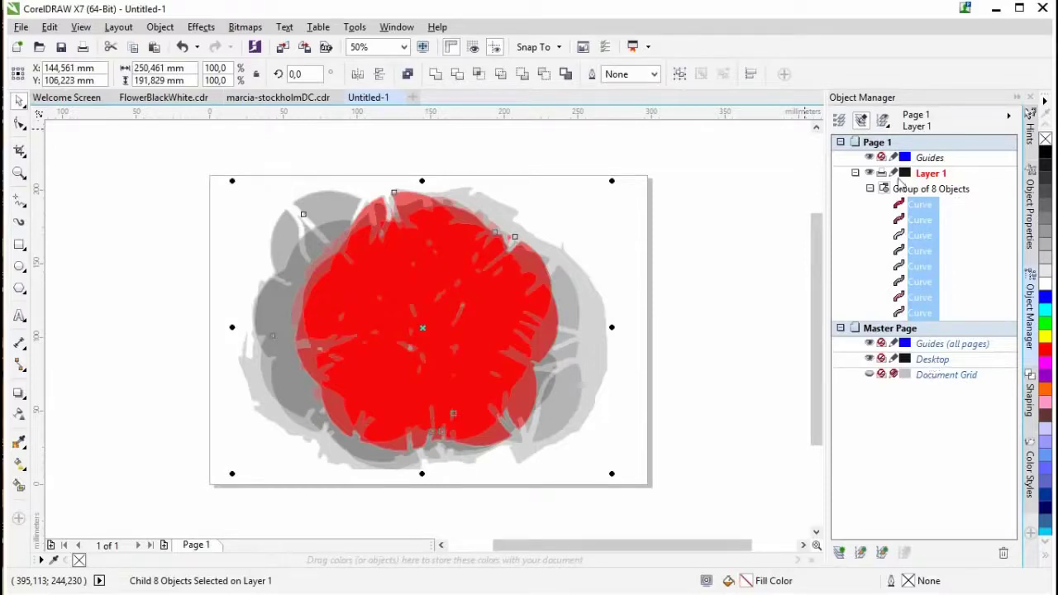
click(934, 189)
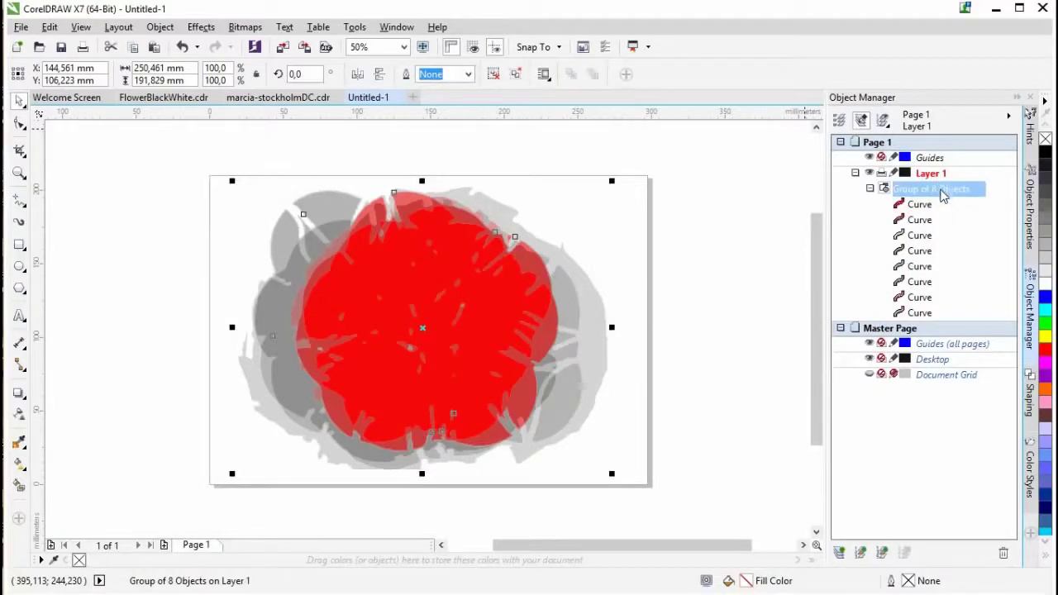
right_click(941, 192)
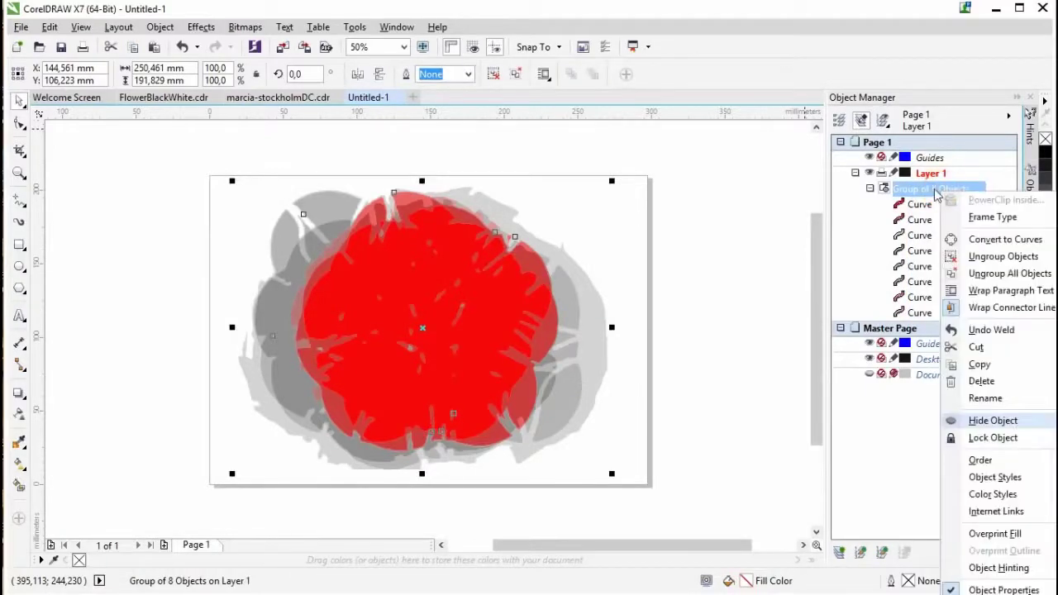
click(987, 274)
click(951, 223)
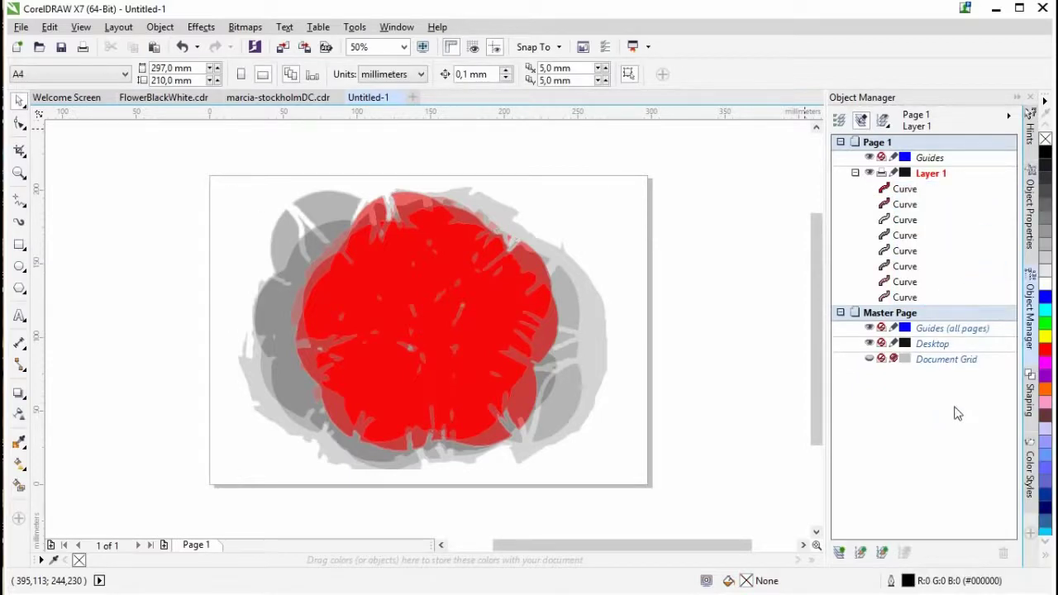
Move the light grey outer curve (#D5D5D5) away from the flower and delete it.
click(604, 332)
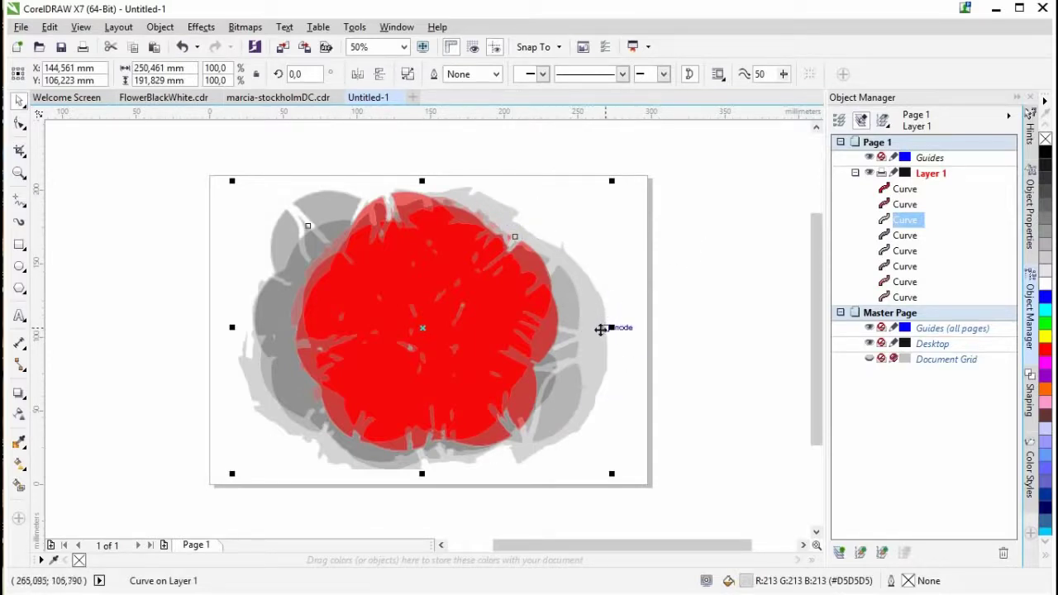
drag(597, 333, 779, 328)
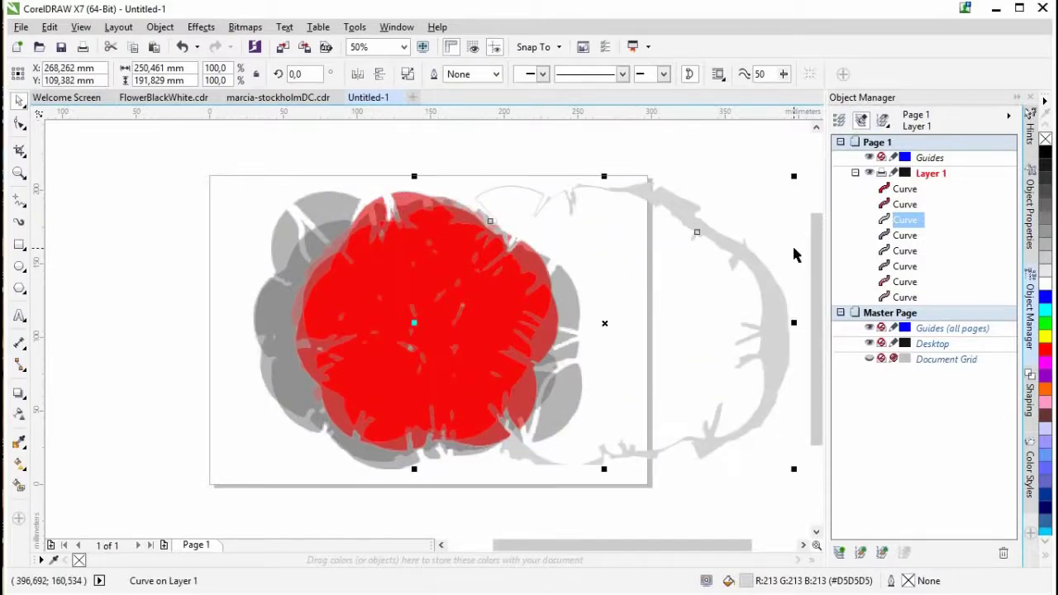
key(Delete)
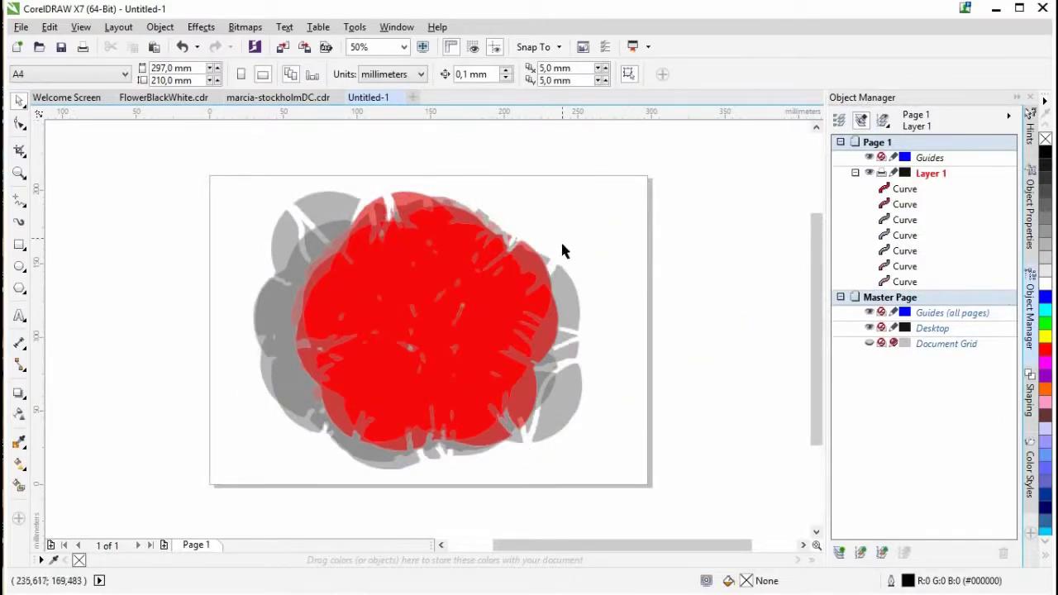
Sample the light red color #EB6464 from the flower and apply it as fill to the dusty pink curve.
click(335, 253)
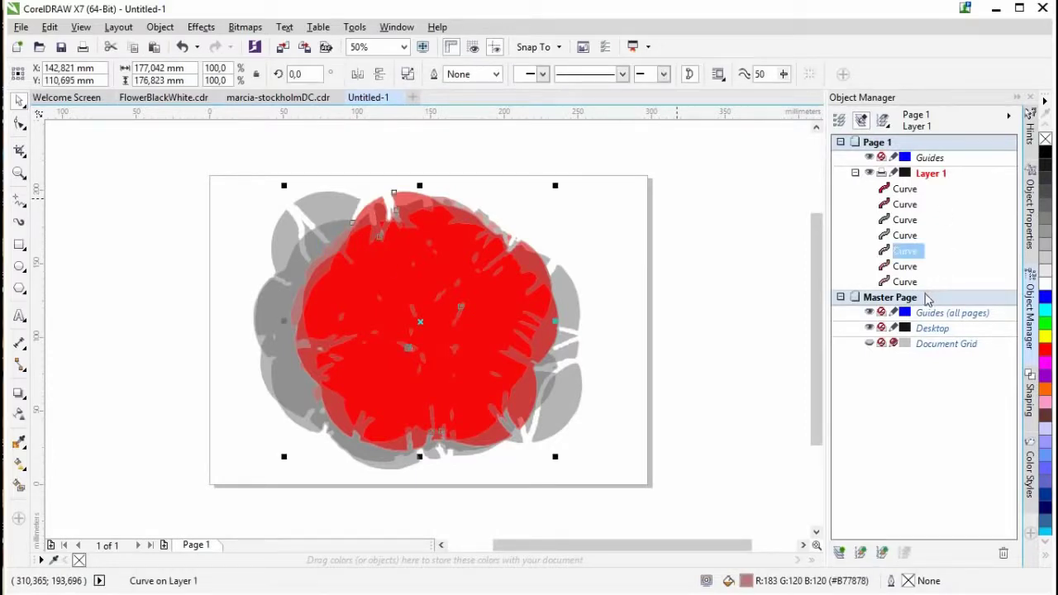
click(694, 283)
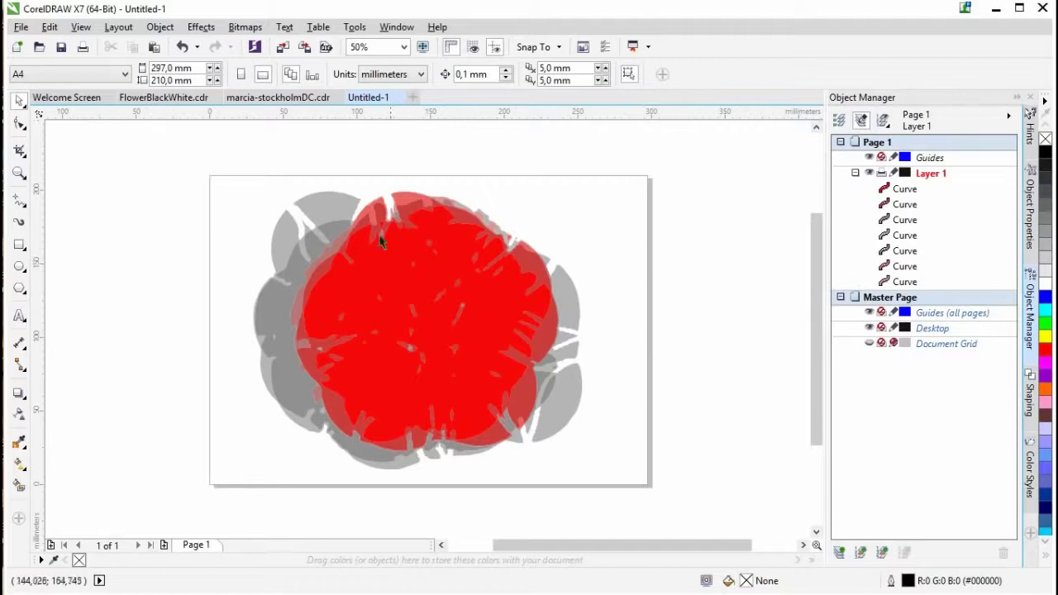
click(403, 201)
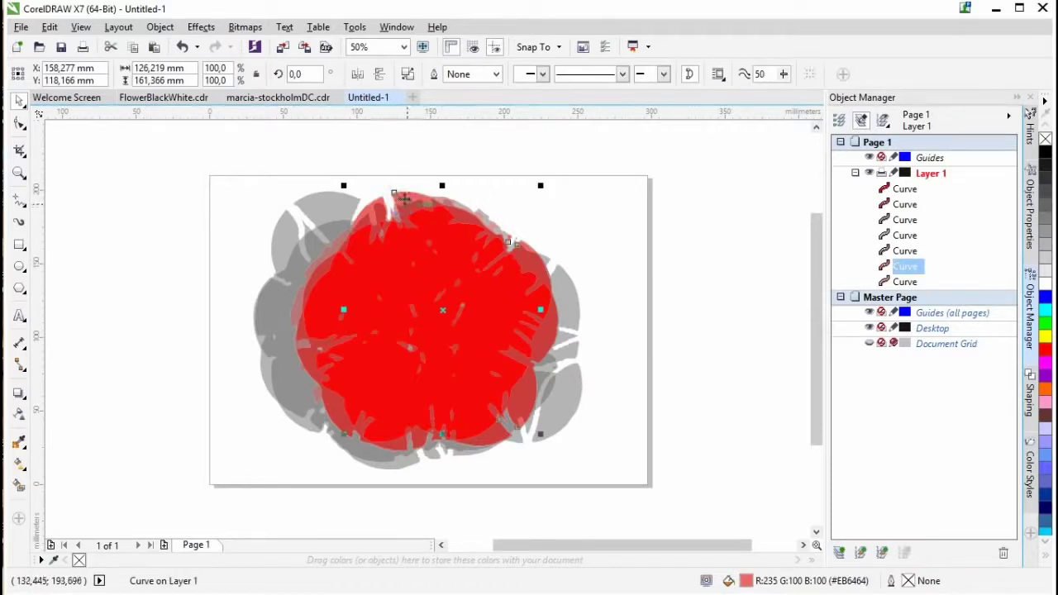
click(906, 281)
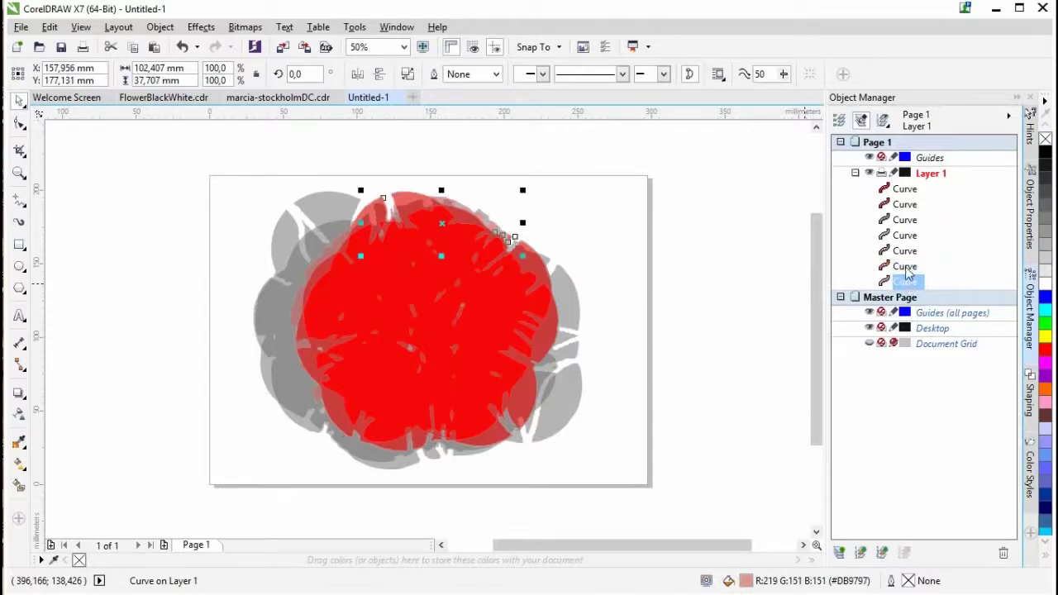
click(905, 266)
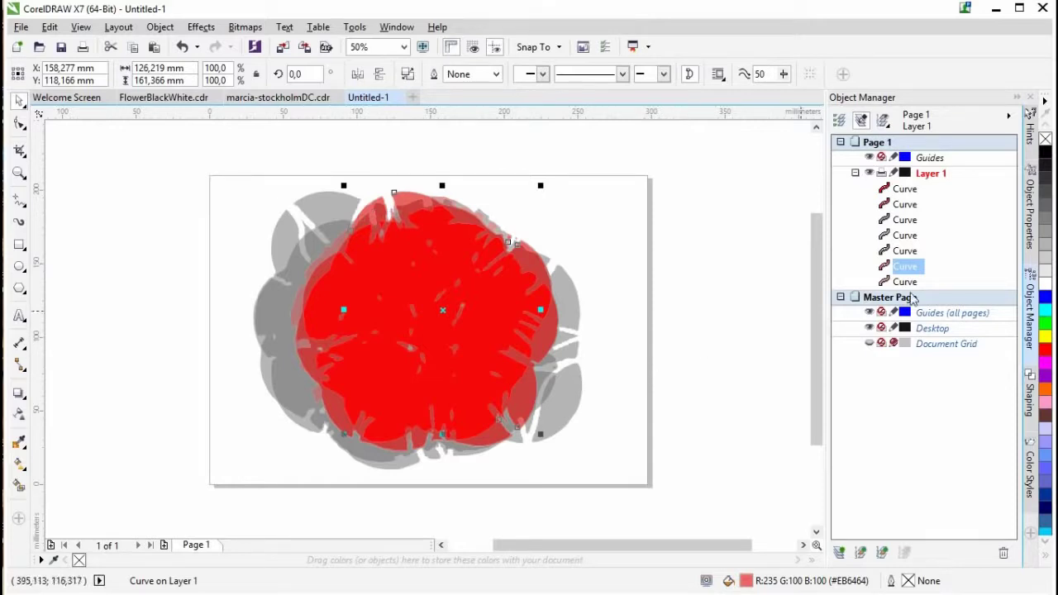
click(19, 442)
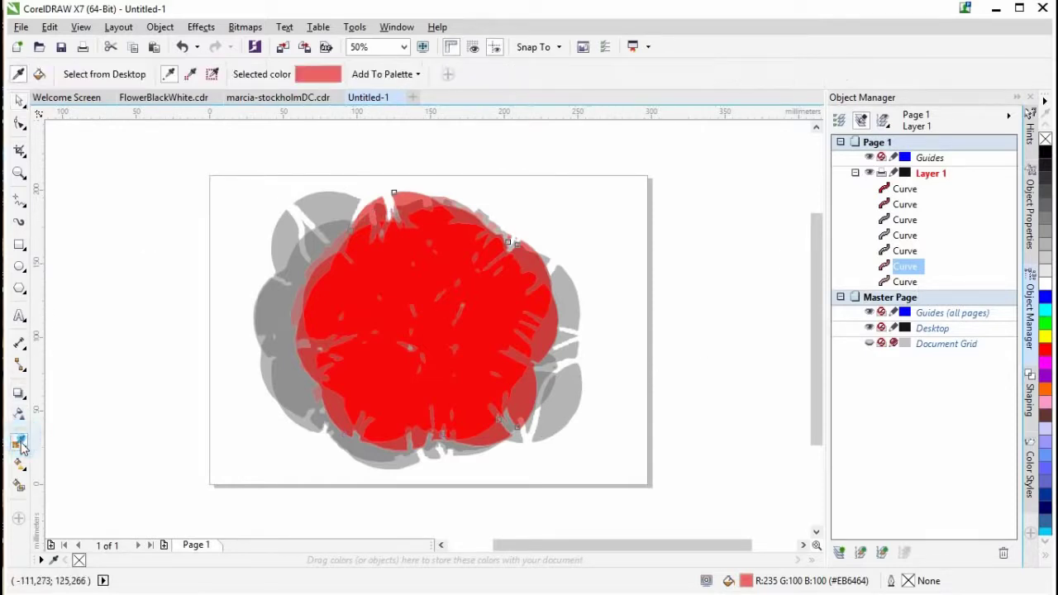
click(396, 196)
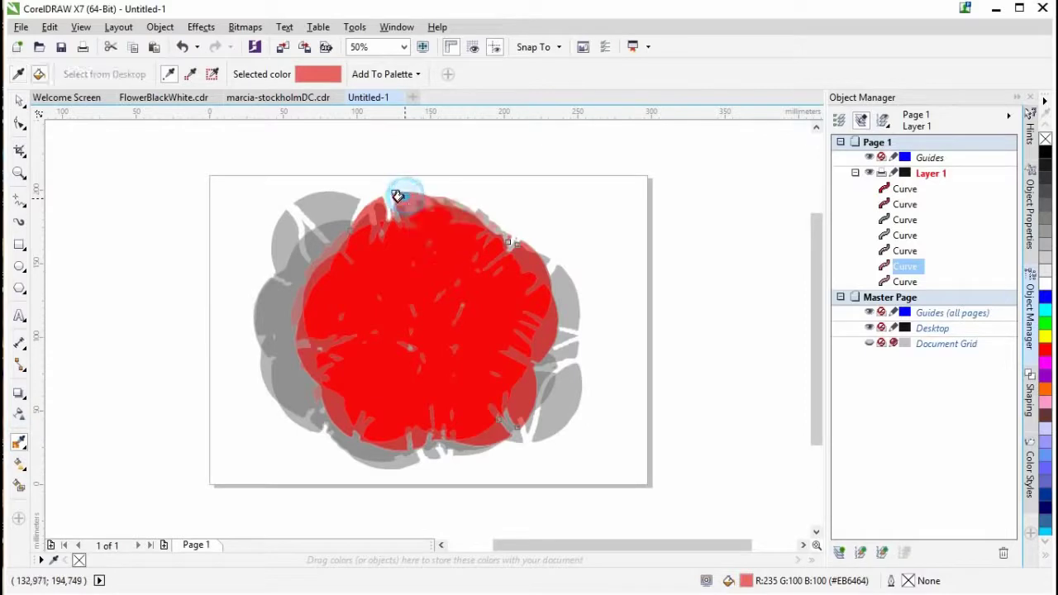
click(329, 244)
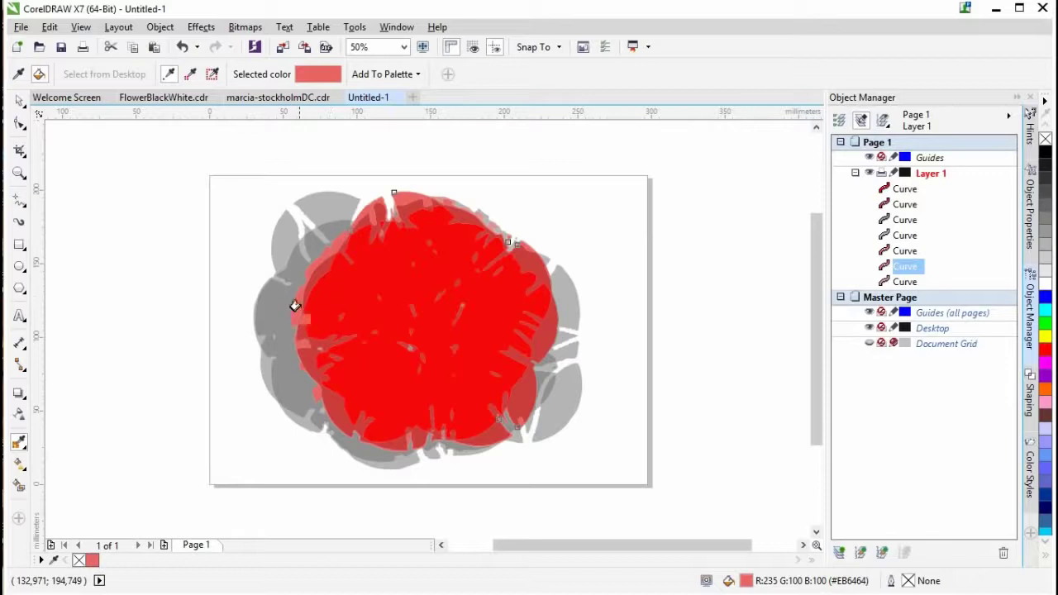
click(907, 250)
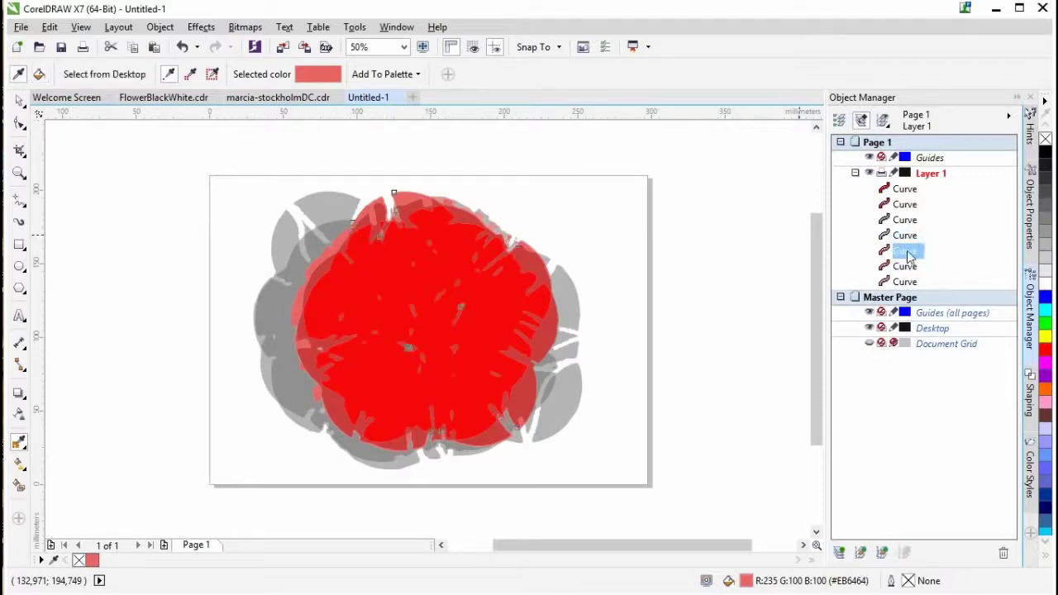
click(19, 100)
click(154, 295)
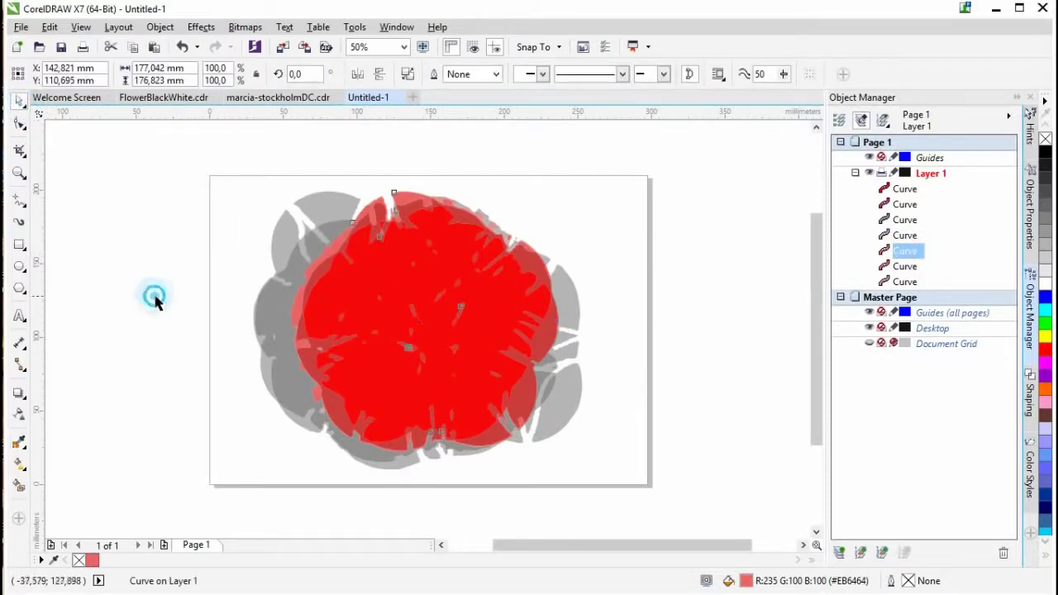
Fill the pale pink curve, lowest in the stacking order, with yellow to locate it and delete it.
click(335, 256)
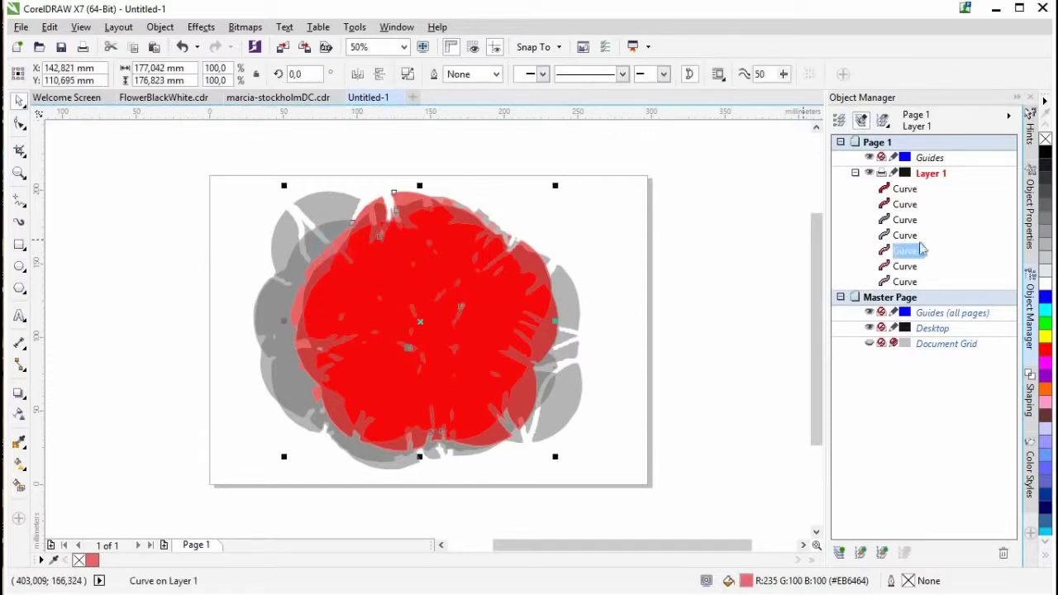
click(906, 269)
click(906, 266)
click(906, 266)
click(906, 281)
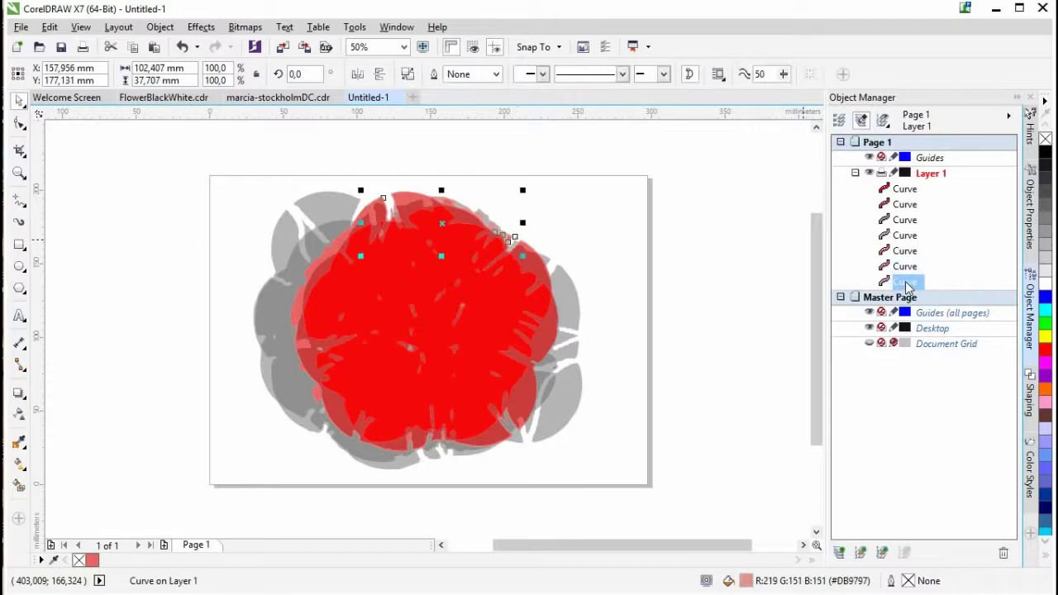
click(1043, 337)
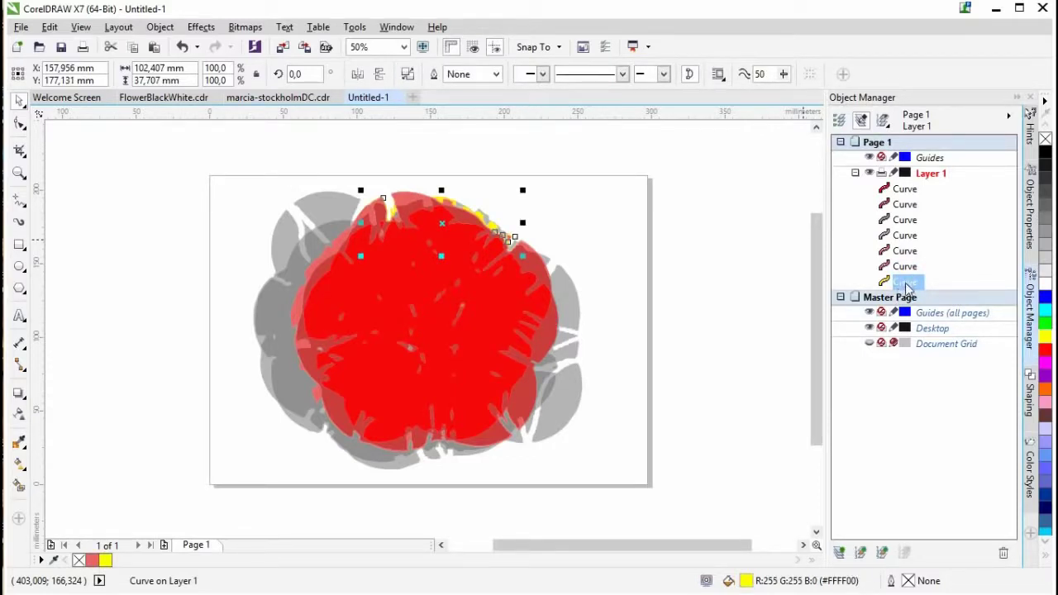
click(1003, 553)
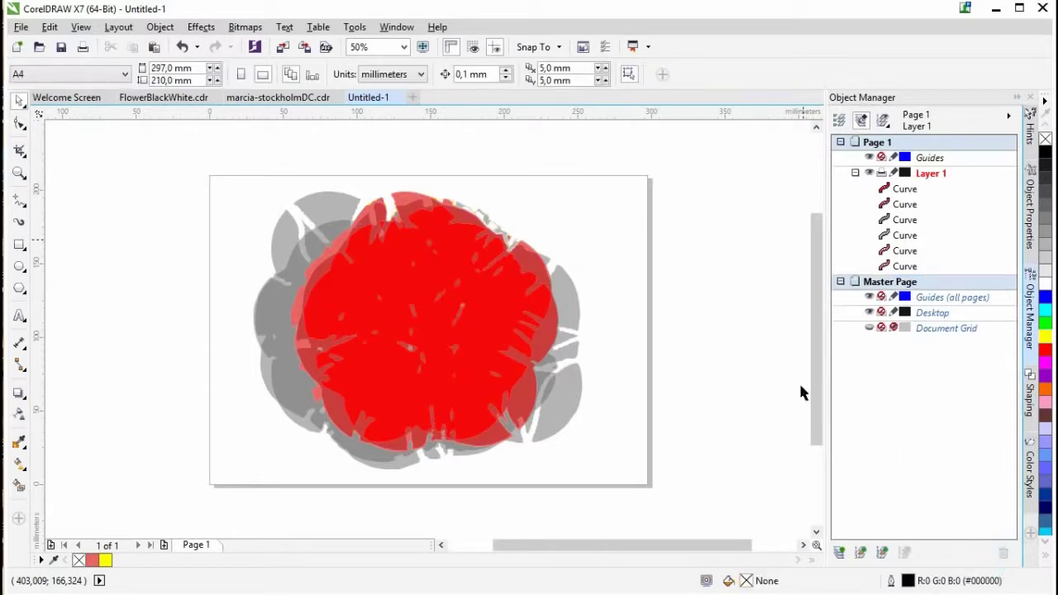
Weld the two light red curves (#EB6464) into a single curve.
click(904, 252)
shift+click(904, 265)
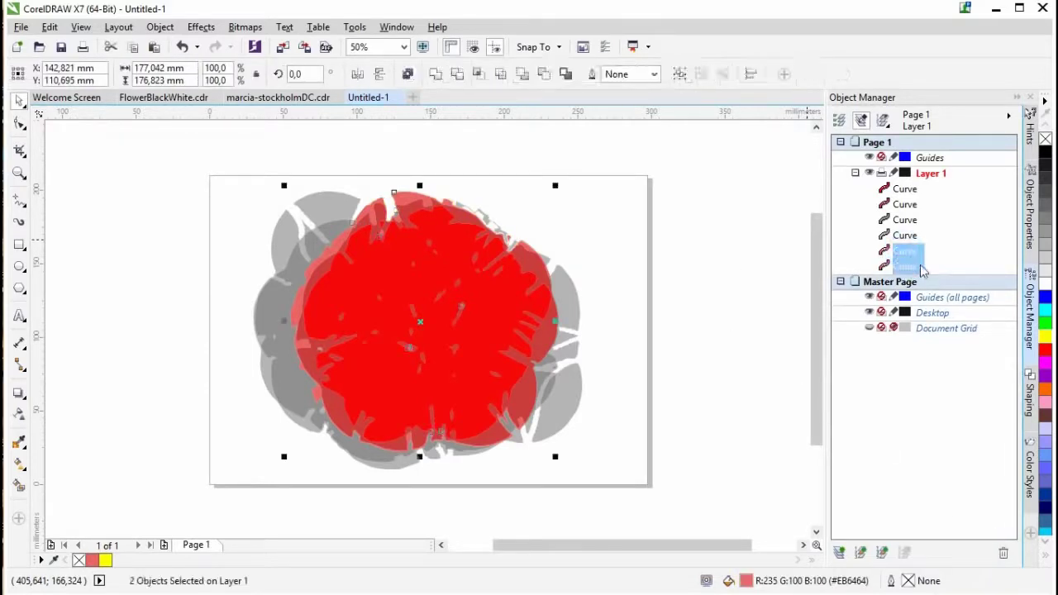
click(435, 74)
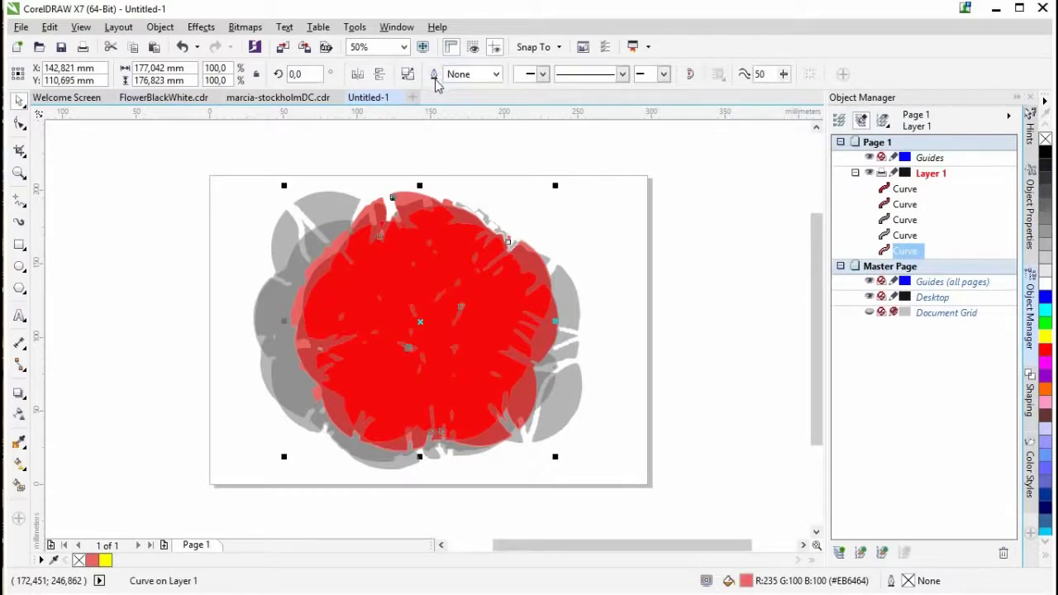
Try a yellow fill on the welded light red curve, undo it and clear the selection.
click(1045, 334)
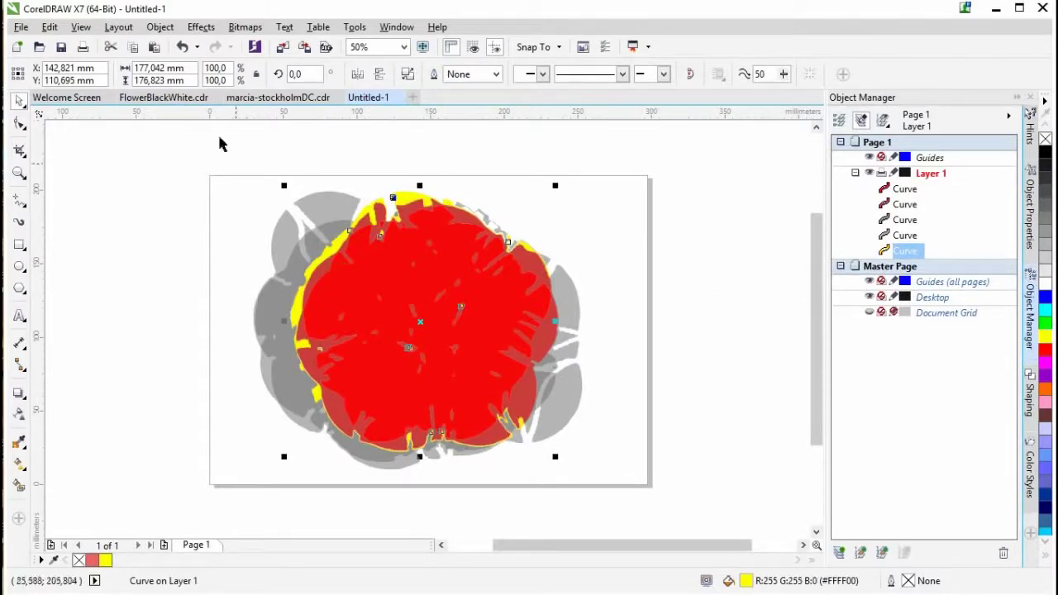
click(184, 47)
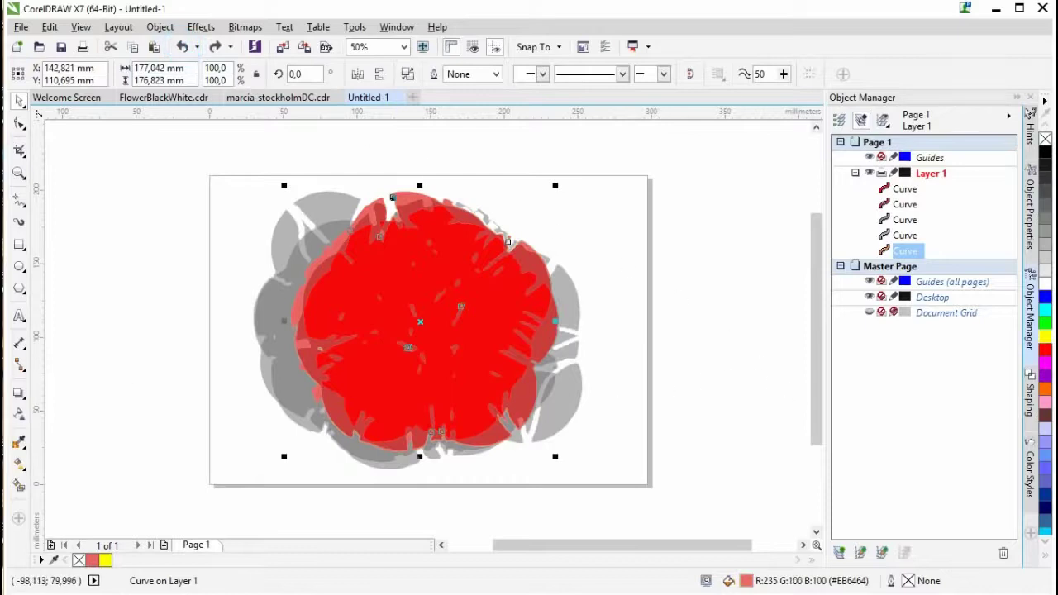
click(20, 445)
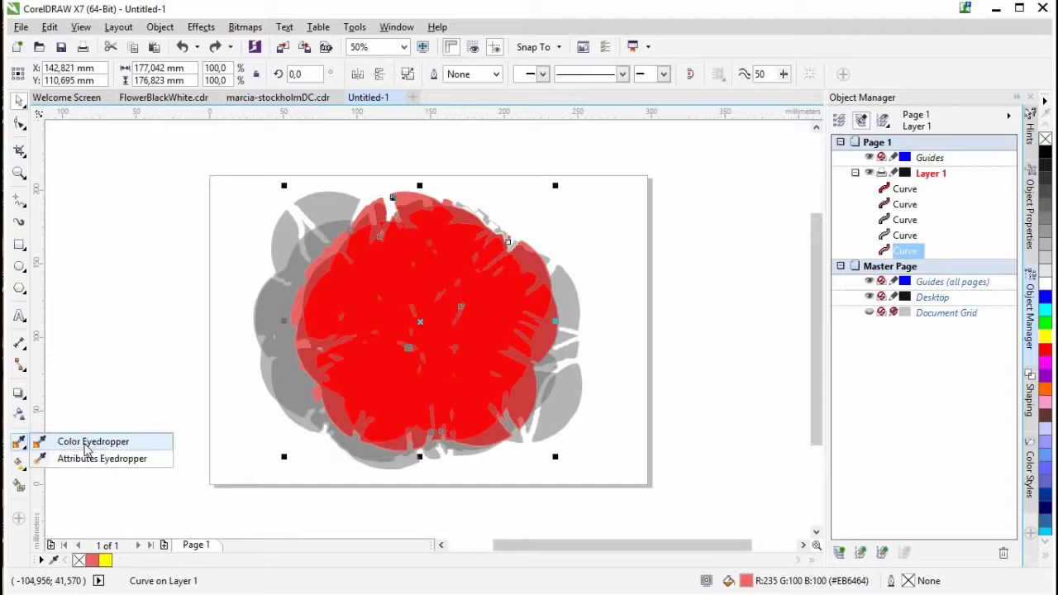
click(669, 13)
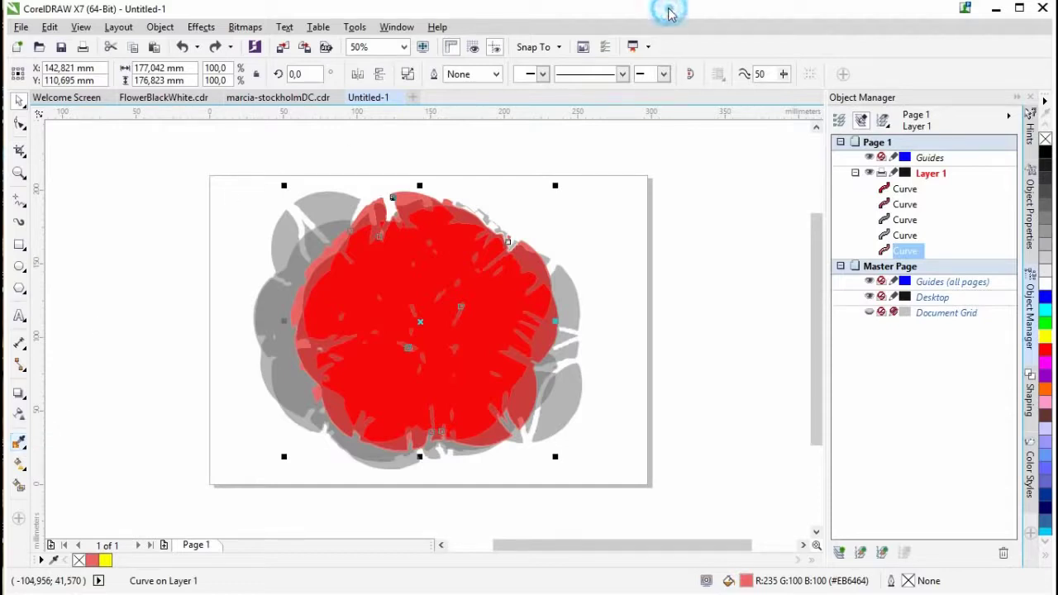
click(760, 289)
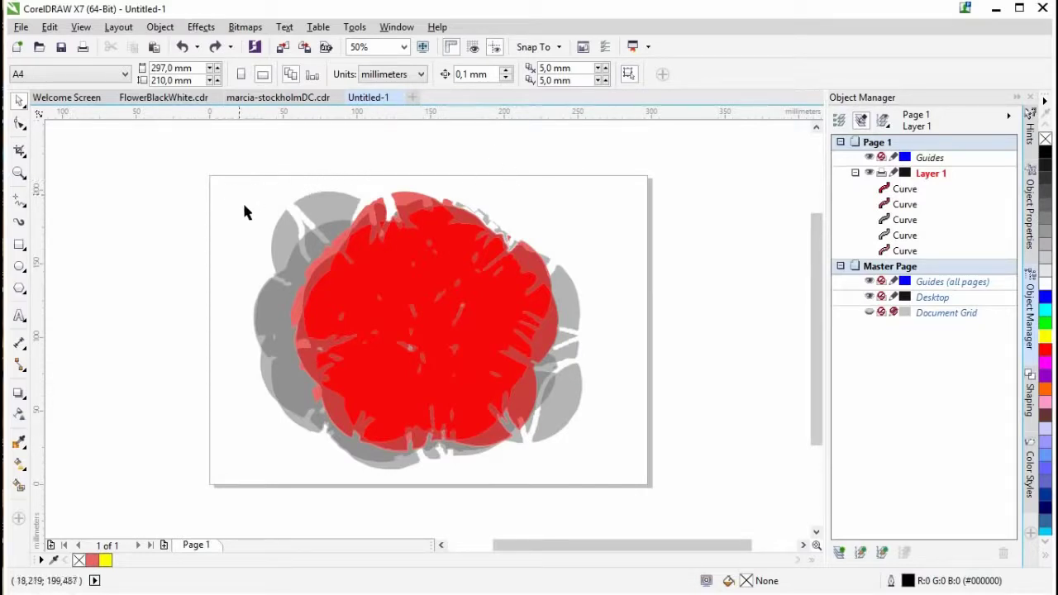
Select all five curves and frame the whole flower closely as the source area for a new pattern fill.
click(237, 156)
drag(238, 157, 639, 500)
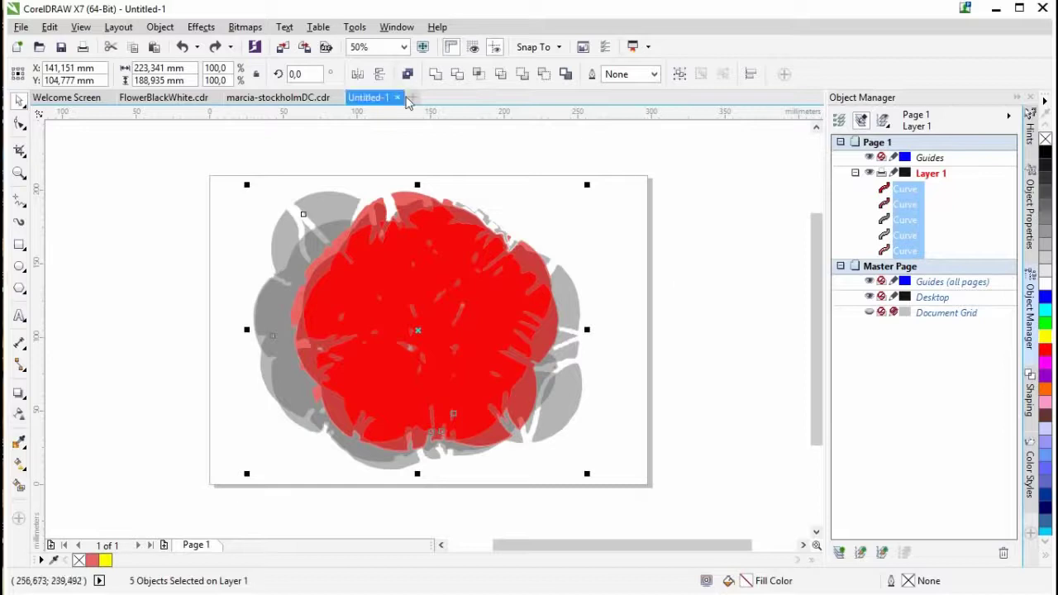
click(356, 27)
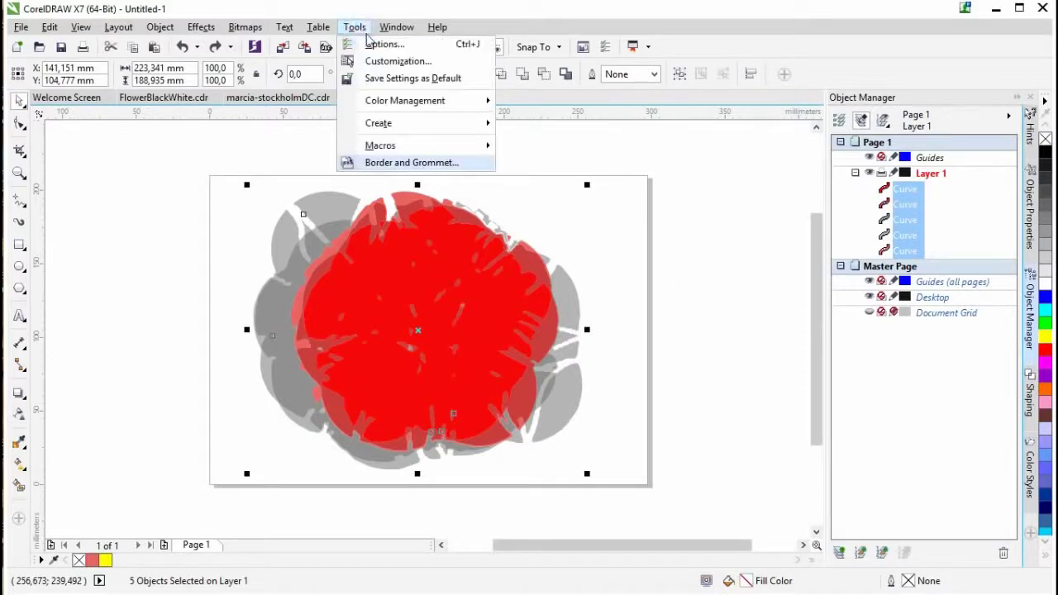
mouse_move(426, 132)
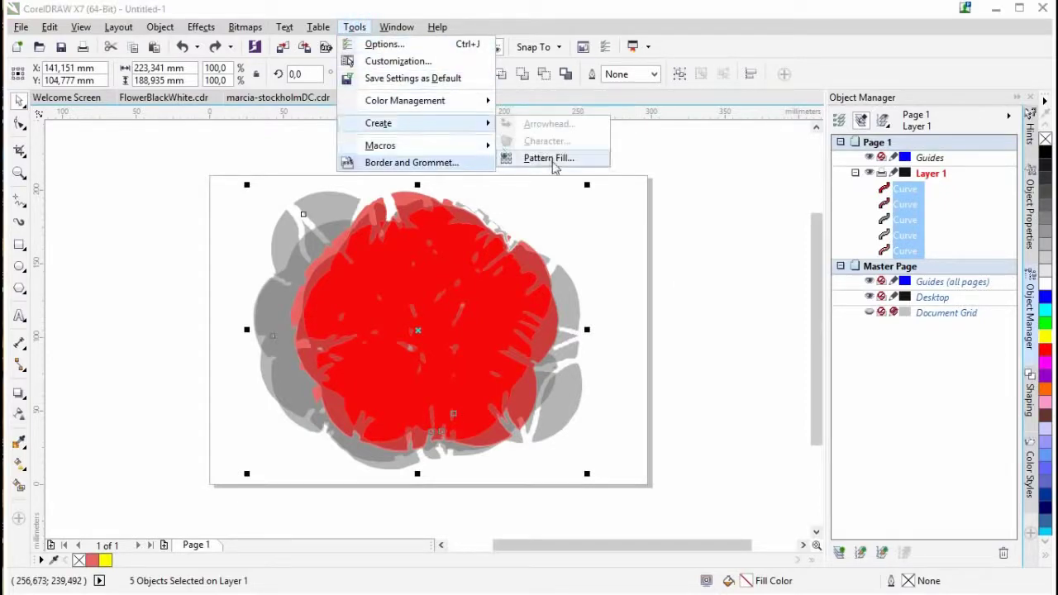
click(548, 157)
click(435, 252)
click(528, 367)
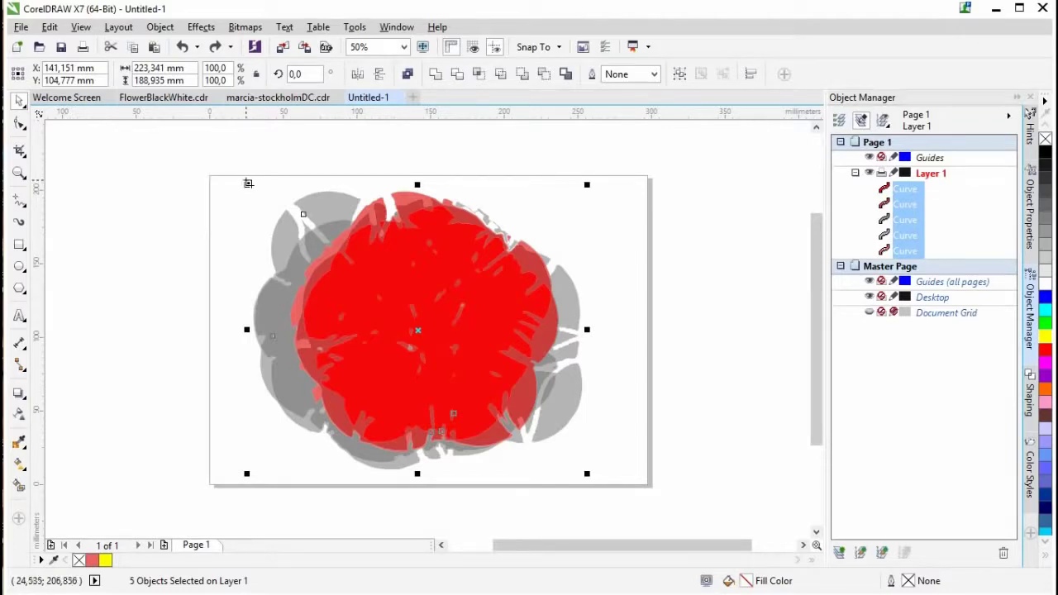
drag(247, 183, 589, 475)
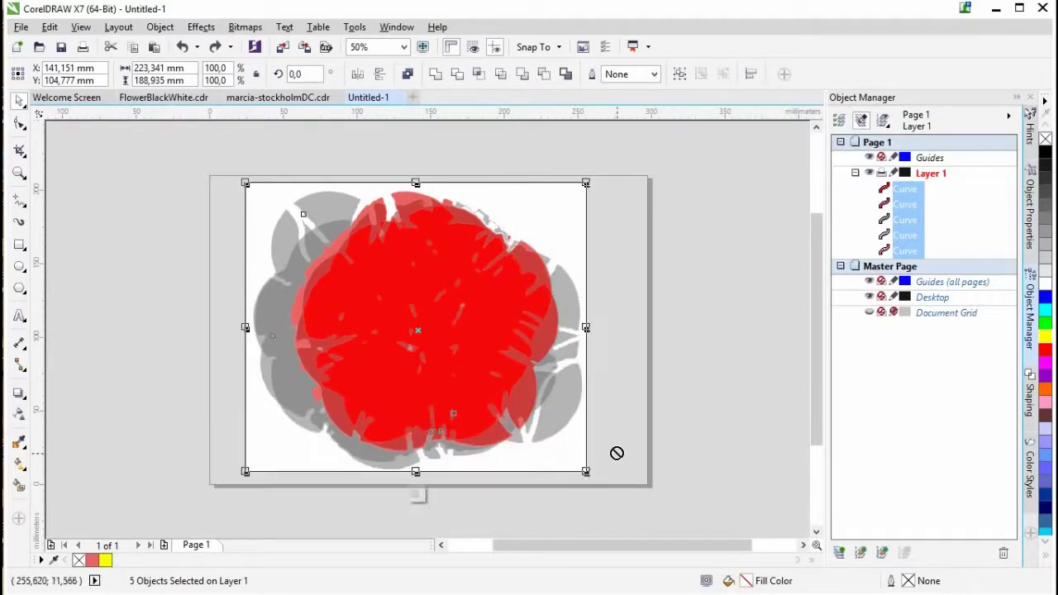
click(416, 496)
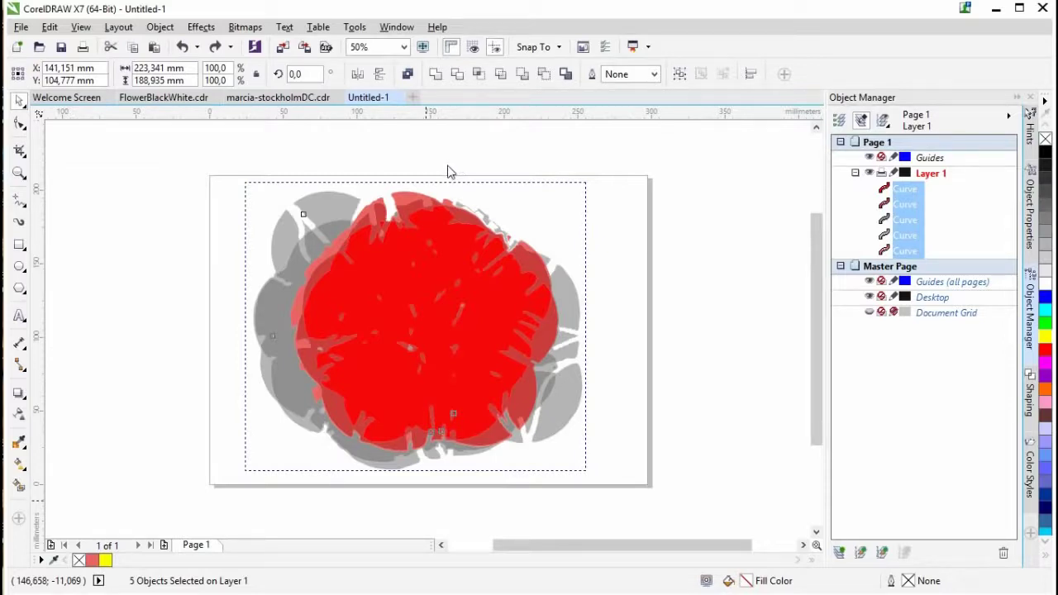
Enter FlowerRedgrey as the name of the new pattern and leave its tags empty.
drag(725, 101, 499, 146)
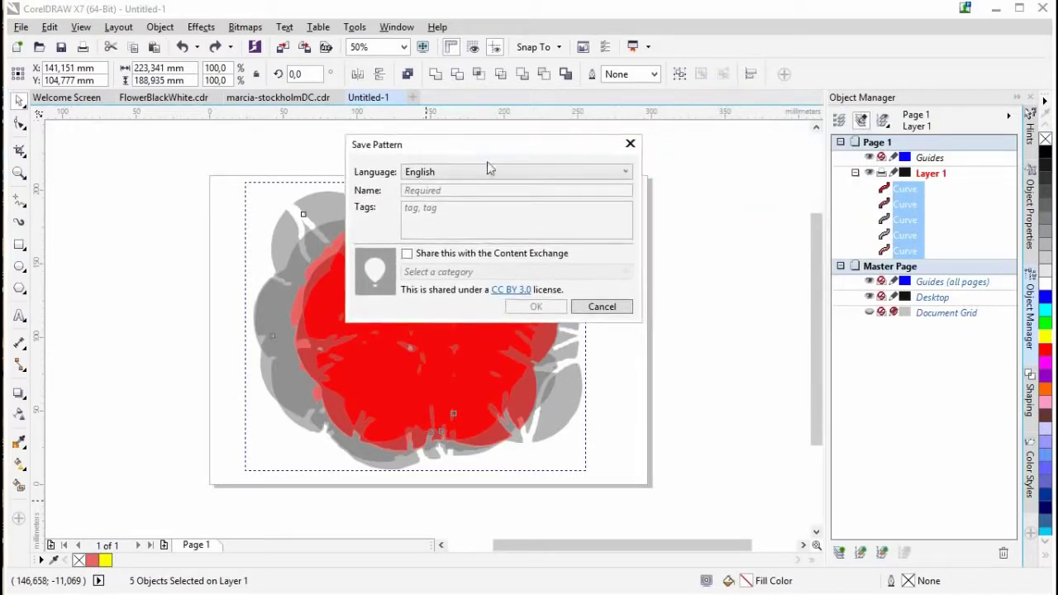
click(431, 192)
text(FlowerRedgrey)
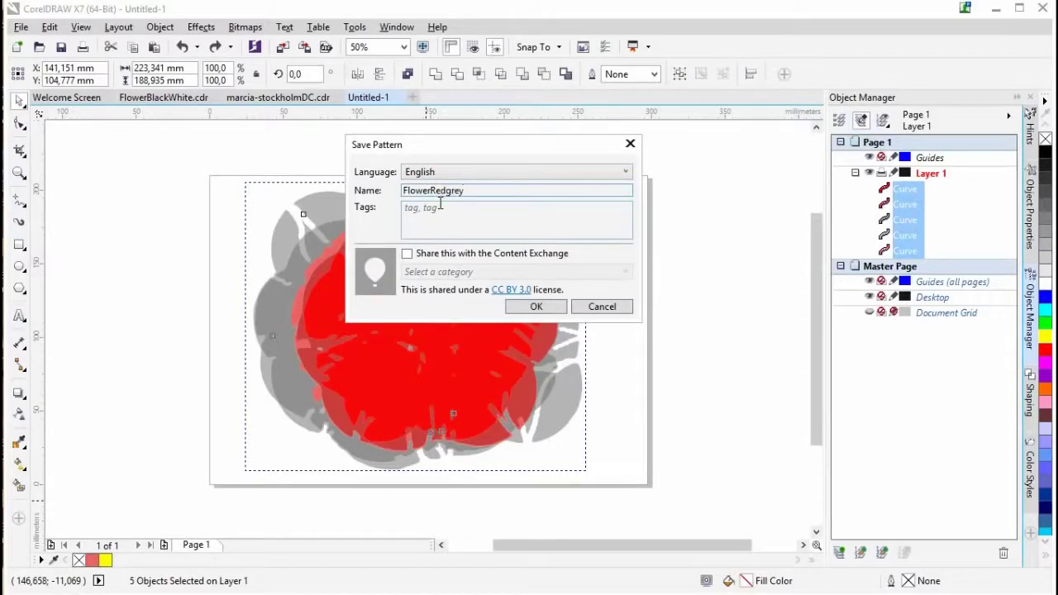
click(450, 212)
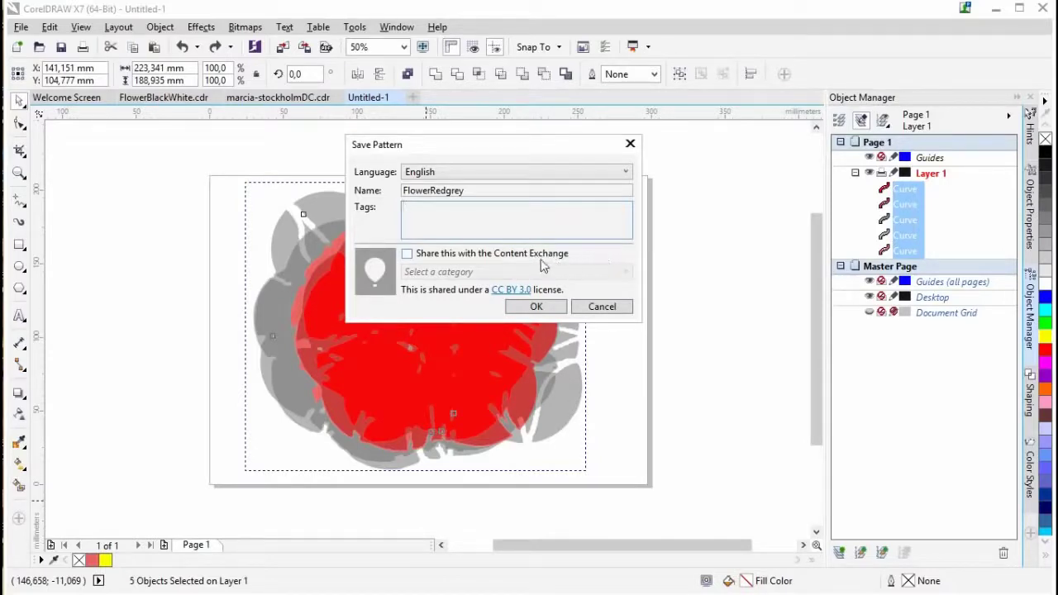
Look through the Content Exchange sharing categories, leave sharing switched off and save the pattern.
click(406, 254)
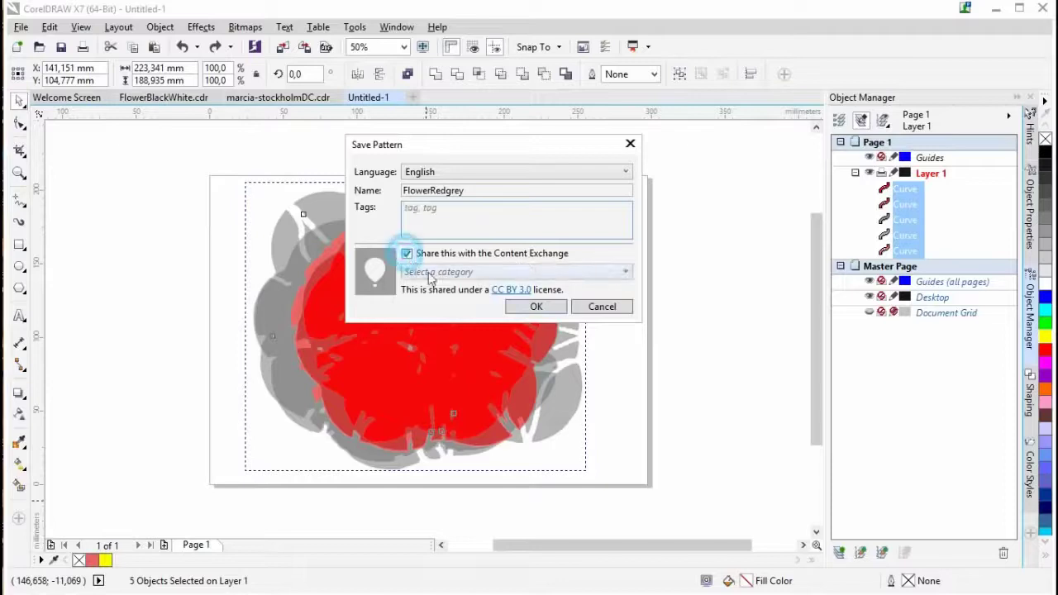
click(478, 275)
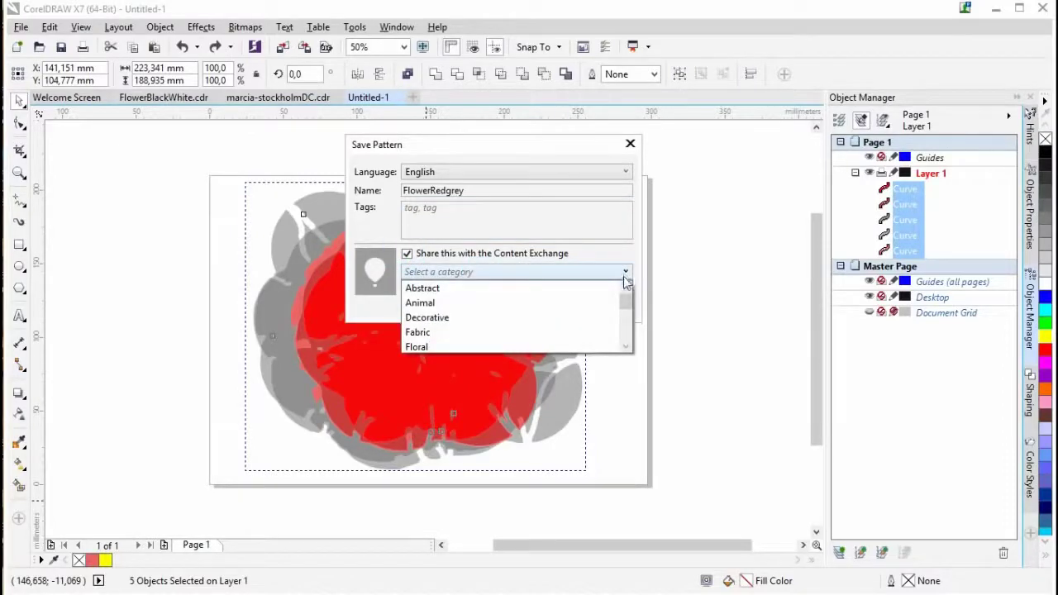
mouse_move(625, 303)
mouse_down()
mouse_move(630, 342)
mouse_move(628, 289)
mouse_up()
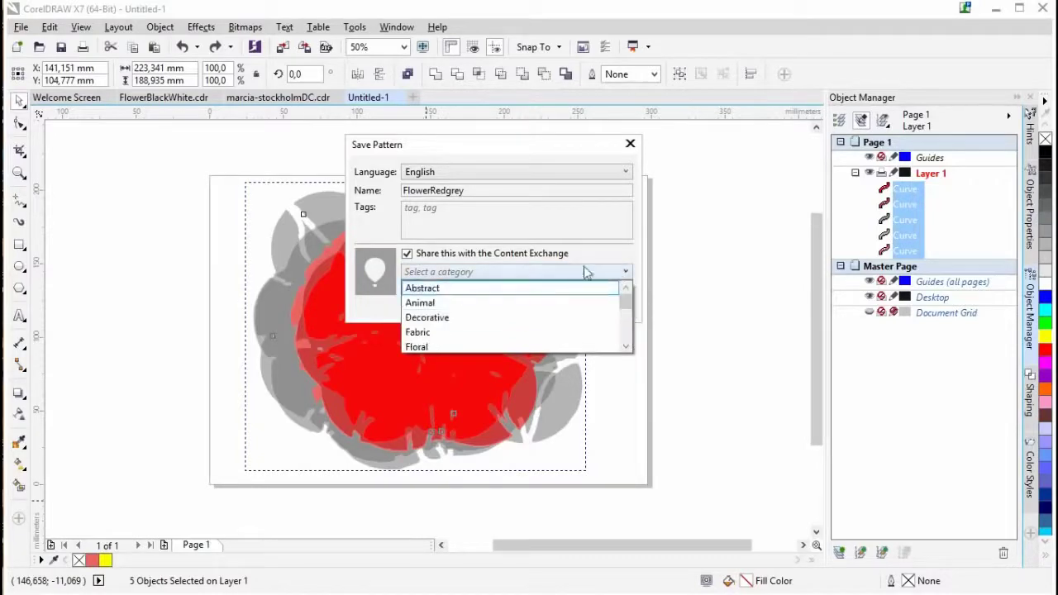
click(410, 260)
click(406, 254)
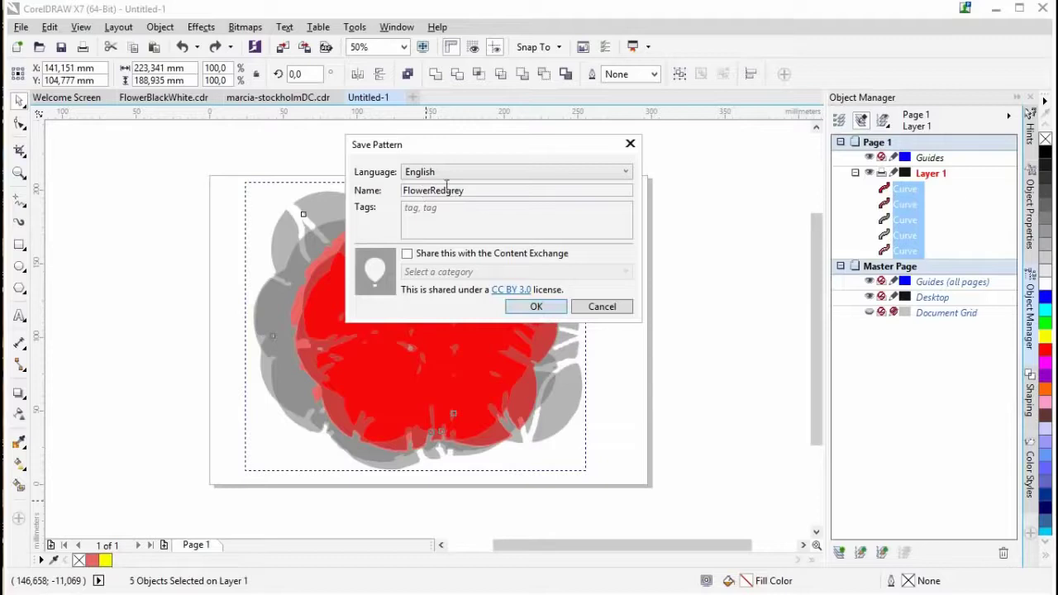
click(536, 307)
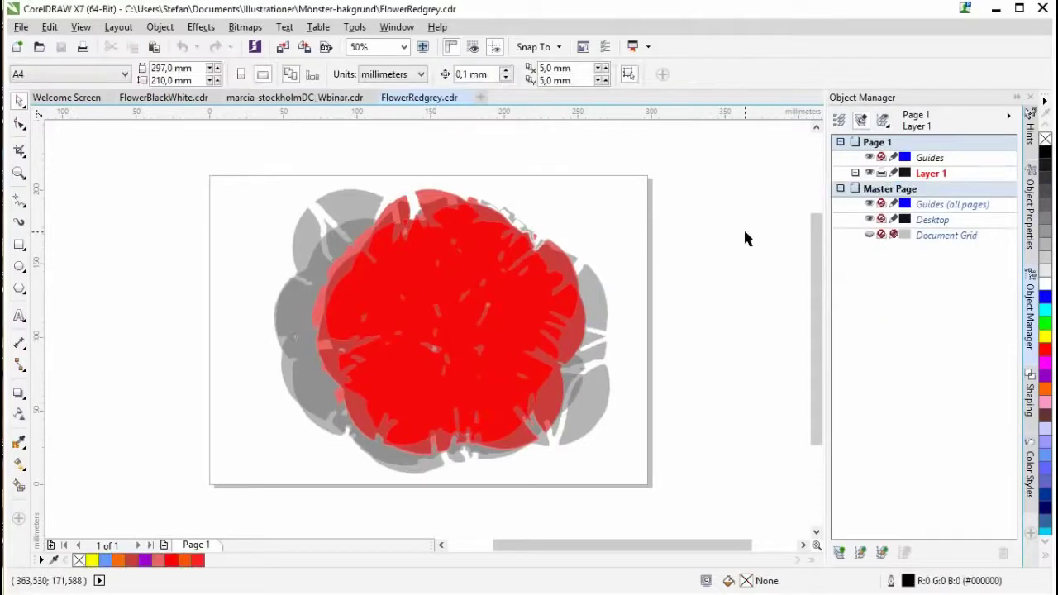
Open the T-shirt drawing marcia-stockholmDC.cdr.
click(38, 48)
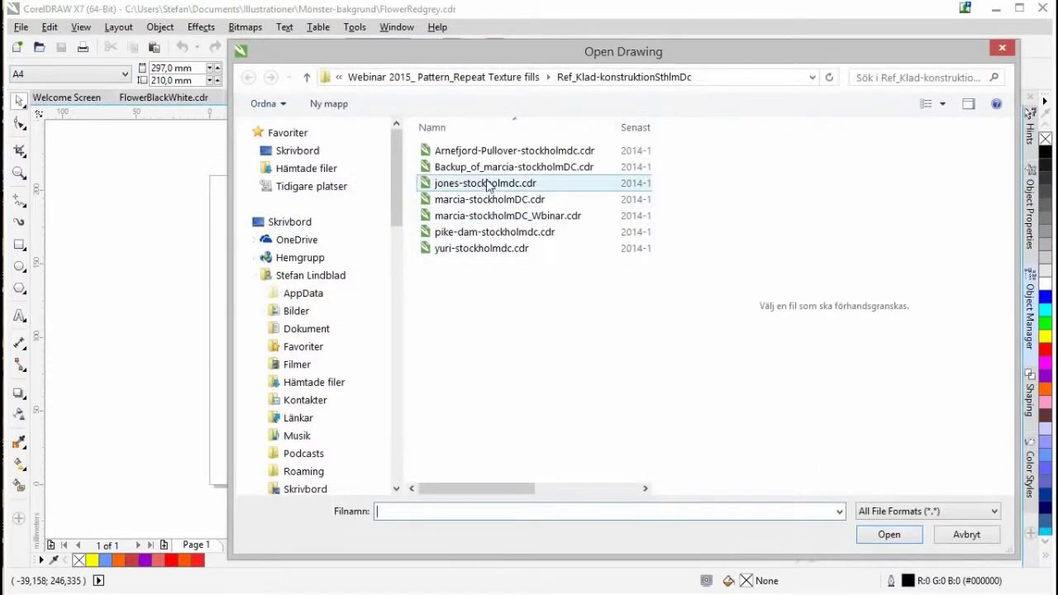
click(502, 201)
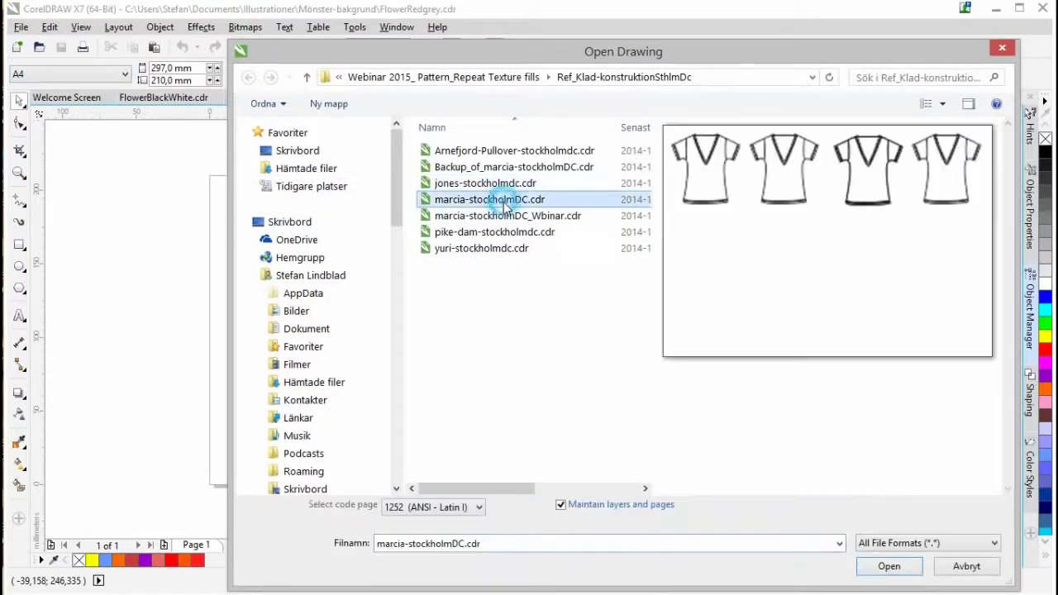
click(888, 567)
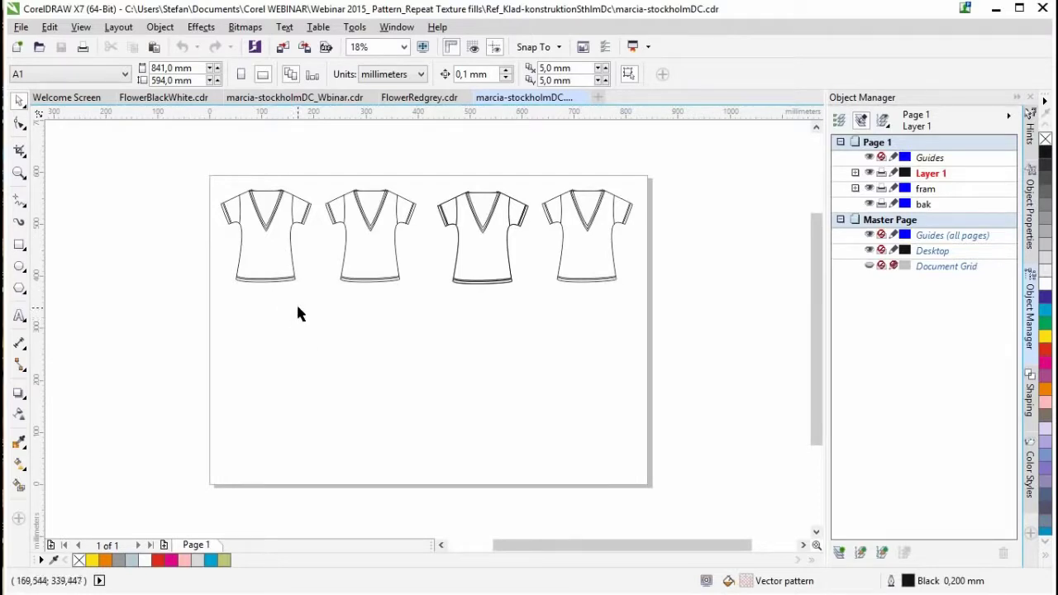
Close the FlowerRedgrey.cdr document and return to the marcia-stockholmDC.cdr drawing.
click(438, 97)
click(464, 97)
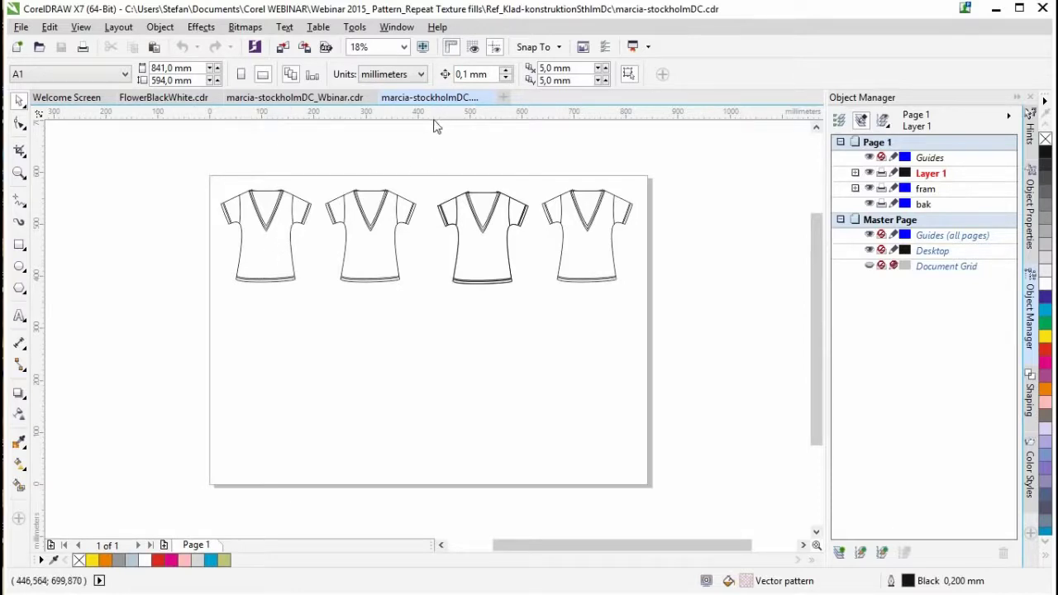
mouse_move(422, 98)
mouse_down()
mouse_move(434, 118)
mouse_move(533, 160)
mouse_move(533, 148)
mouse_move(682, 116)
mouse_move(430, 97)
mouse_move(422, 110)
mouse_up()
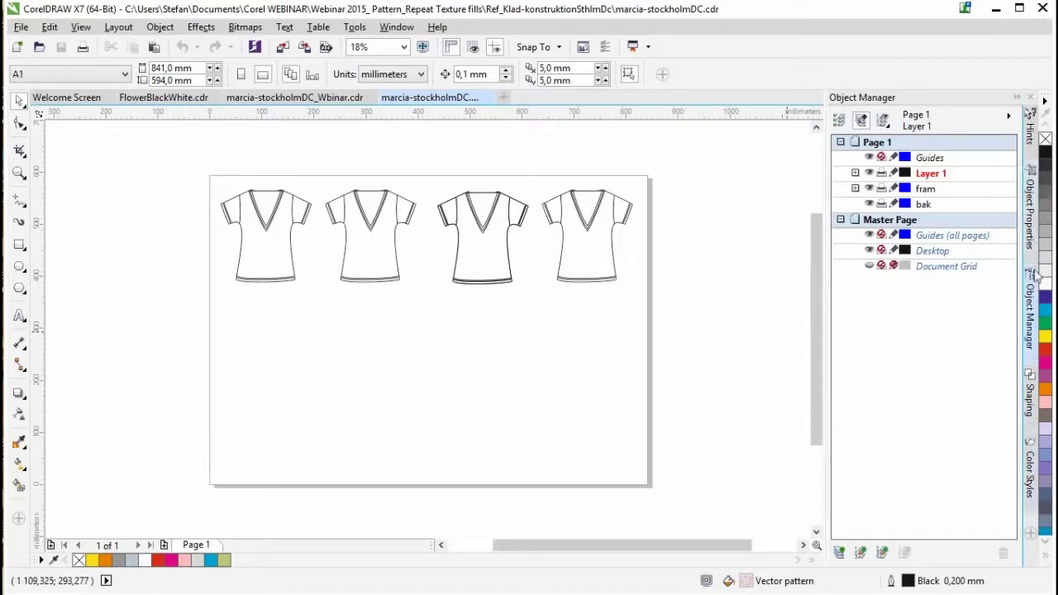
click(1029, 213)
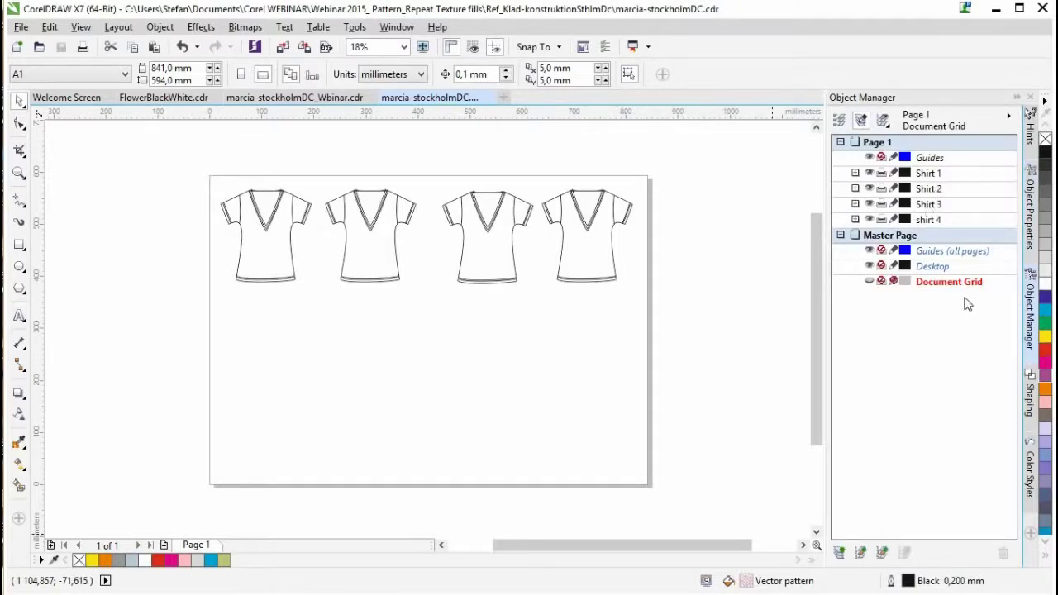
Select the first and second shirts in turn and examine the curves held on the Shirt 1 layer.
drag(217, 149, 323, 317)
drag(317, 149, 434, 302)
click(855, 328)
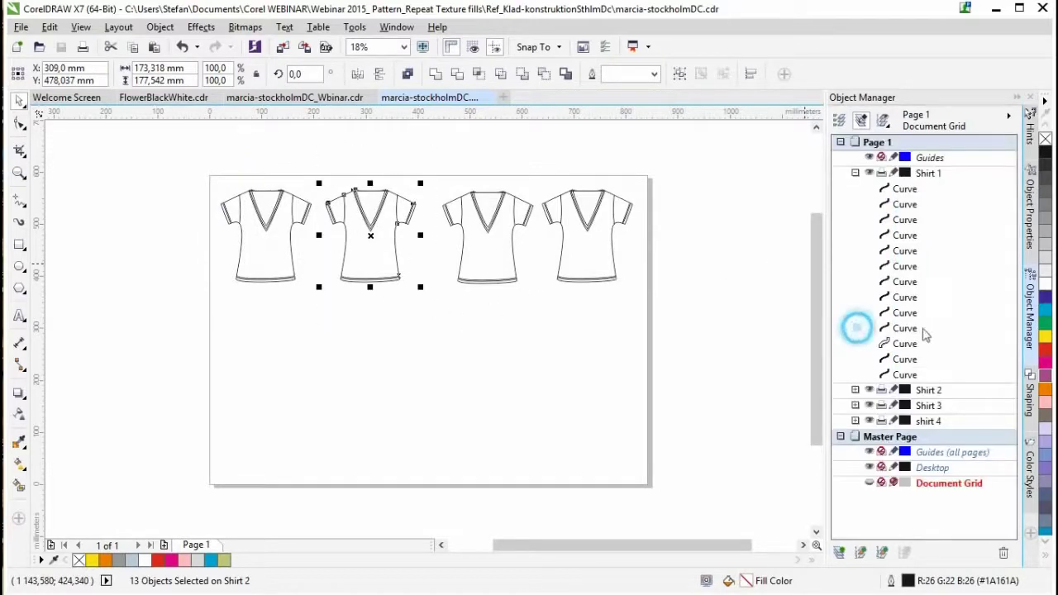
click(855, 172)
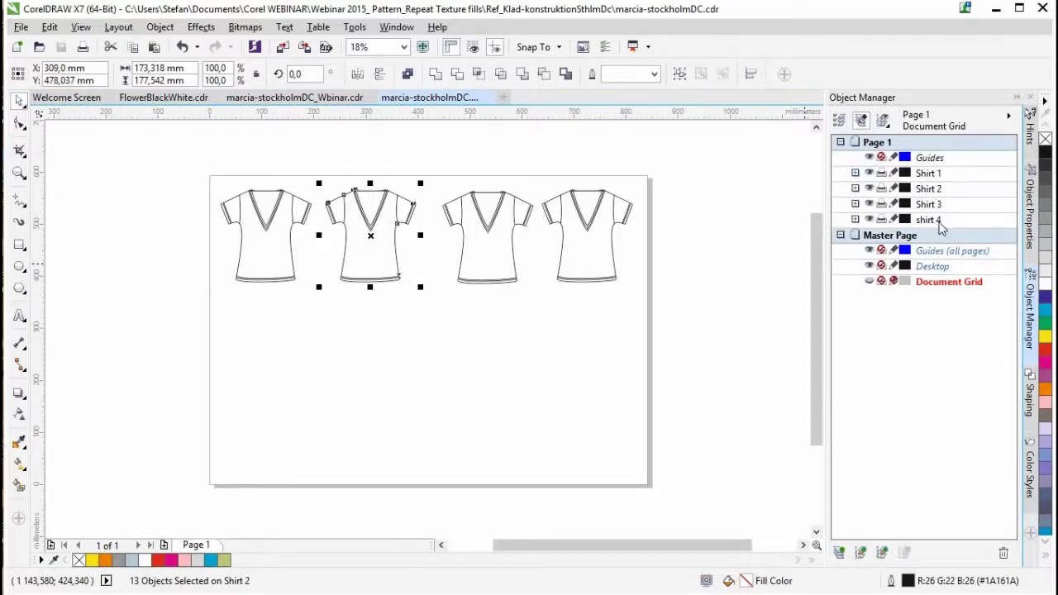
click(559, 349)
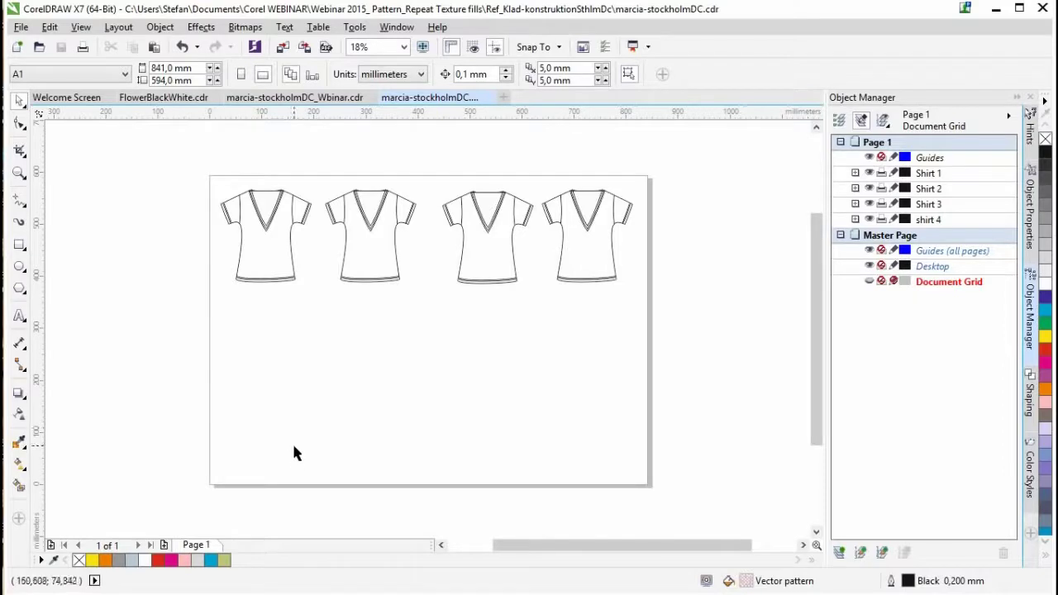
Paste the copied black flower onto the Shirt 1 layer and place it beneath the first shirt.
click(928, 172)
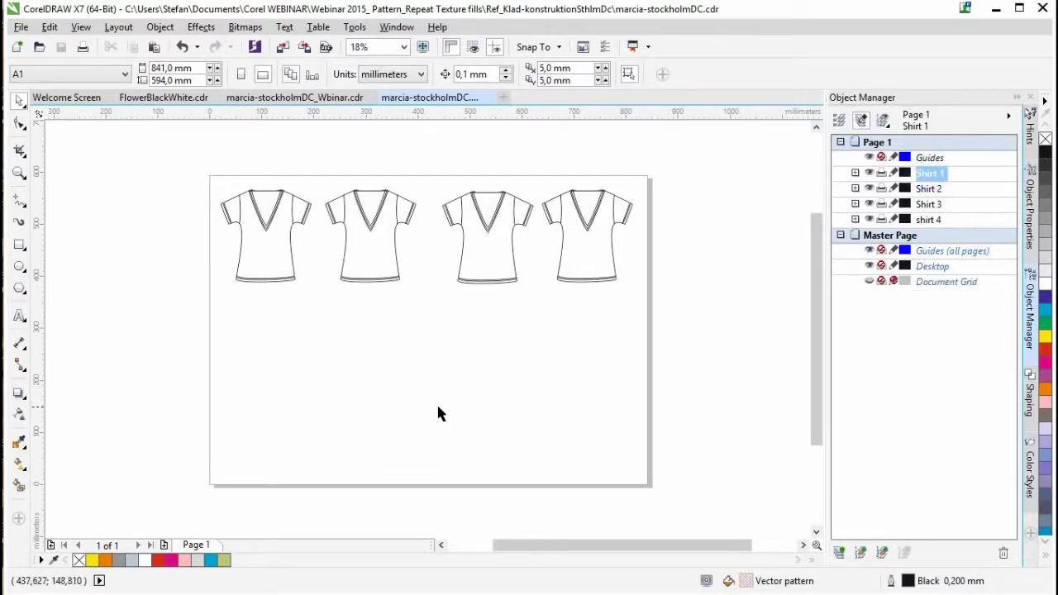
key(ctrl+v)
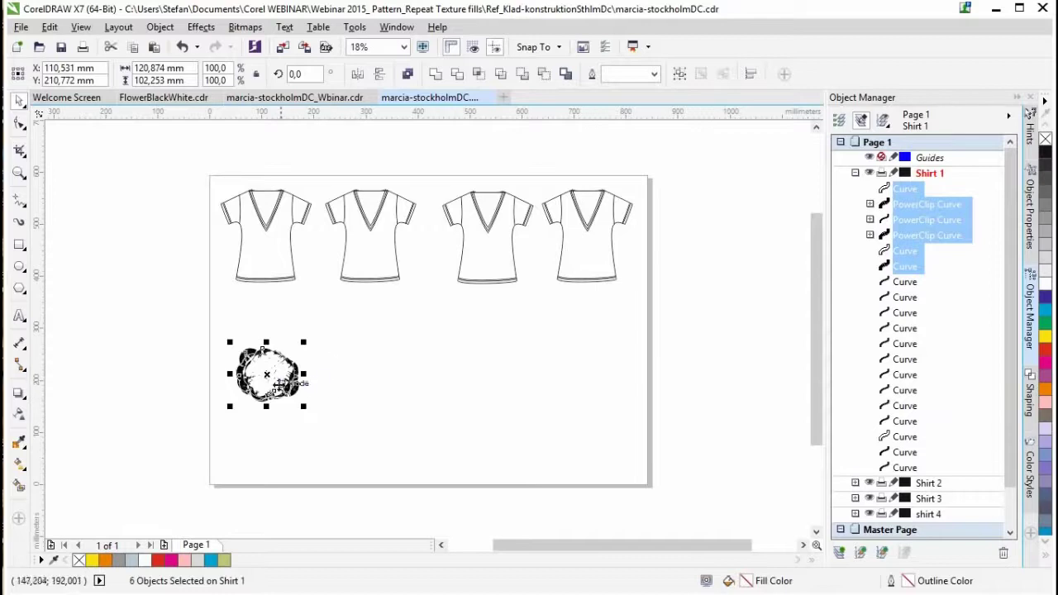
mouse_move(269, 376)
mouse_down()
mouse_move(272, 364)
mouse_move(329, 406)
mouse_move(328, 378)
mouse_up()
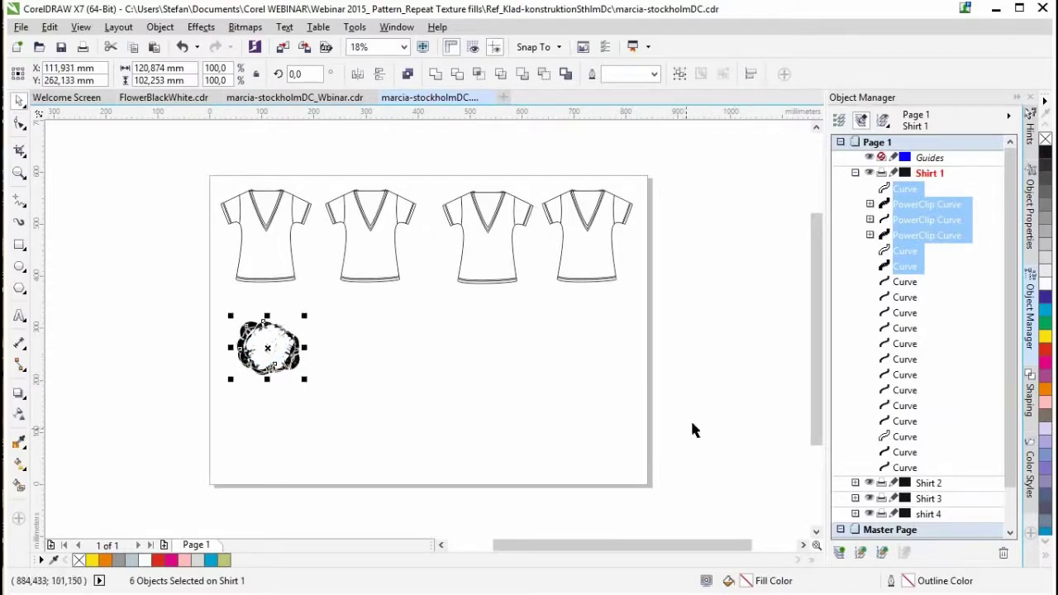
click(334, 394)
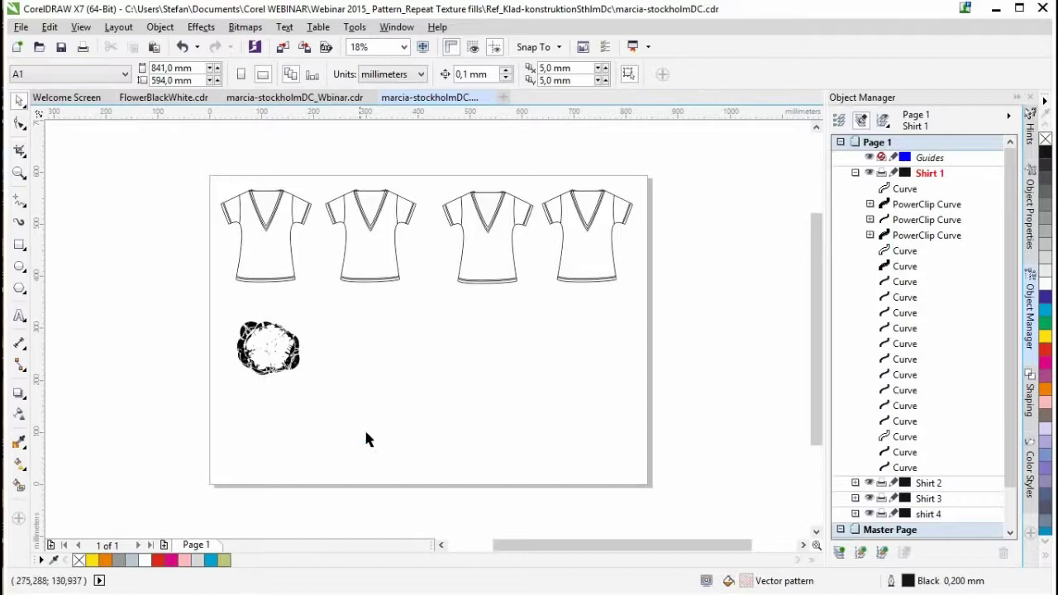
Cut the whole black flower from the Shirt 1 layer and collapse that layer.
drag(205, 297, 310, 384)
key(Delete)
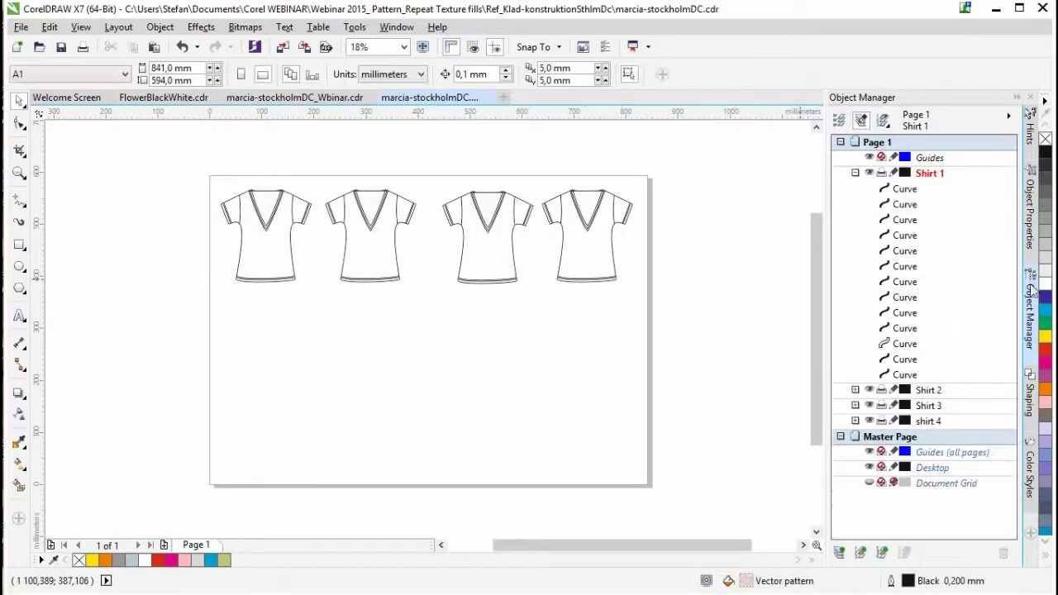
click(856, 172)
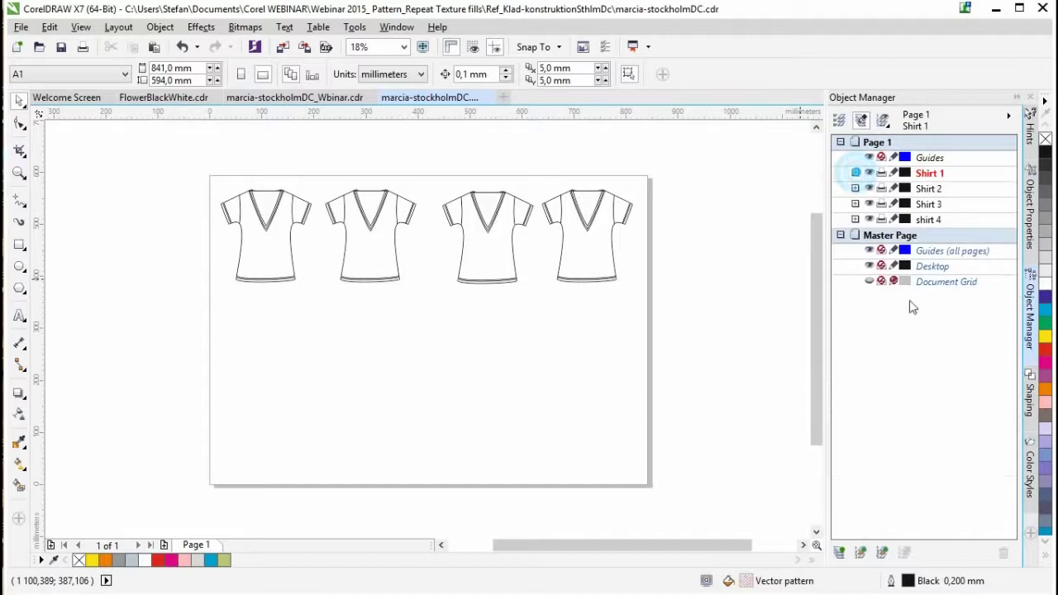
Create a new layer named Patter 1 and paste the black flower onto it.
click(838, 552)
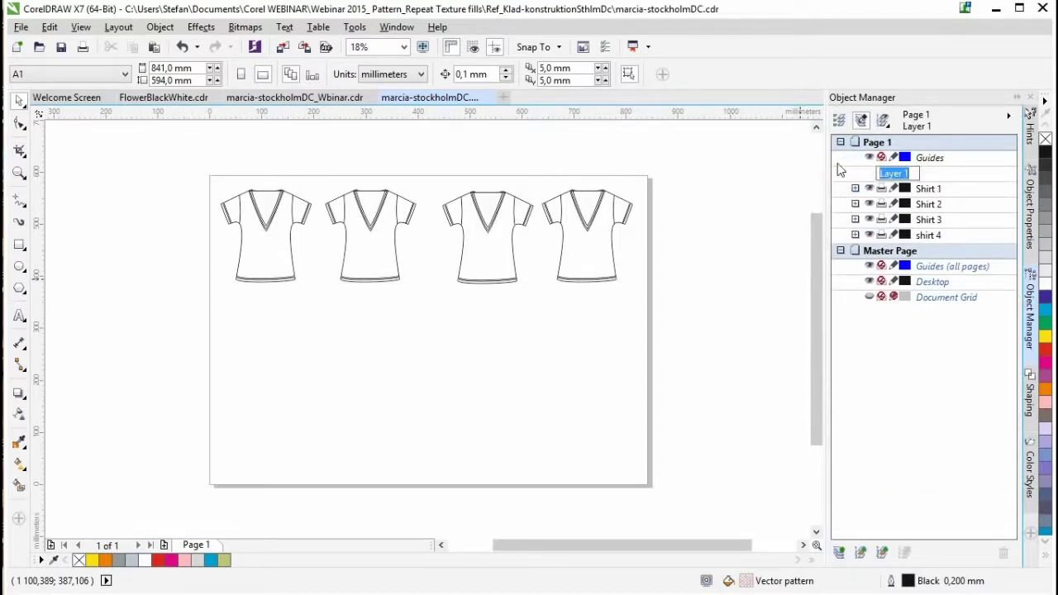
text(Patter 1)
key(Return)
key(ctrl+v)
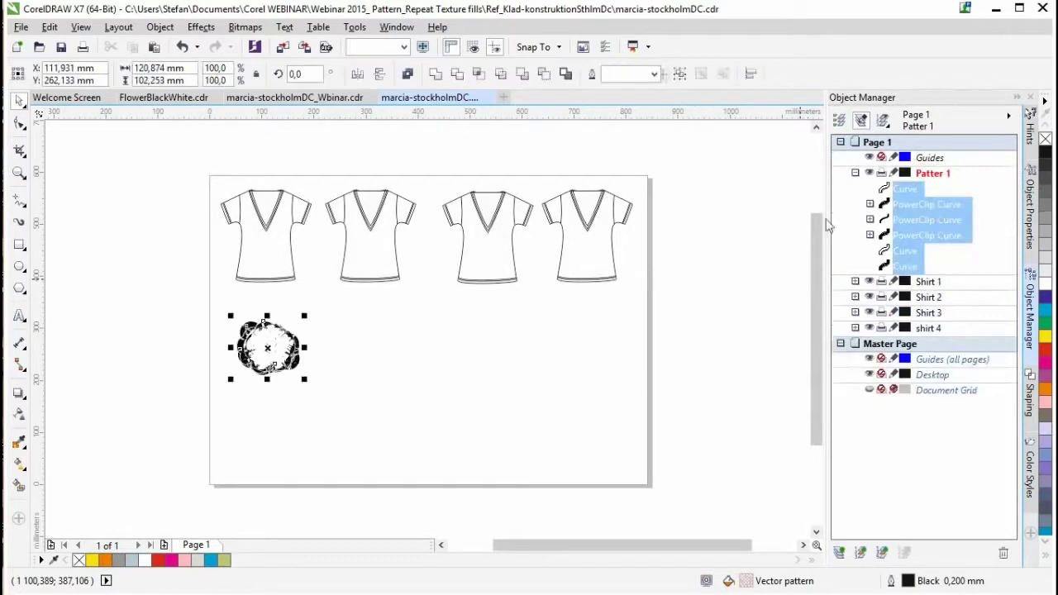
click(455, 389)
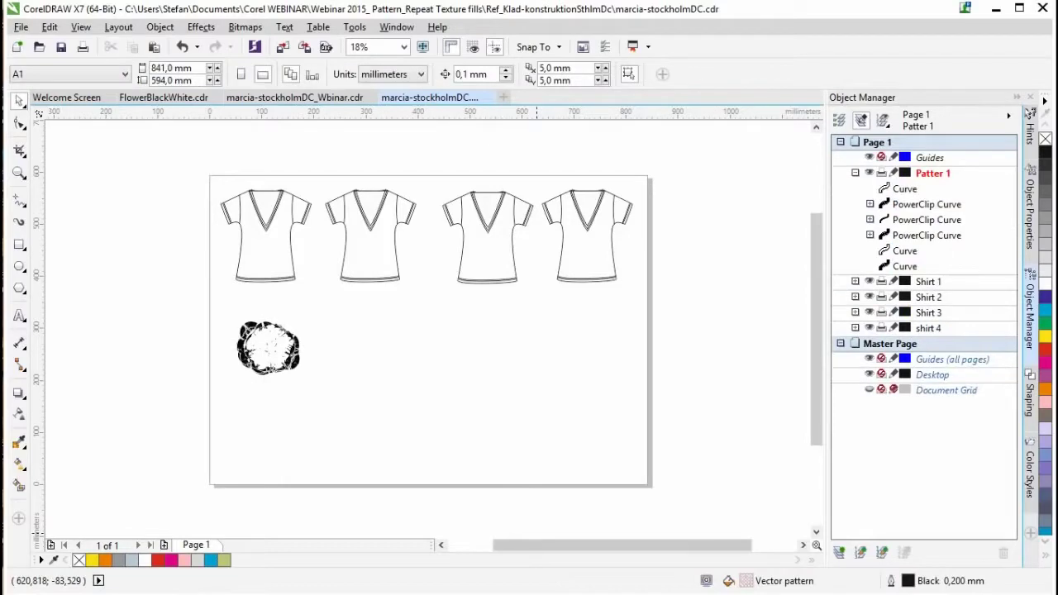
Add three more layers named Pattern 2, Pattern 3 and Pattern 4.
click(839, 552)
text(Pa)
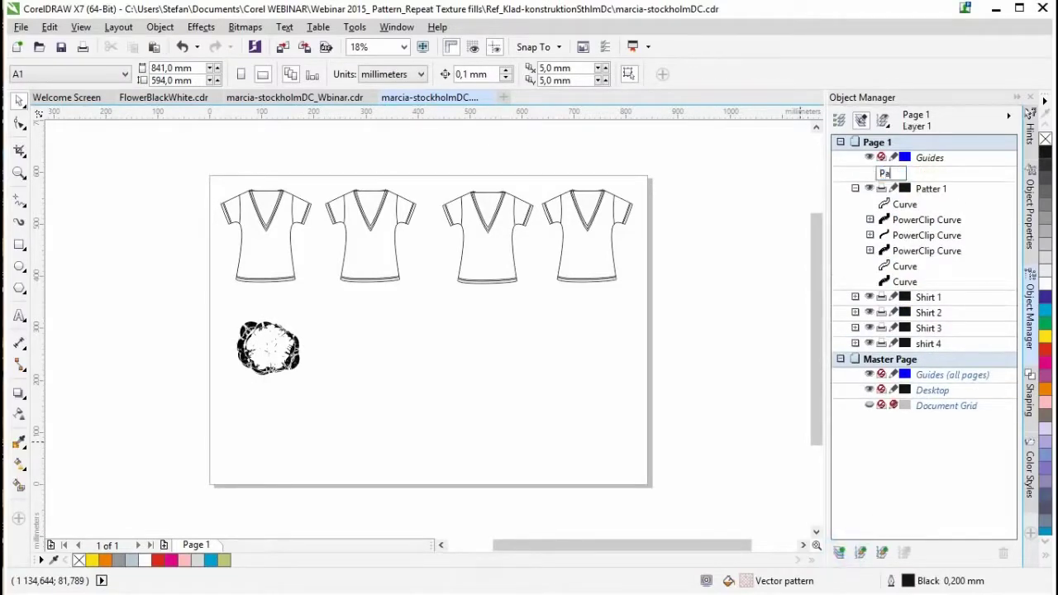
text(ttern 2)
key(Return)
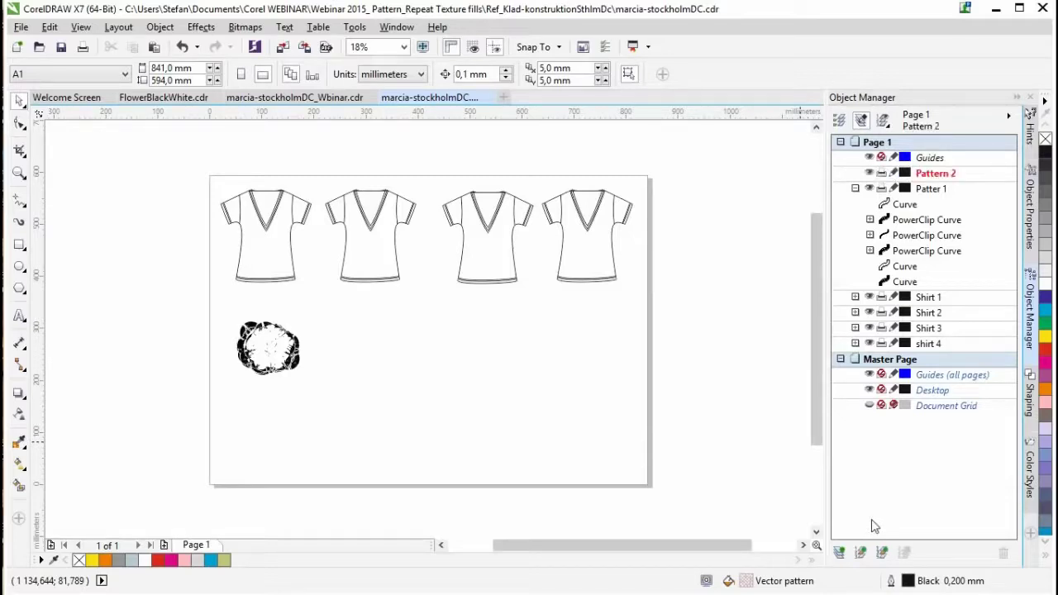
click(840, 552)
text(Pattern 3)
key(Return)
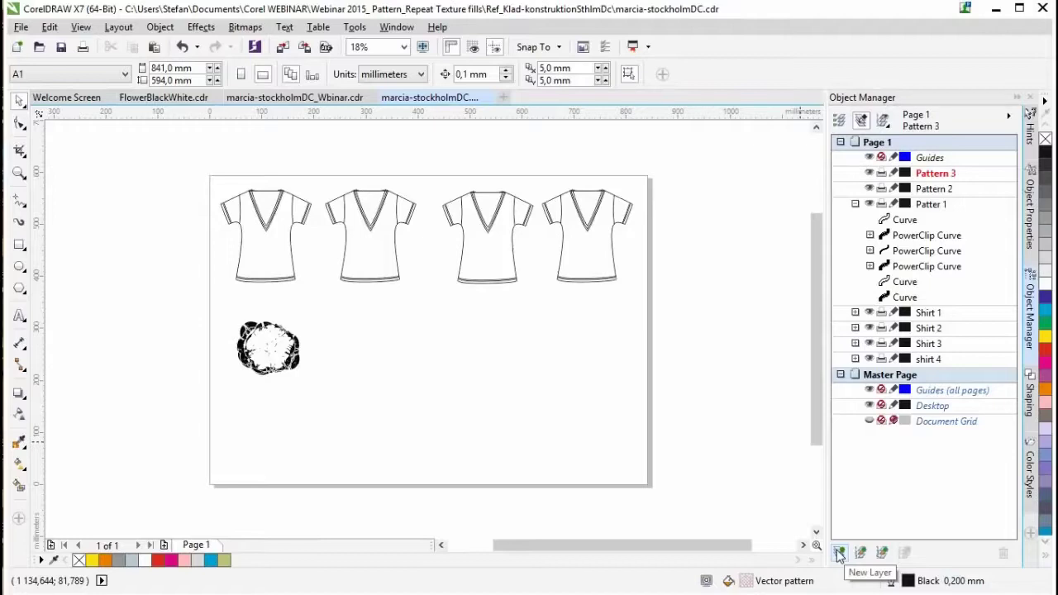
click(839, 552)
text(Pattern 4)
key(Return)
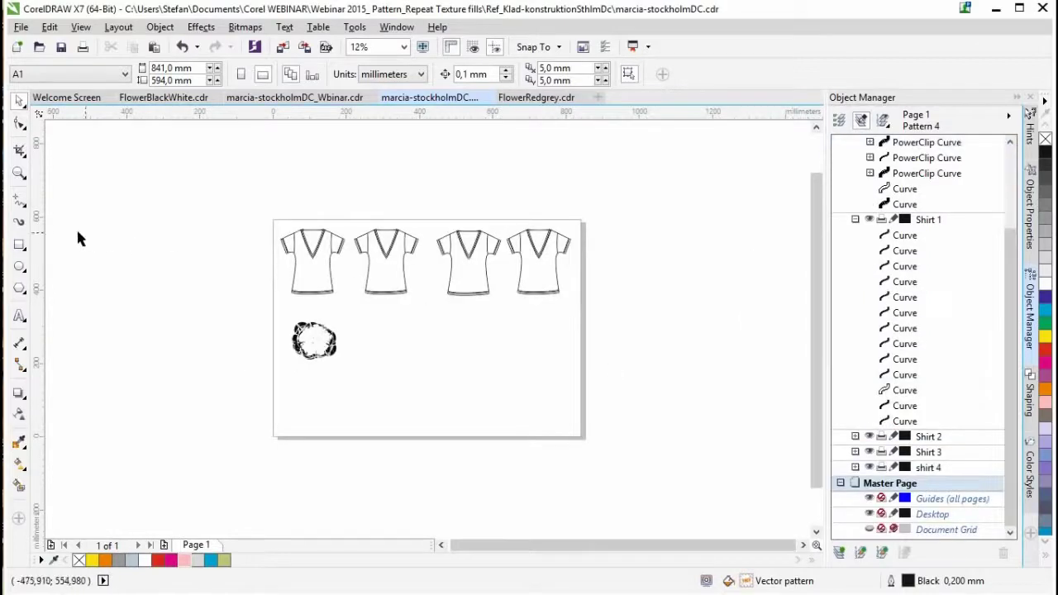
Add three vertical guidelines in the gaps between the four shirts, the last at about 634 mm.
click(19, 172)
drag(262, 212, 594, 446)
drag(39, 306, 294, 247)
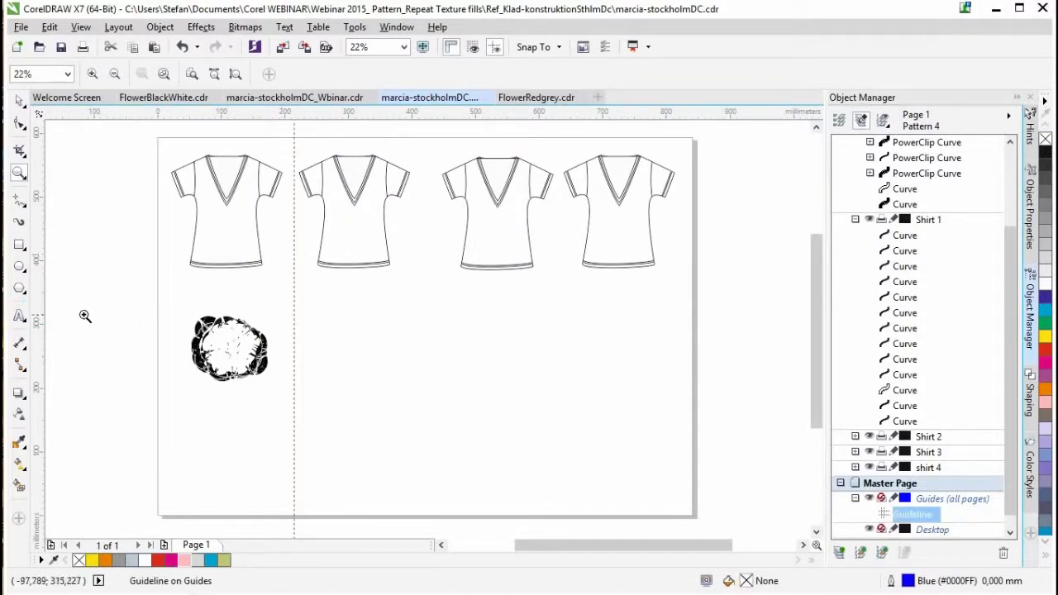
drag(402, 270, 427, 274)
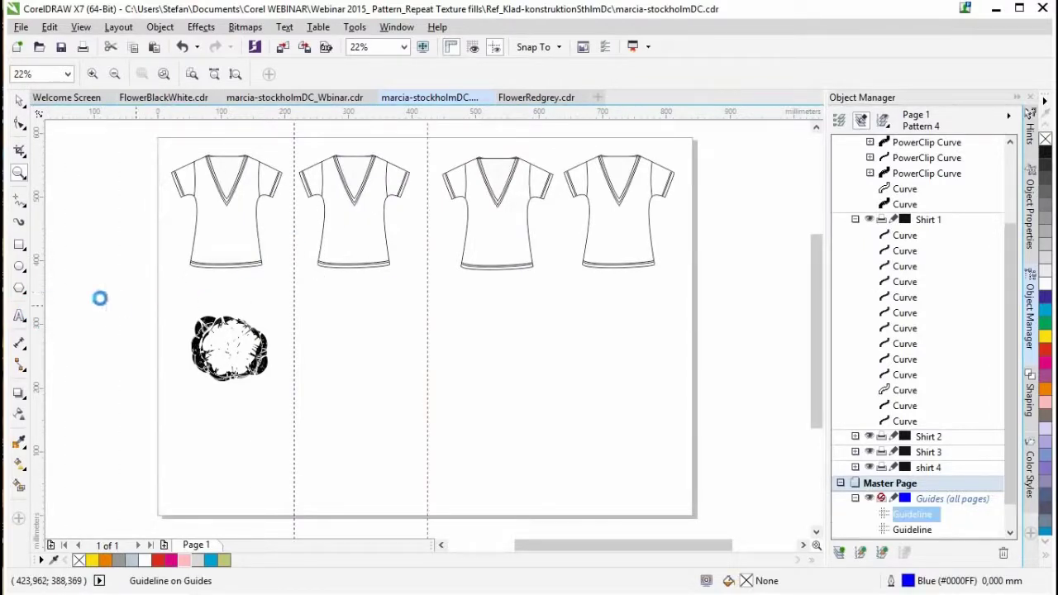
drag(38, 285, 561, 285)
click(19, 100)
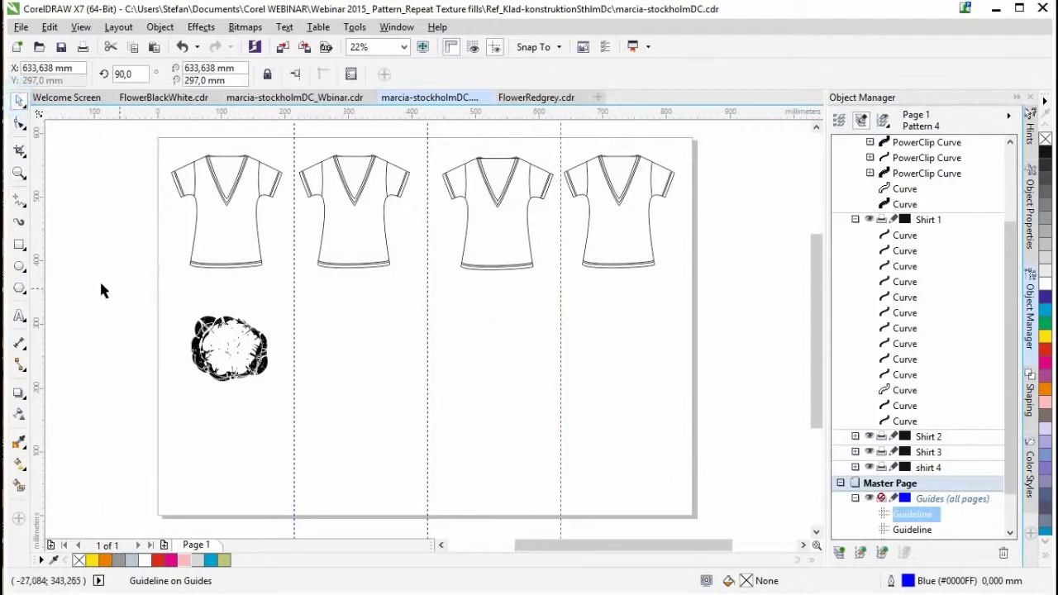
click(19, 173)
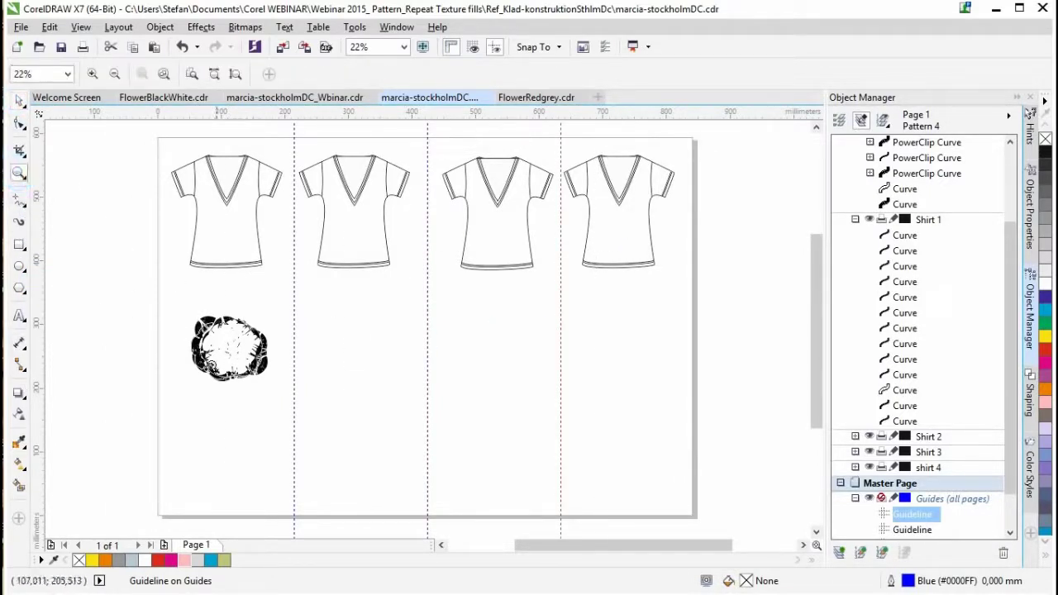
drag(184, 311, 253, 387)
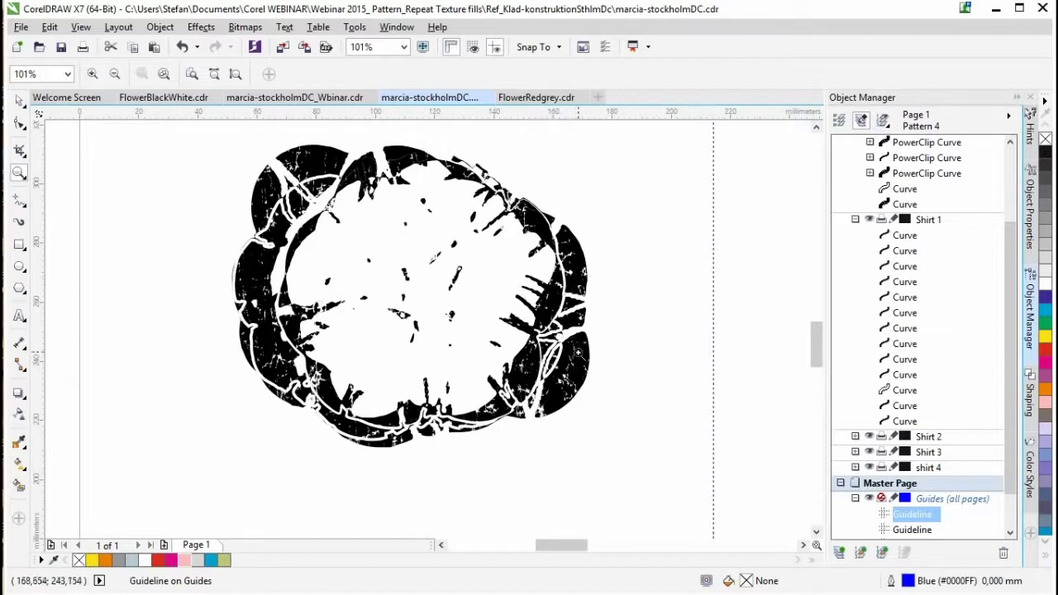
right_click(448, 330)
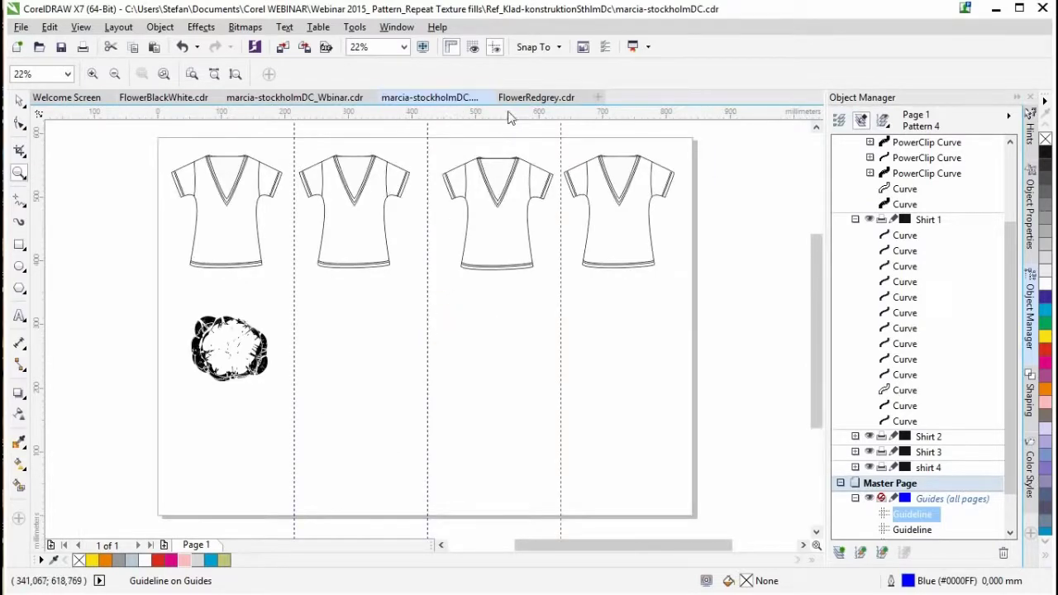
Copy the whole red and grey flower from FlowerRedgrey.cdr and paste it onto the Pattern 2 layer of the shirt drawing.
click(535, 98)
click(19, 100)
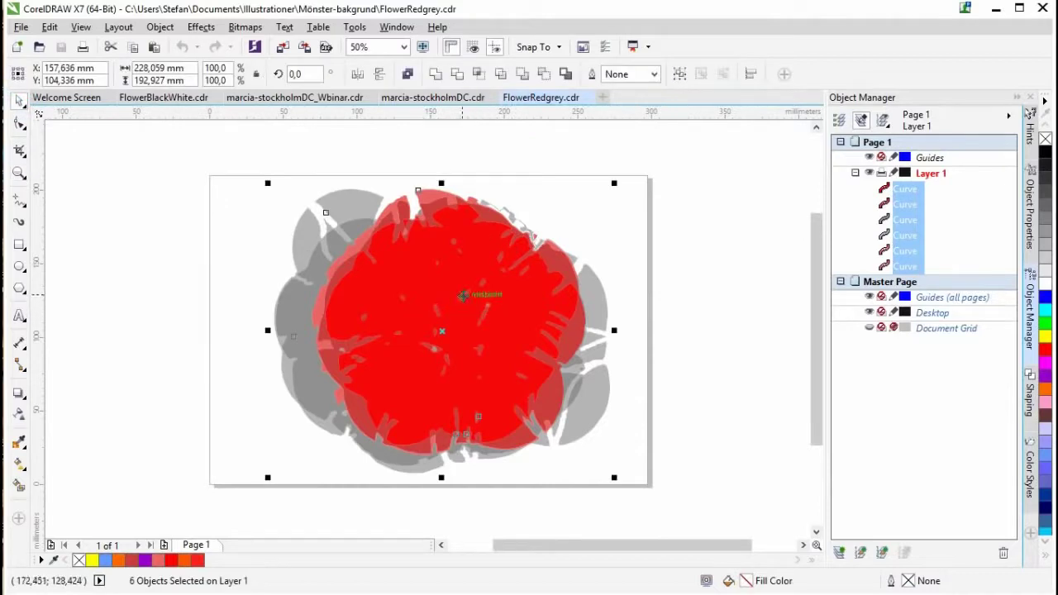
click(429, 97)
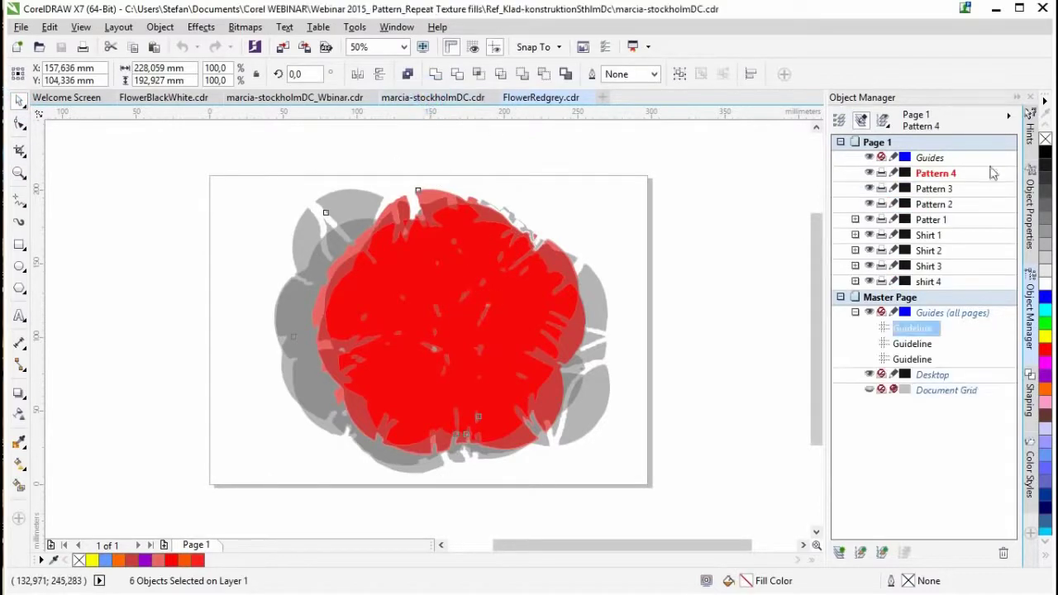
click(942, 205)
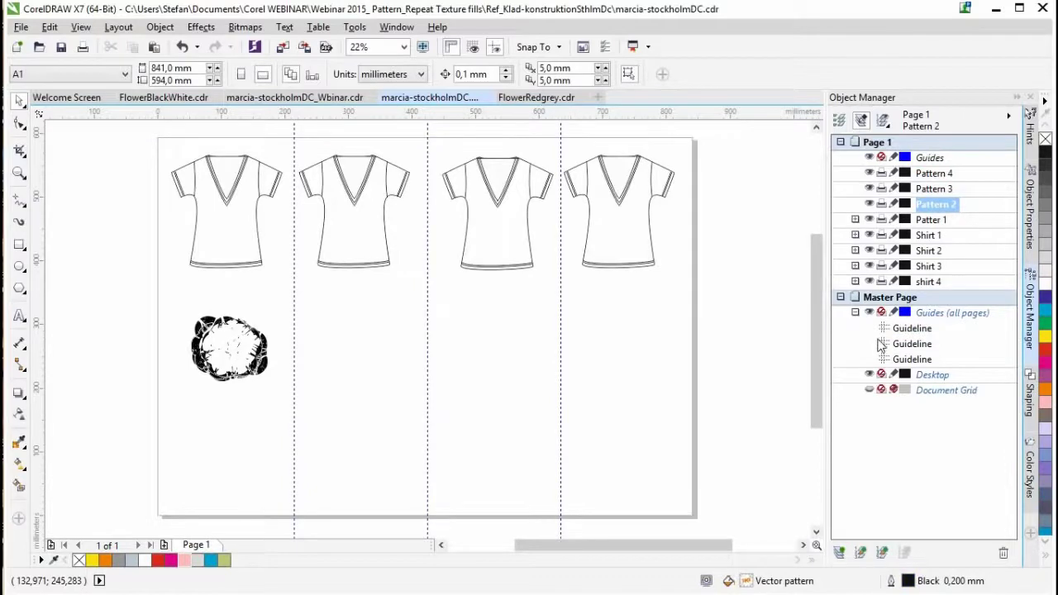
key(ctrl+v)
Scale the pasted red flower down to about 128 × 108 mm and place it below the second shirt.
drag(471, 308, 407, 371)
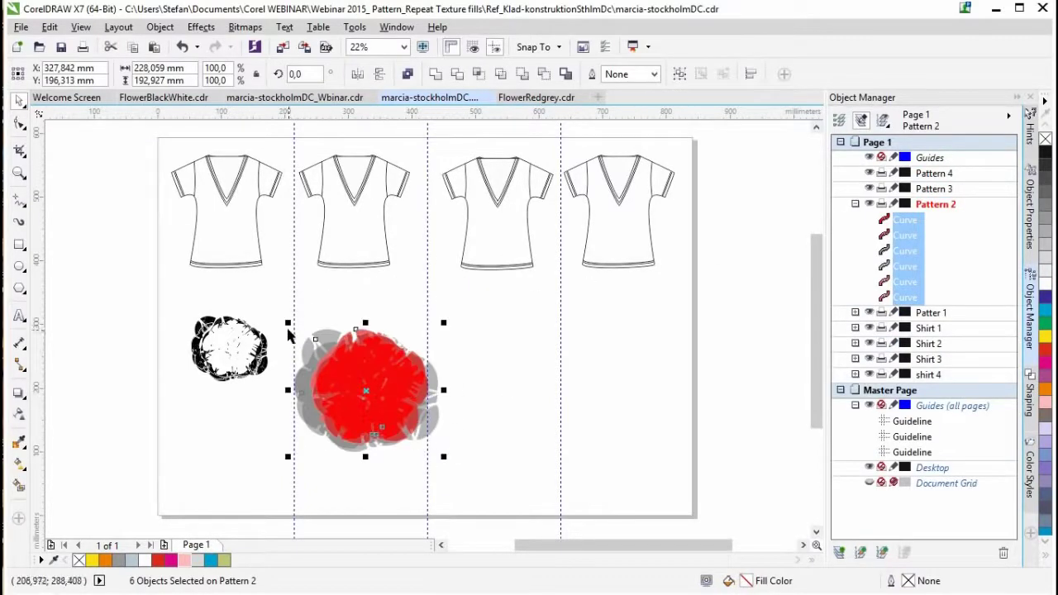
drag(290, 322, 318, 349)
drag(363, 386, 356, 350)
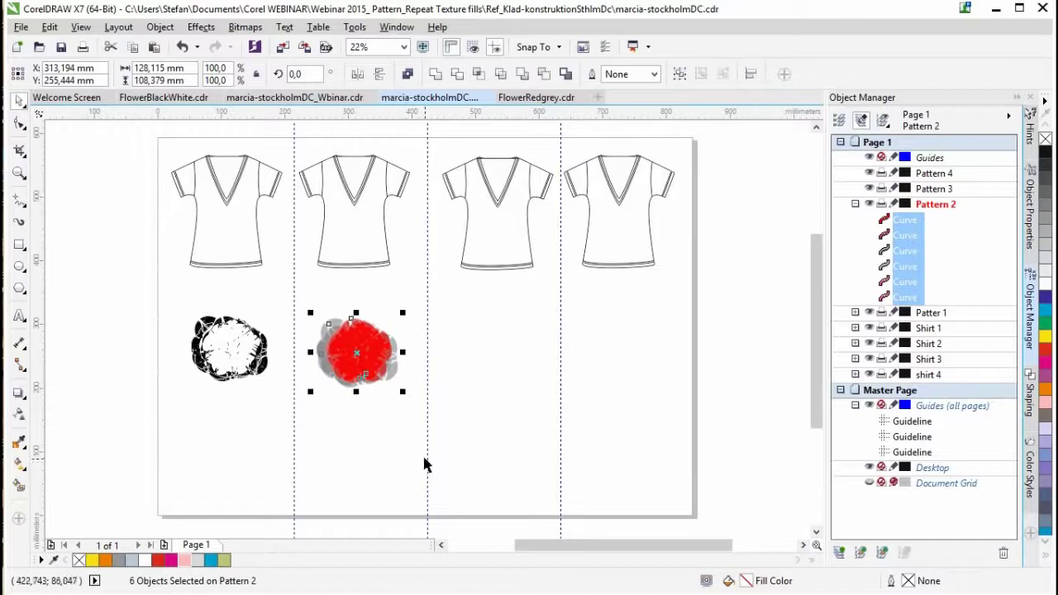
Paste a copy of the scaled red flower onto the Pattern 3 layer and place it below the third shirt.
click(935, 203)
click(936, 189)
key(ctrl+v)
drag(356, 354, 499, 356)
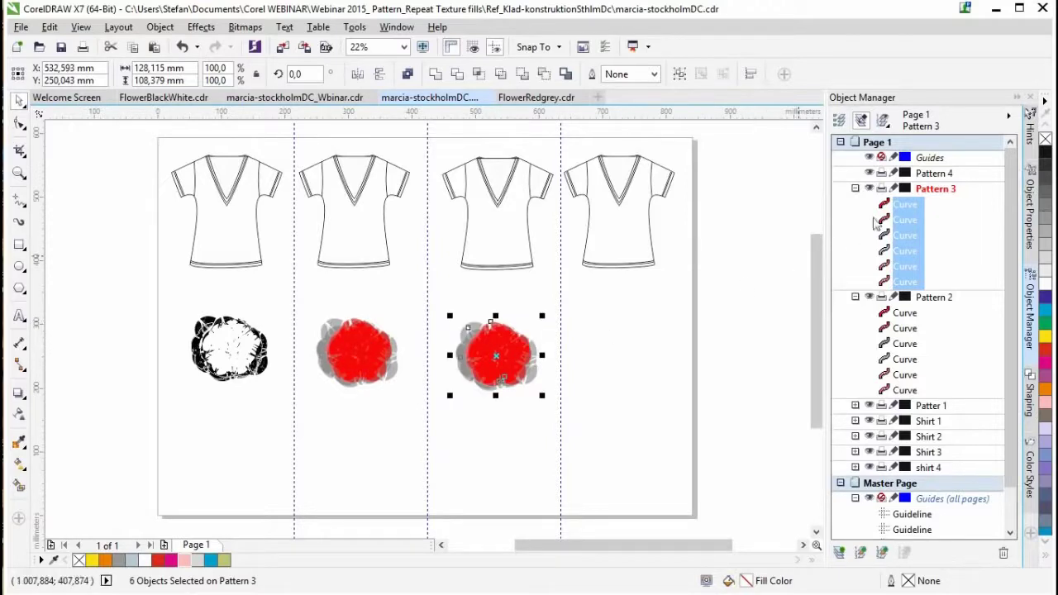
Paste another red flower onto the Pattern 4 layer and place it below the fourth shirt.
click(932, 174)
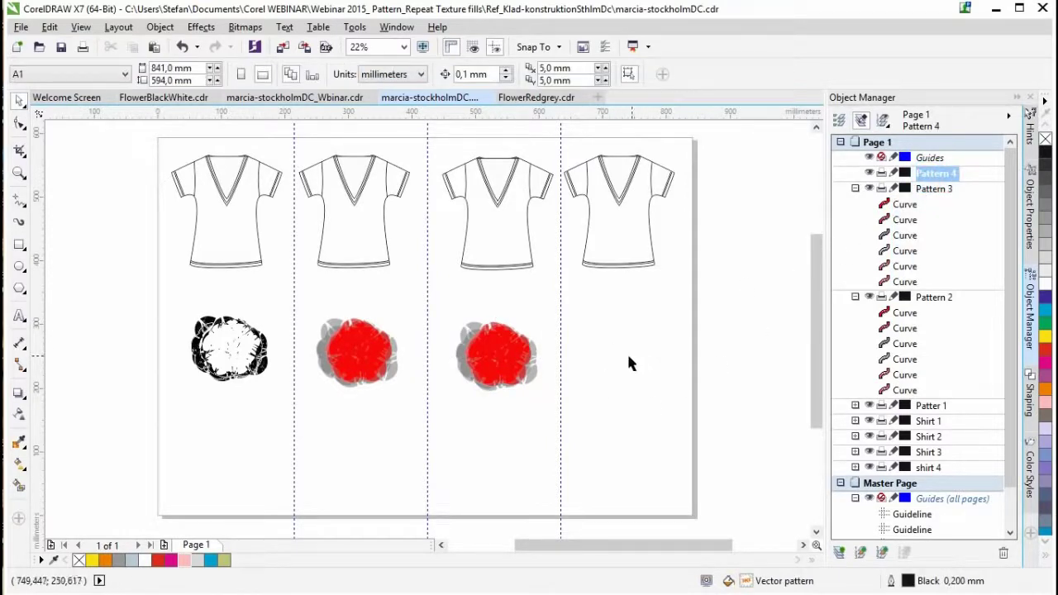
key(ctrl+v)
drag(405, 352, 678, 361)
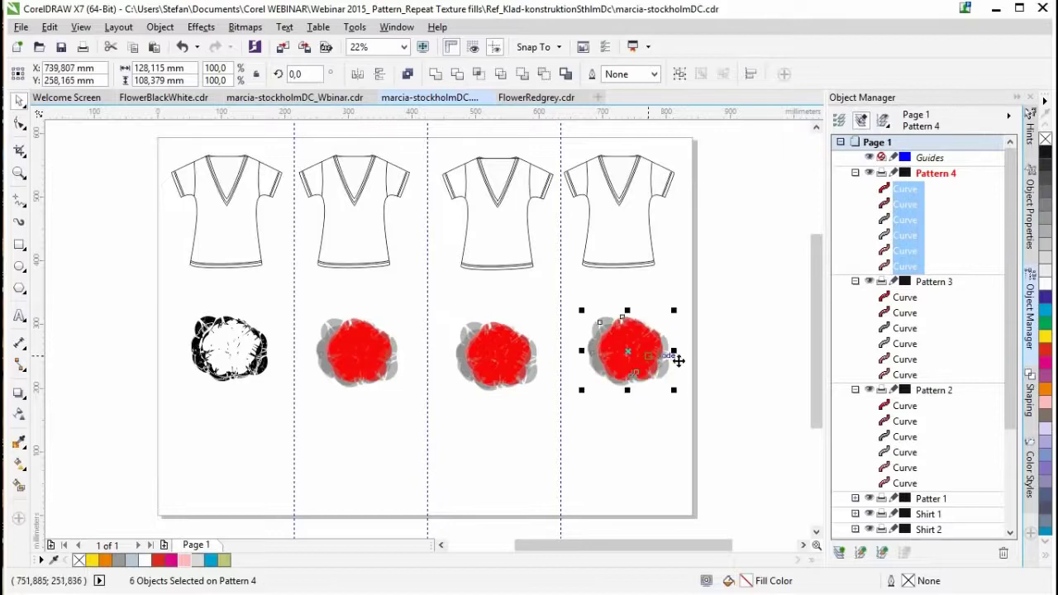
click(737, 395)
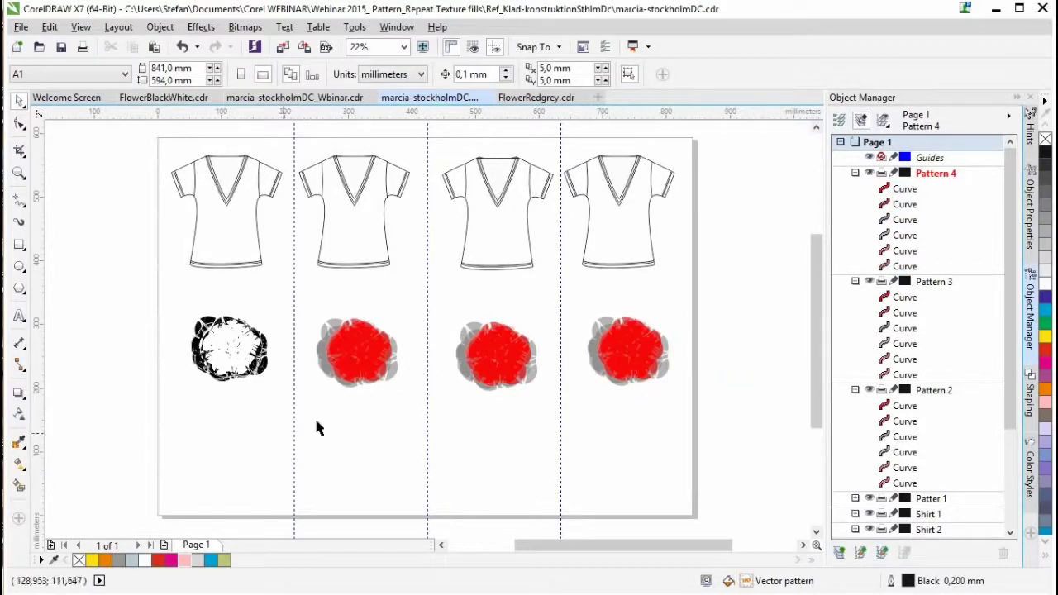
Fill the first shirt with the black flower vector pattern, enlarging and rotating the tile so one large flower sits on the body's lower part.
click(198, 345)
click(107, 389)
click(221, 237)
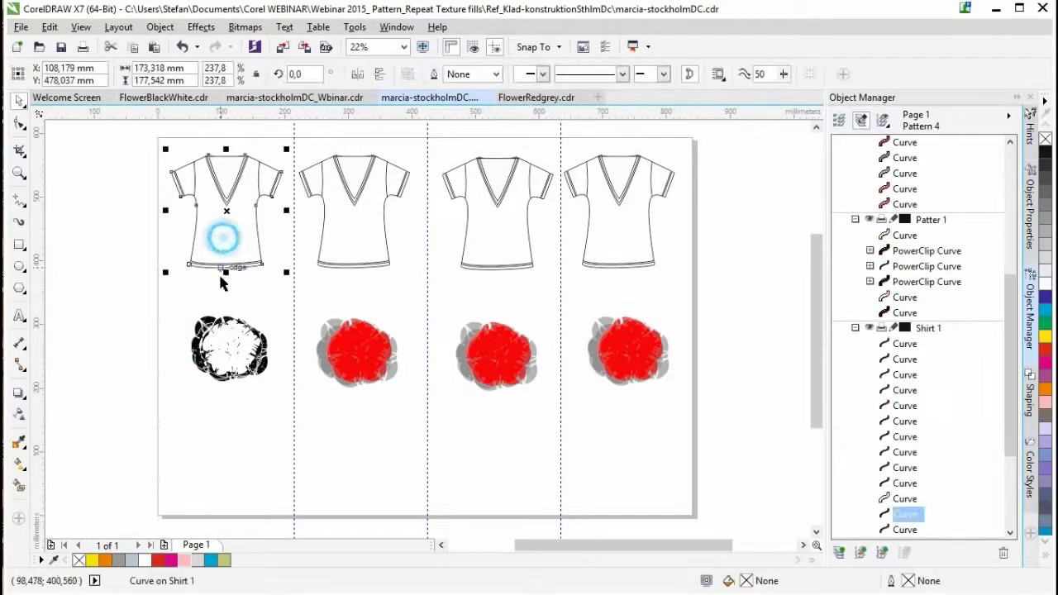
click(18, 461)
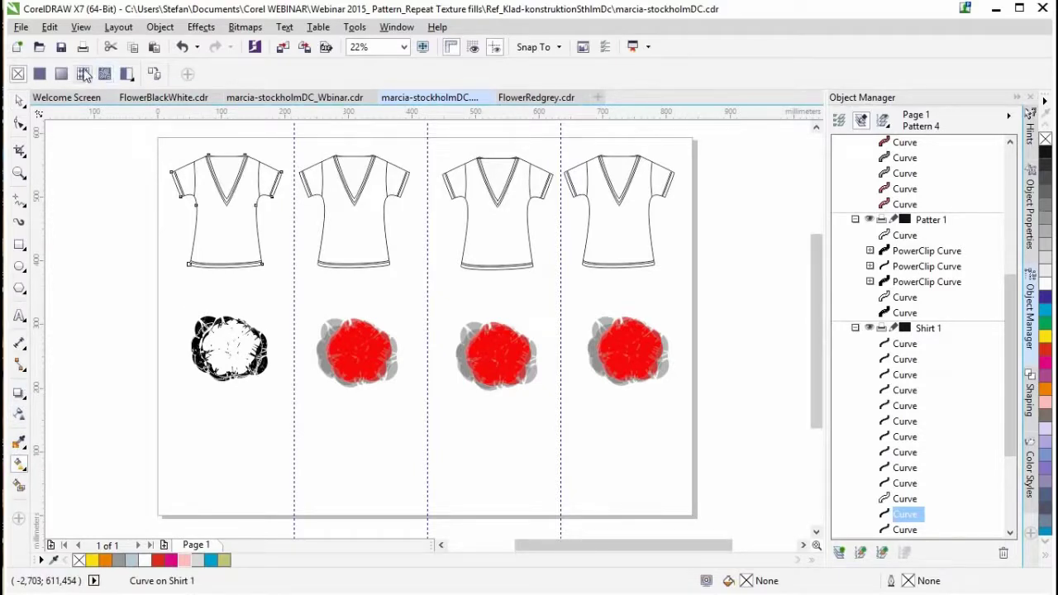
click(83, 74)
drag(234, 203, 283, 192)
mouse_move(207, 208)
mouse_down()
mouse_move(230, 186)
mouse_move(216, 225)
mouse_up()
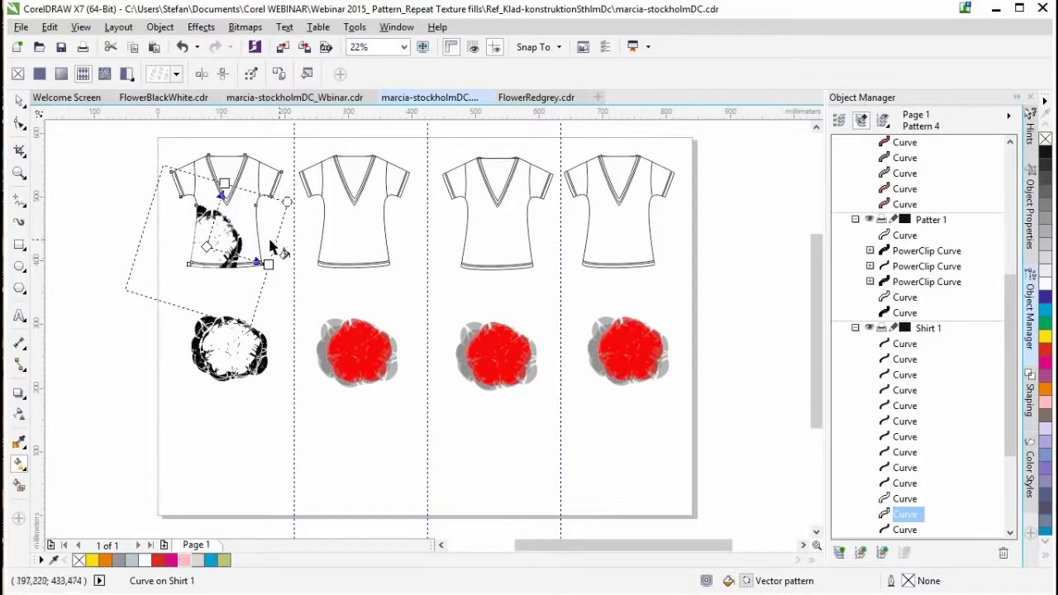
click(18, 100)
click(418, 277)
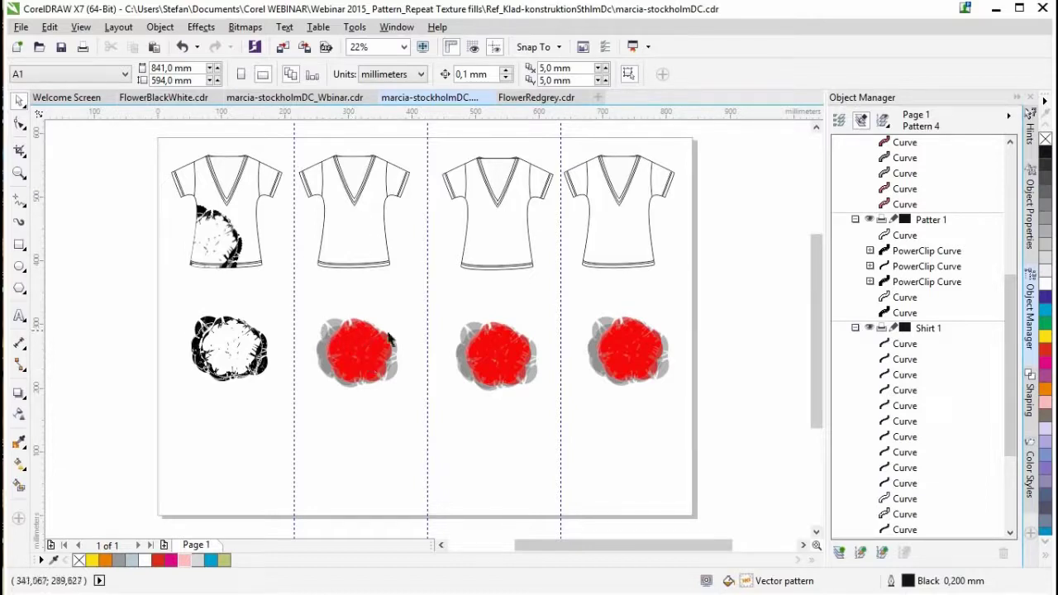
Fill the second shirt with the red flower vector pattern from the private fills, and slightly enlarge and rotate its tile.
click(351, 230)
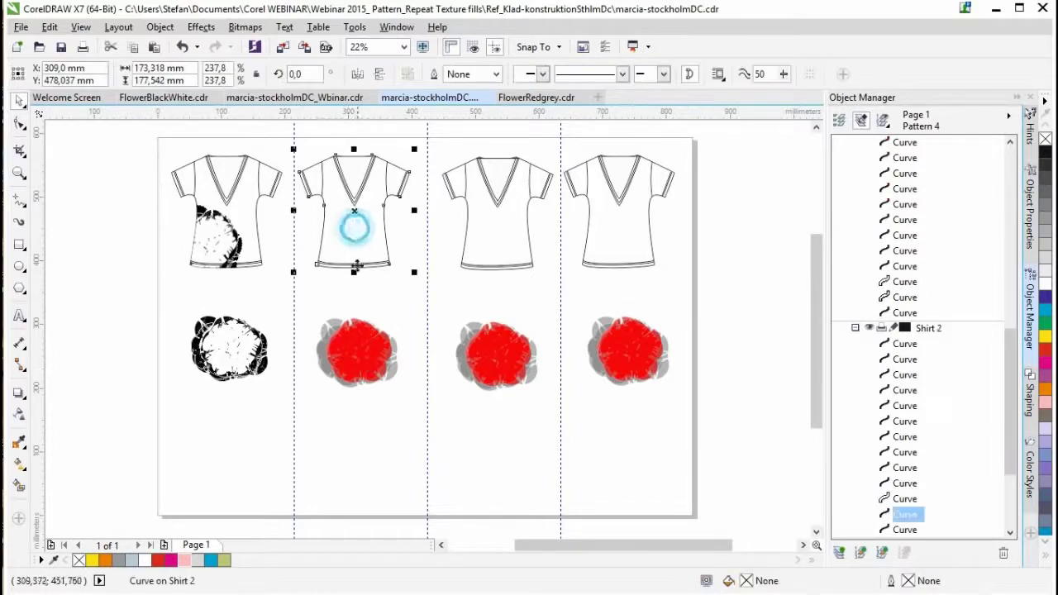
click(20, 463)
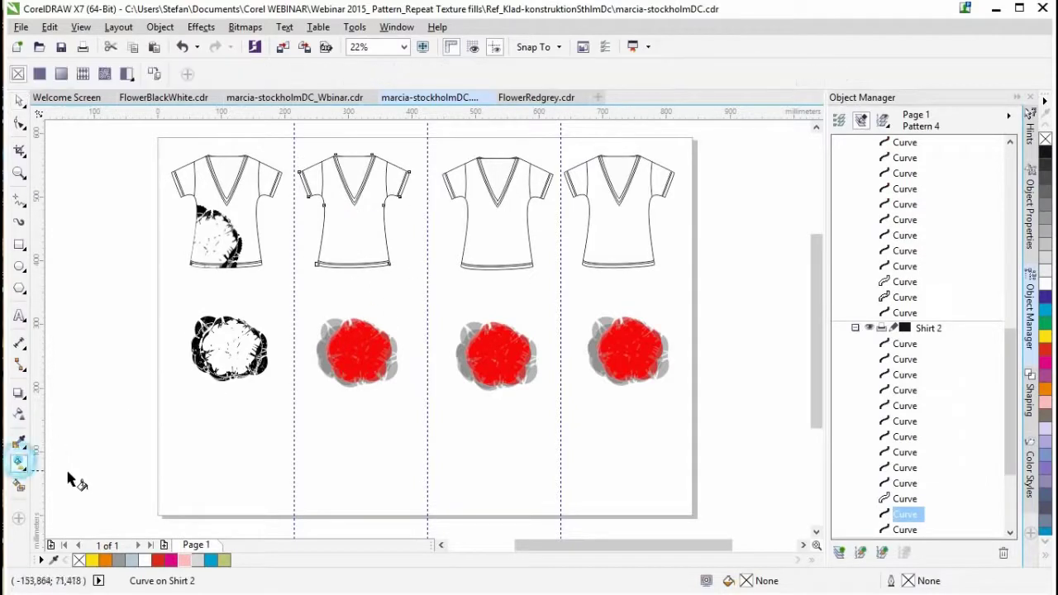
click(85, 74)
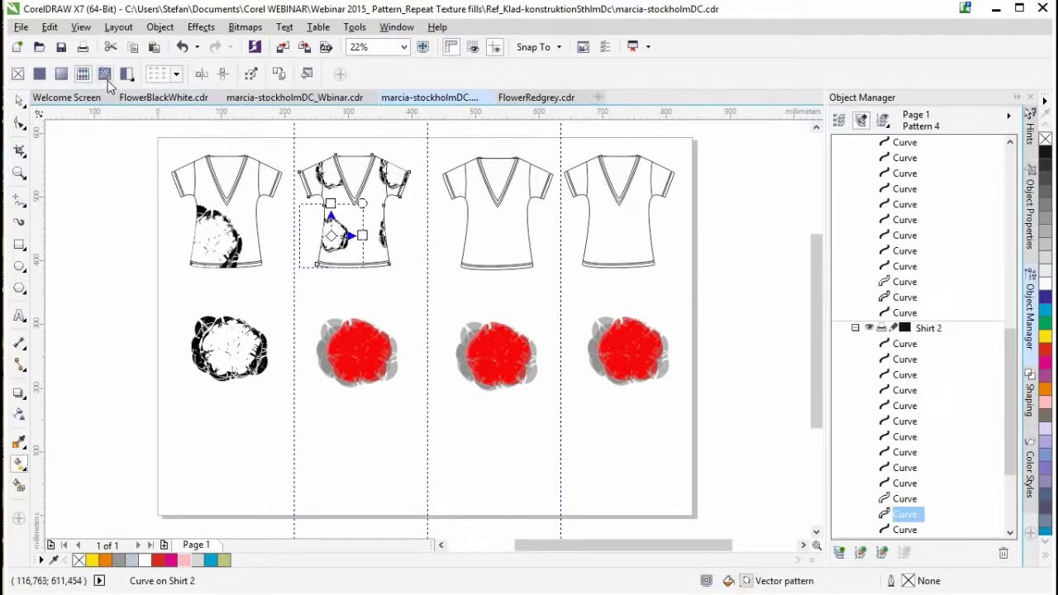
click(176, 74)
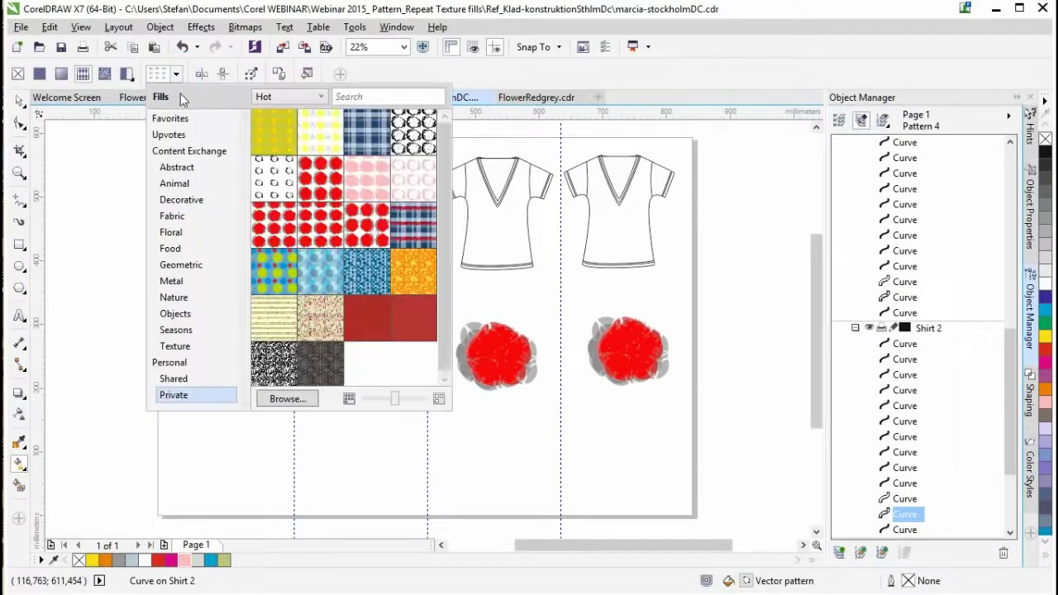
click(334, 191)
mouse_move(361, 201)
mouse_down()
mouse_move(372, 193)
mouse_move(392, 245)
mouse_move(375, 208)
mouse_up()
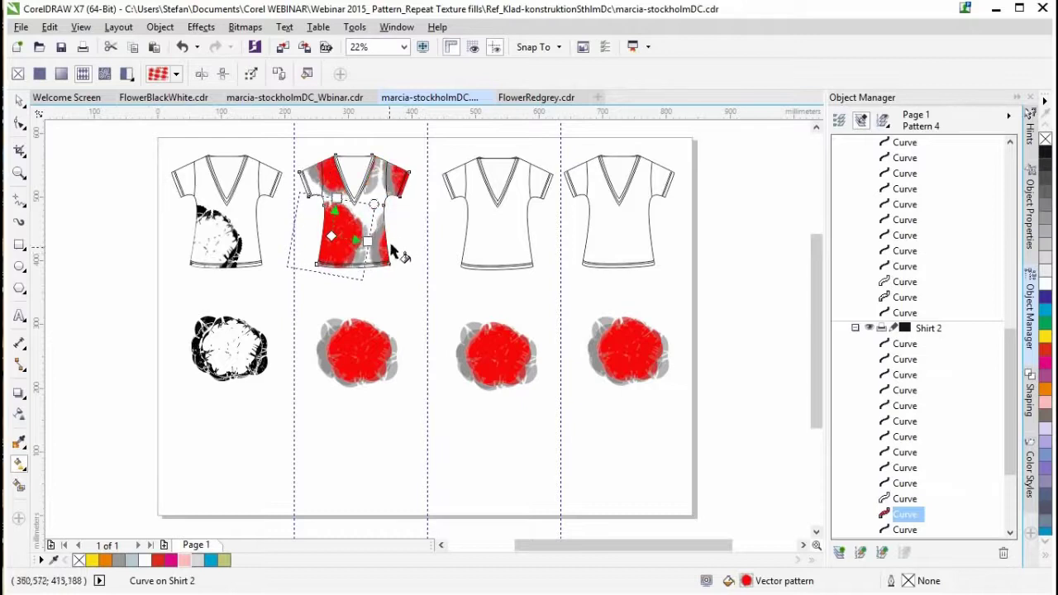
click(19, 99)
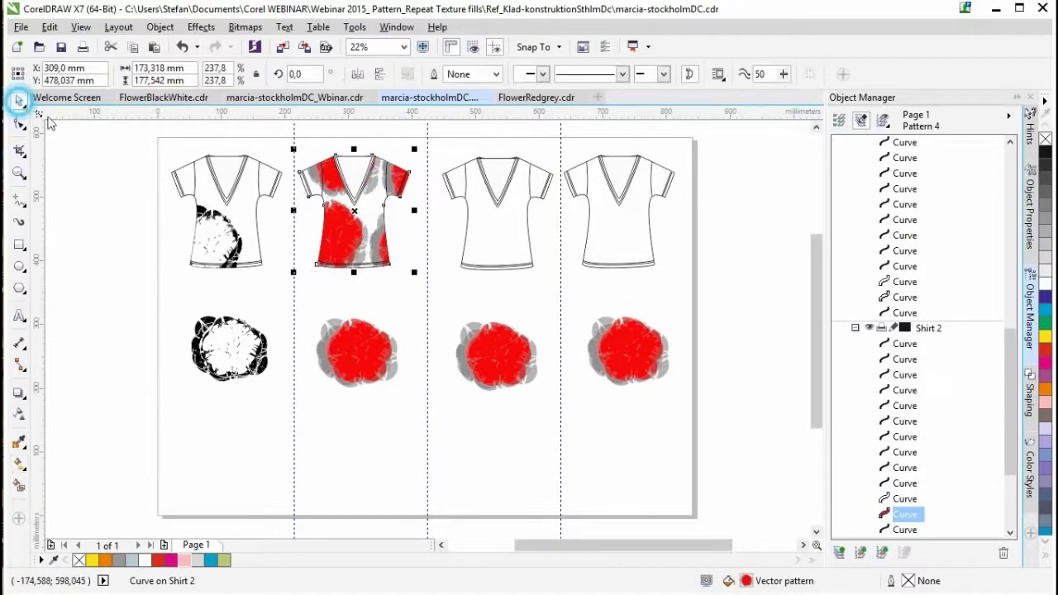
Recolour the red centre of the flower below the third shirt orange, and its darker grey petals yellow and finally orange.
click(520, 348)
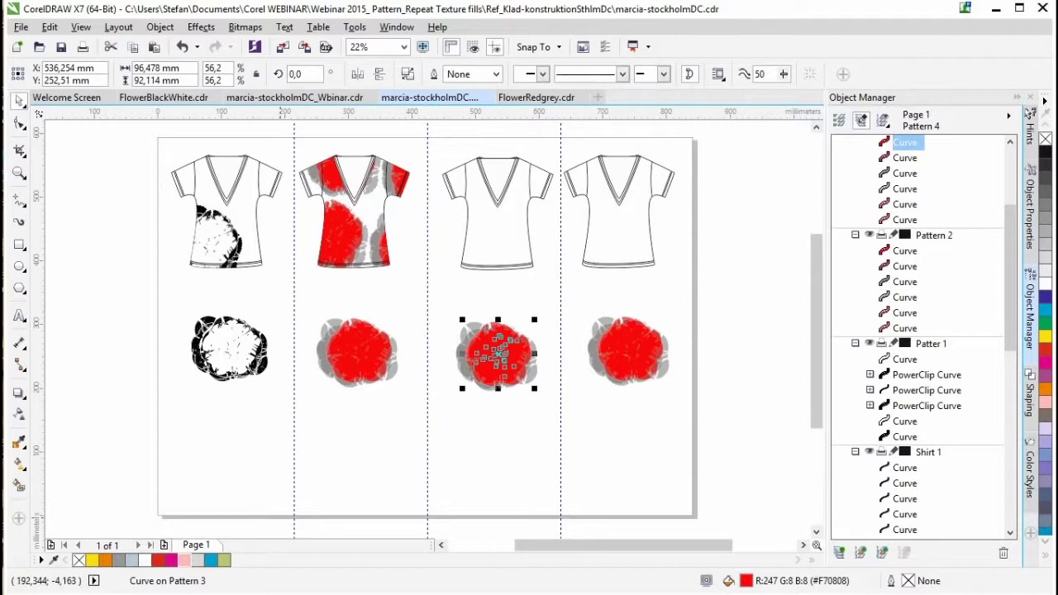
click(105, 560)
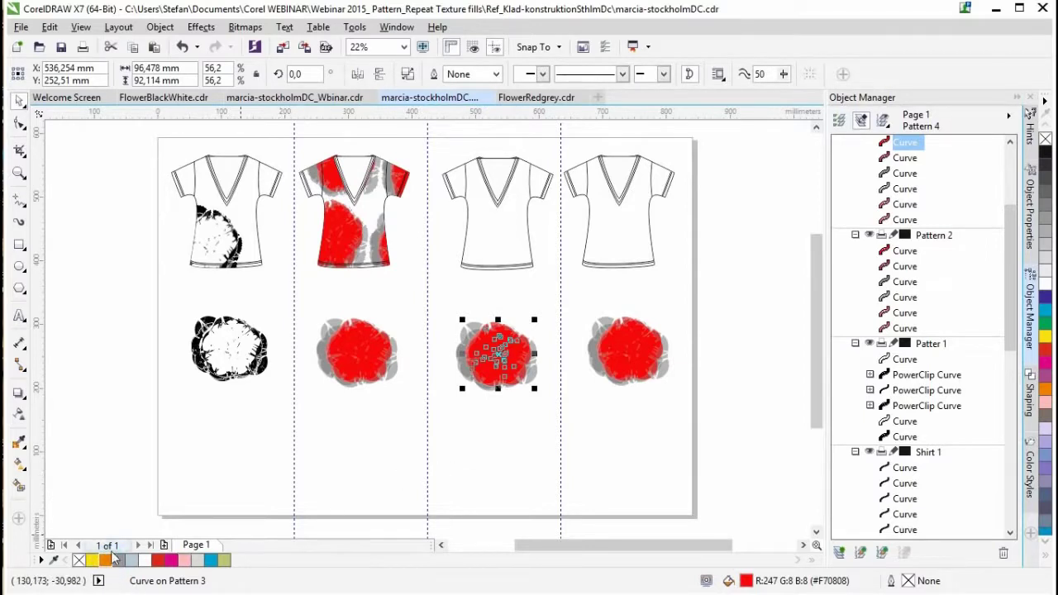
click(520, 416)
click(449, 361)
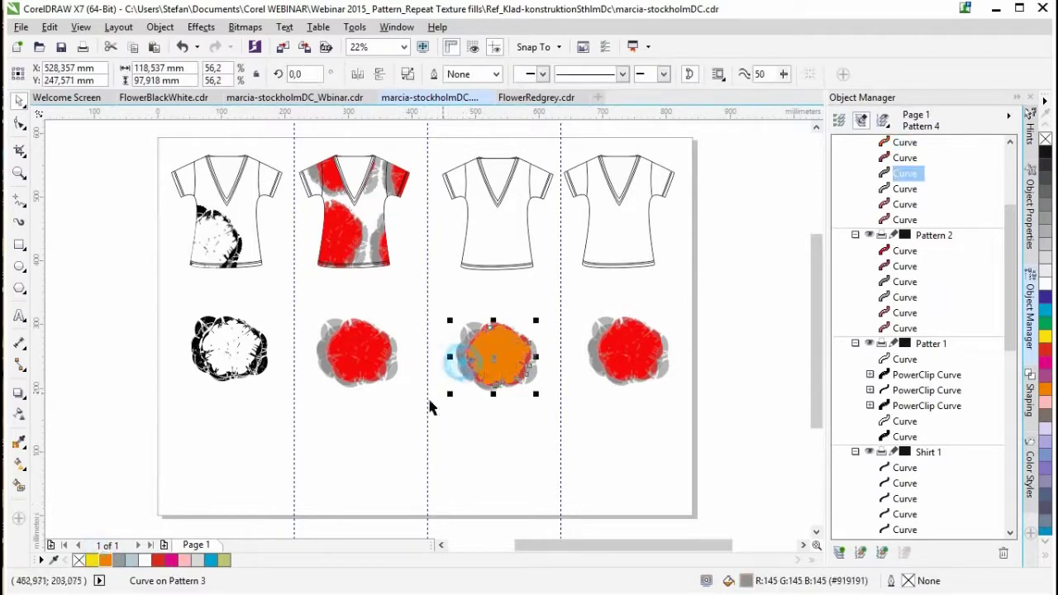
click(91, 560)
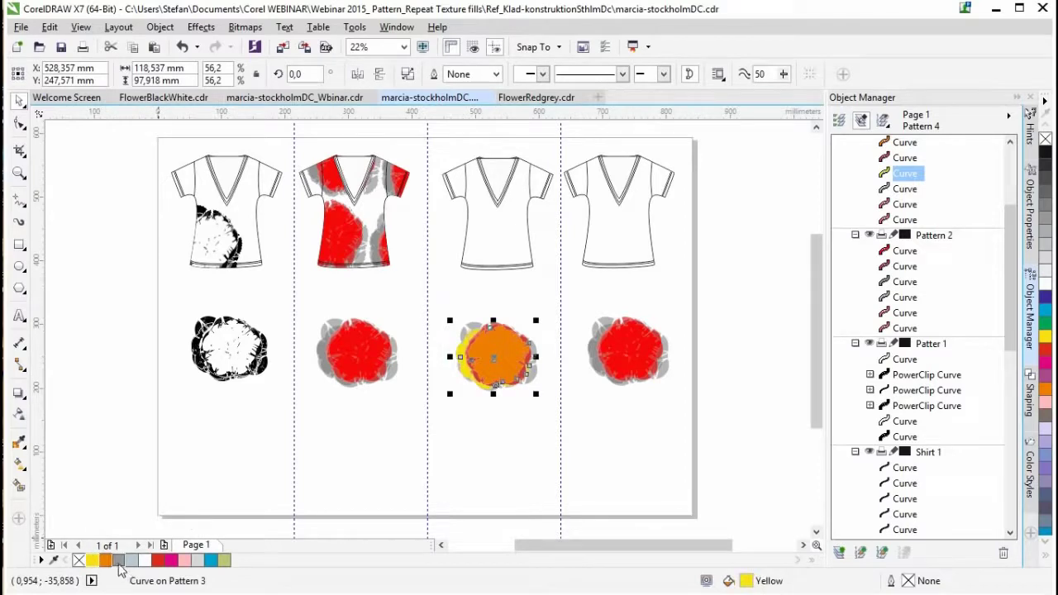
click(528, 405)
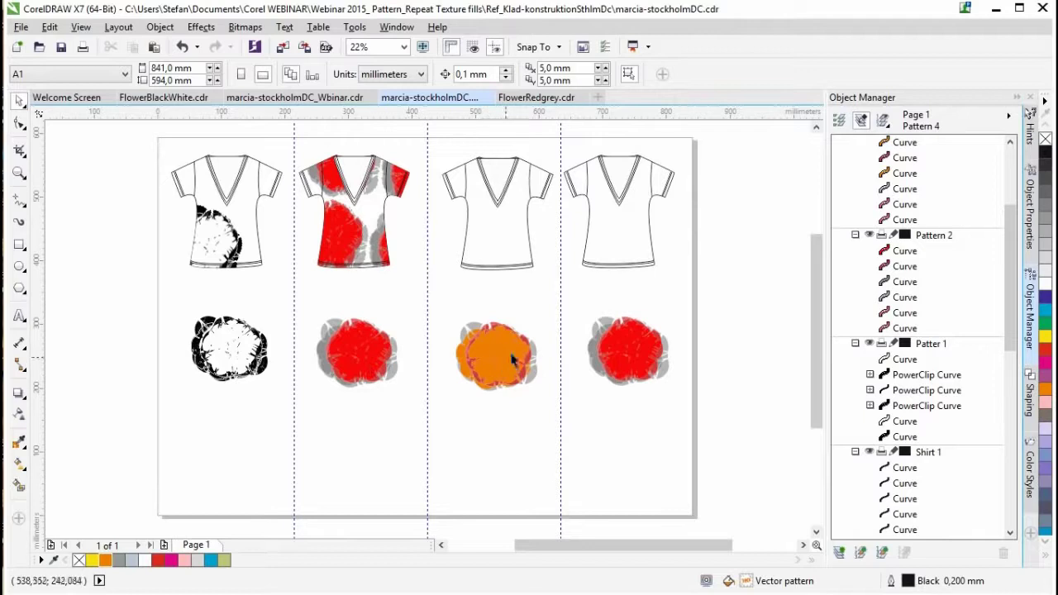
Fill all six curves of the flower below the fourth shirt with pink.
drag(568, 295, 685, 394)
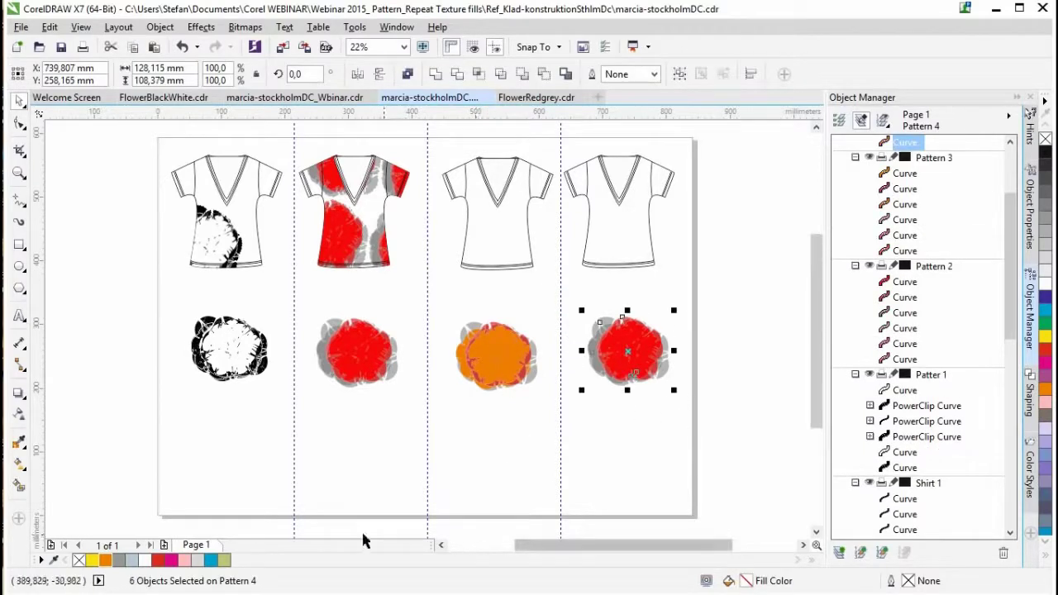
click(184, 559)
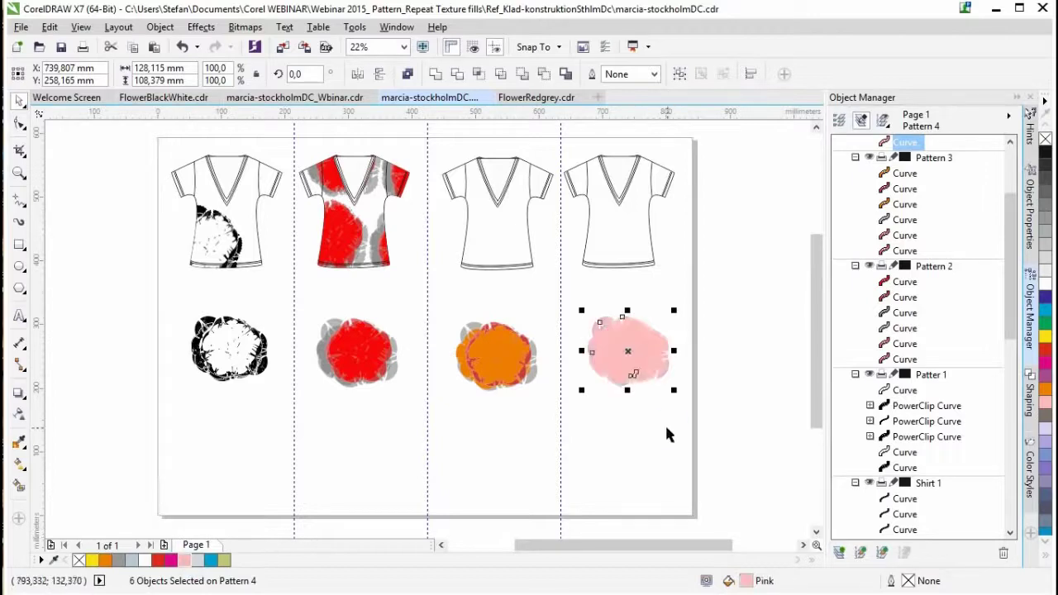
click(664, 424)
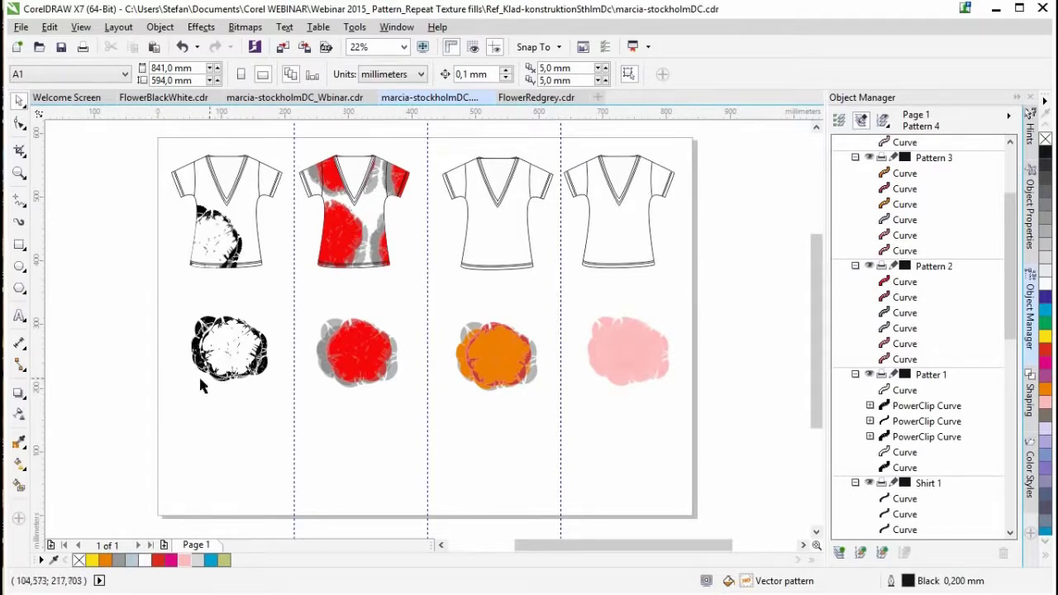
Add the artistic text ROCK beside the page near the black flower and enlarge it to about 130 × 34 mm.
click(19, 174)
drag(149, 295, 309, 444)
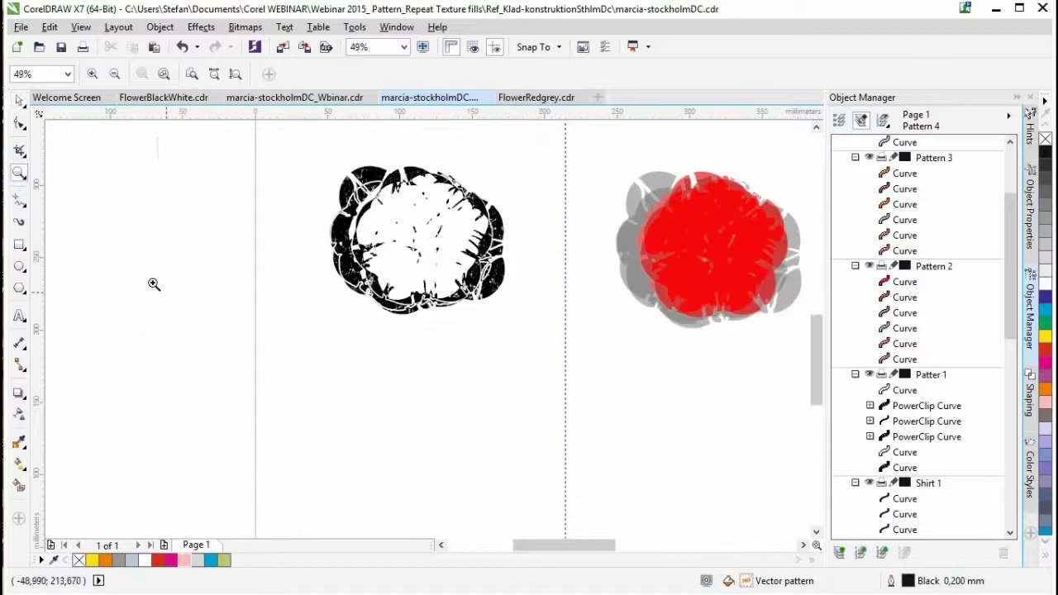
click(19, 315)
click(121, 370)
text(RO)
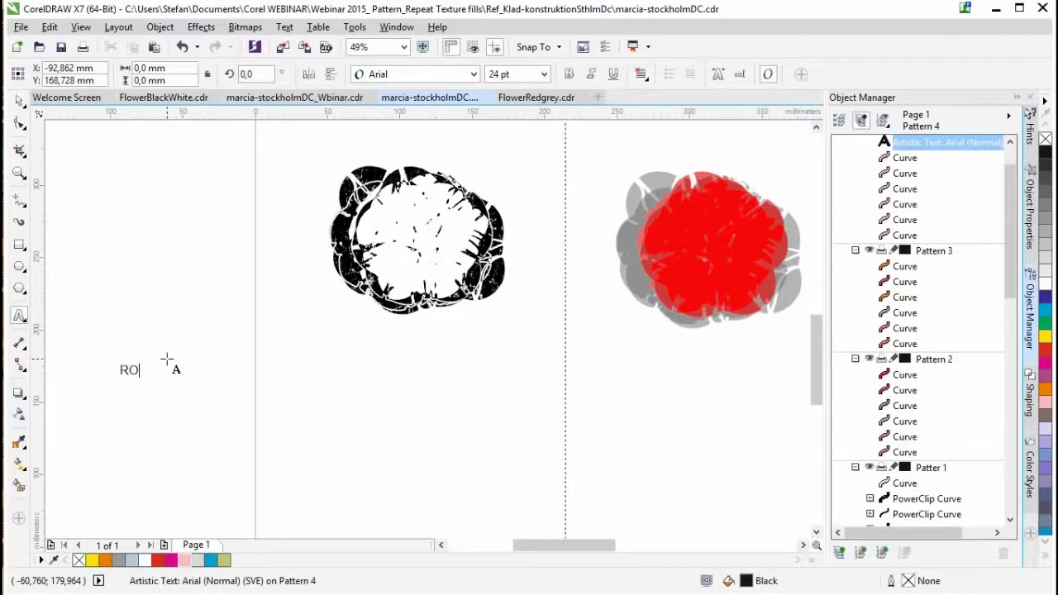
drag(158, 377, 317, 422)
Set the ROCK text's font to Blackletter686 BT and fill it with orange.
double_click(227, 406)
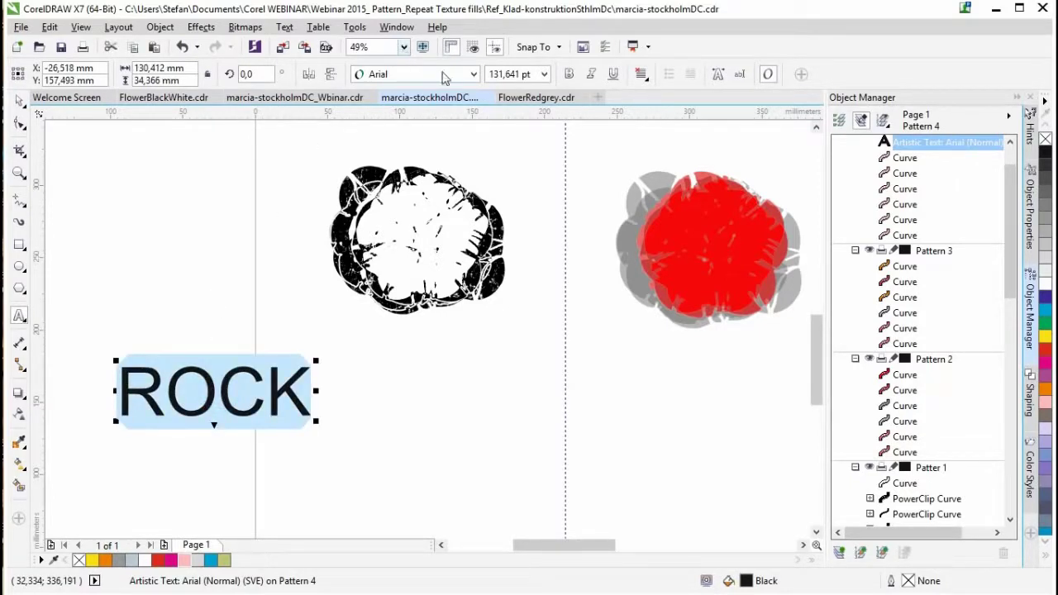
click(472, 74)
click(409, 133)
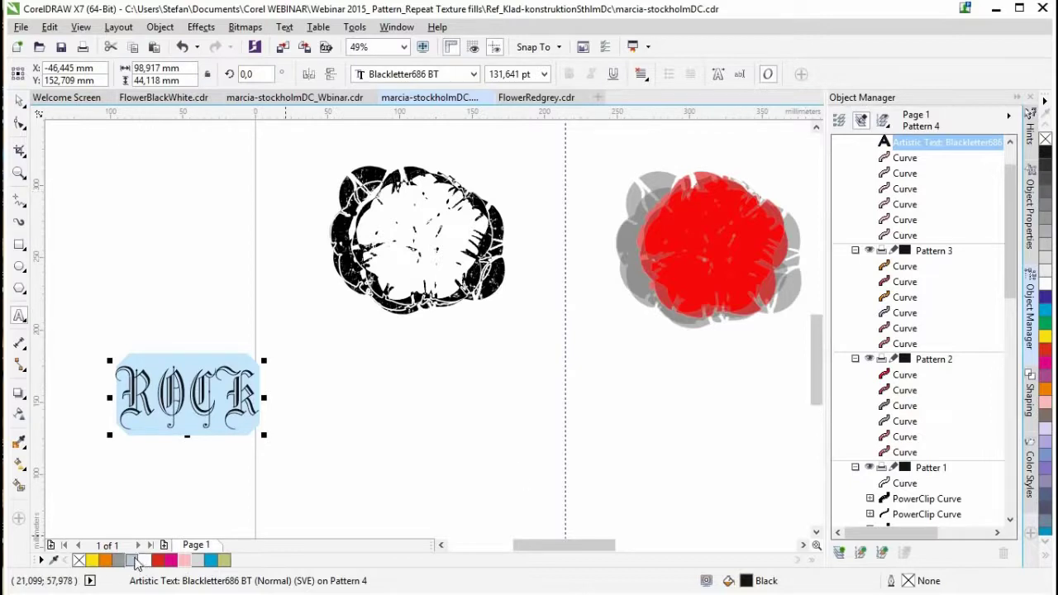
click(105, 561)
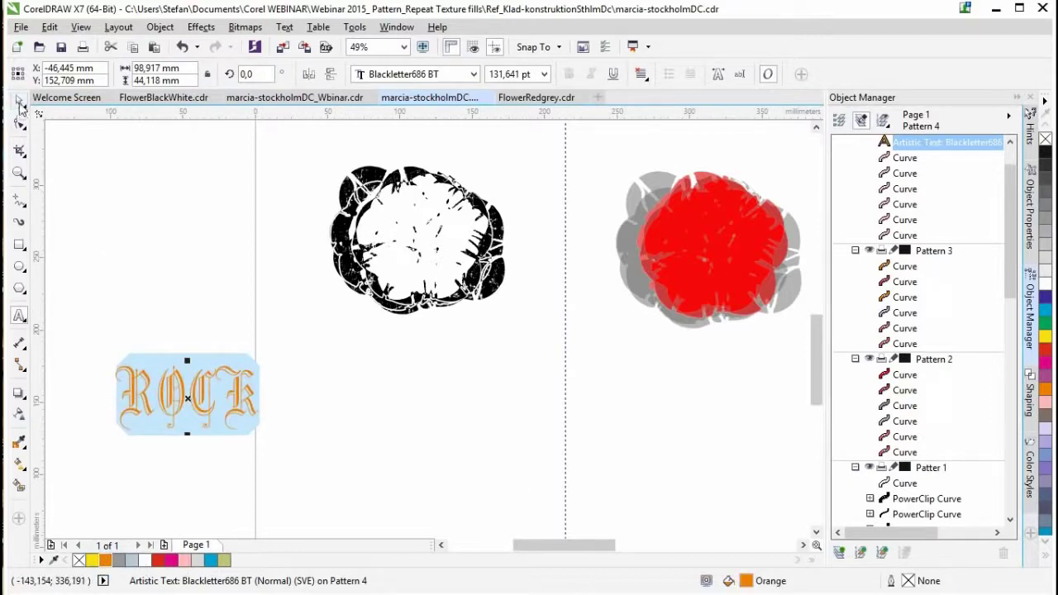
Place the ROCK text over the black flower, rotate it counterclockwise by about 9°, and convert it to curves.
click(19, 100)
drag(189, 402, 419, 248)
click(419, 247)
mouse_move(492, 282)
mouse_down()
mouse_move(505, 266)
mouse_move(502, 275)
mouse_up()
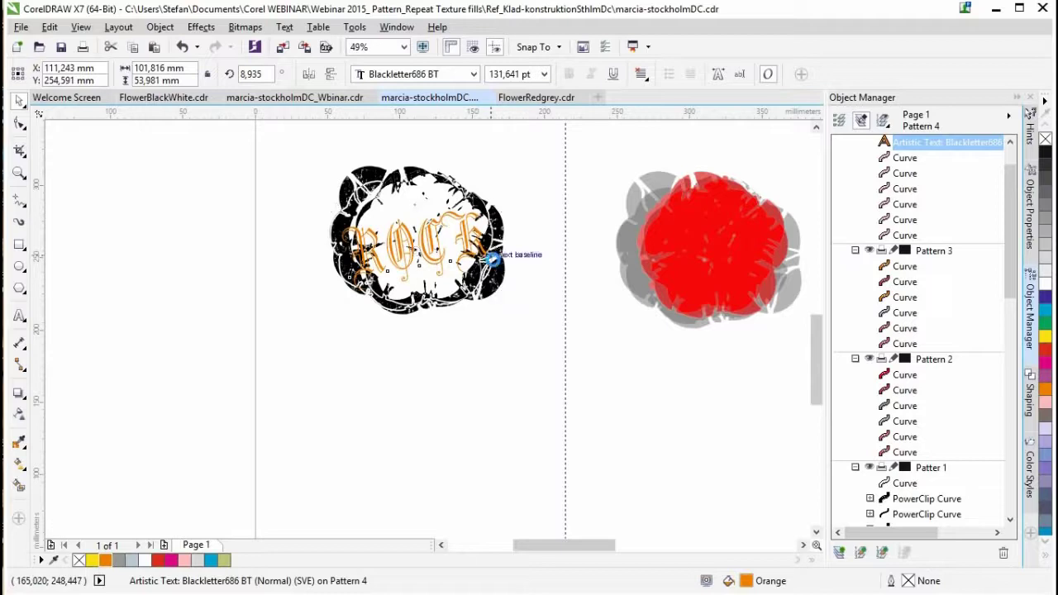
key(ctrl+q)
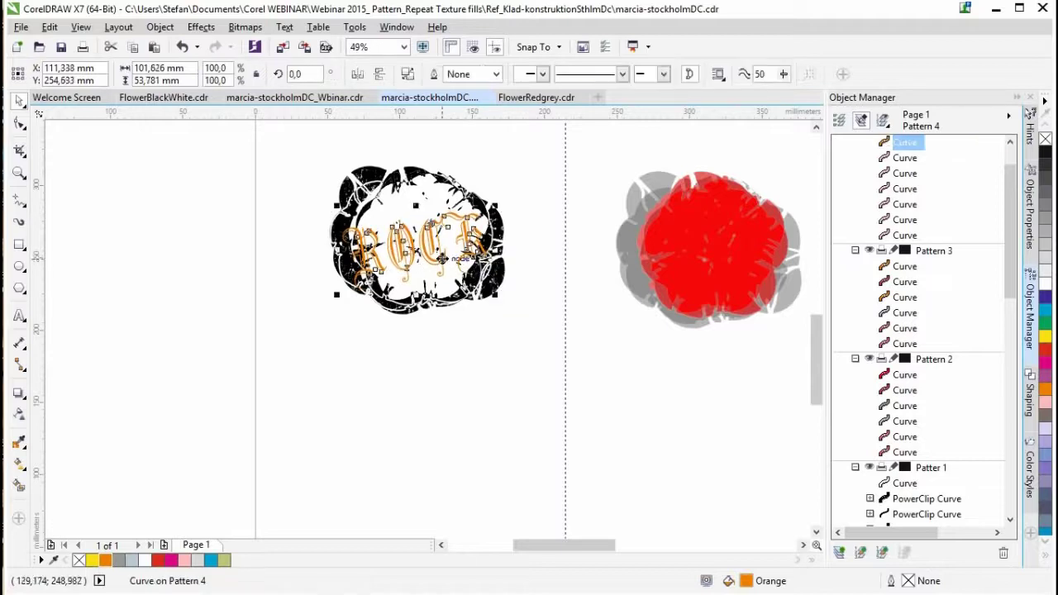
click(493, 351)
Move the ROCK curve from the Pattern 4 layer to the Patter 1 layer, keeping its place on the black flower.
drag(1012, 241, 1013, 223)
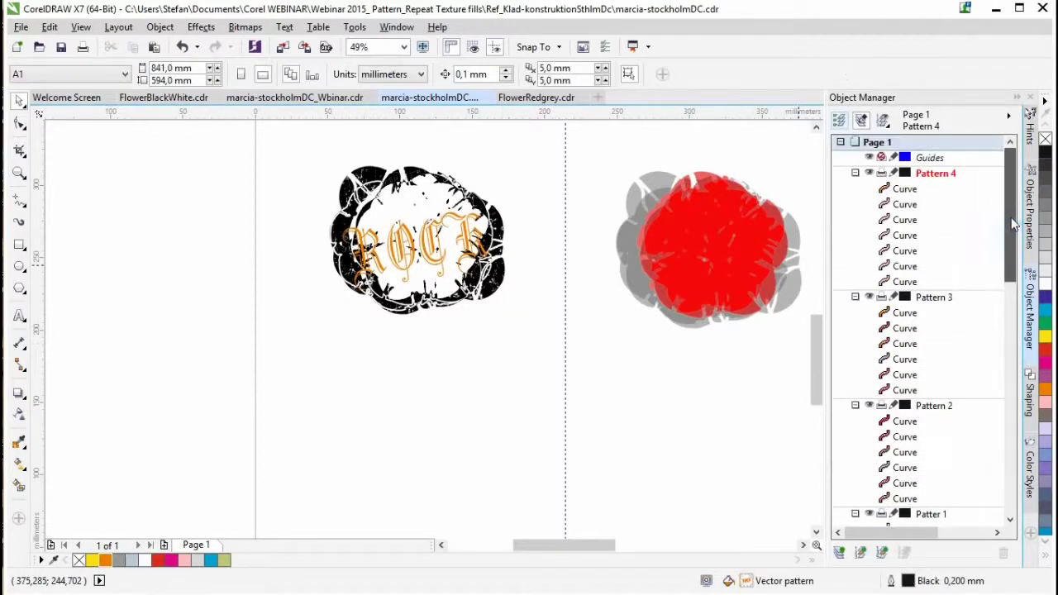
click(421, 252)
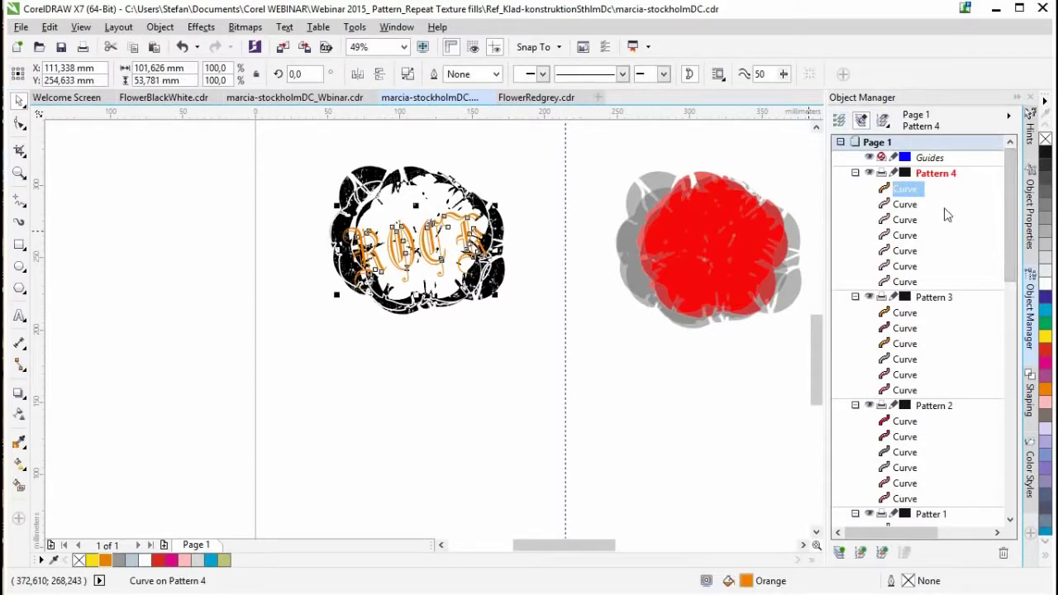
key(Delete)
scroll(938, 305, down, 4)
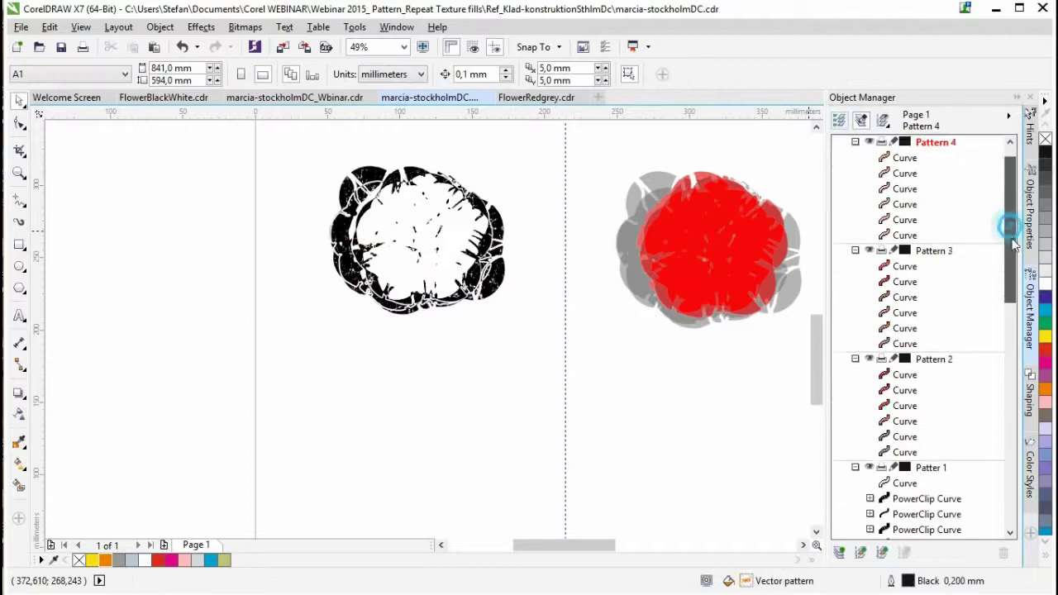
double_click(932, 311)
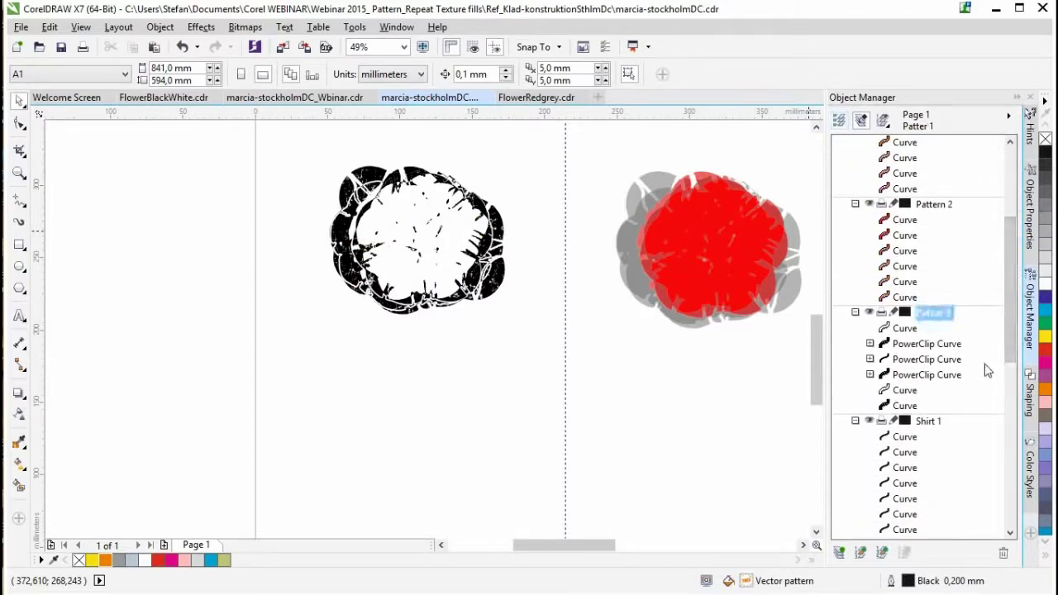
key(Return)
key(ctrl+v)
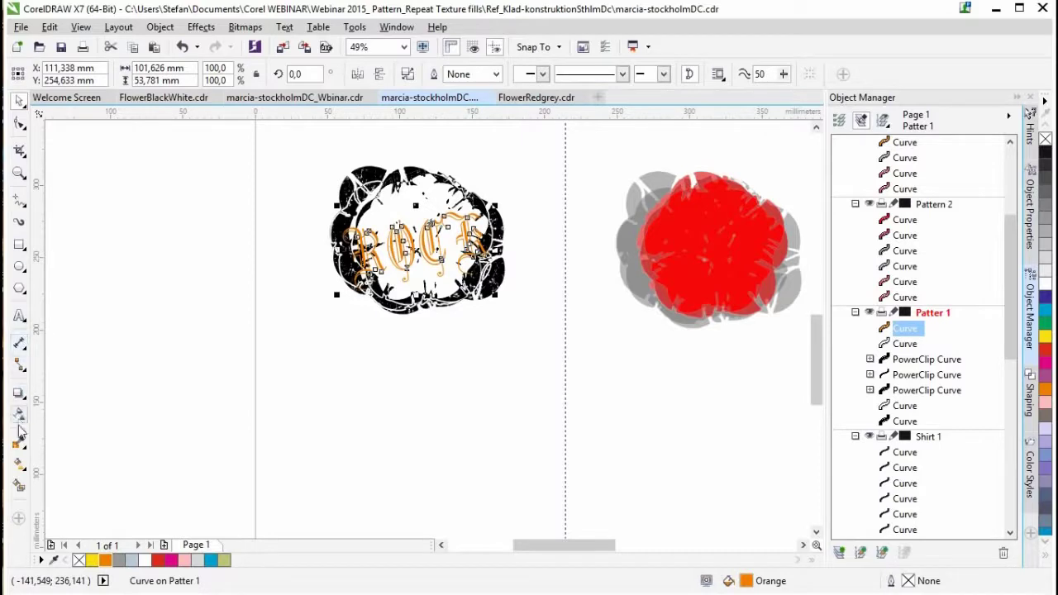
Fill the first shirt with a vector pattern sampled from a tight area around the ROCK flower.
click(19, 174)
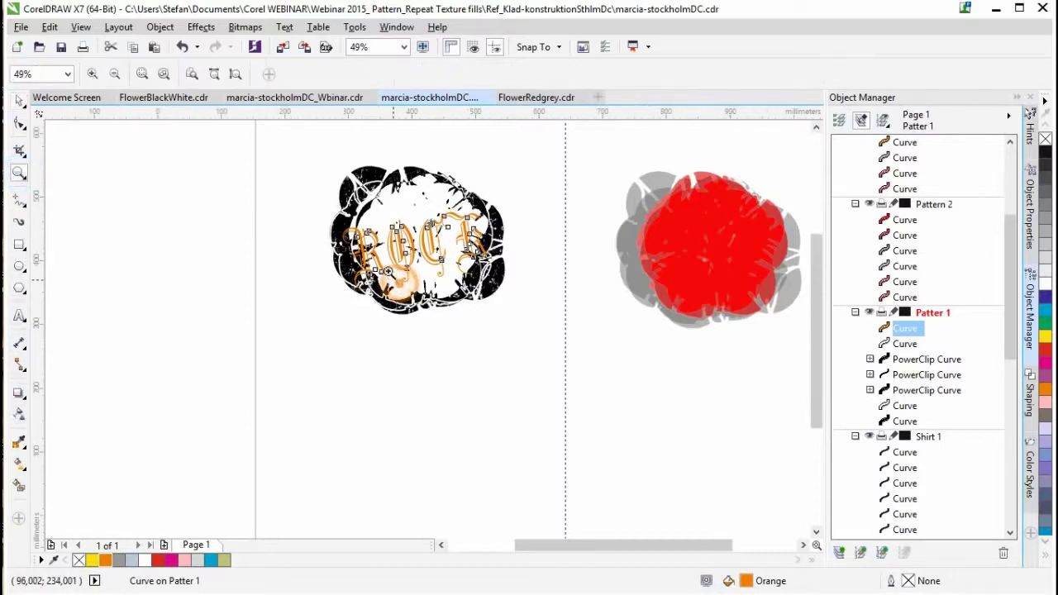
key(shift+F4)
drag(156, 130, 713, 520)
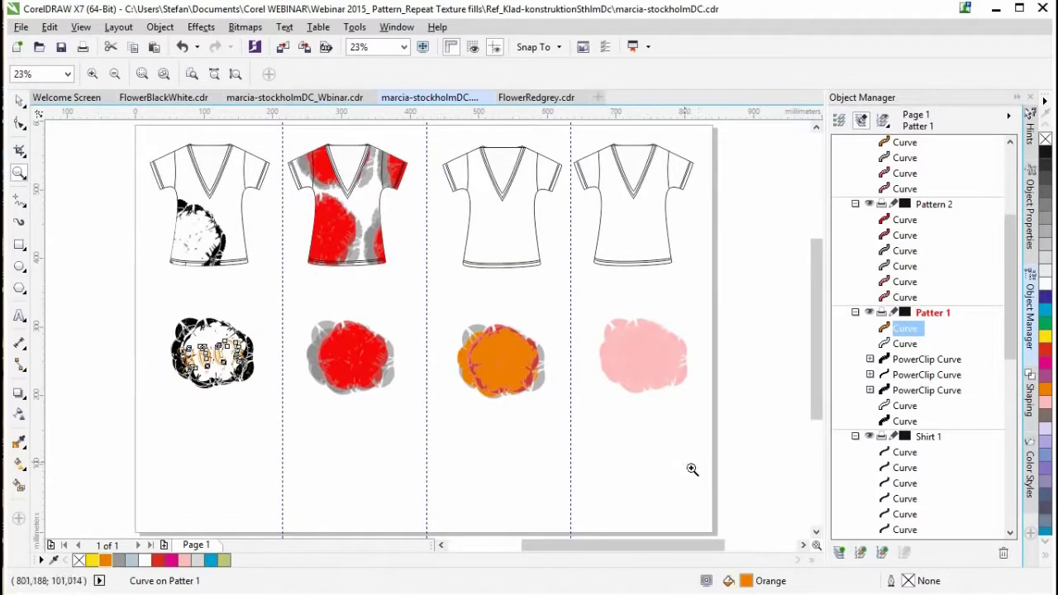
key(space)
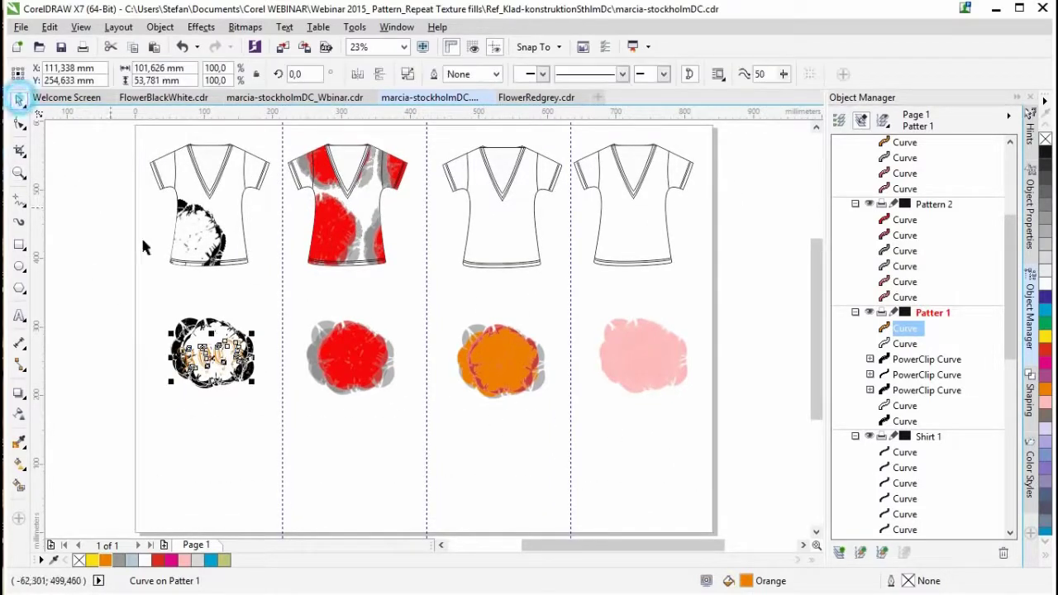
click(151, 384)
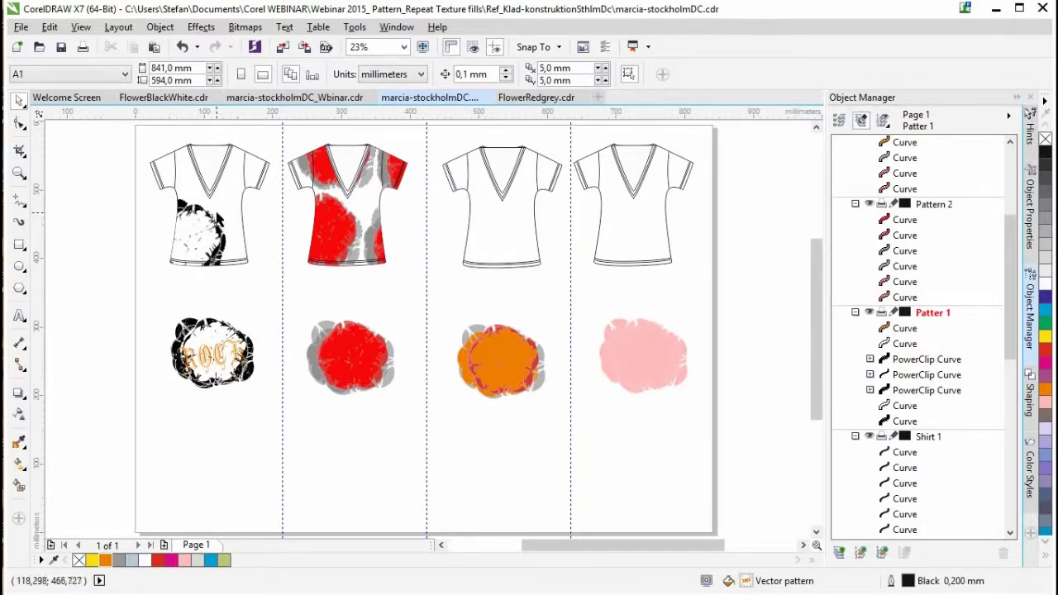
click(1029, 210)
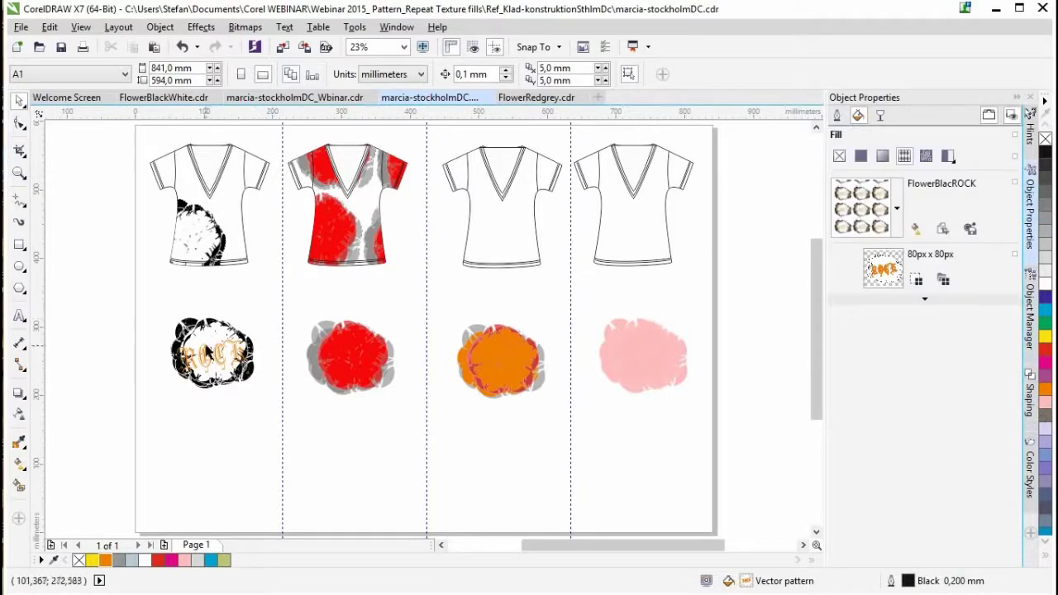
click(188, 180)
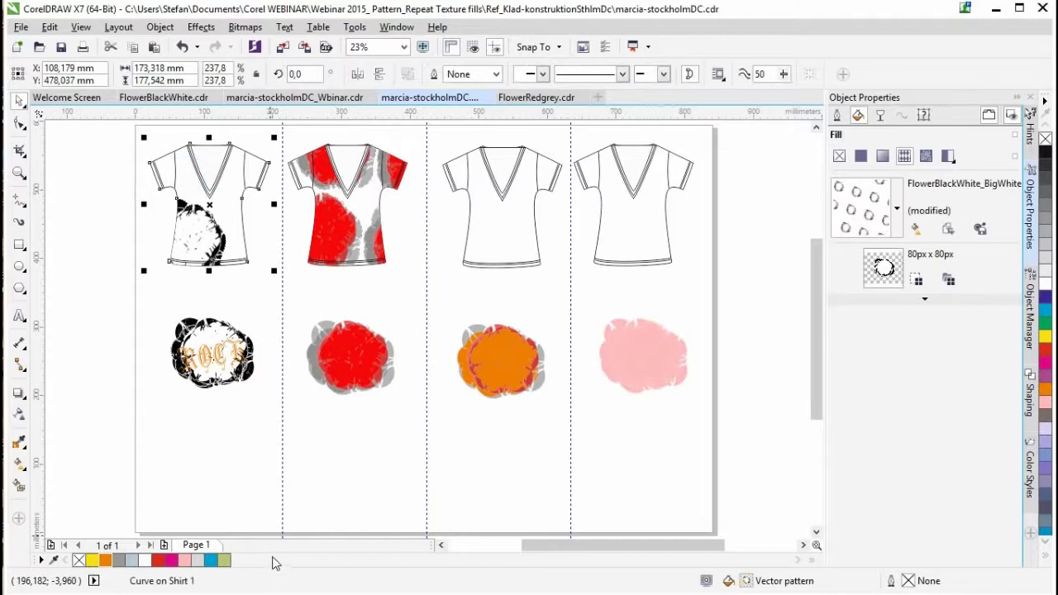
click(948, 231)
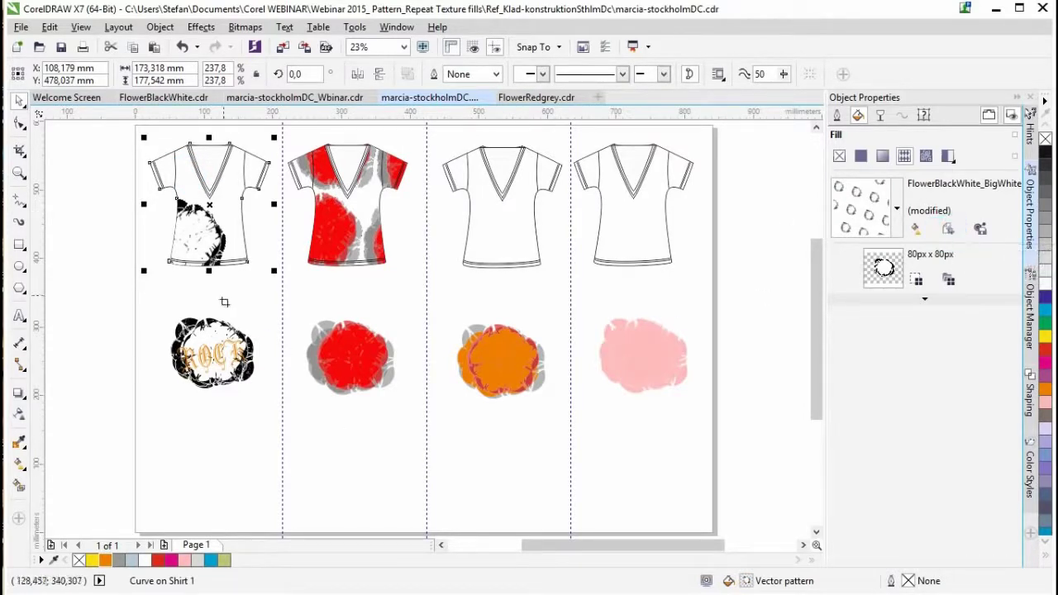
drag(164, 306, 260, 398)
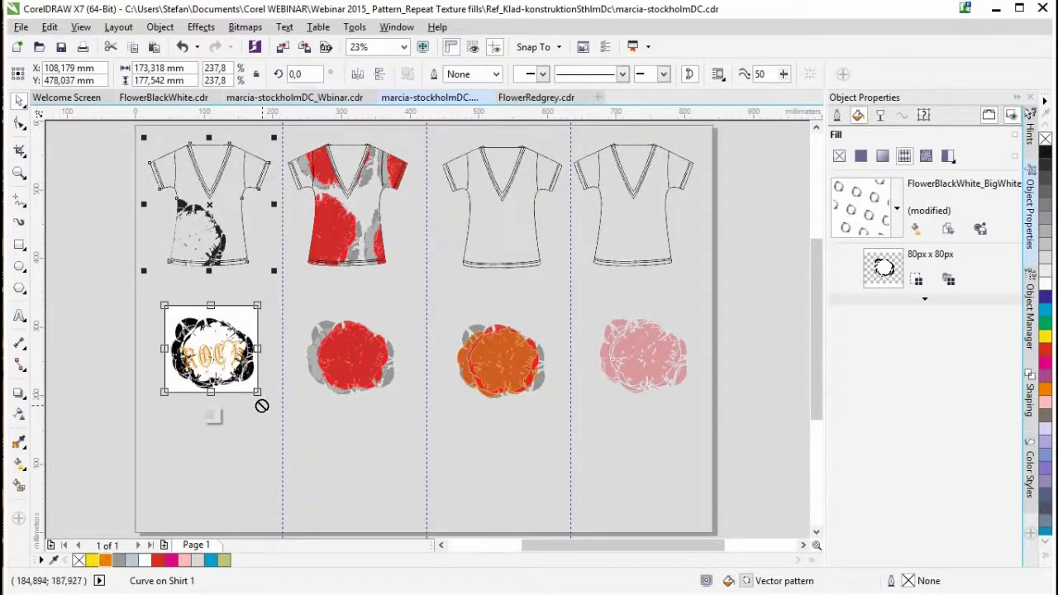
click(211, 416)
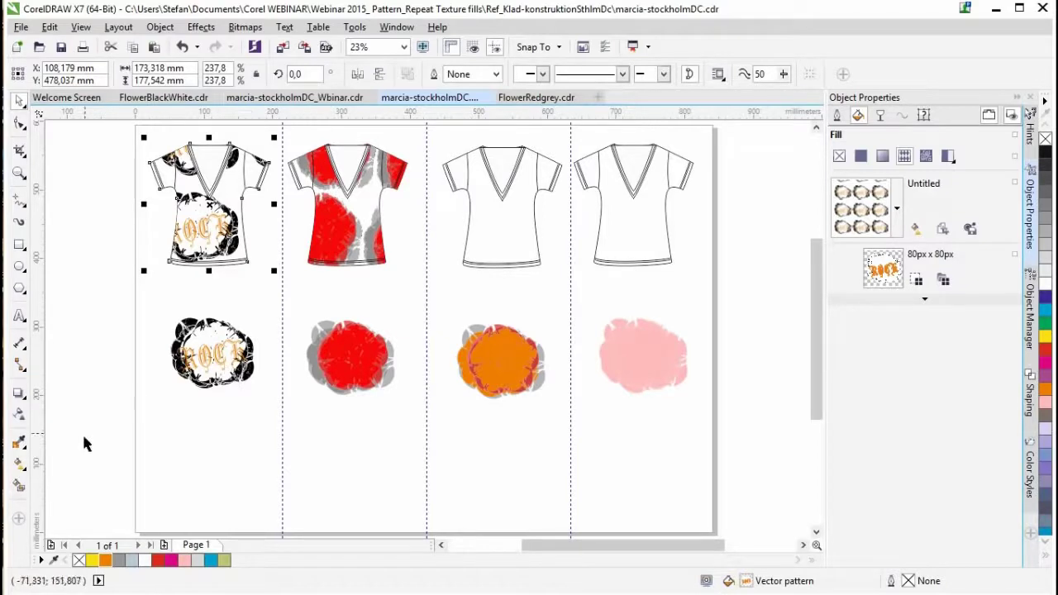
Tilt and rescale the first shirt's pattern fill interactively so one ROCK flower sits on the lower body.
click(19, 464)
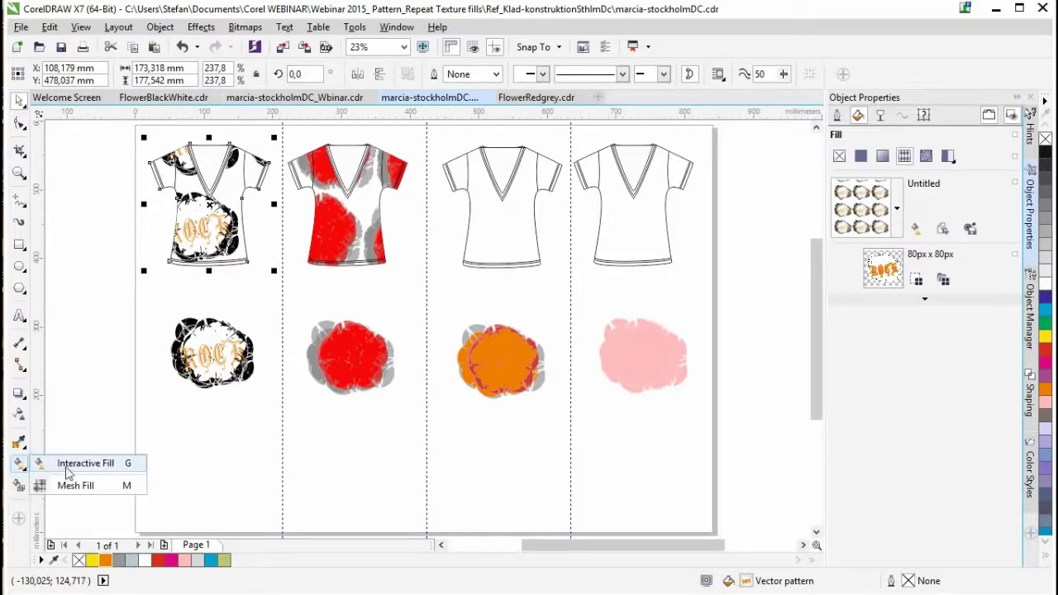
click(66, 465)
mouse_move(241, 178)
mouse_down()
mouse_move(282, 176)
mouse_move(258, 188)
mouse_up()
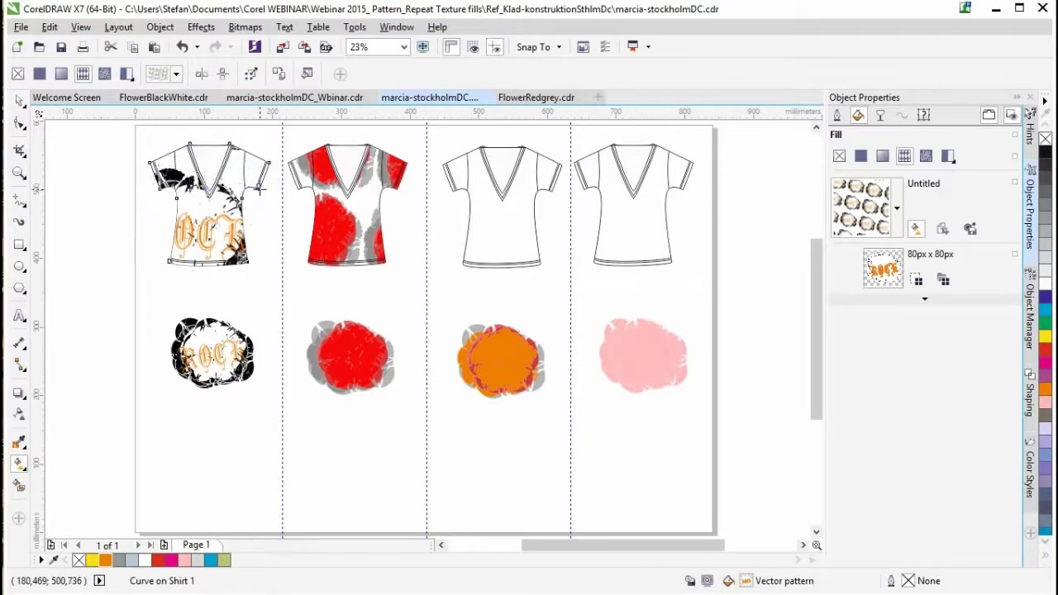
drag(214, 219, 263, 196)
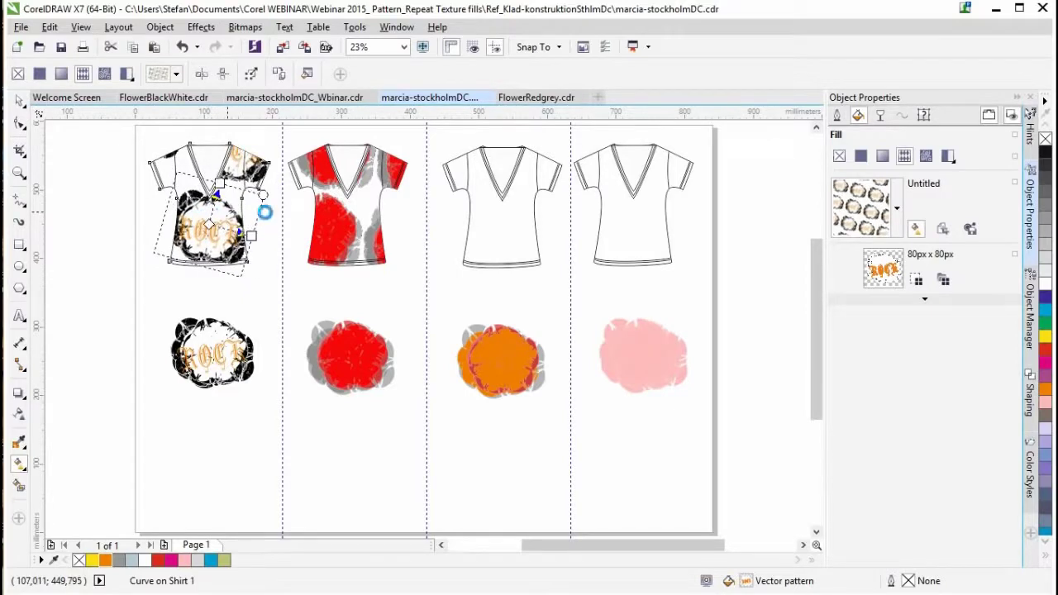
click(18, 100)
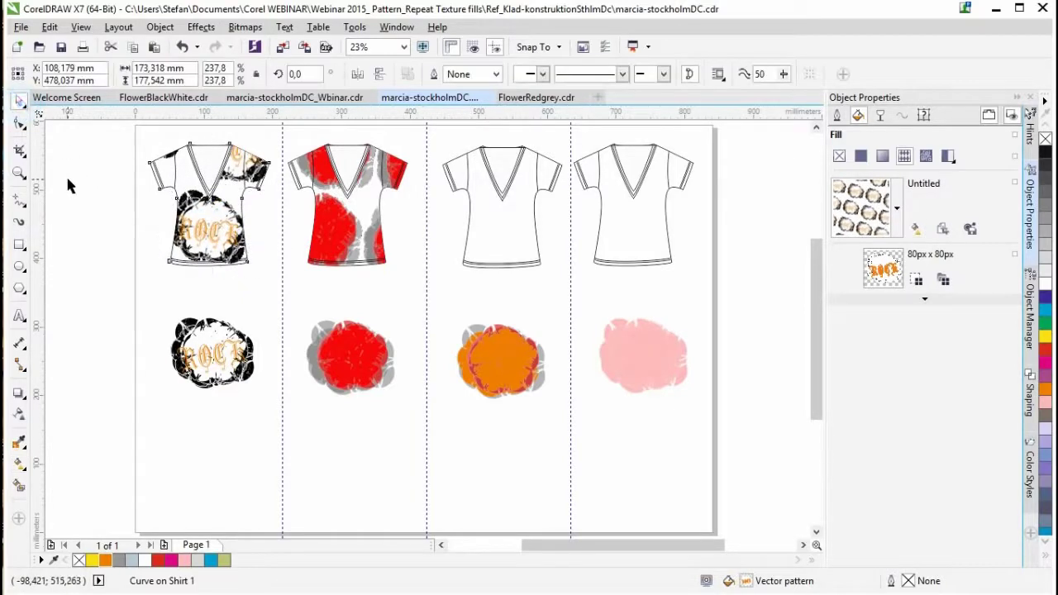
click(287, 318)
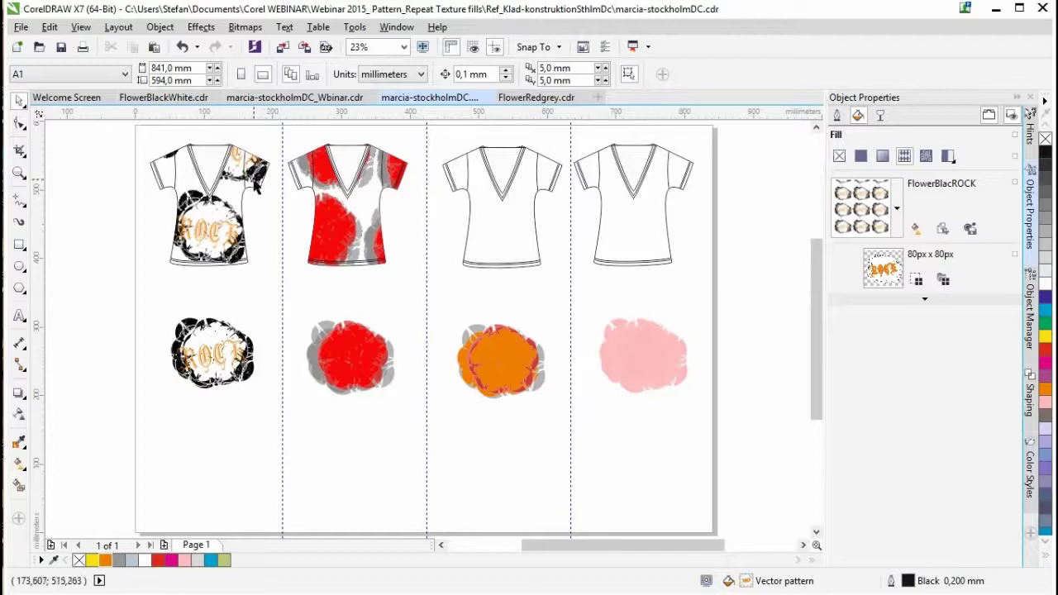
Replace the first shirt's fill with a pattern sampled from a much wider area around the ROCK flower, including empty space.
click(187, 176)
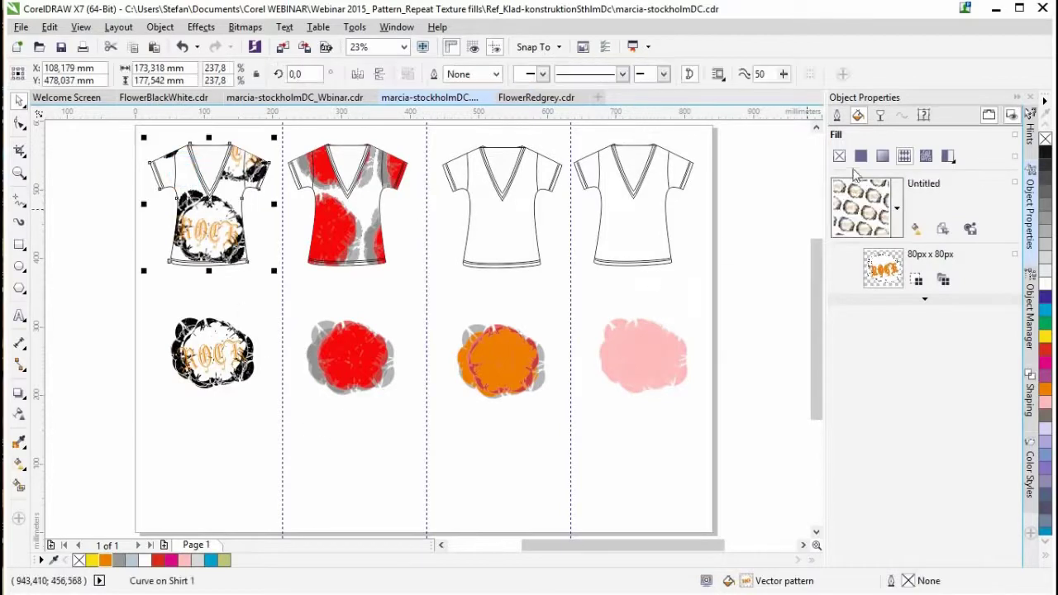
click(942, 229)
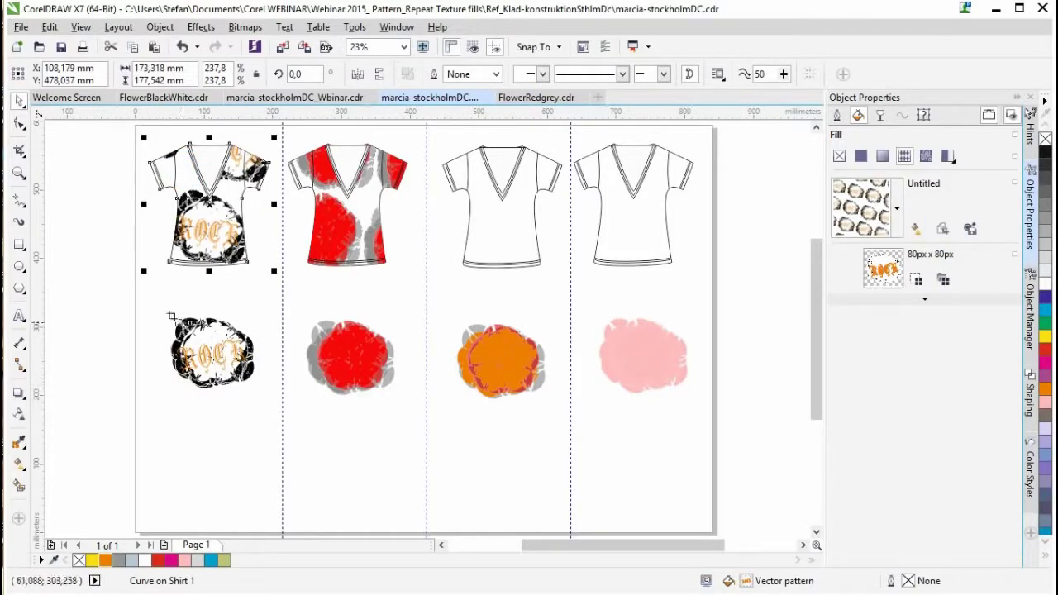
drag(108, 280, 310, 433)
click(304, 431)
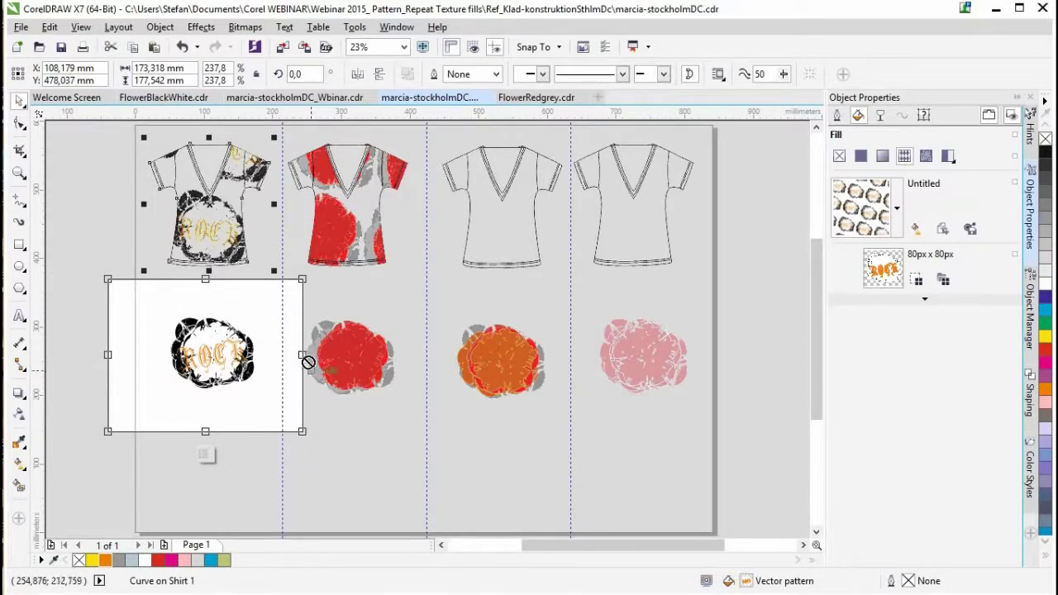
click(205, 454)
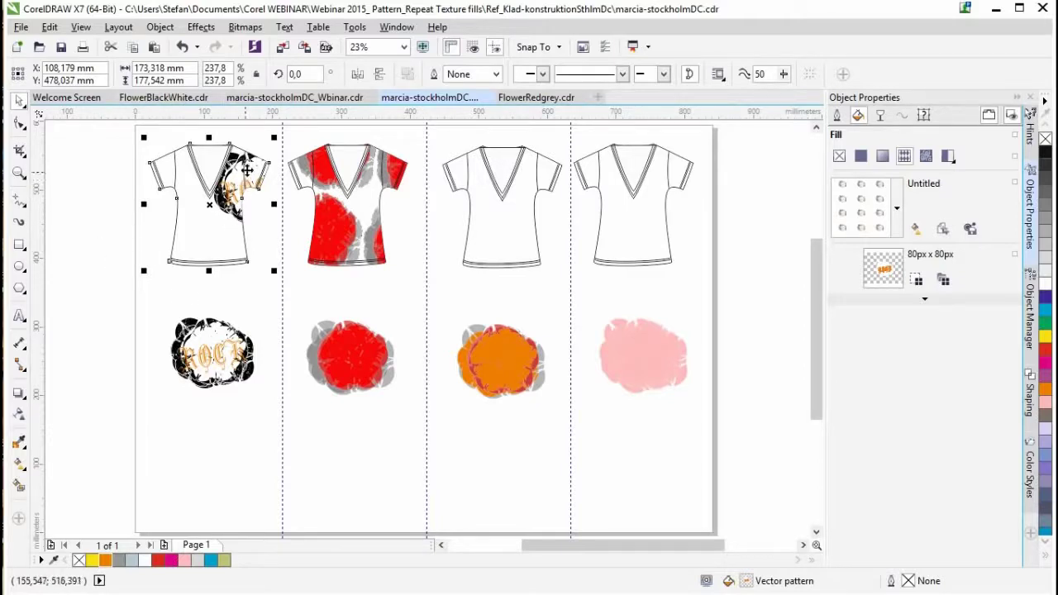
Shift the first shirt's pattern fill interactively so a single ROCK flower is centred on the lower body.
click(19, 464)
click(71, 460)
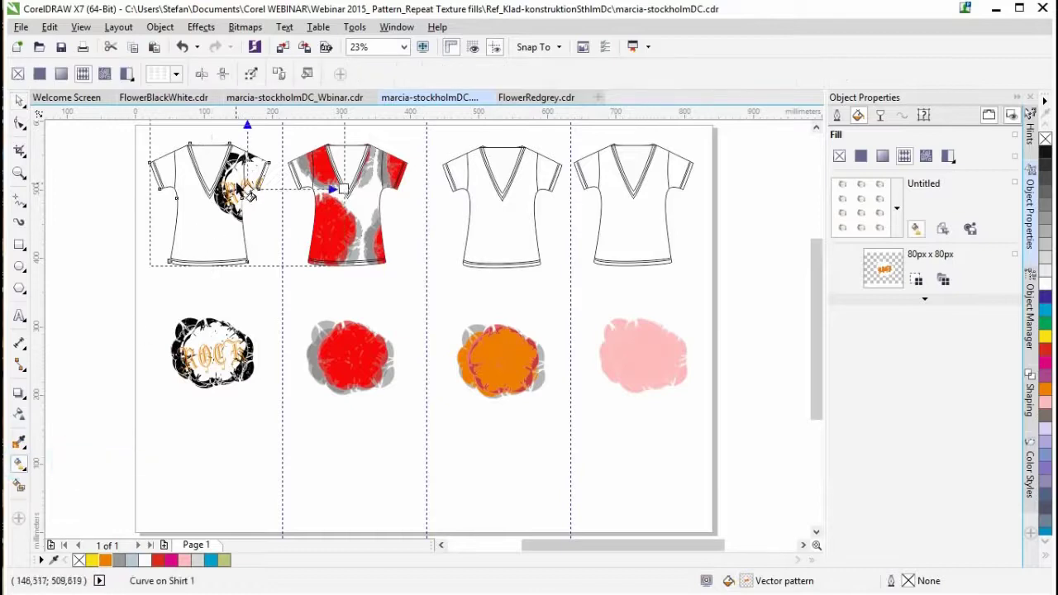
drag(247, 168, 212, 216)
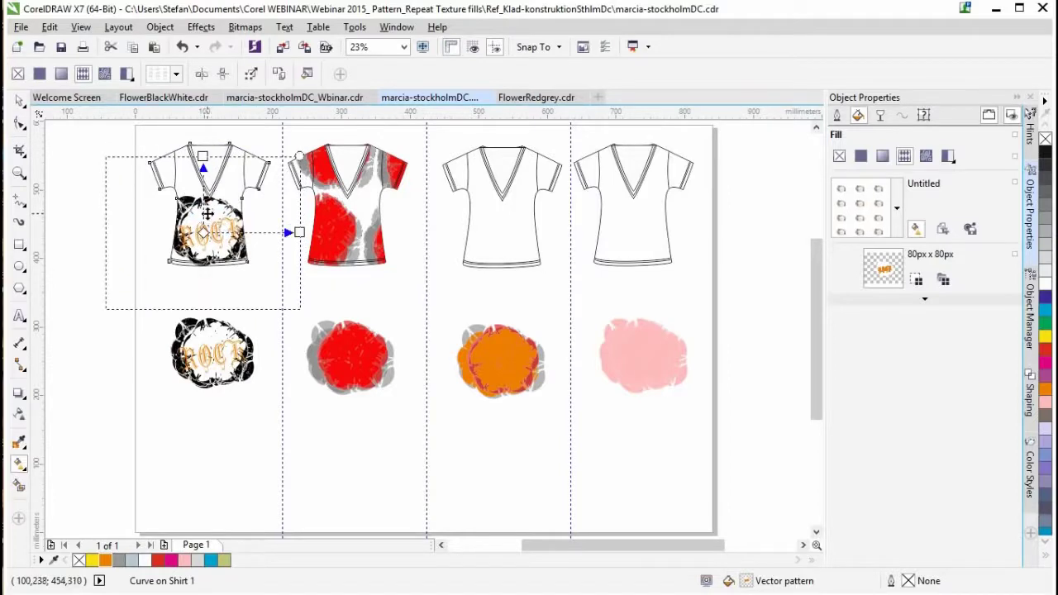
click(19, 100)
click(81, 281)
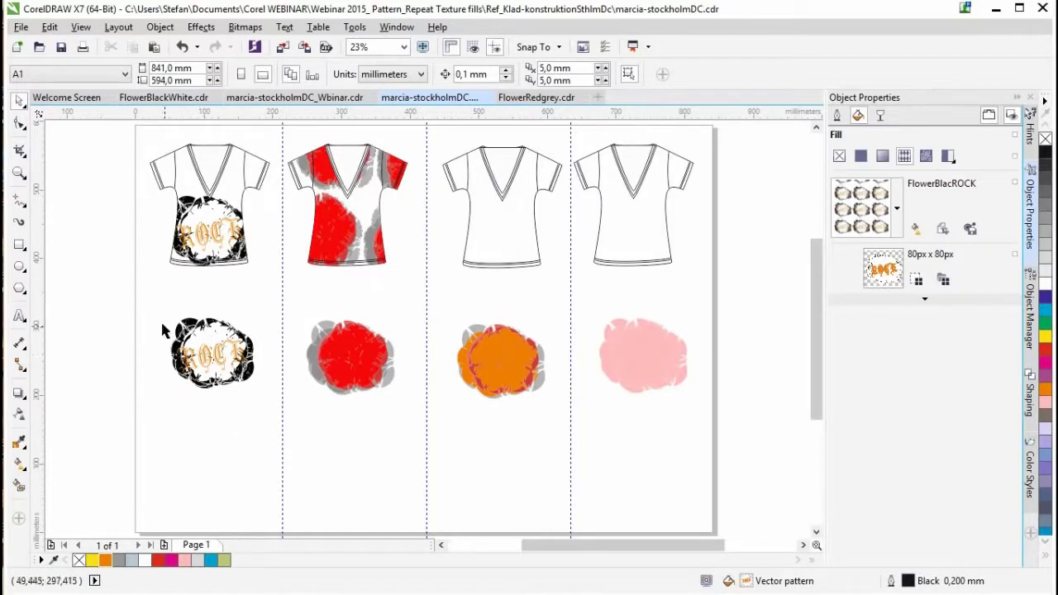
Create a vector pattern from a tight area around the black ROCK flower and save it as FlowerBlack_ROCK.
drag(128, 285, 267, 407)
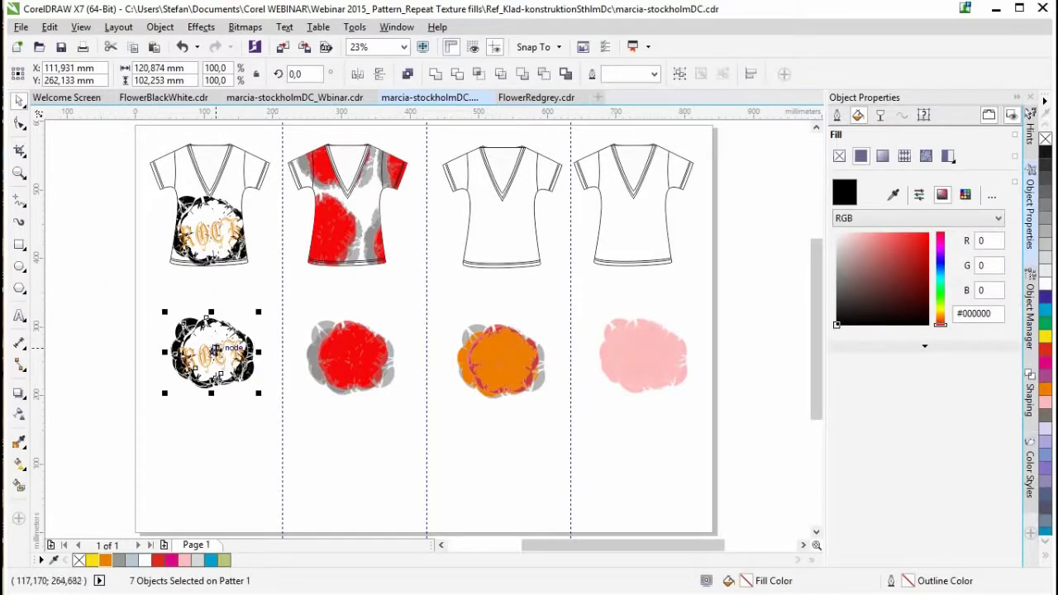
click(354, 26)
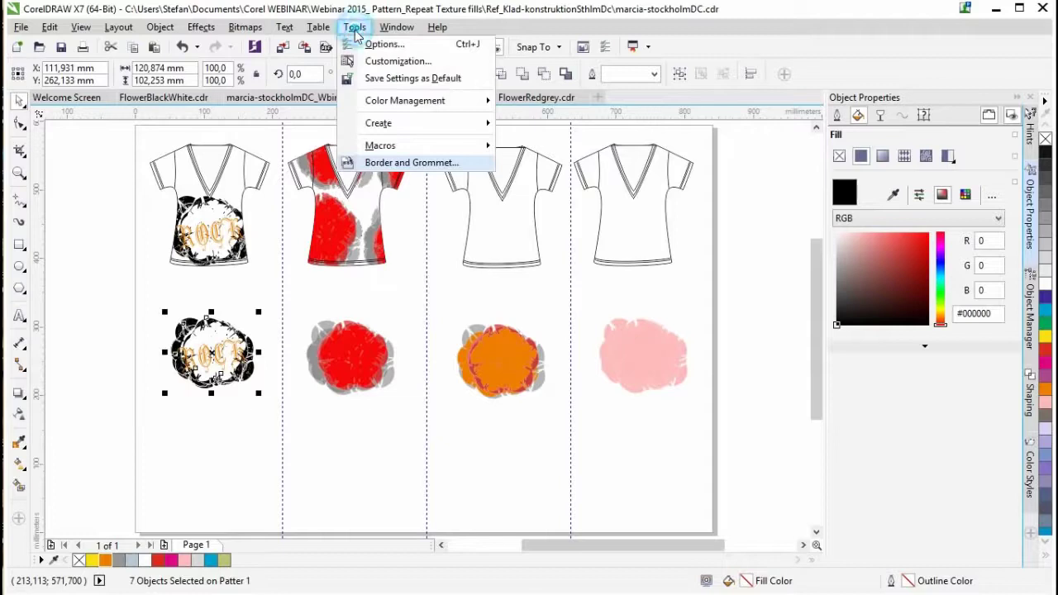
mouse_move(405, 128)
click(570, 158)
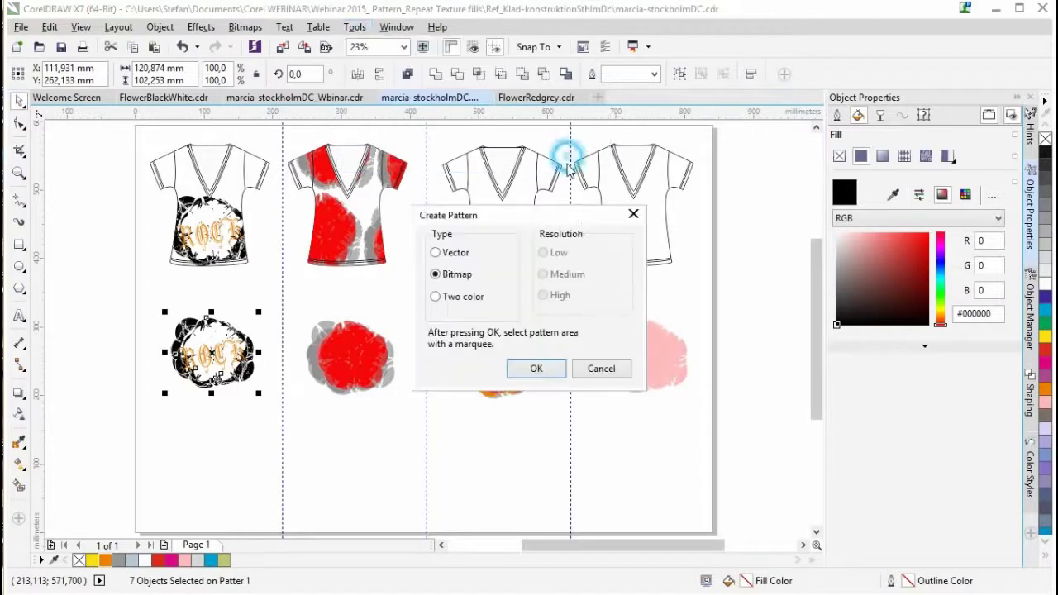
click(452, 255)
click(535, 368)
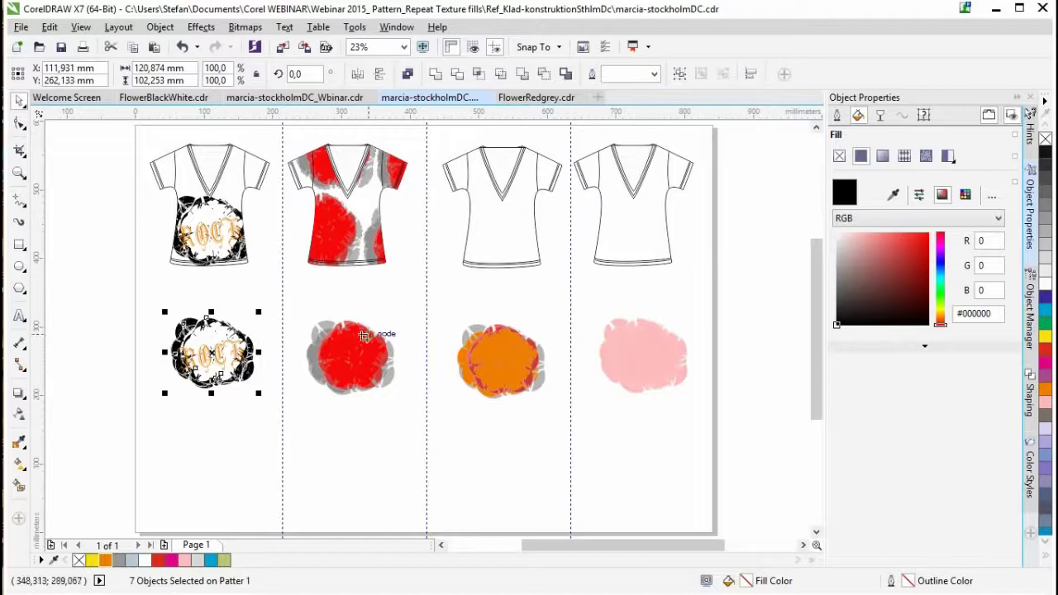
click(161, 311)
drag(161, 310, 261, 395)
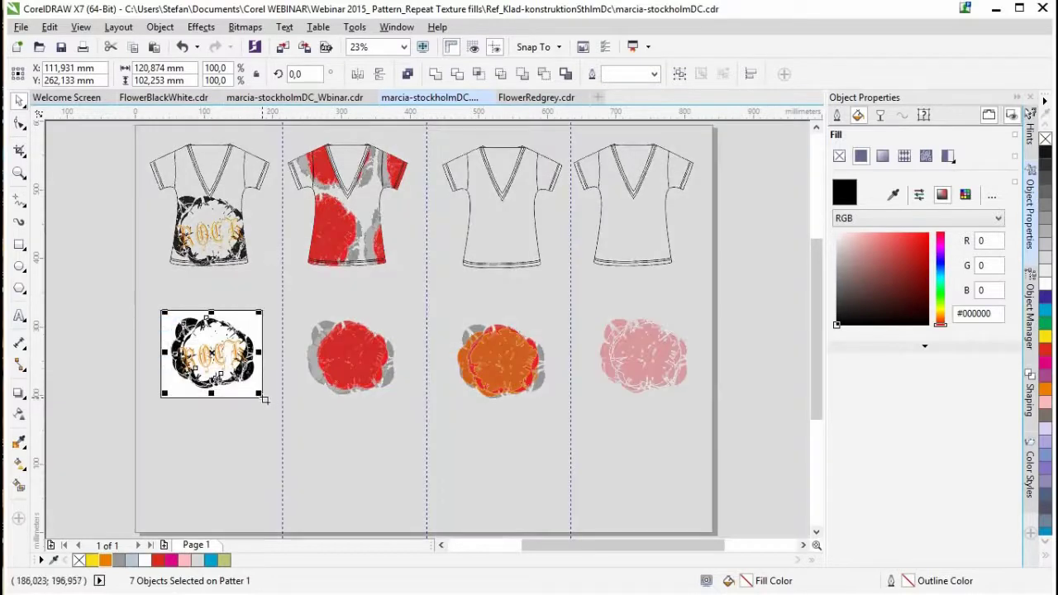
click(209, 420)
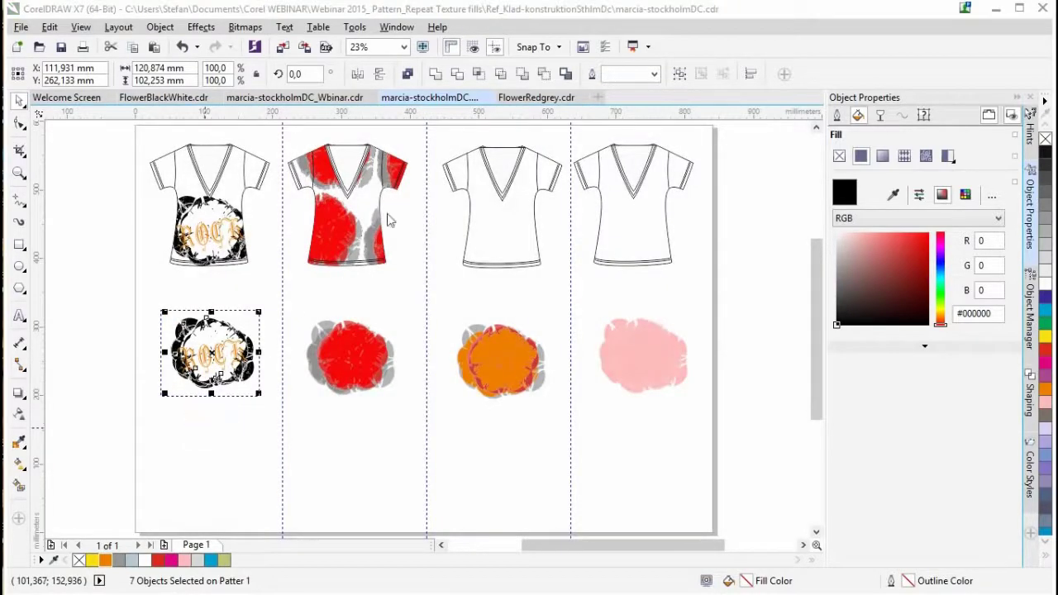
click(684, 142)
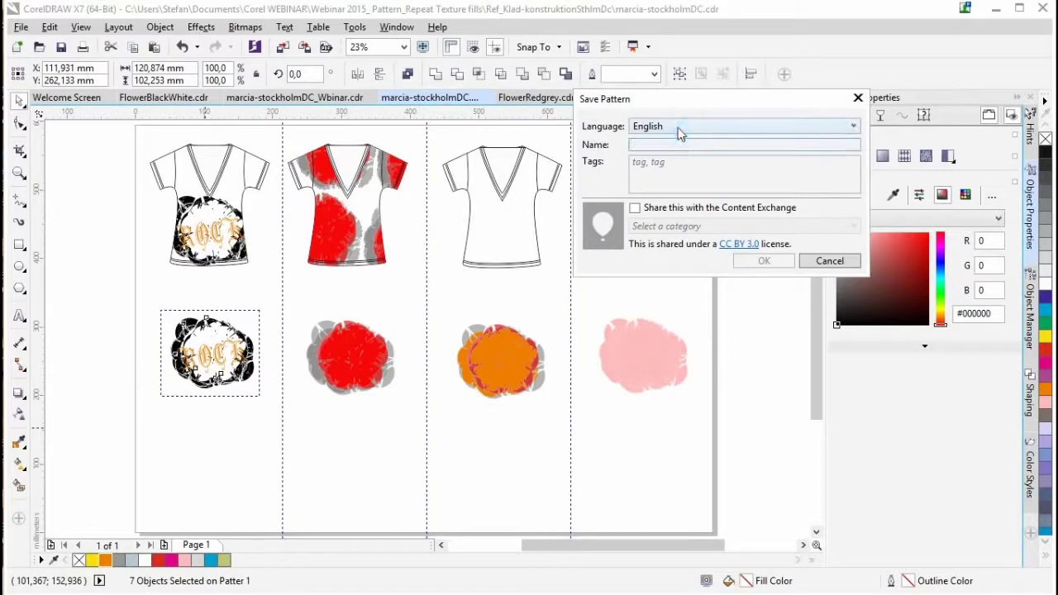
text(Flo)
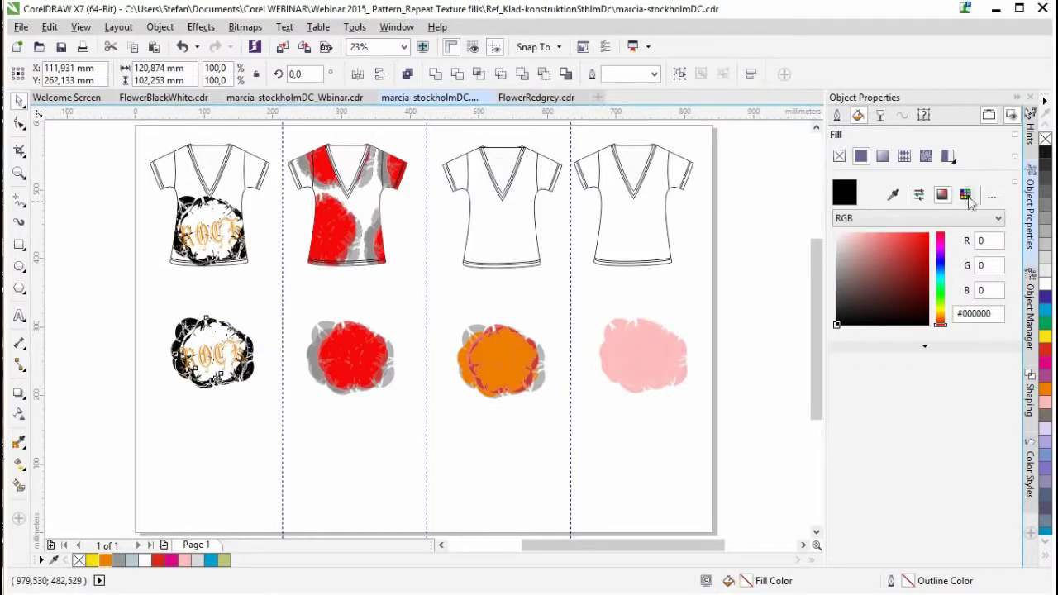
click(904, 155)
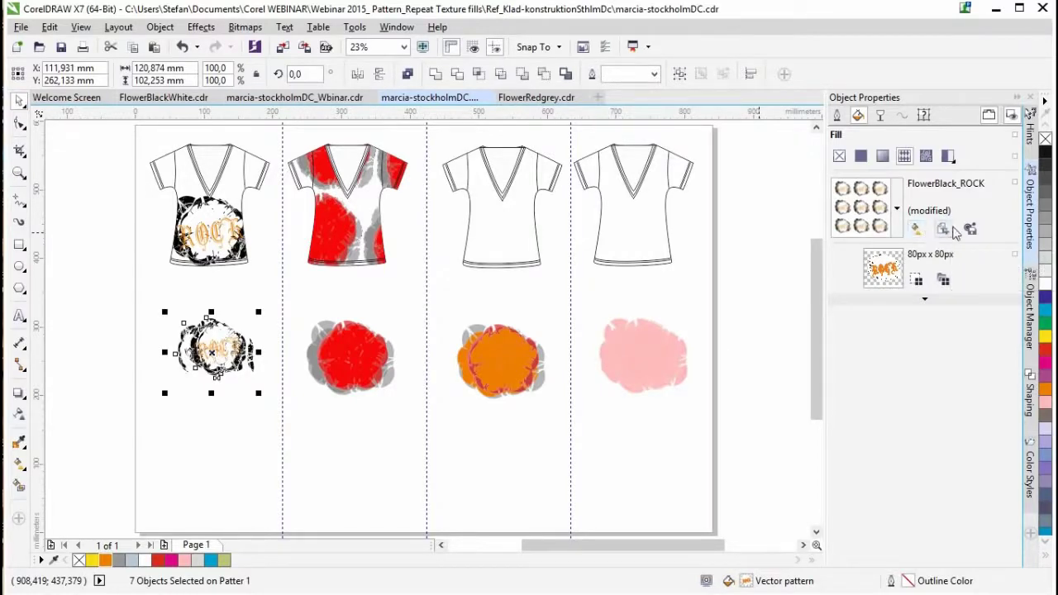
click(183, 47)
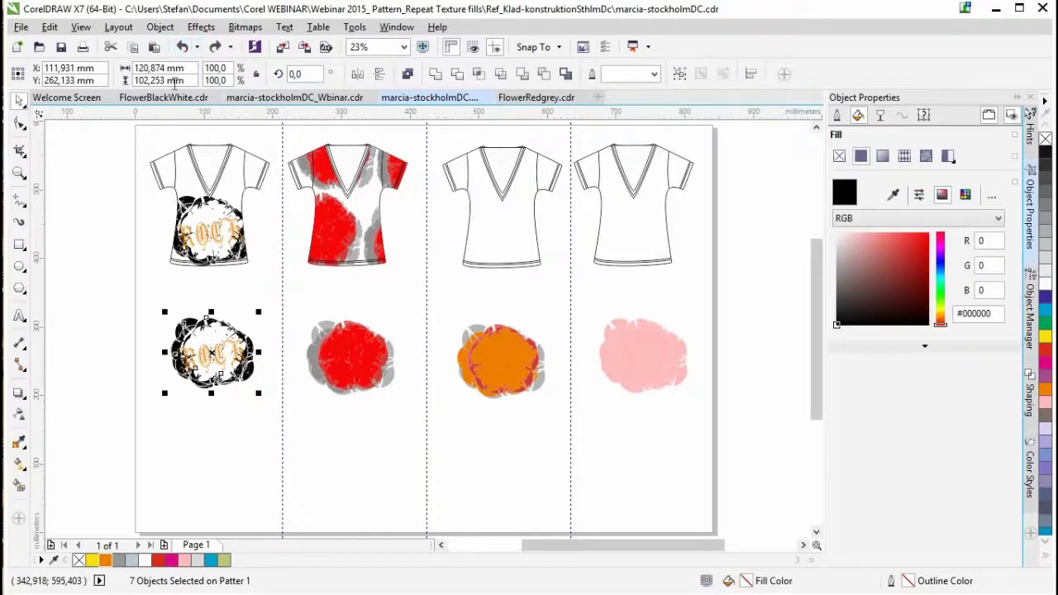
click(105, 252)
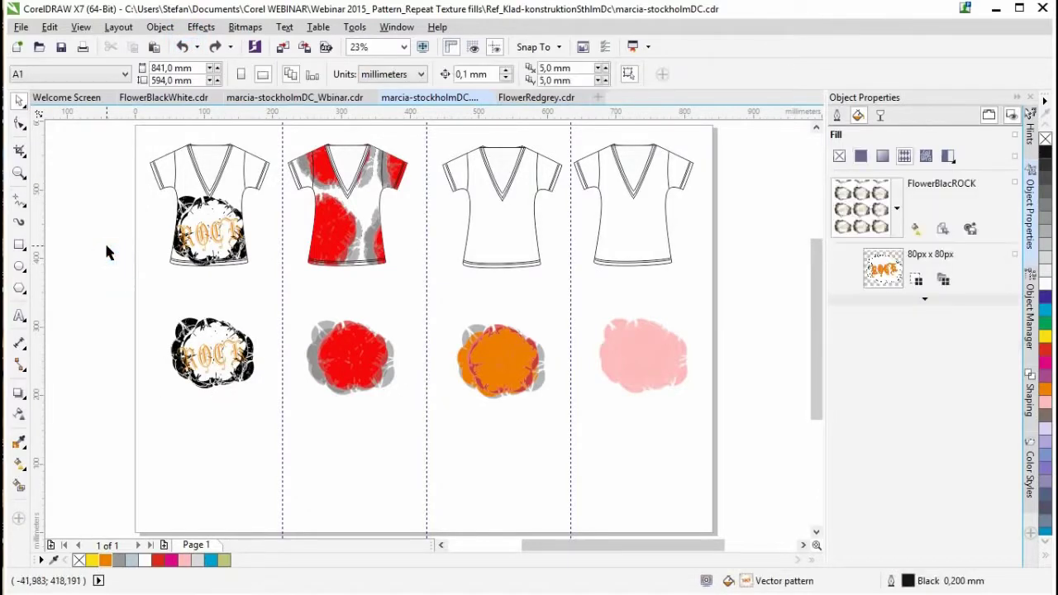
Fill the third shirt with a vector pattern sampled from a wide area around the orange flower.
click(504, 360)
click(440, 291)
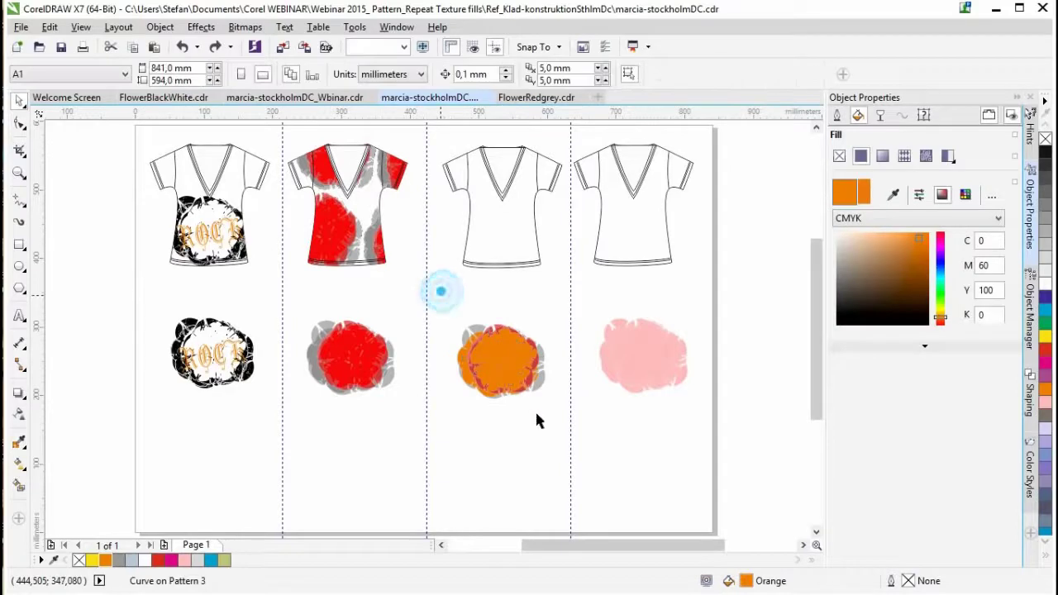
click(486, 240)
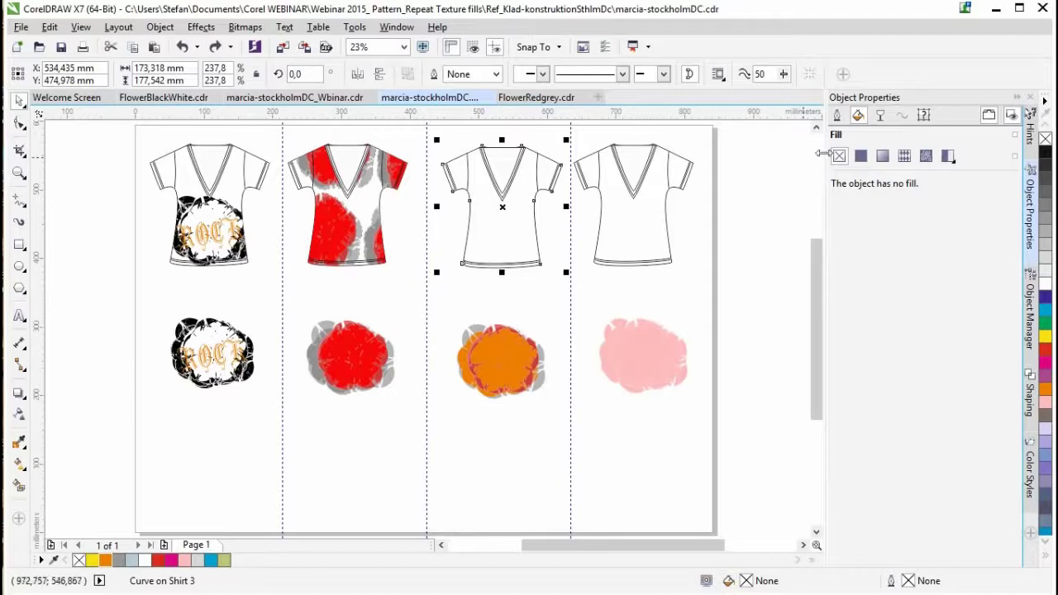
click(904, 156)
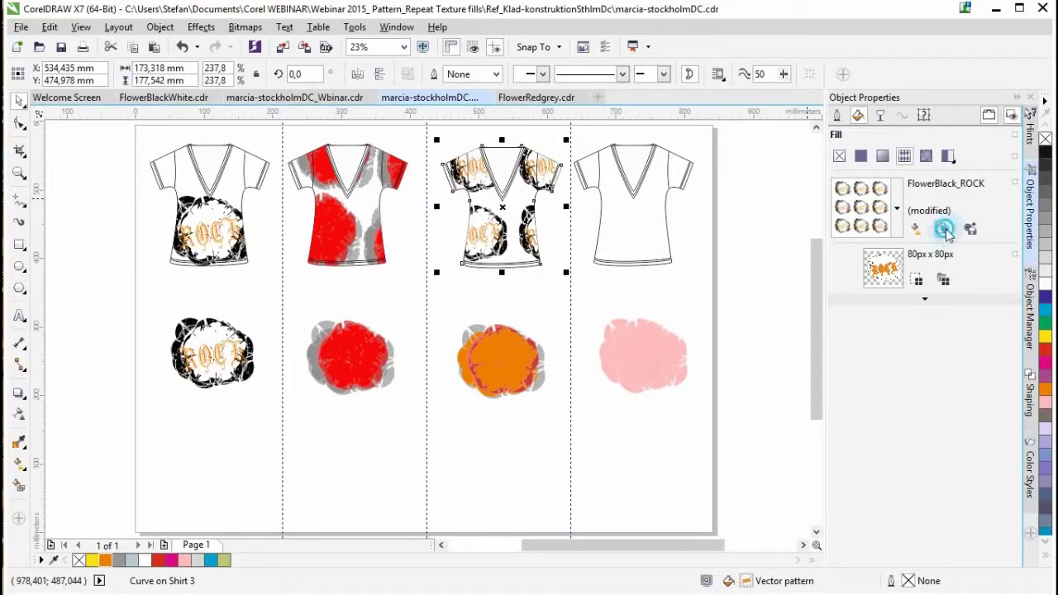
drag(435, 303, 565, 419)
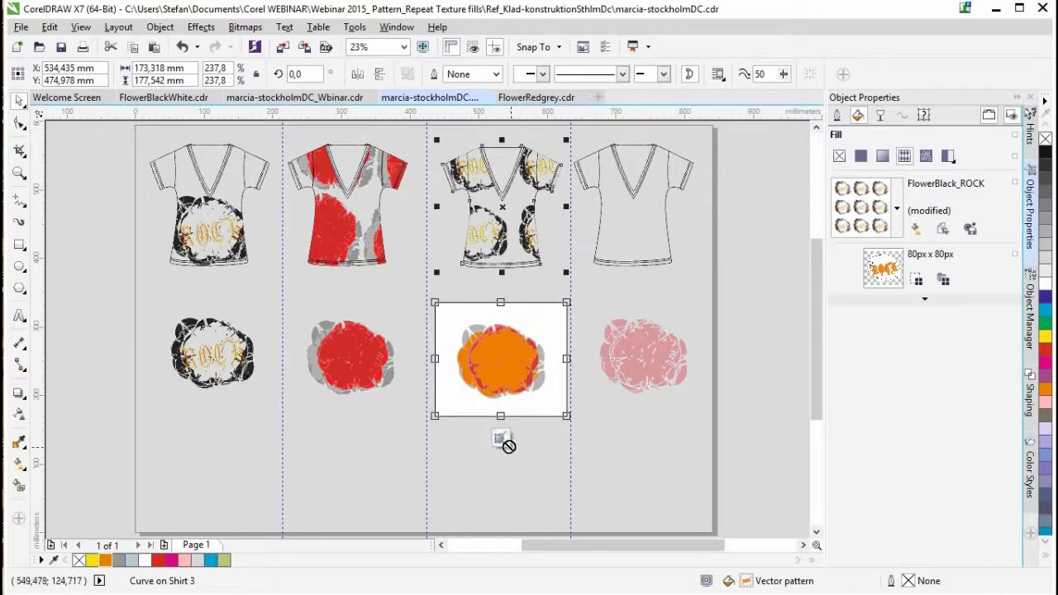
click(503, 440)
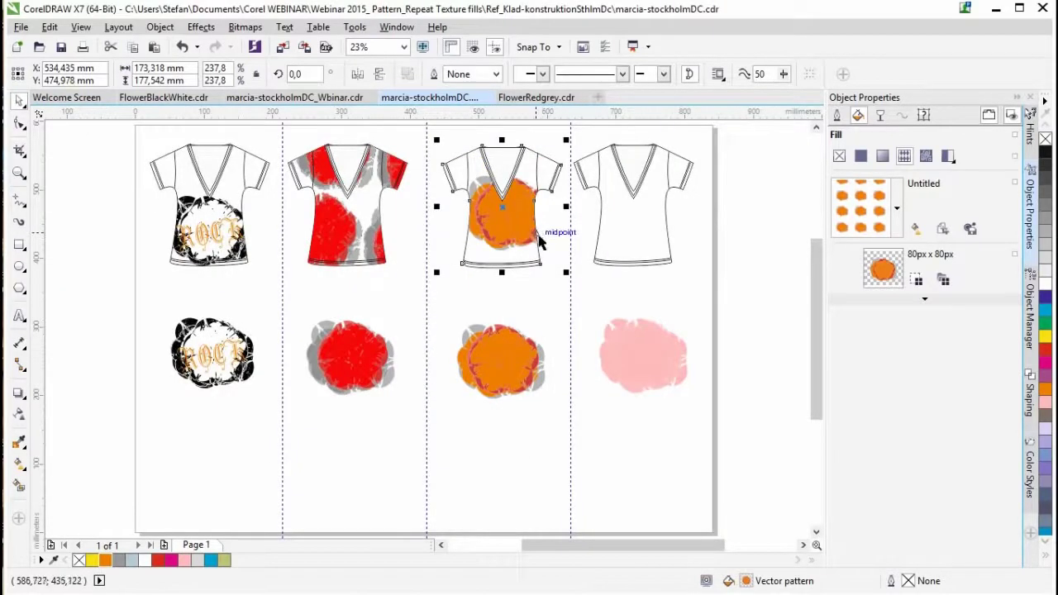
Fill the fourth shirt with a vector pattern sampled from a wide area around the pink flower.
click(654, 220)
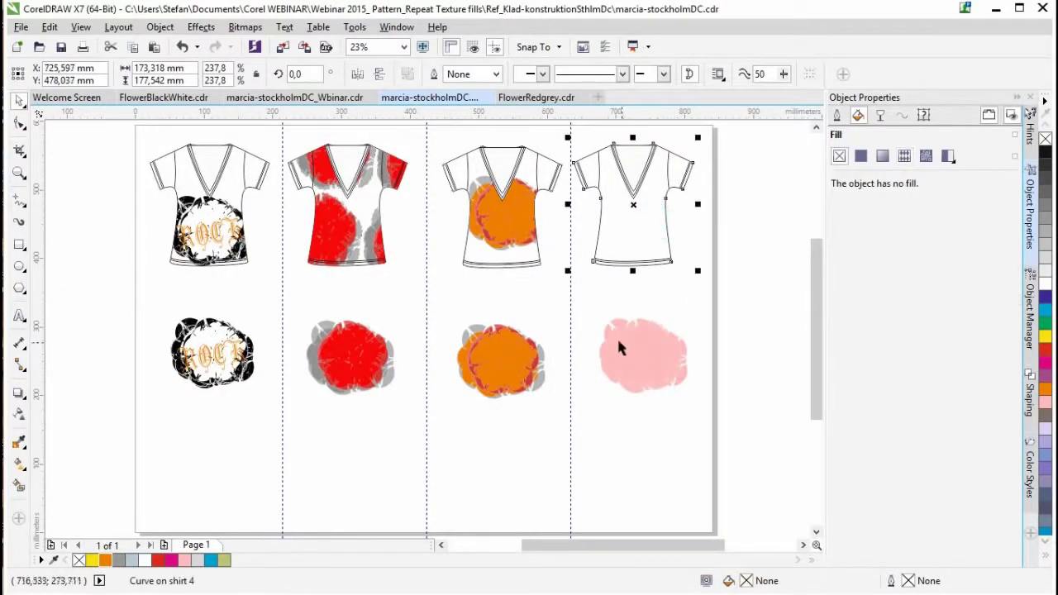
click(904, 157)
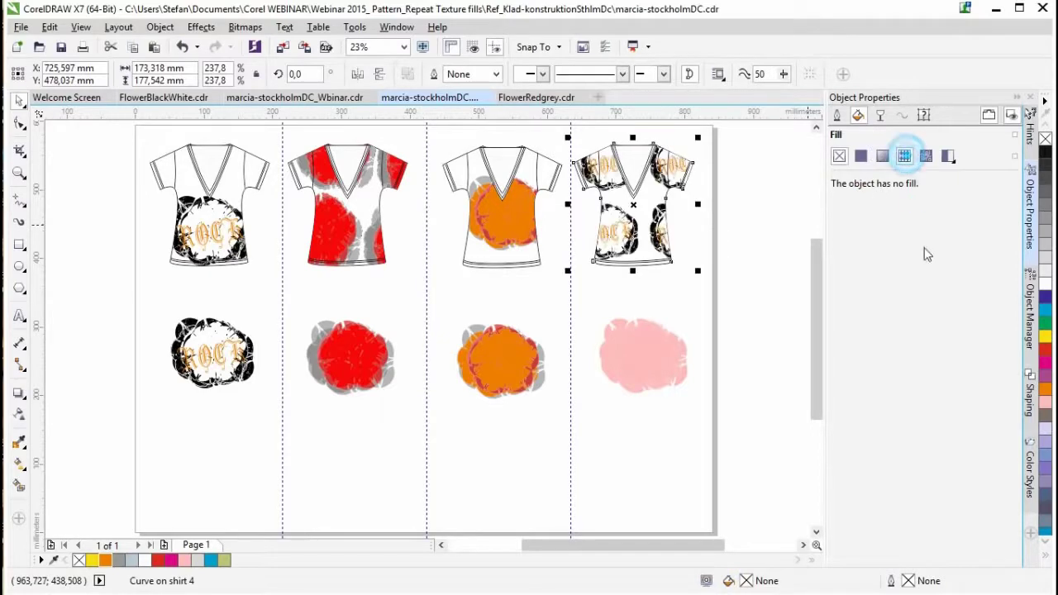
click(942, 229)
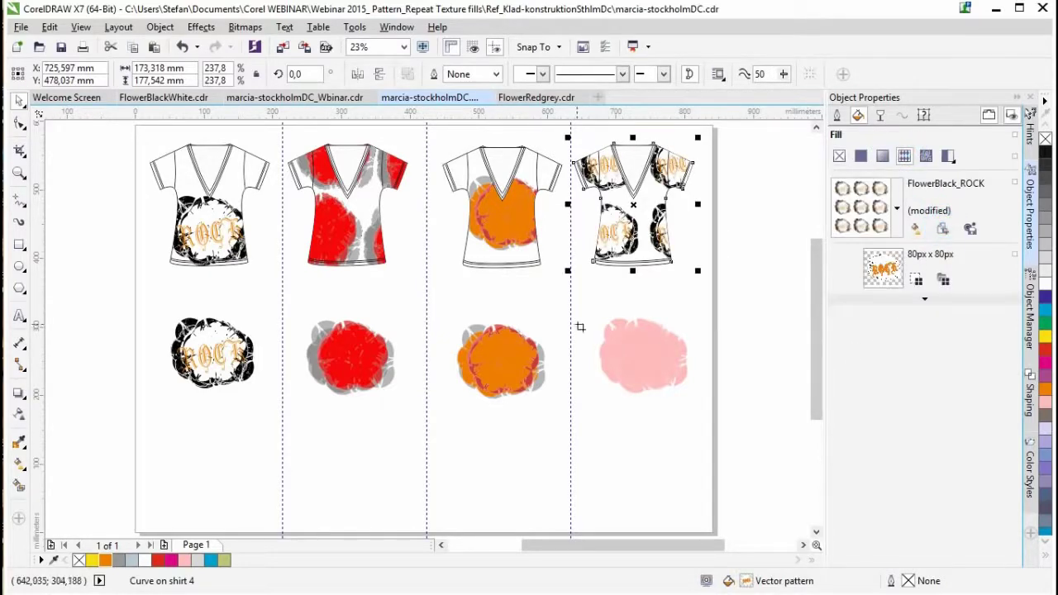
drag(588, 288, 744, 426)
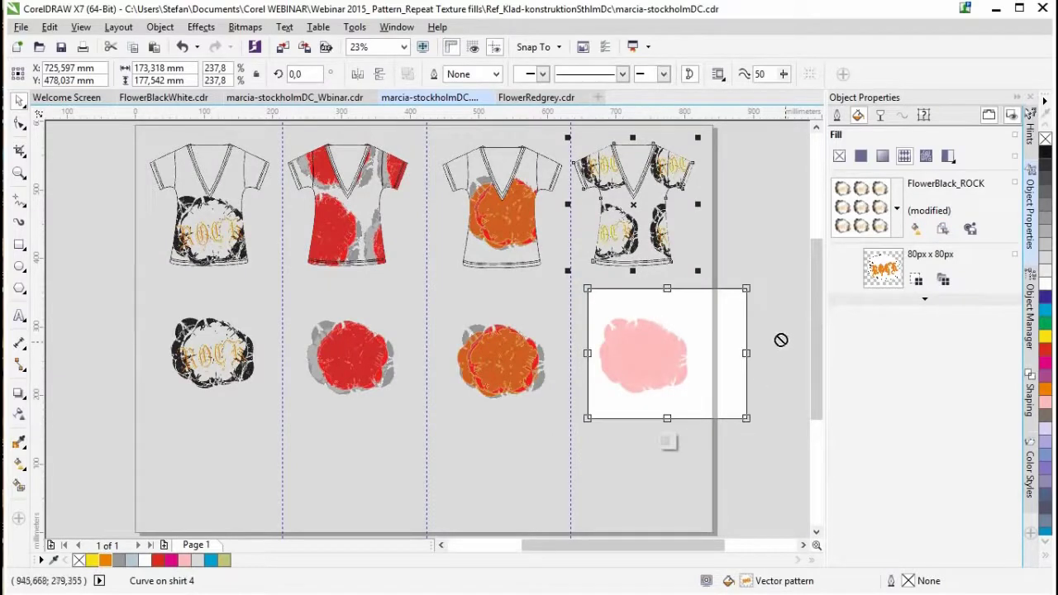
click(667, 442)
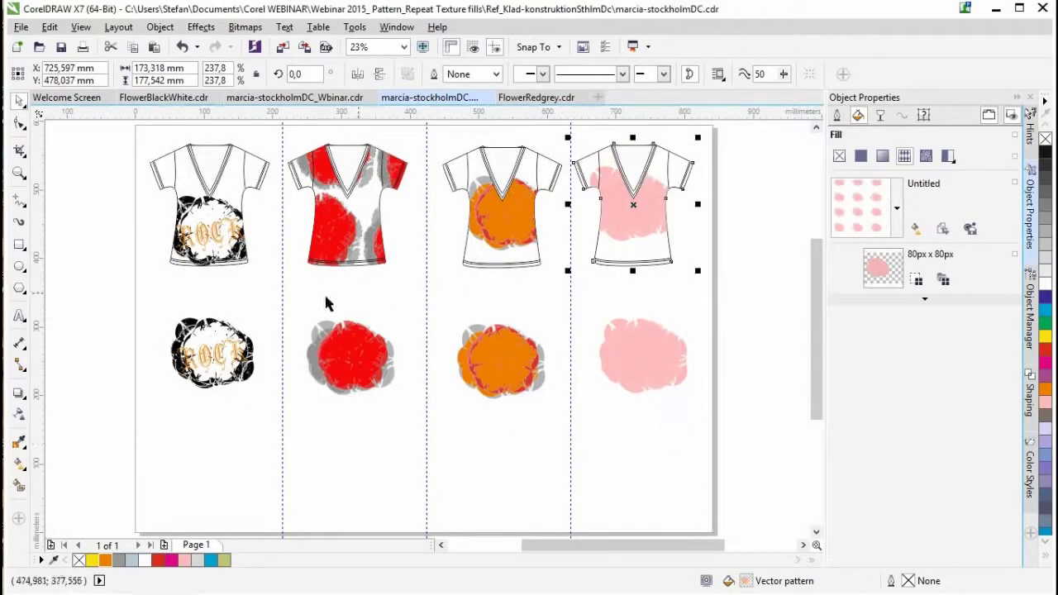
click(670, 421)
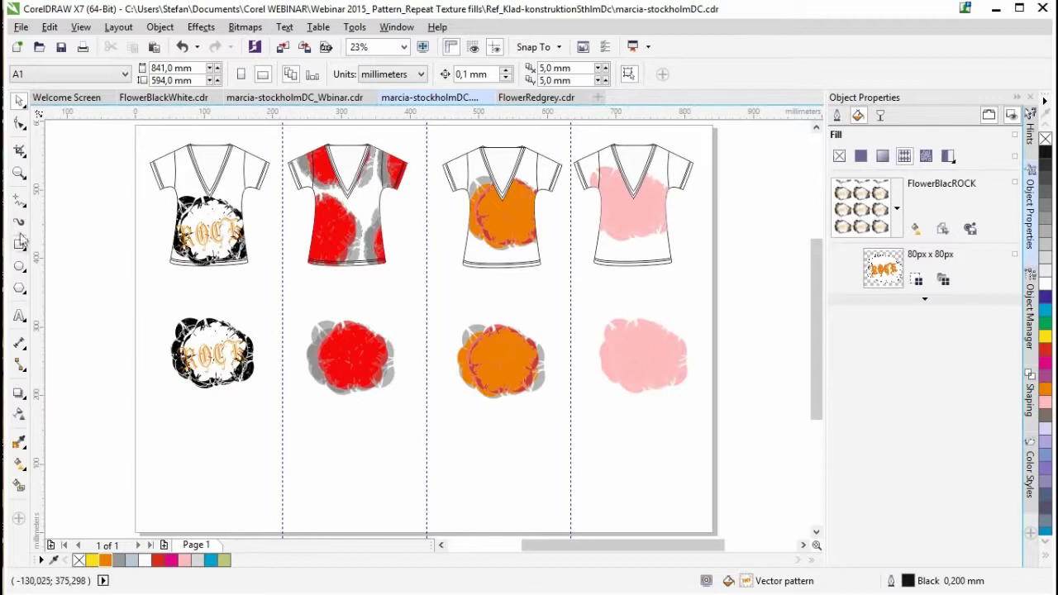
Add the artistic text "ROCK The FLower" below the orange flower and enlarge it to about 54.5 pt.
click(19, 316)
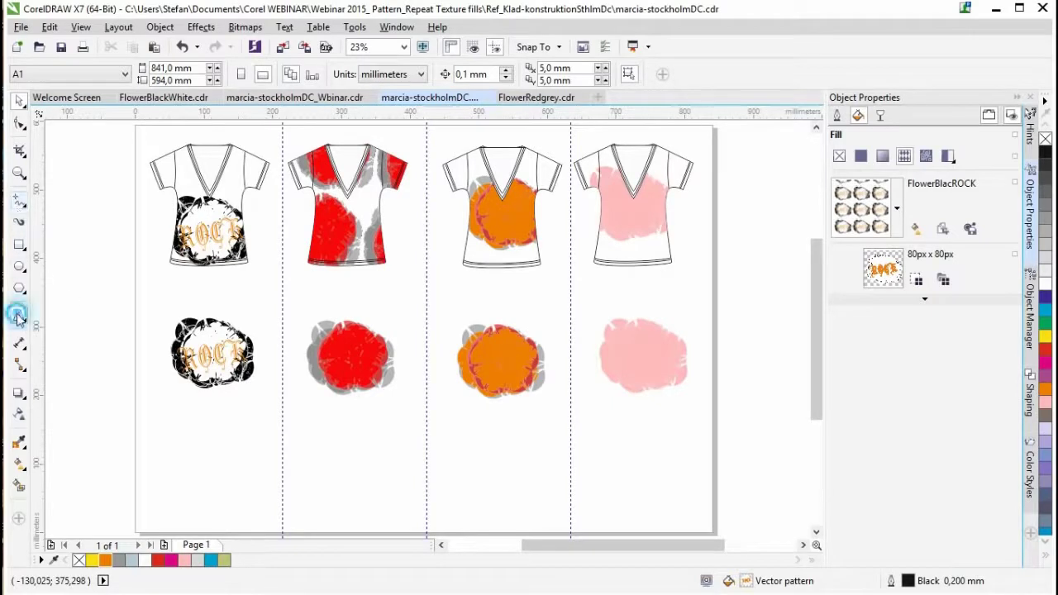
click(446, 421)
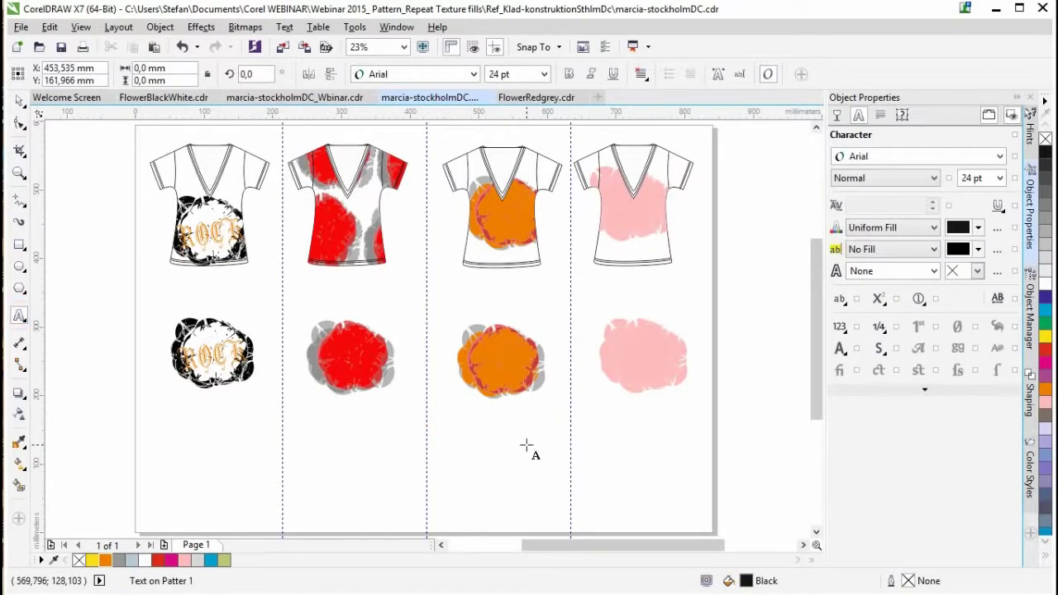
text(ROCK The Flow)
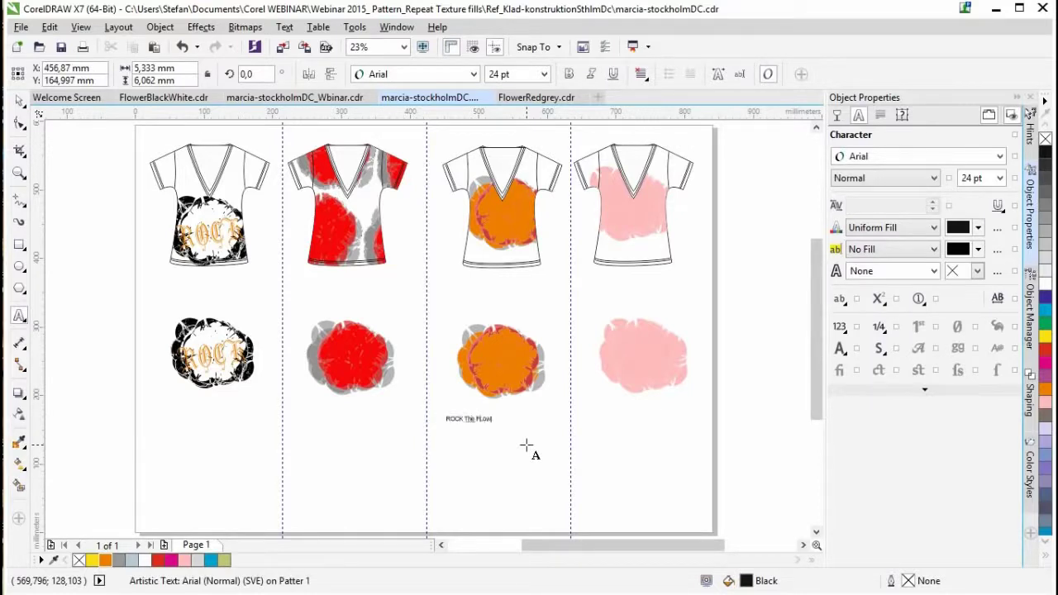
drag(500, 429, 560, 445)
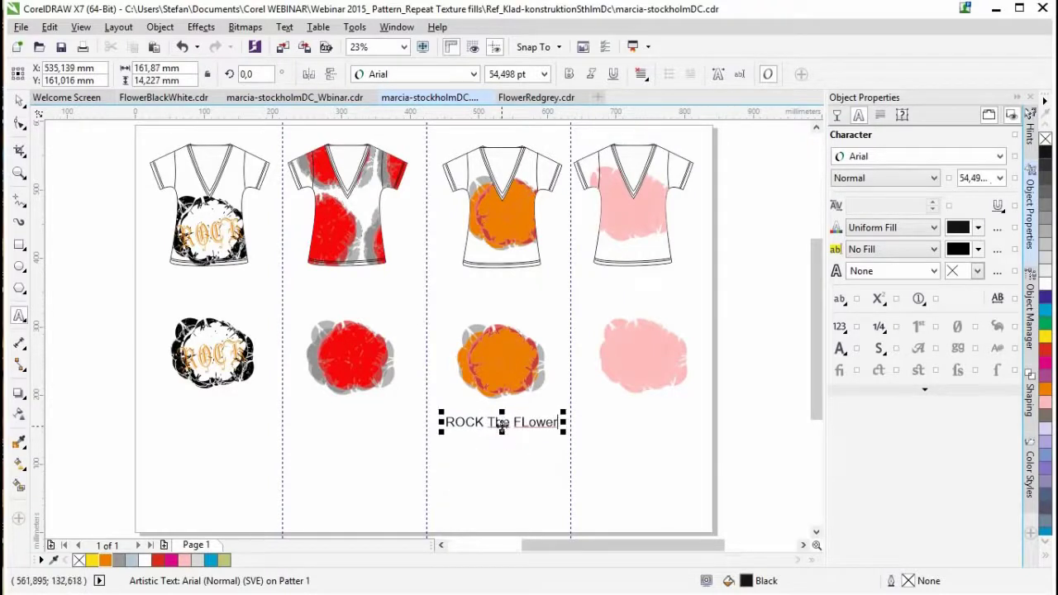
Change the font of the whole "ROCK The FLower" text to AR DELANEY.
double_click(497, 425)
click(497, 424)
double_click(467, 425)
double_click(483, 425)
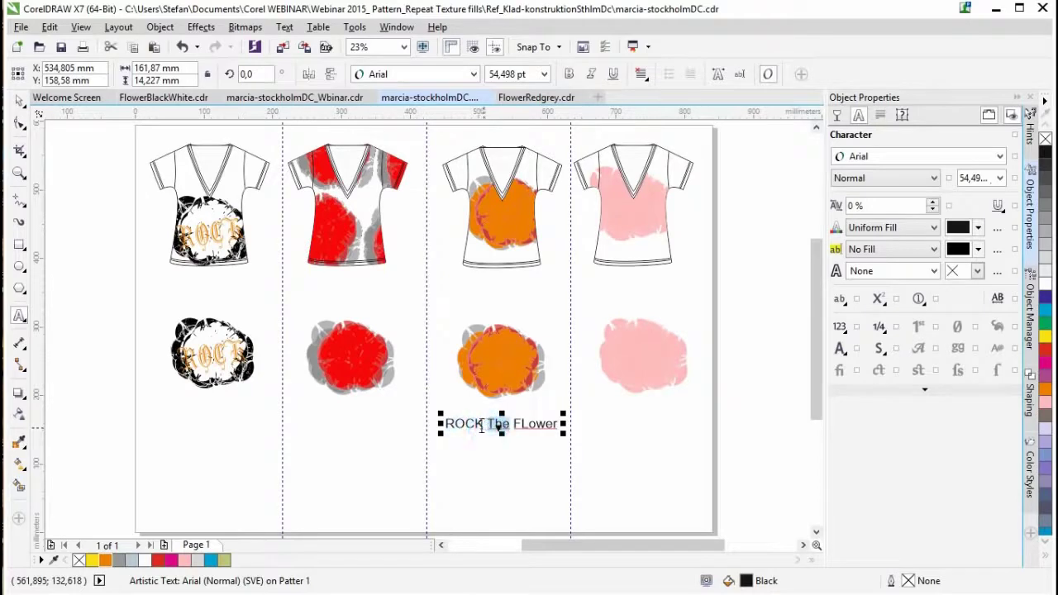
drag(447, 423, 562, 424)
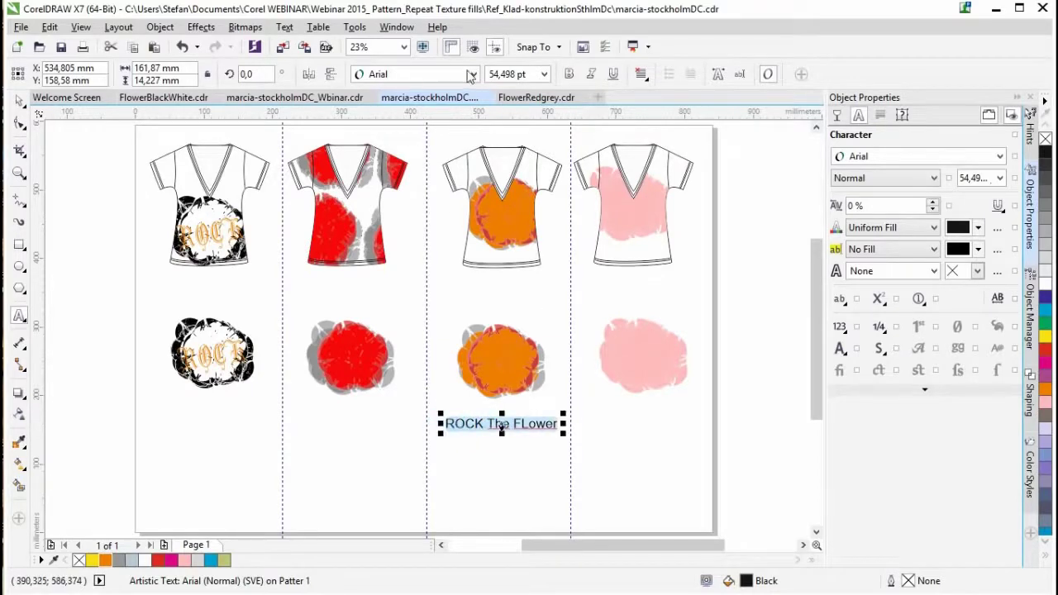
click(473, 74)
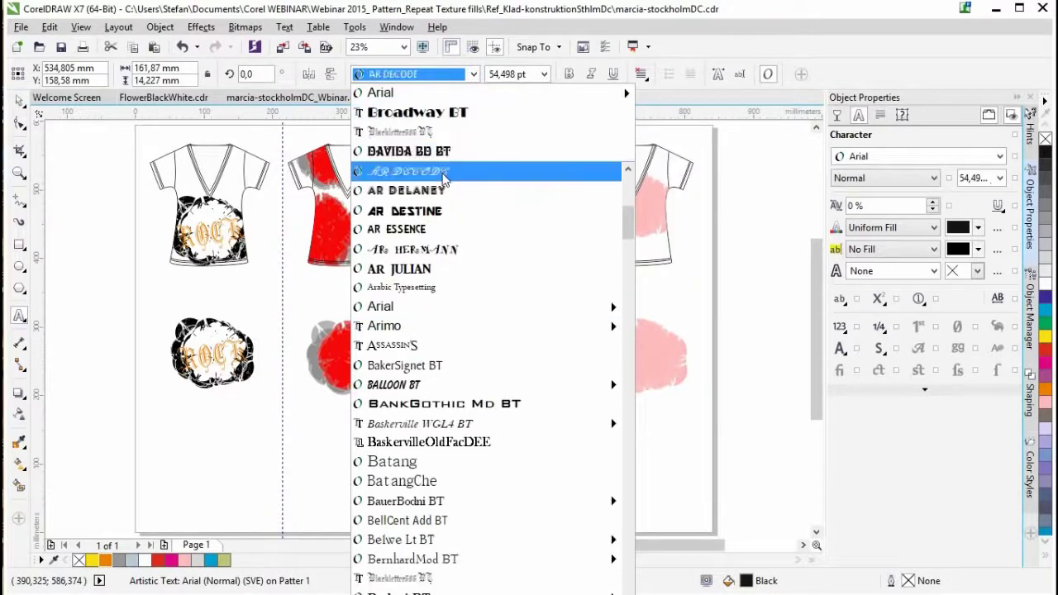
click(451, 190)
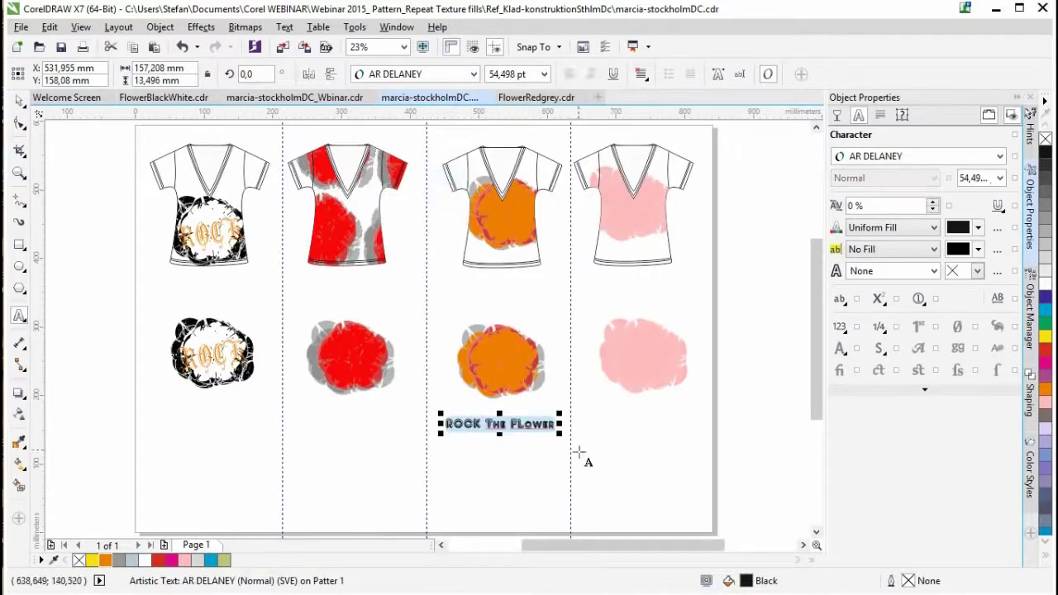
Enlarge the "ROCK The FLower" text to about 102 pt and move it further below the orange flower.
click(559, 436)
drag(575, 437, 654, 451)
drag(548, 430, 517, 469)
Draw a slightly rising 2-point line across the orange flower, about 168 mm wide and 40 mm high.
click(20, 201)
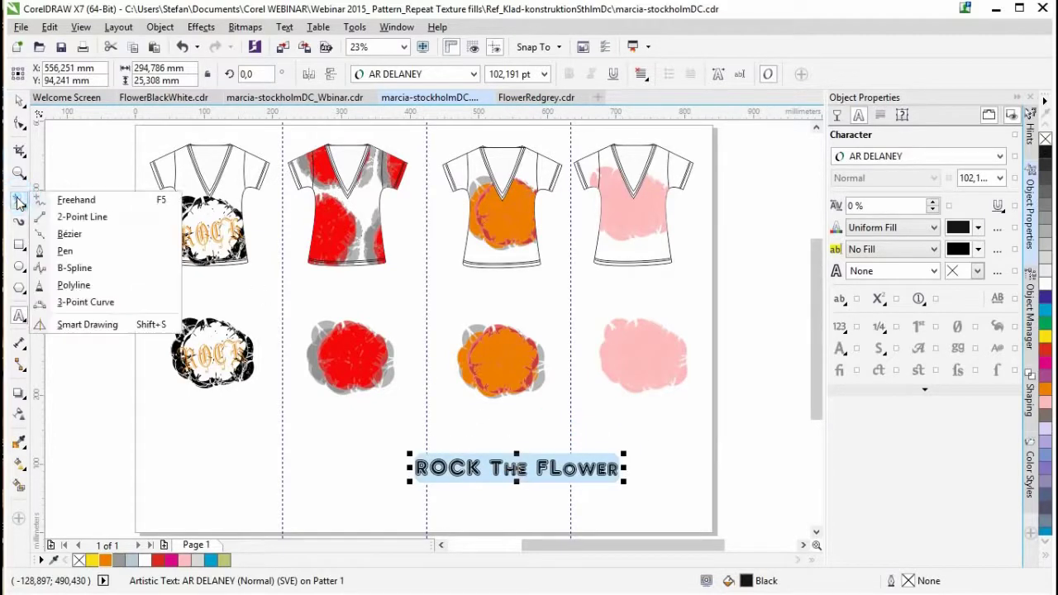
click(83, 216)
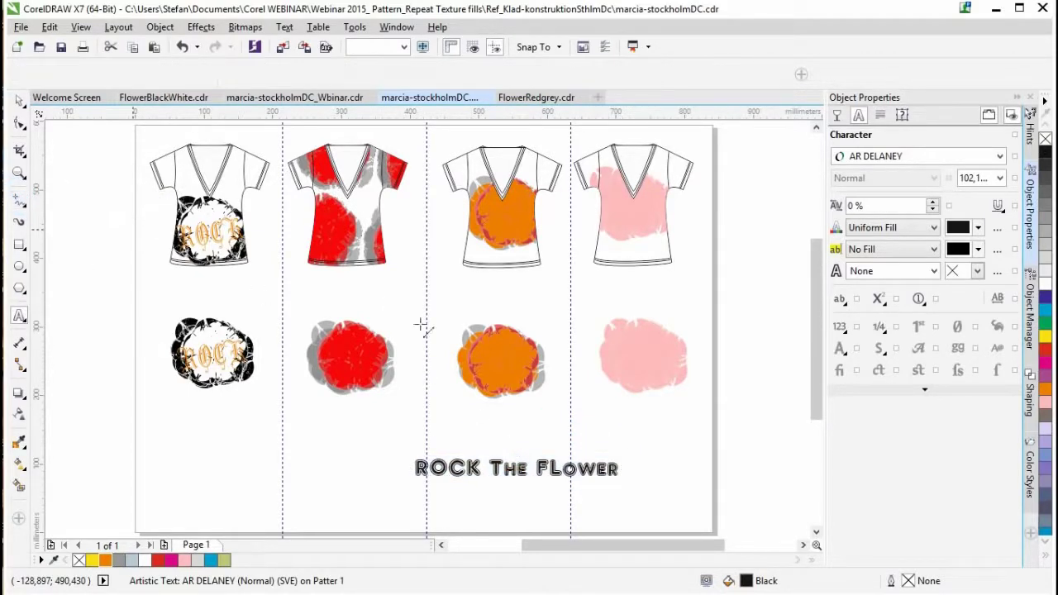
drag(443, 374, 560, 348)
key(F10)
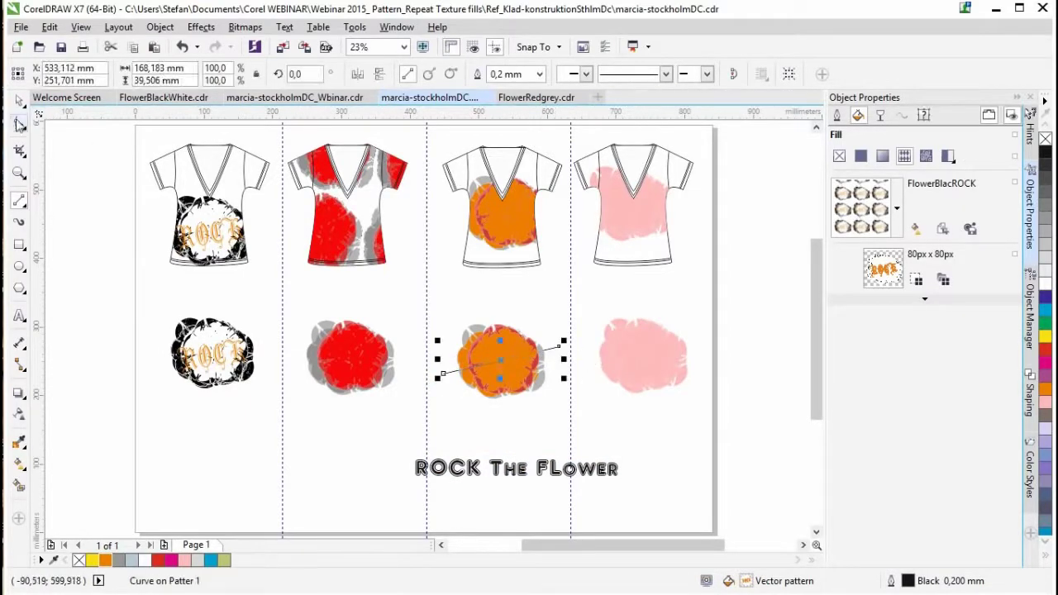